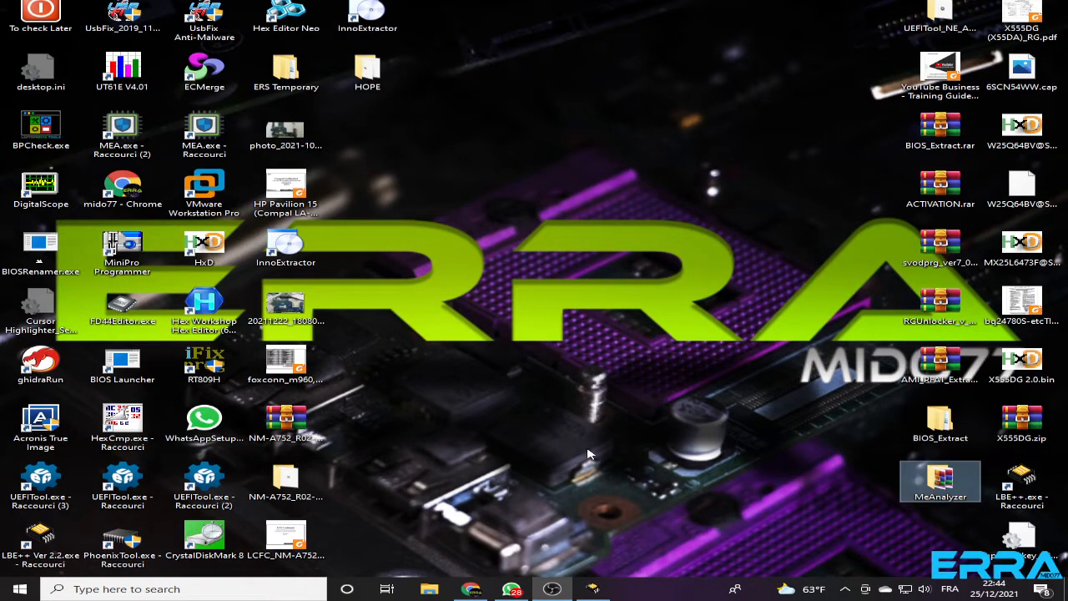
Switch to Chrome, close the blank tab and read the Acer E5-571 repair request in Discord's bios-me-repair-clean channel
click(472, 589)
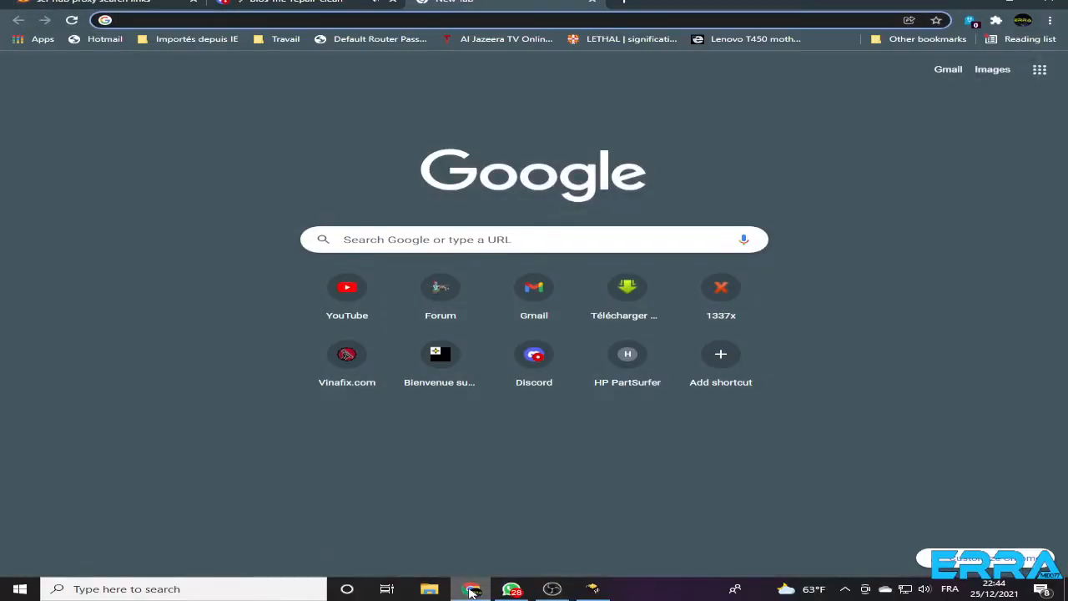
click(595, 4)
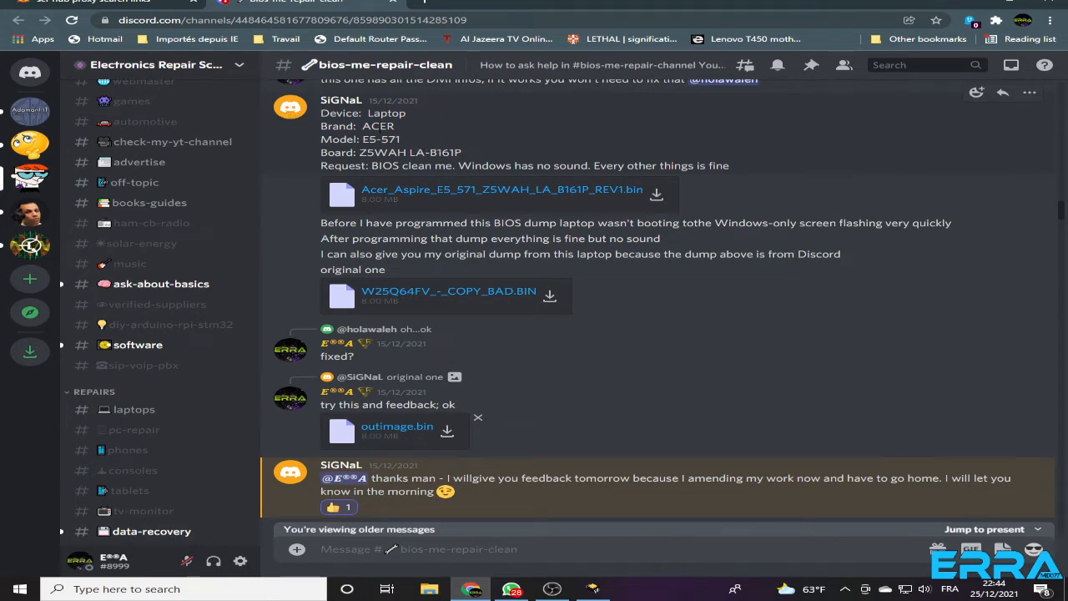
drag(368, 113, 462, 155)
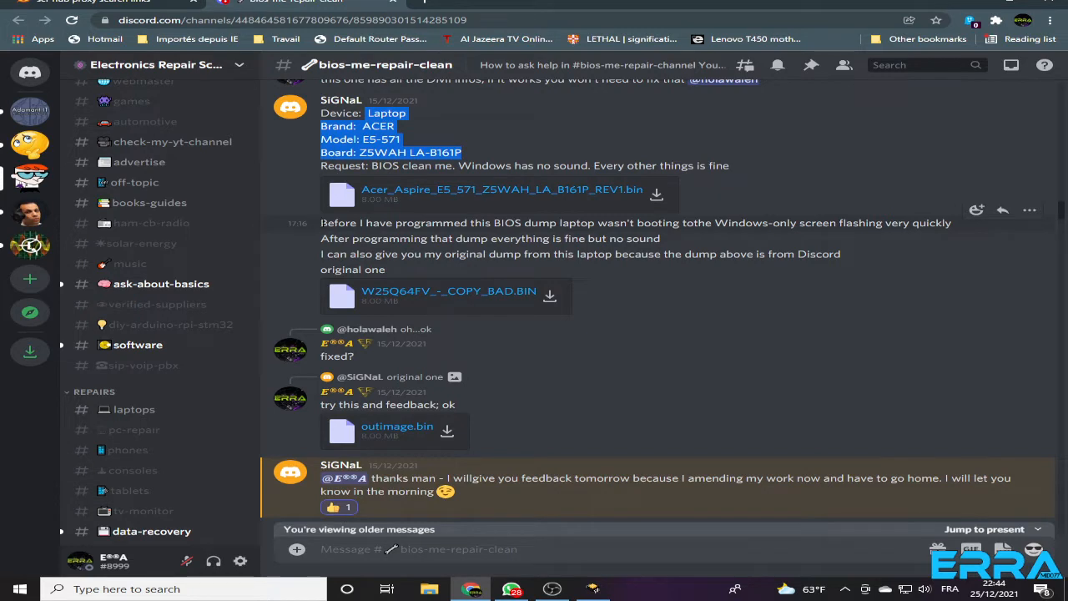
drag(322, 223, 847, 267)
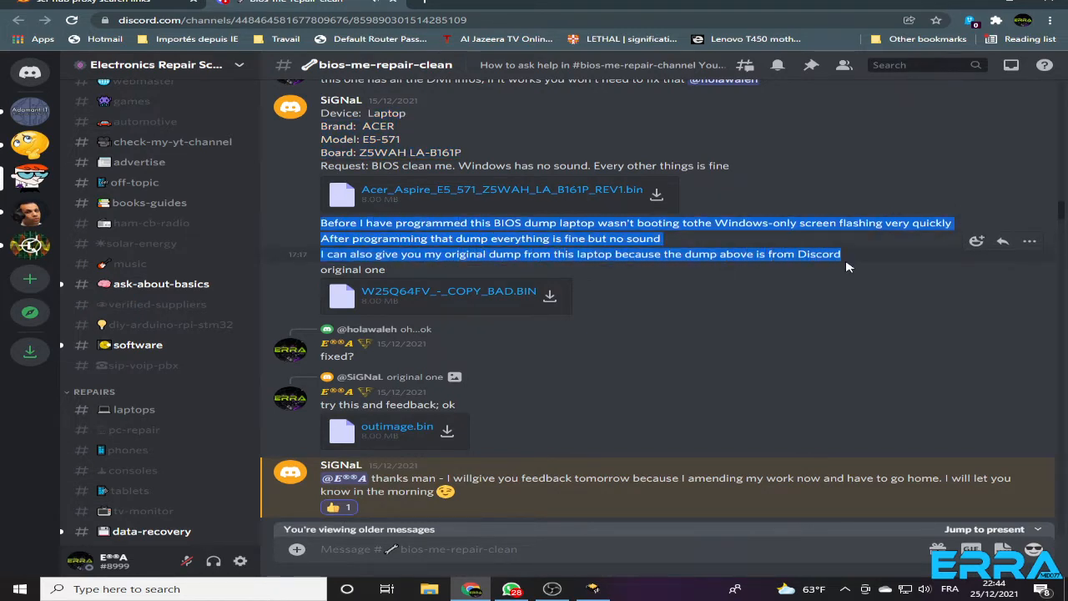
click(392, 228)
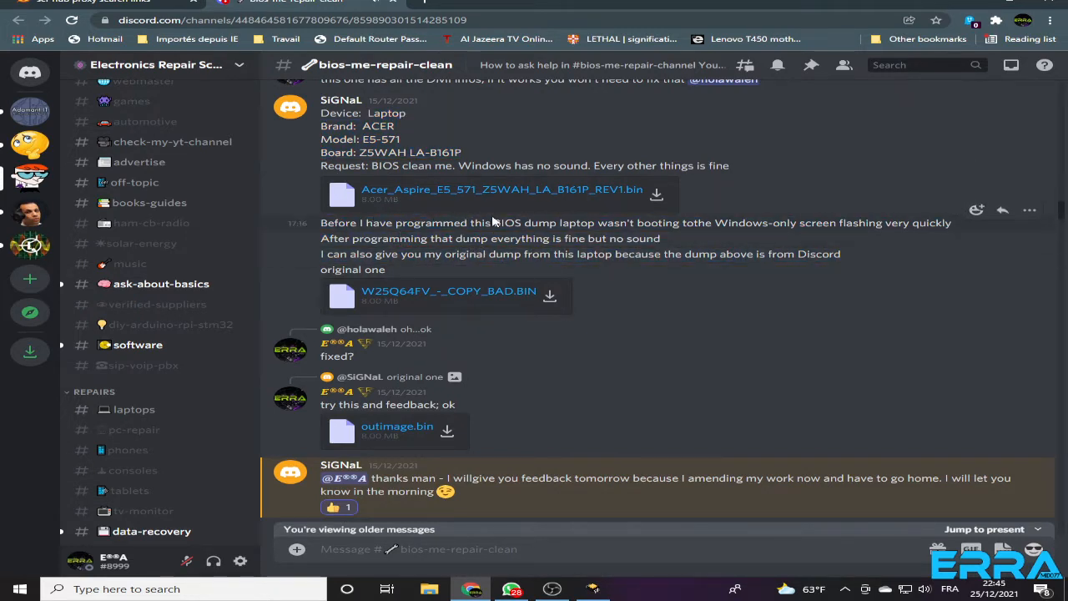
drag(525, 223, 954, 224)
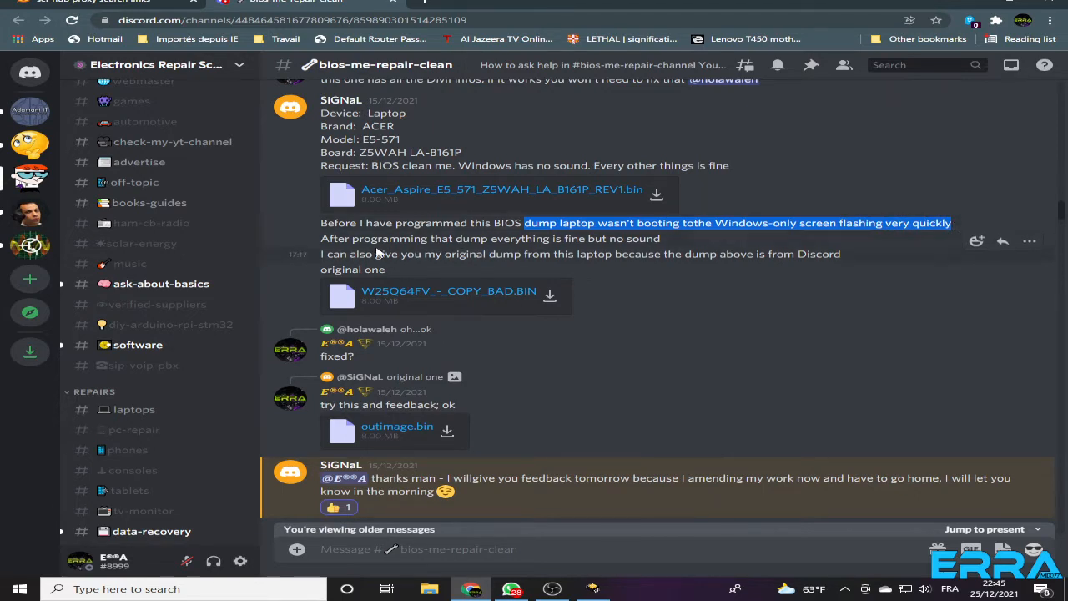
click(323, 239)
drag(323, 239, 671, 242)
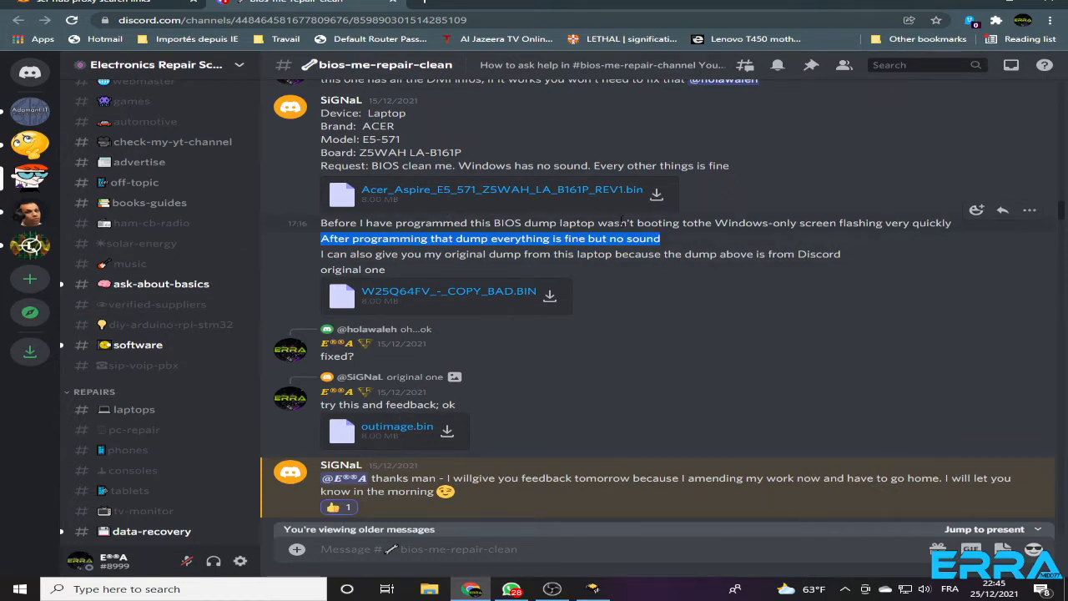
drag(597, 224, 686, 224)
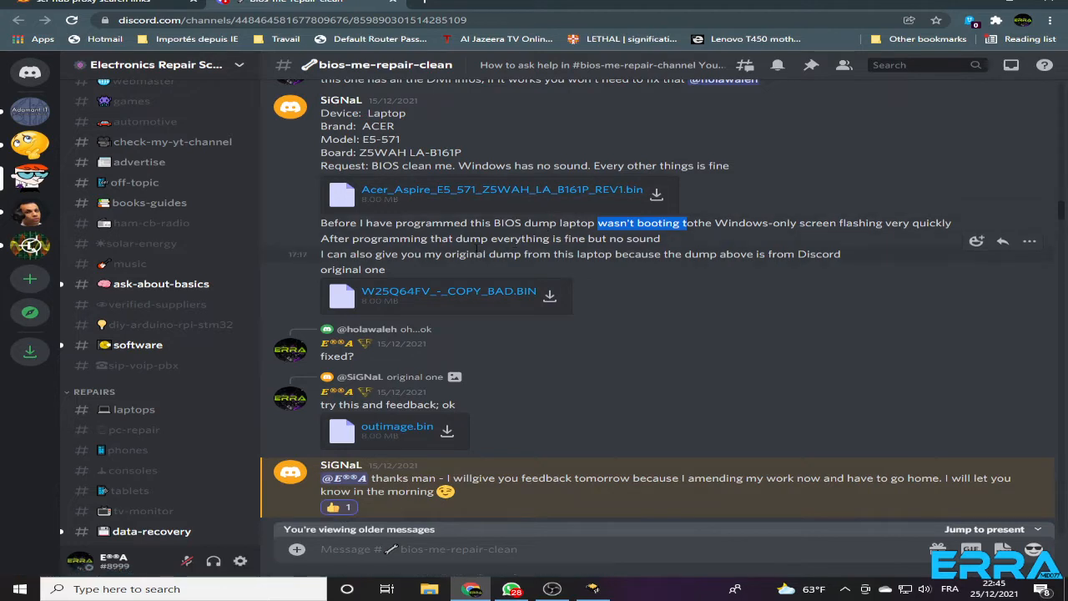
click(599, 223)
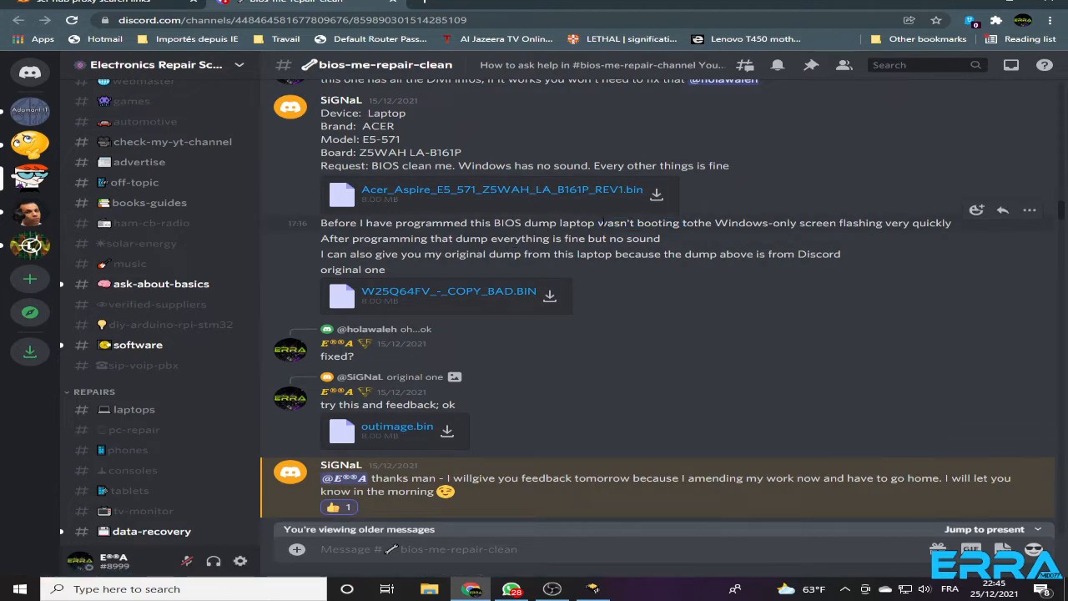
drag(598, 223, 693, 223)
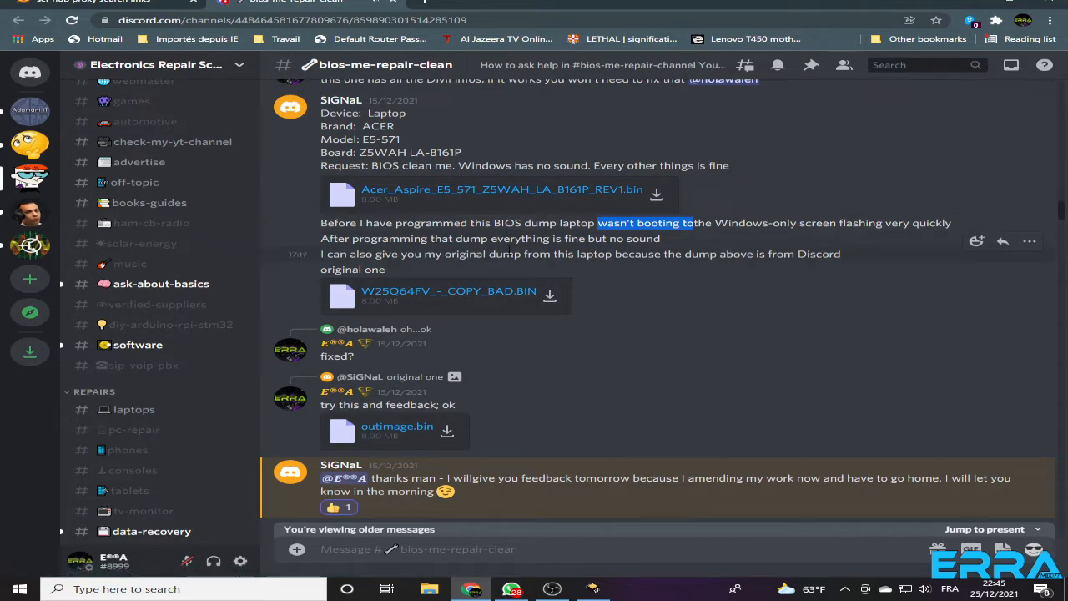
drag(458, 238, 661, 239)
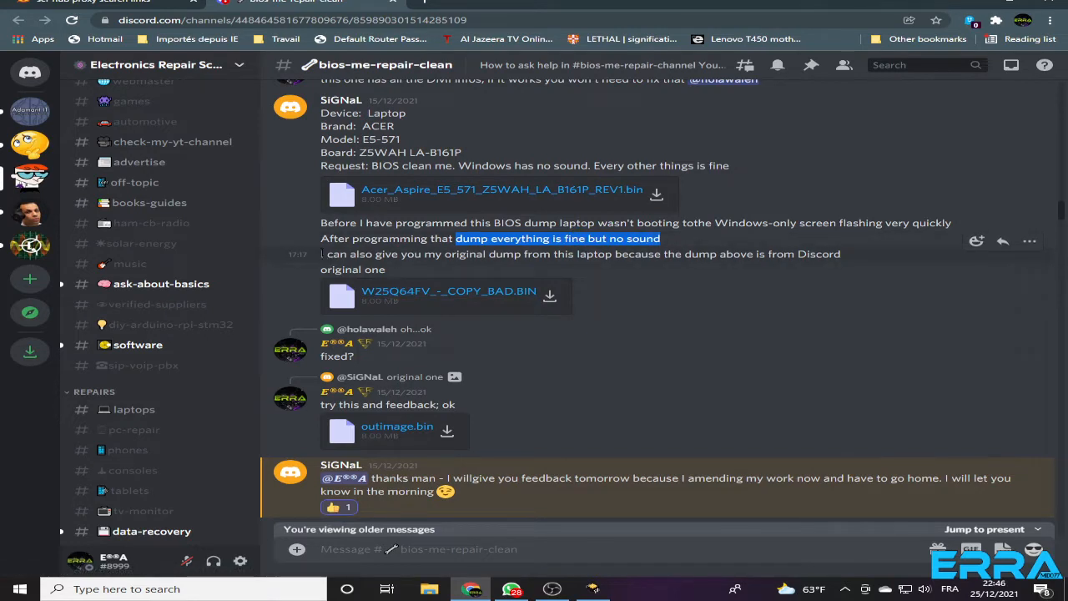
drag(321, 254, 580, 313)
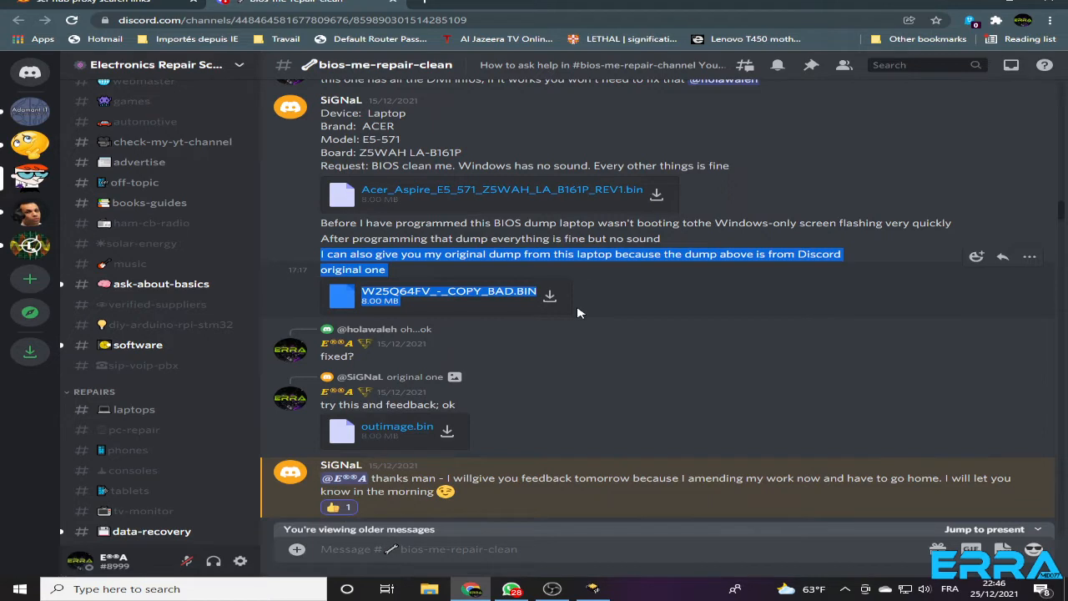
click(607, 298)
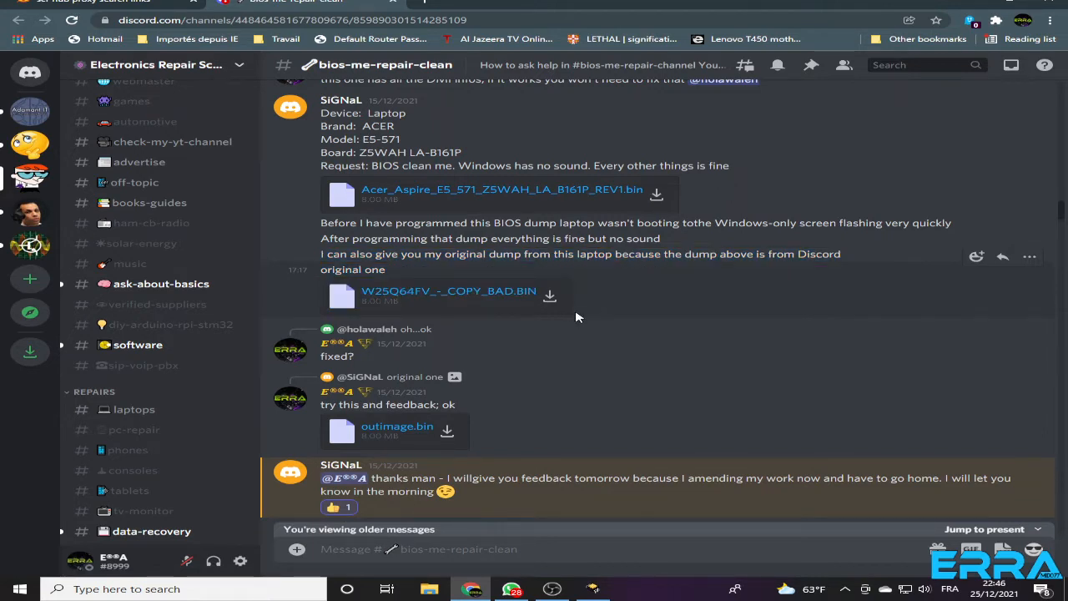
Review the replies with outimage.bin and OfficialWindowsKey.bin against the no-sound complaint, clearing stray text from the message box
scroll(575, 317, down, 3)
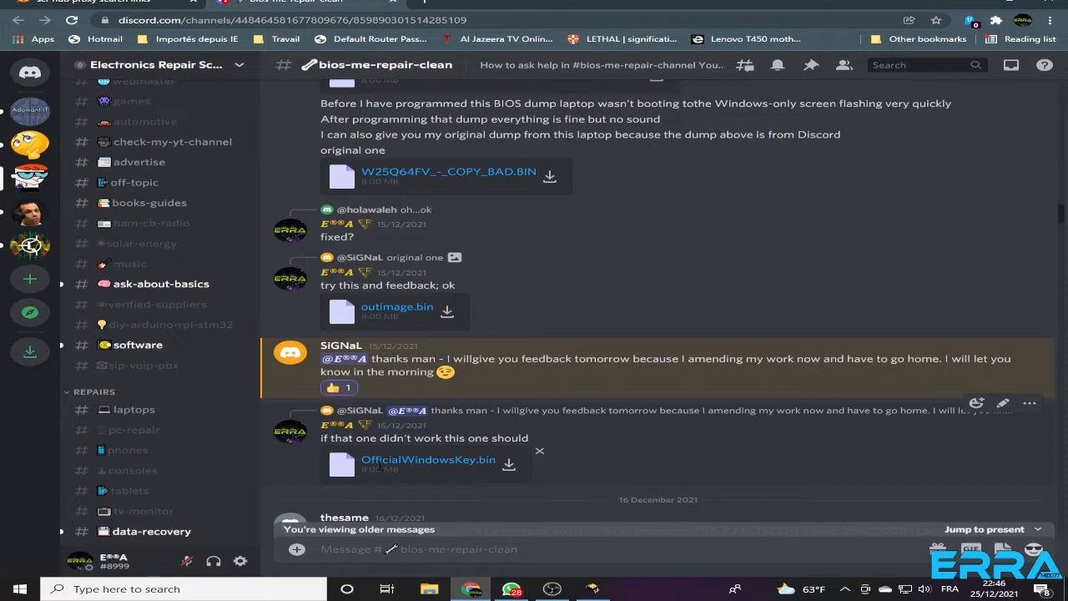
scroll(380, 467, up, 3)
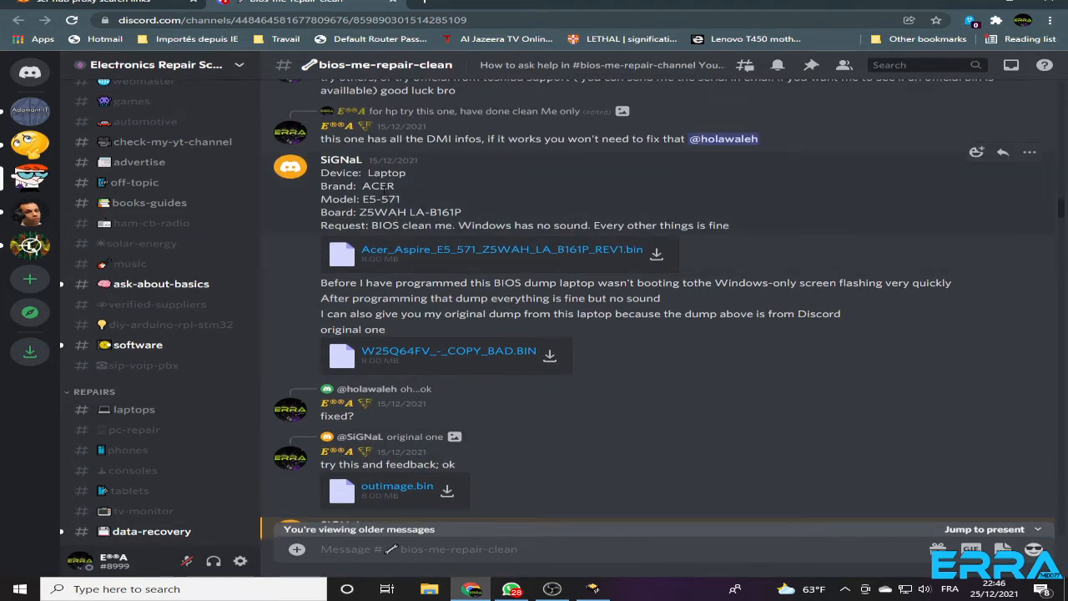
scroll(451, 351, down, 4)
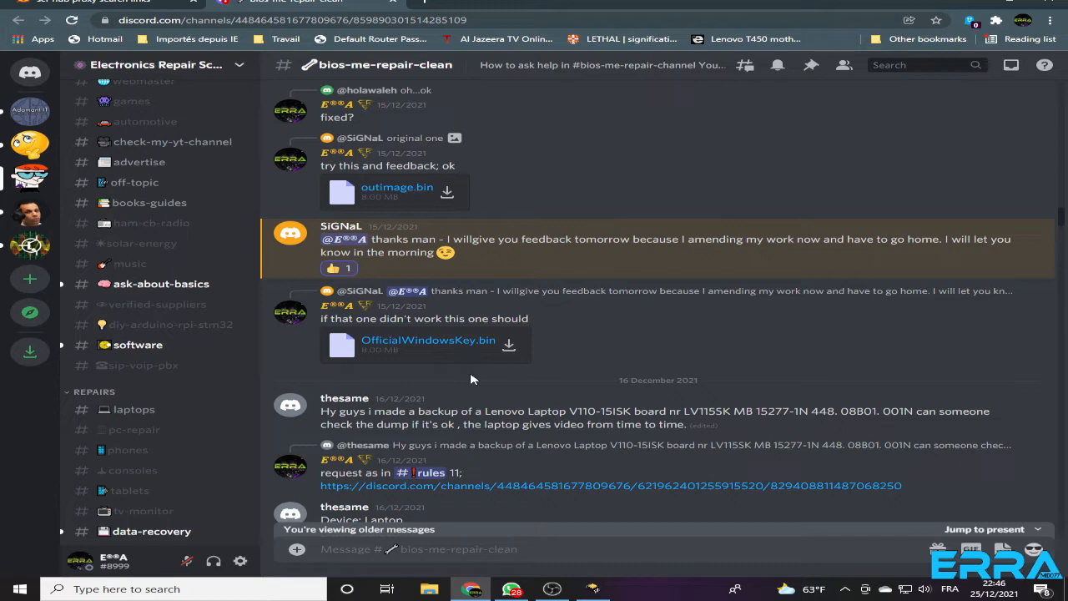
scroll(470, 380, up, 3)
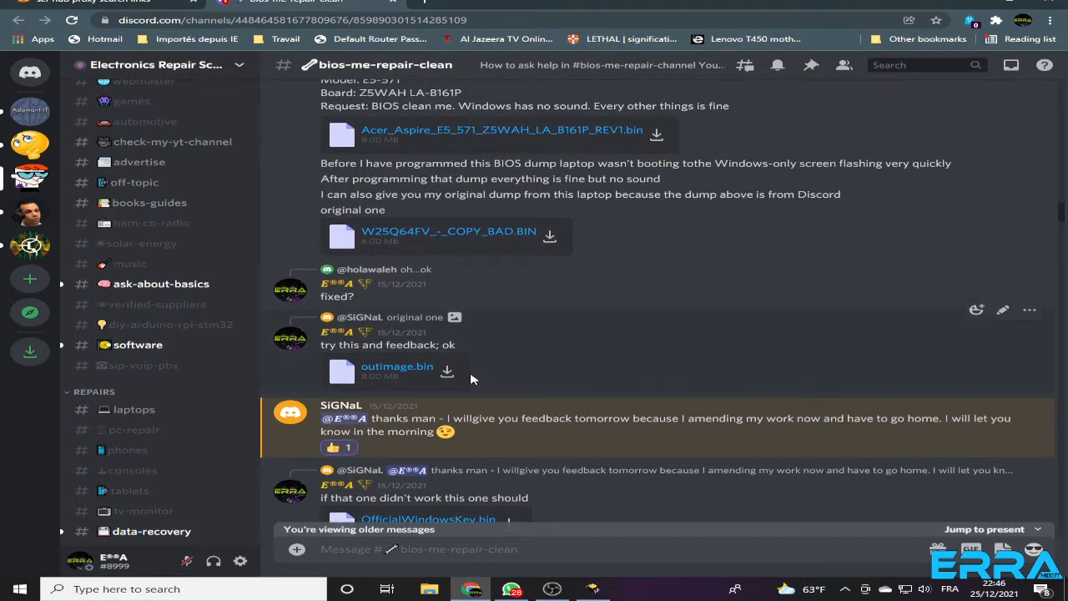
scroll(471, 379, down, 2)
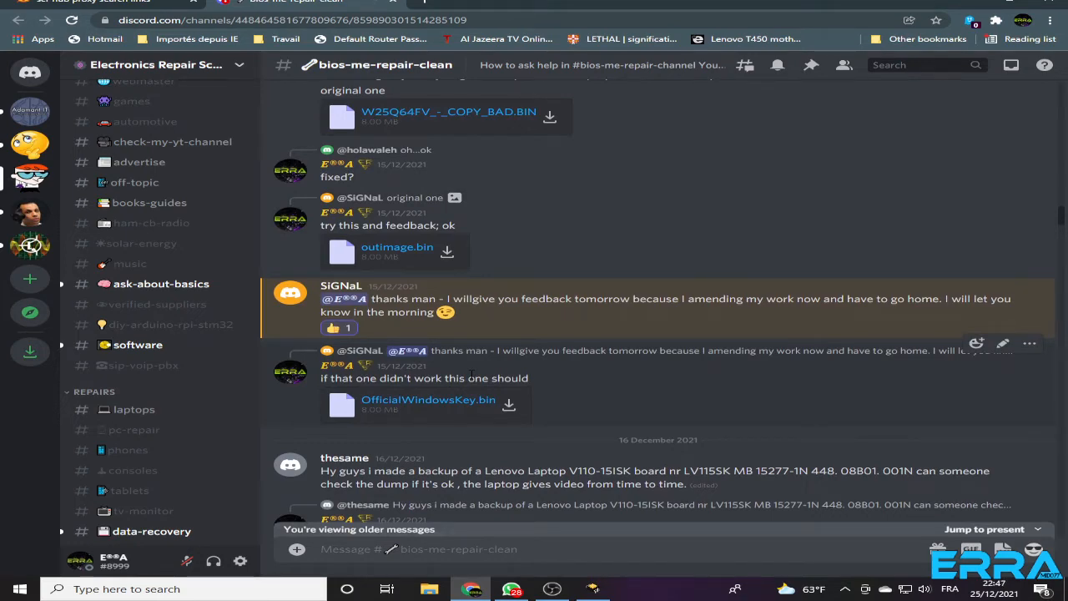
scroll(482, 341, up, 3)
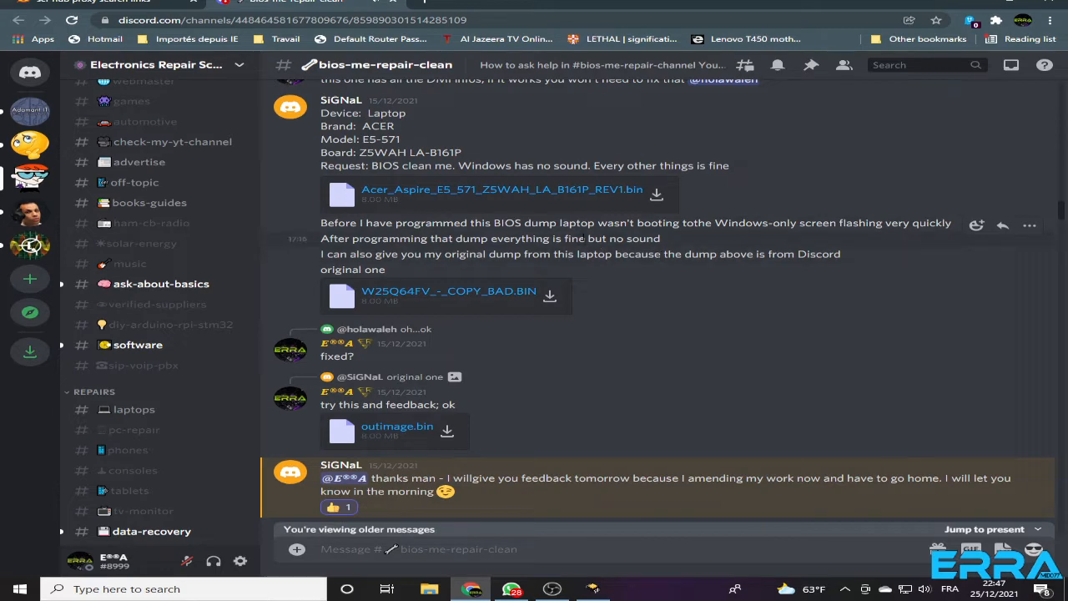
drag(588, 239, 663, 241)
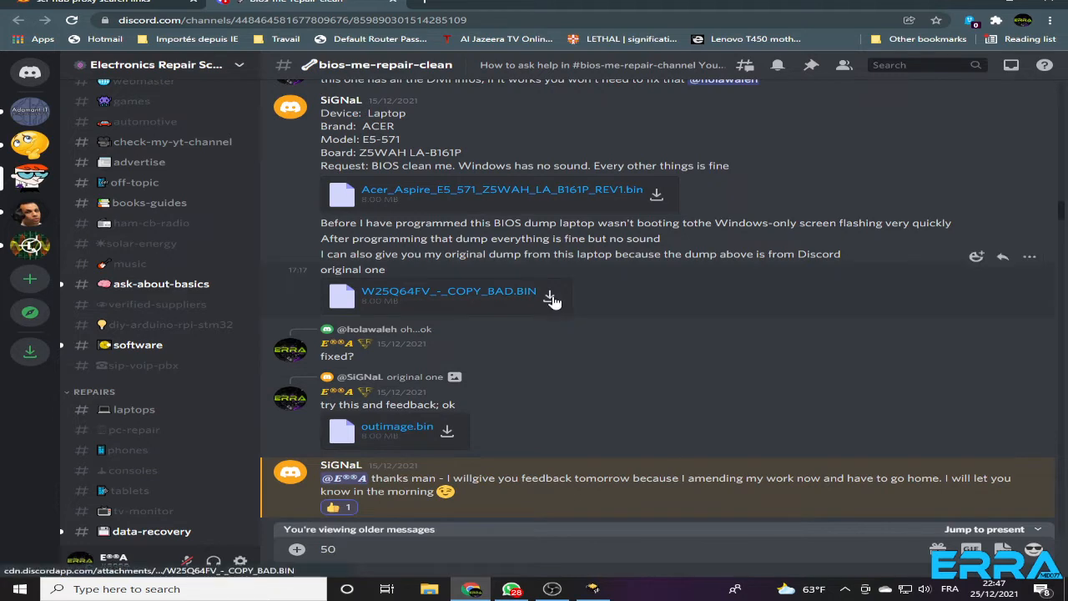
drag(343, 549, 271, 556)
key(BackSpace)
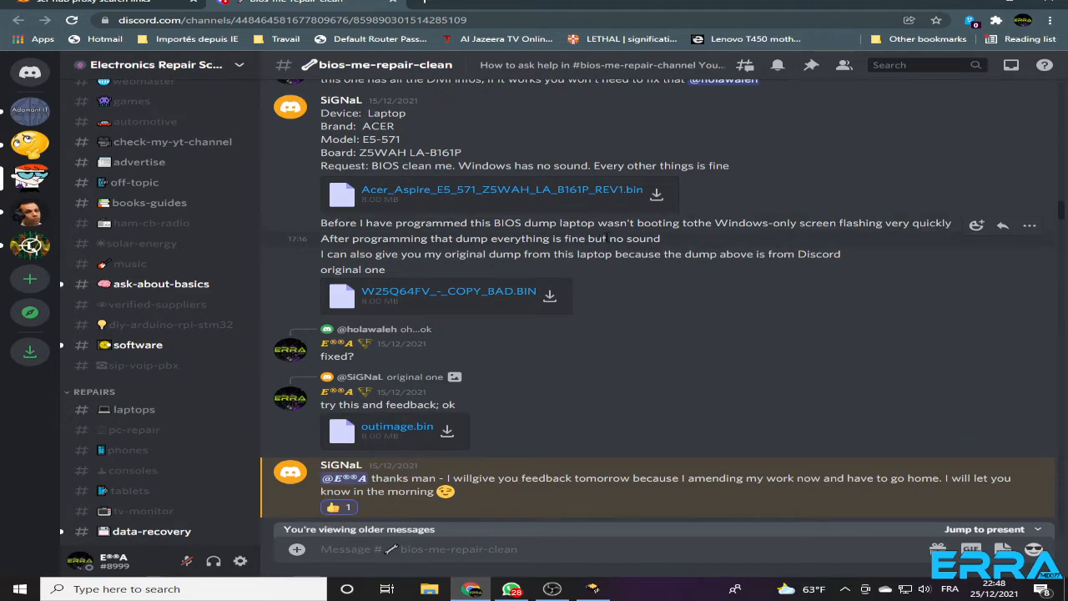
drag(611, 239, 670, 242)
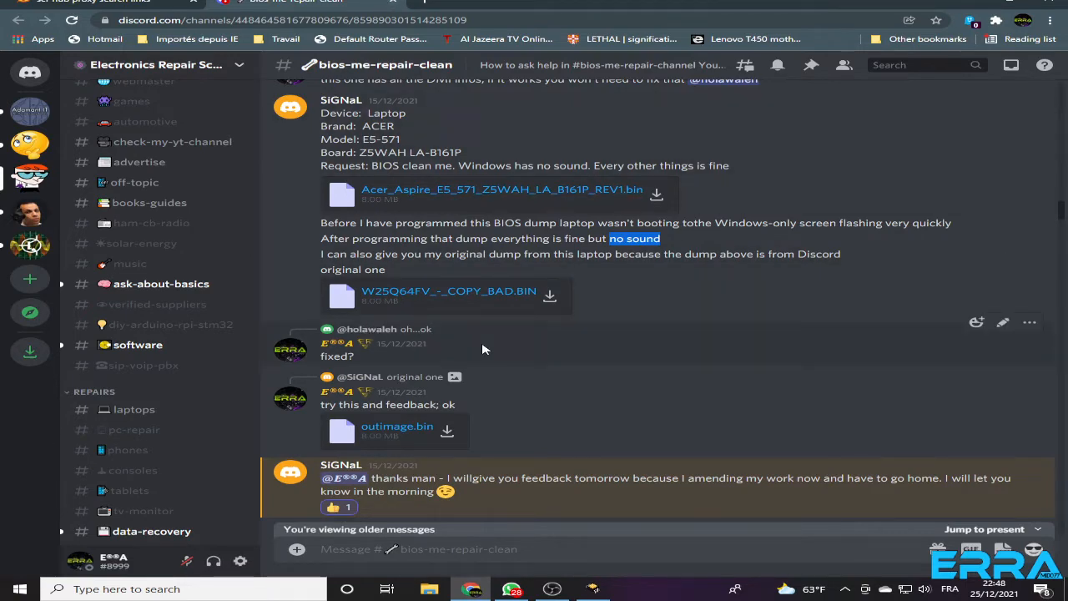
Download W25Q64FV_-_COPY_BAD.BIN into a new folder named Signal inside the ERS Temporary folder on the Desktop
click(549, 296)
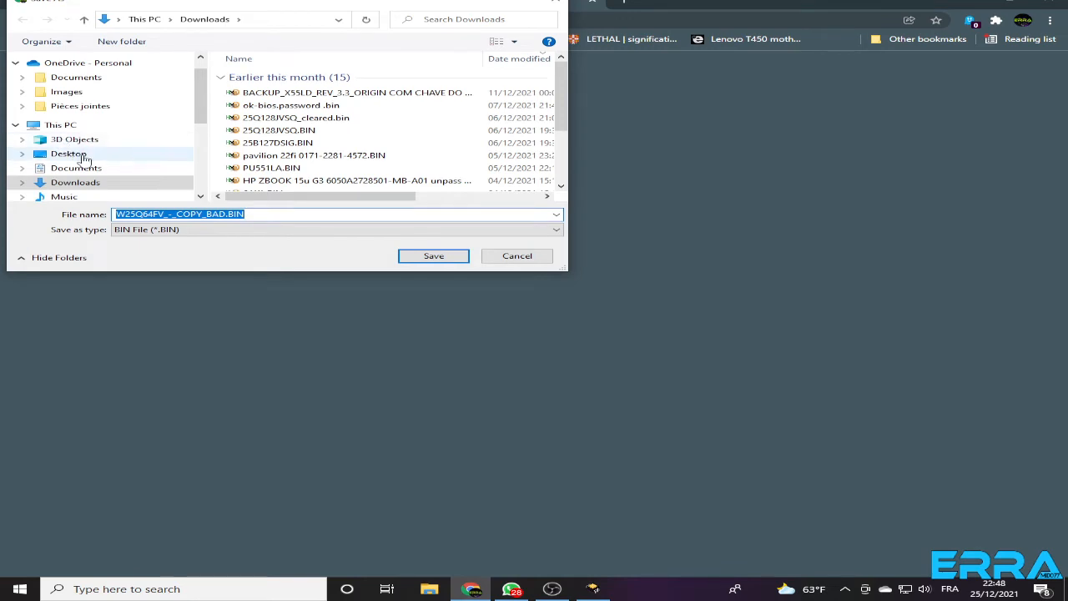
click(84, 158)
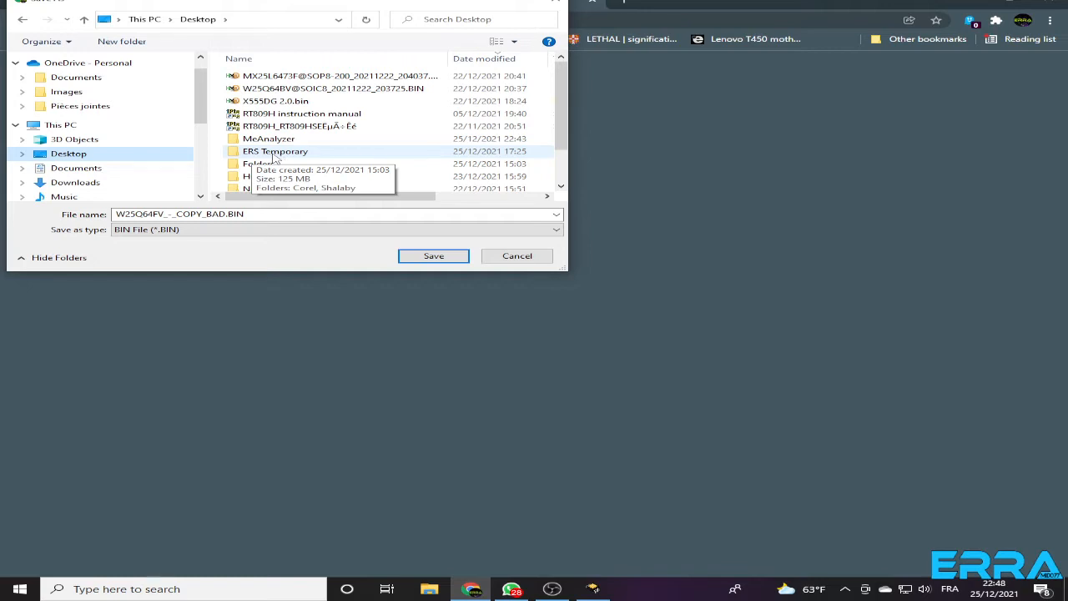
double_click(273, 154)
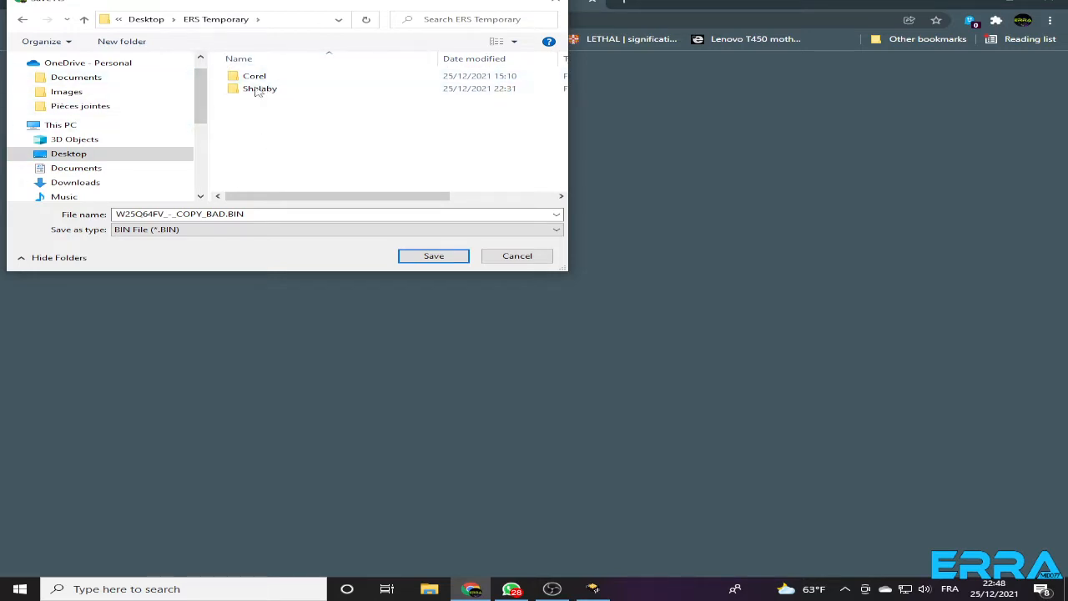
click(121, 42)
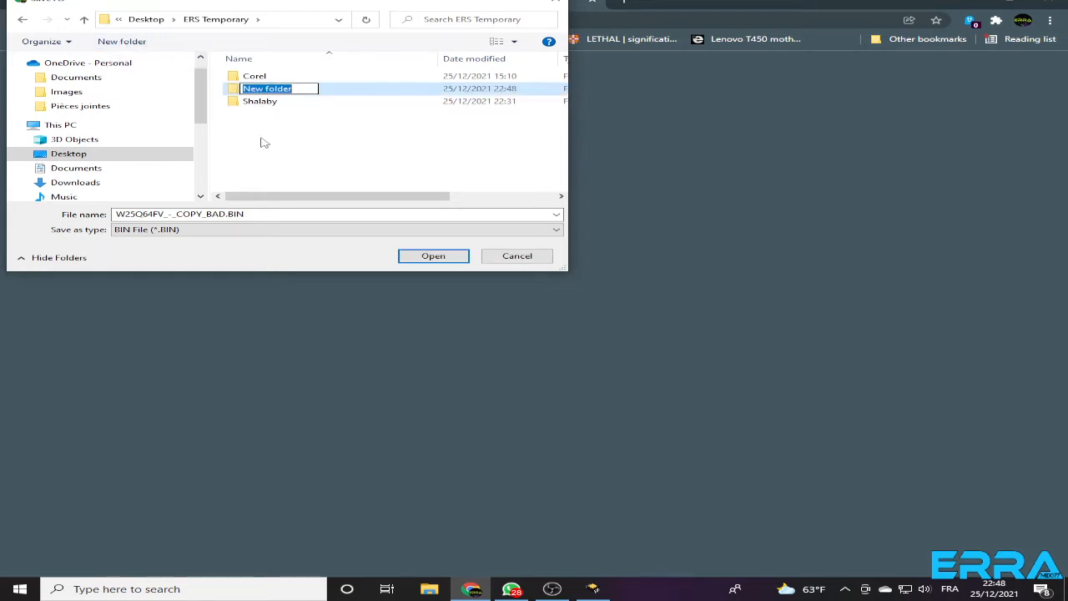
text(S)
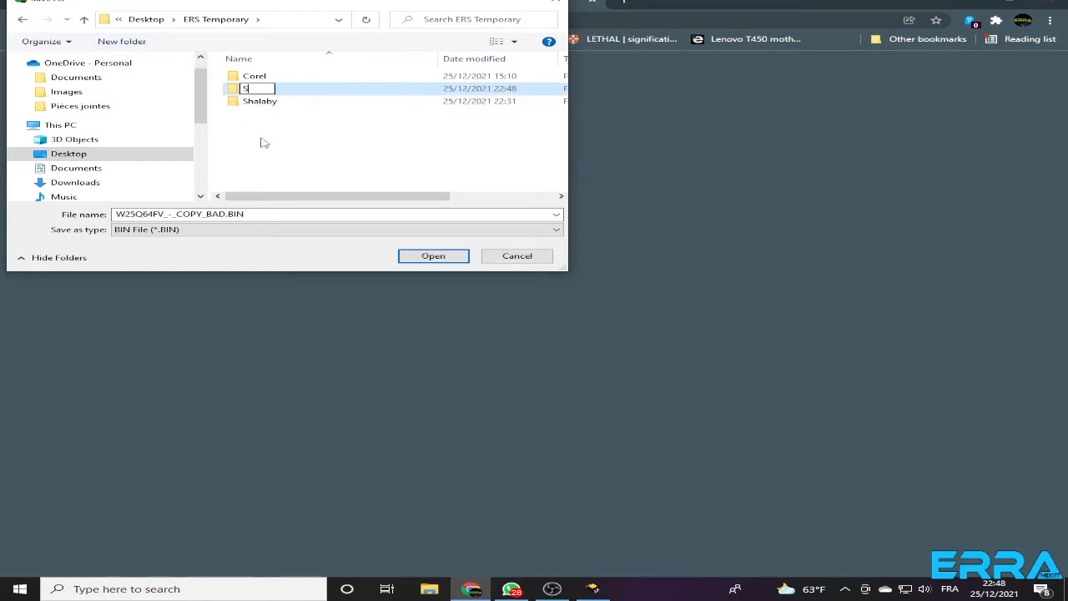
text(ignal)
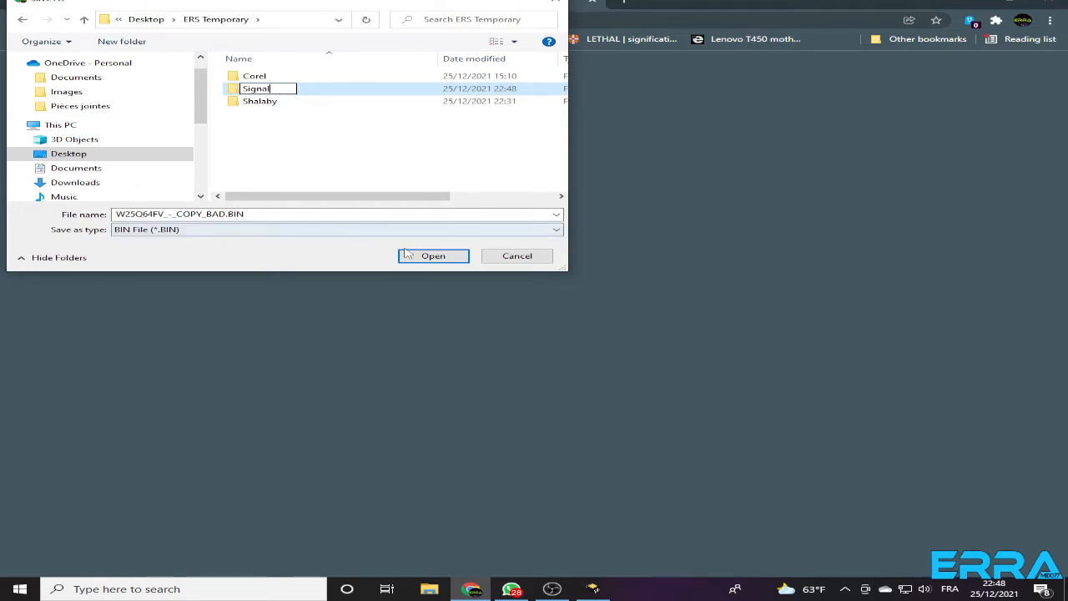
key(Return)
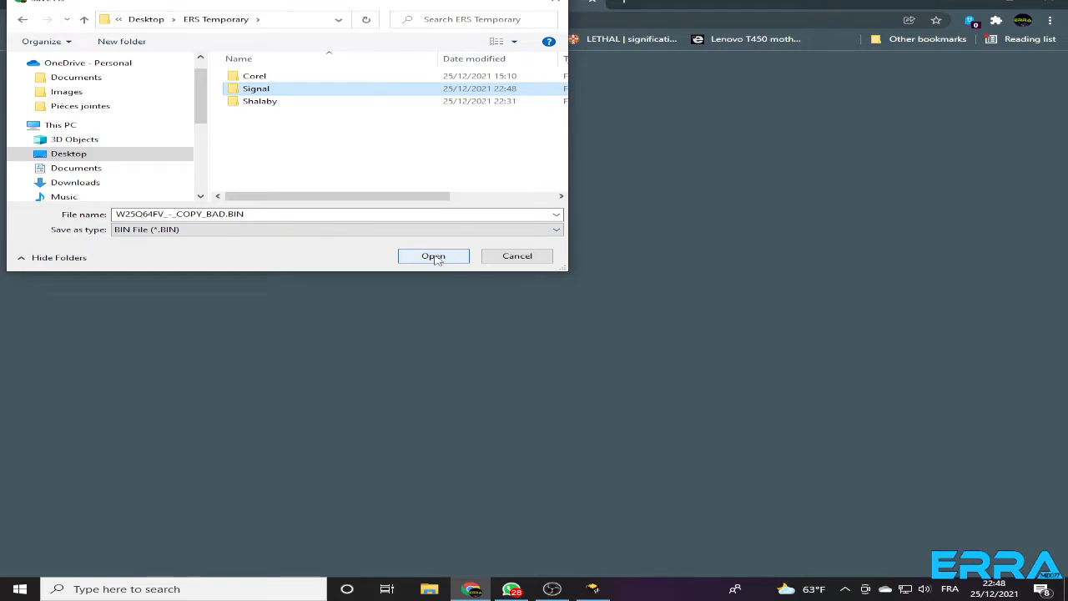
click(433, 256)
click(433, 255)
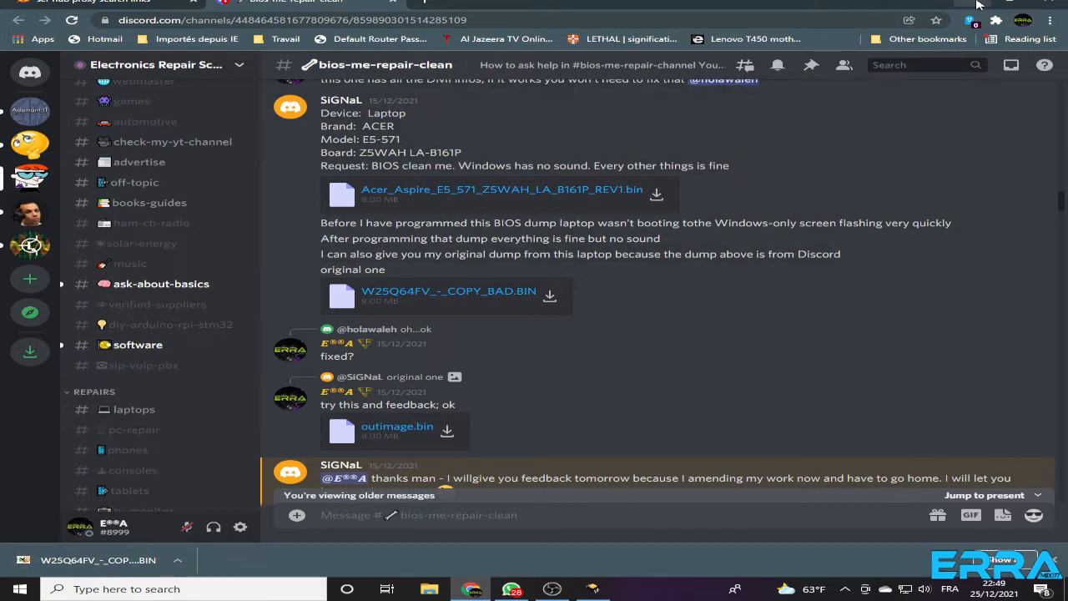
Show the downloaded BIN file in its folder and minimize the browser window
right_click(100, 567)
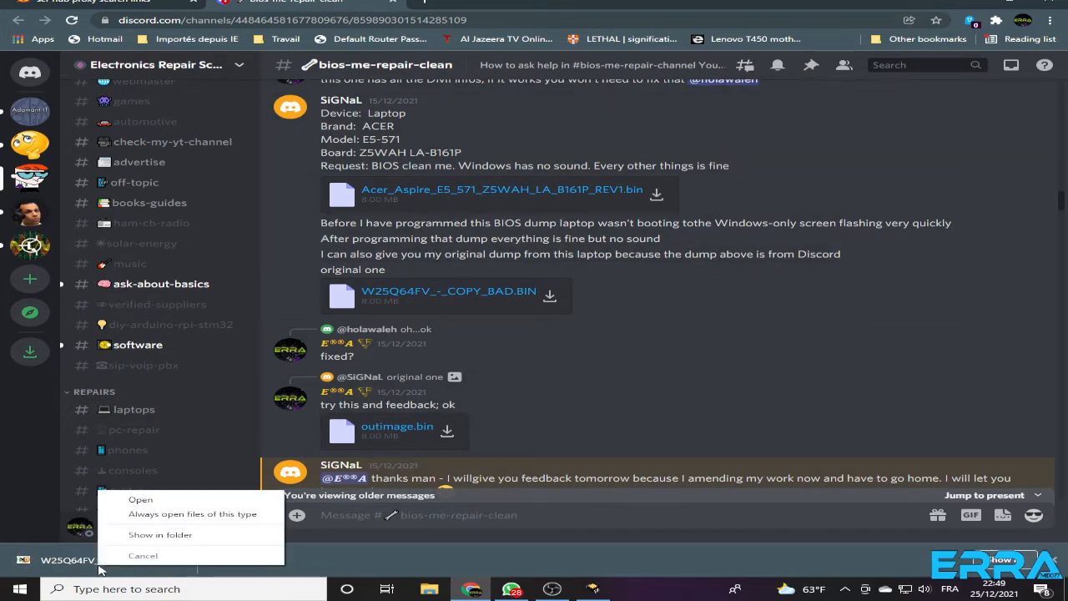
click(175, 534)
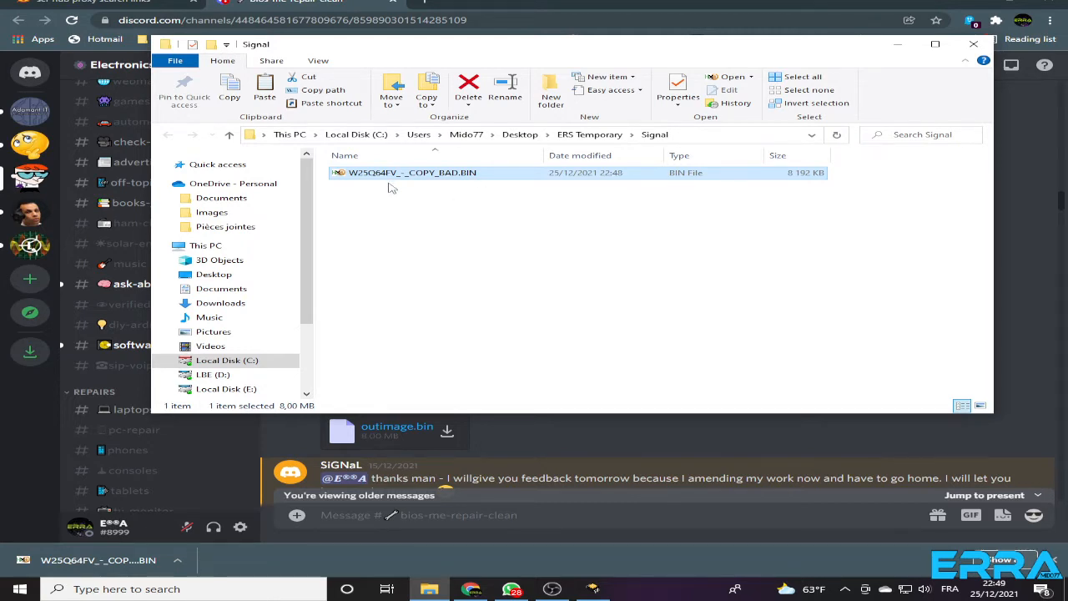
click(975, 9)
Analyze W25Q64FV_-_COPY_BAD.BIN with ME Analyzer v1.60.0 r136, skipping the extra options
drag(690, 55, 788, 83)
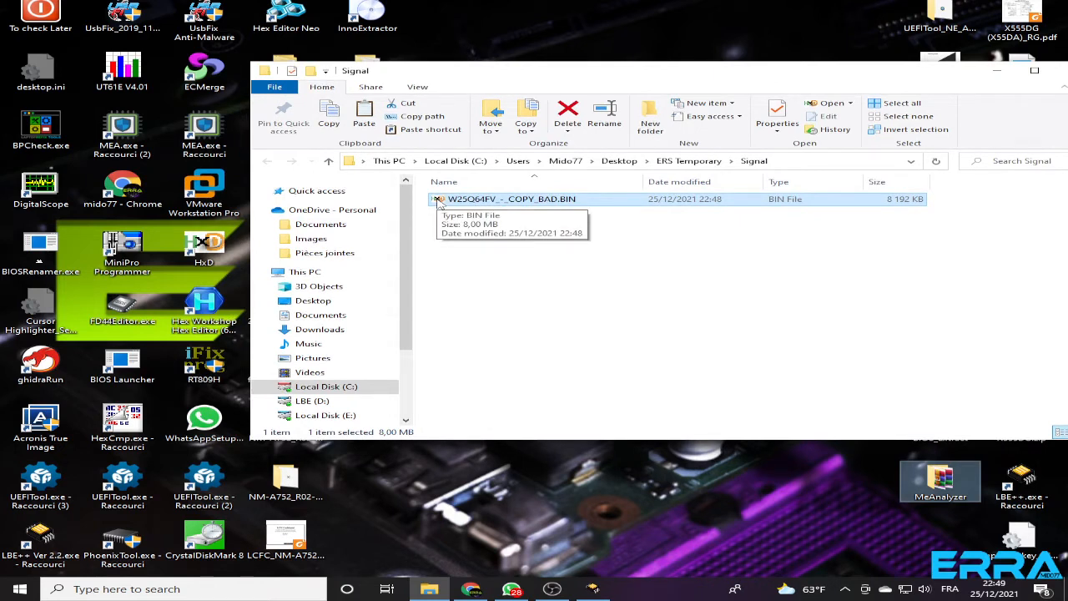
drag(437, 200, 206, 132)
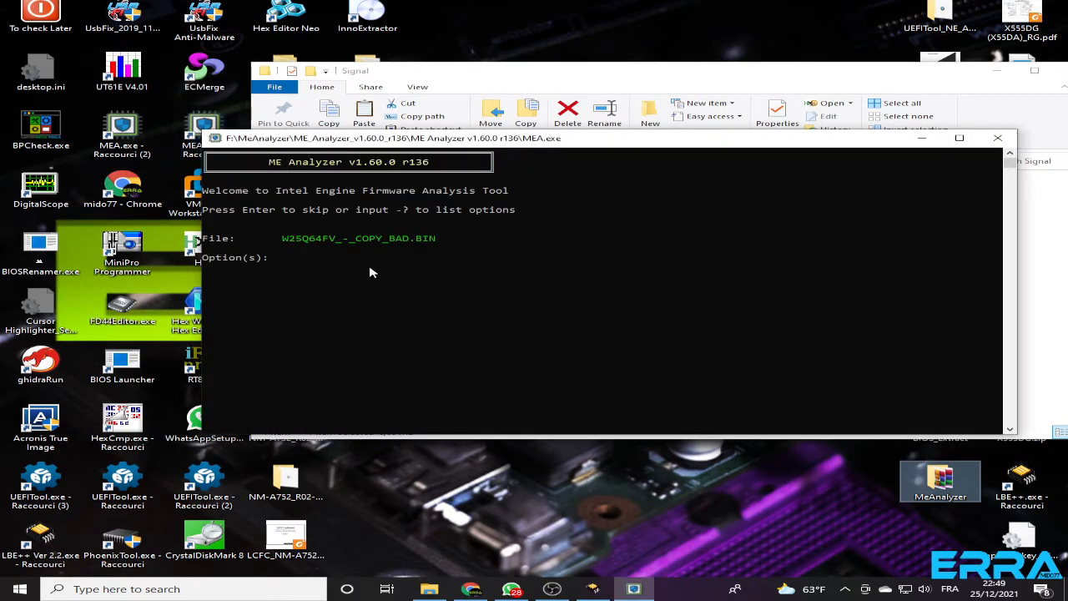
key(Return)
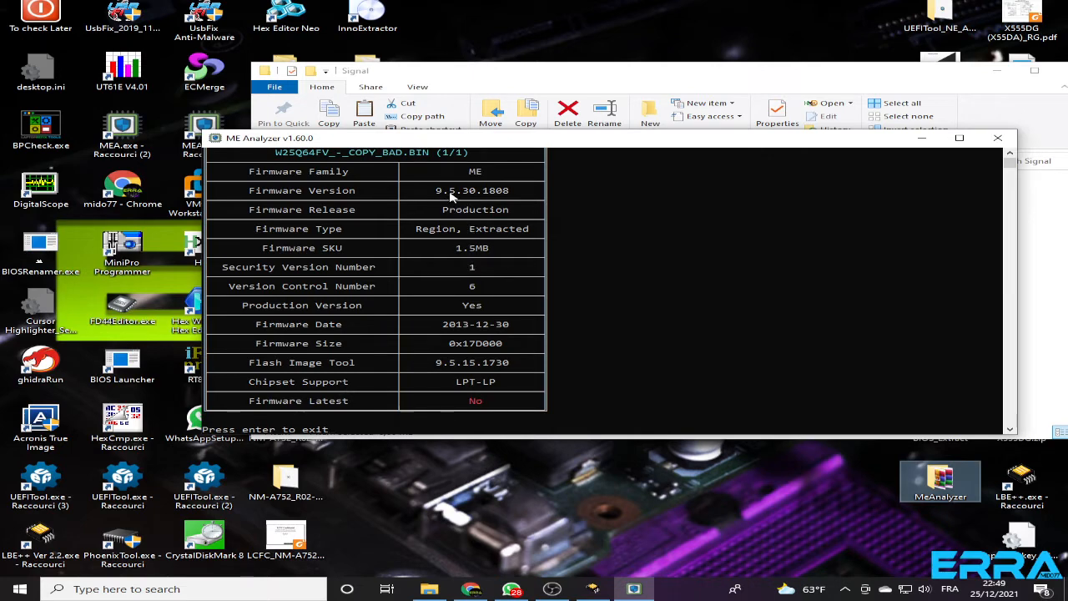
Return to the start of the ME Analyzer report, then narrow its window and place it beside the Signal folder's file list
scroll(315, 209, up, 1)
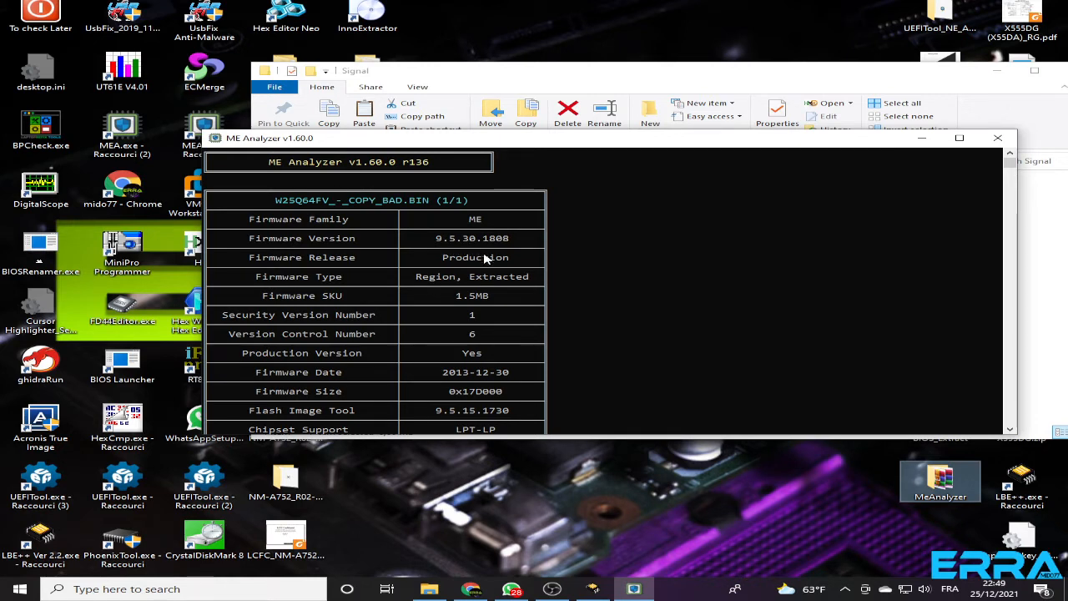
drag(1017, 265, 586, 267)
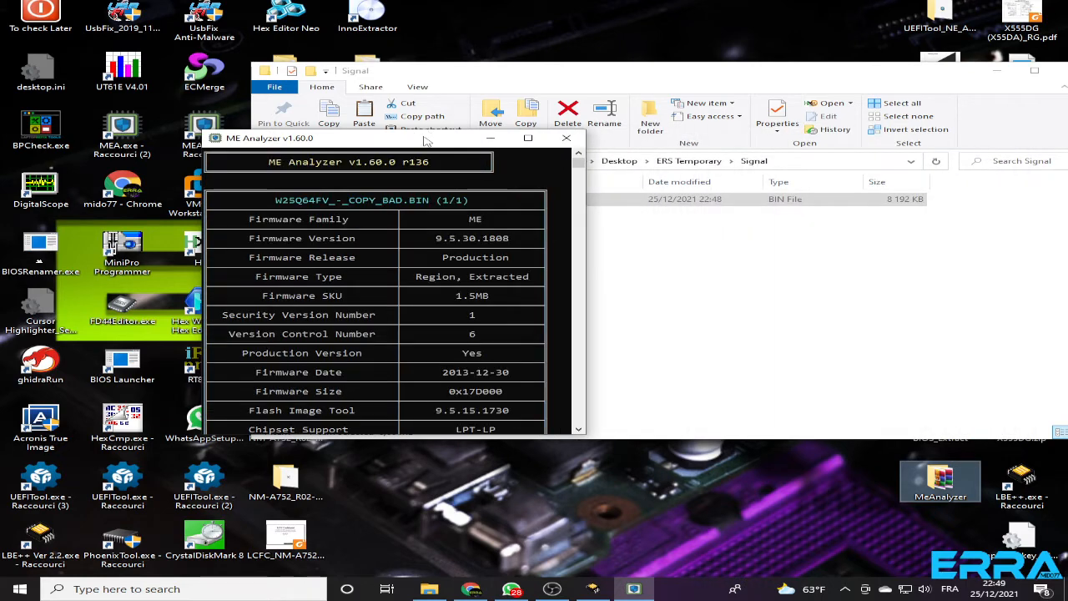
drag(427, 138, 295, 156)
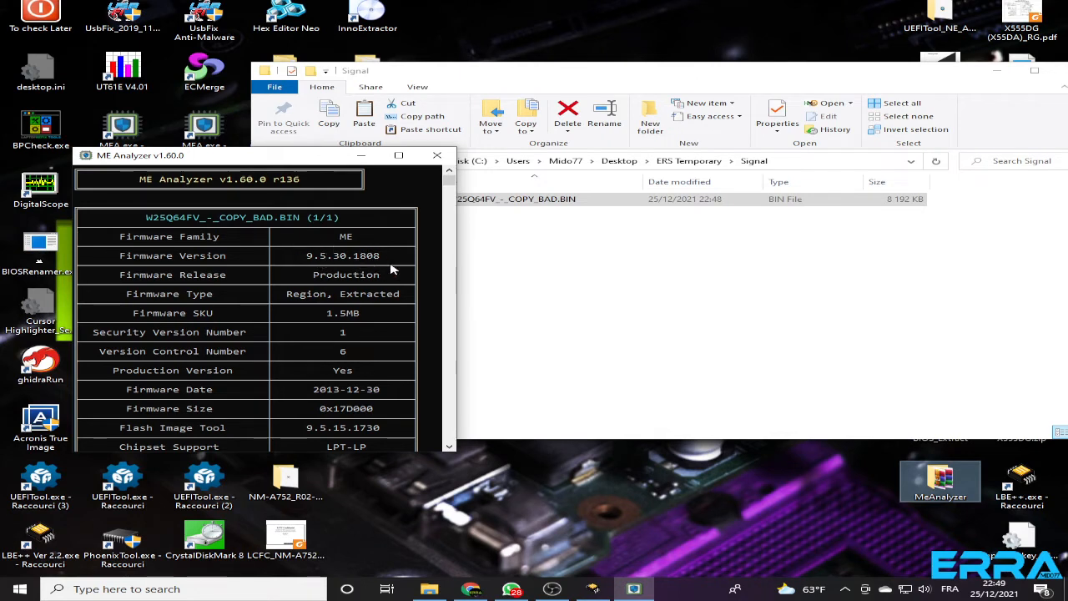
click(703, 284)
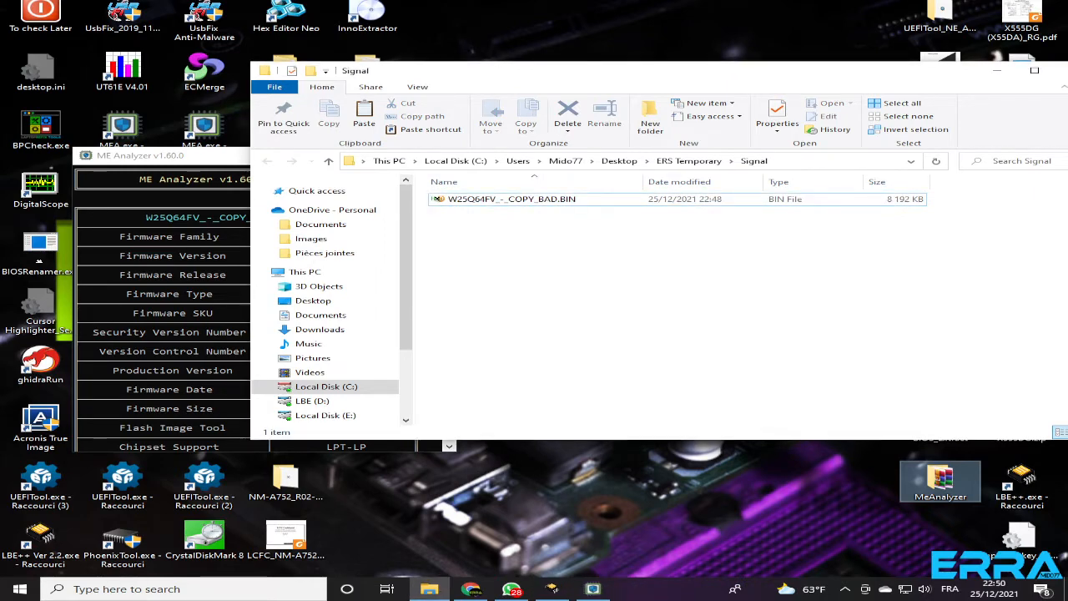
Open the ME System Tools v9.5 r6.rar archive in WinRAR, dismiss the license reminder and move the archive window clear of the ME report
click(684, 517)
key(super+e)
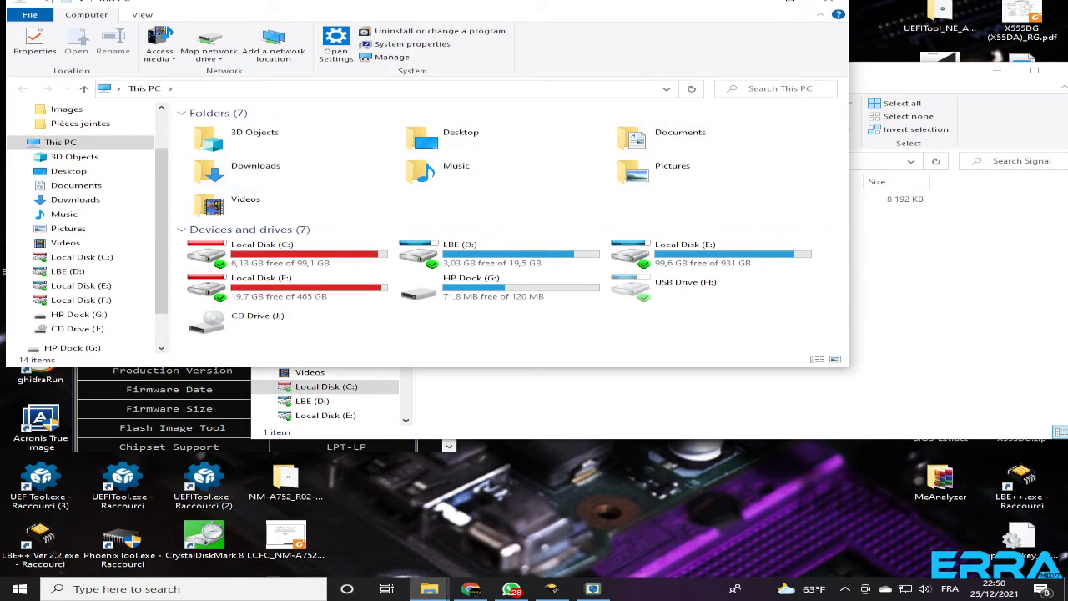
drag(590, 2, 438, 51)
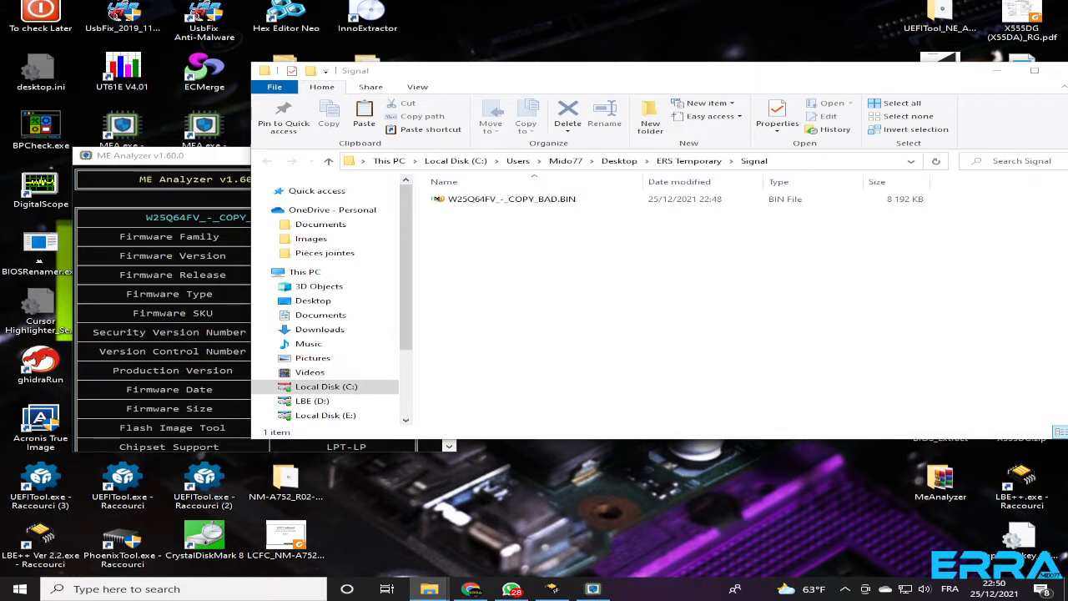
click(191, 159)
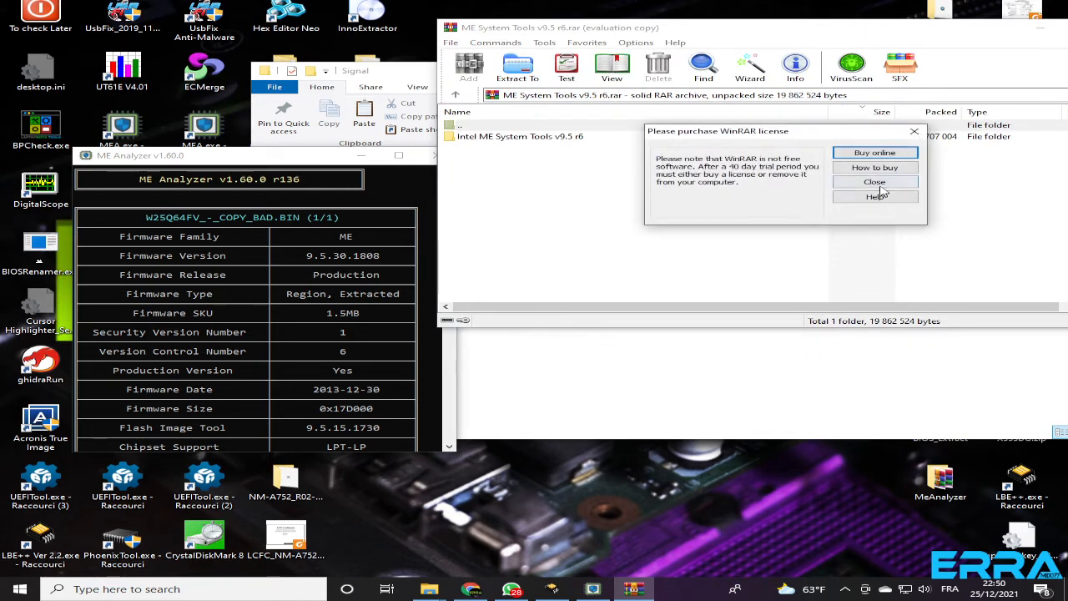
click(875, 182)
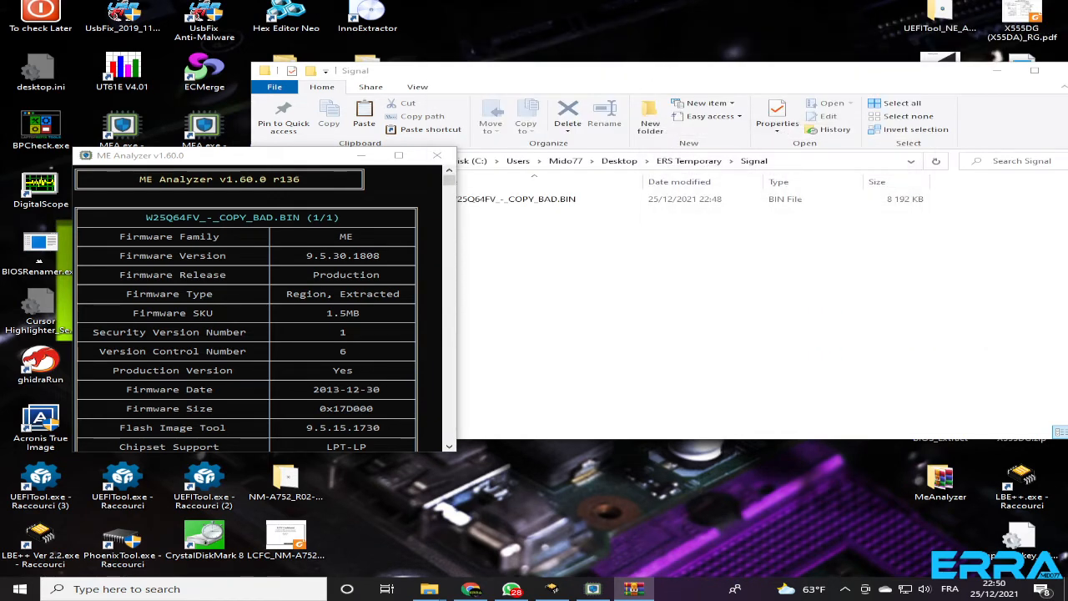
drag(739, 108, 929, 95)
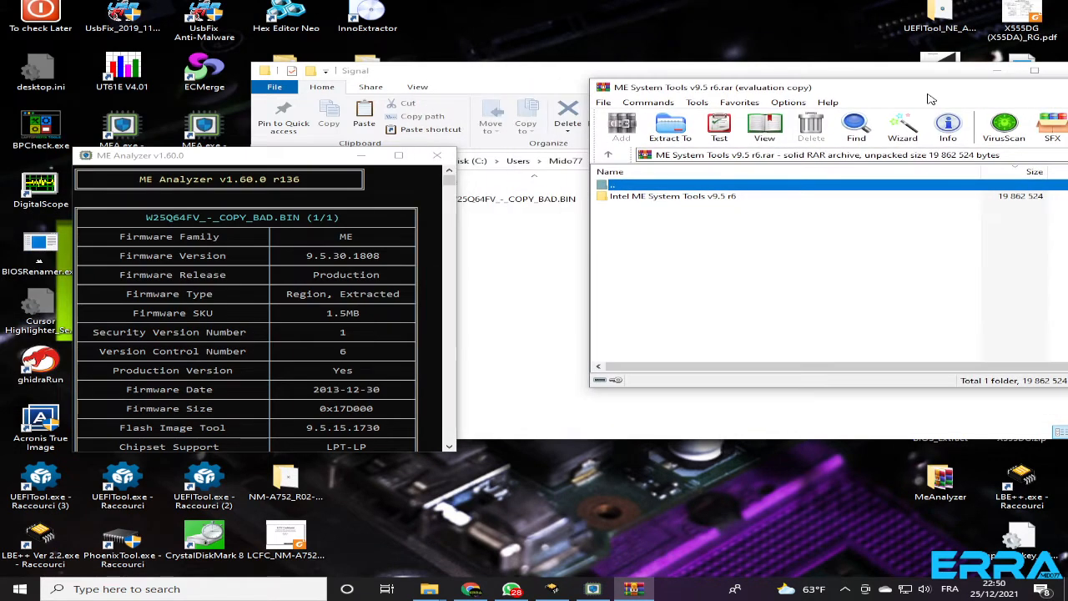
Extract the WIN32 folder of the Flash Image Tool from the archive into the Signal folder and close the archive
double_click(637, 199)
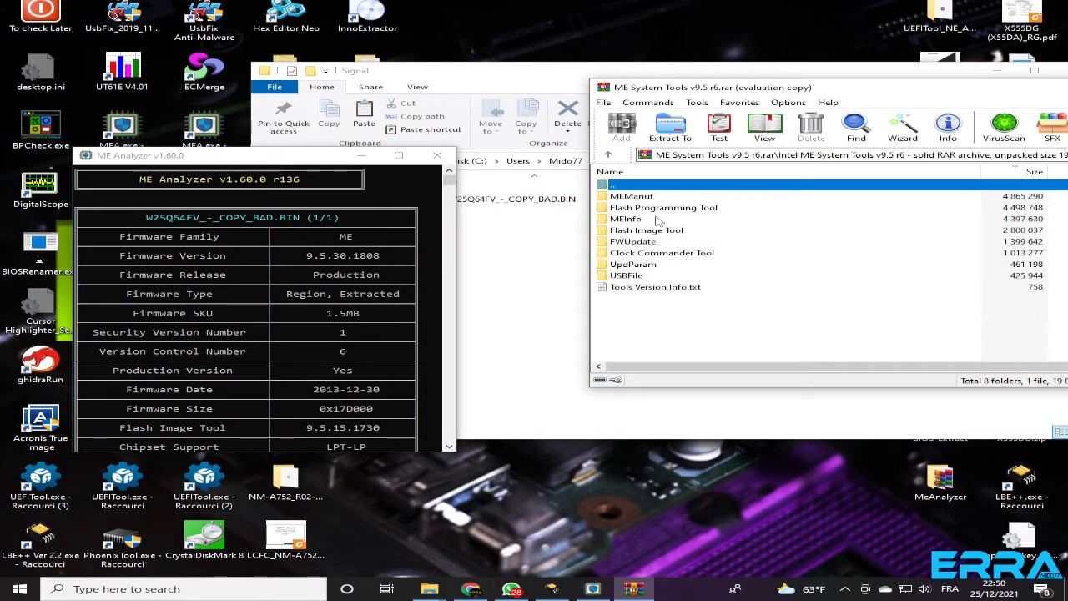
double_click(639, 231)
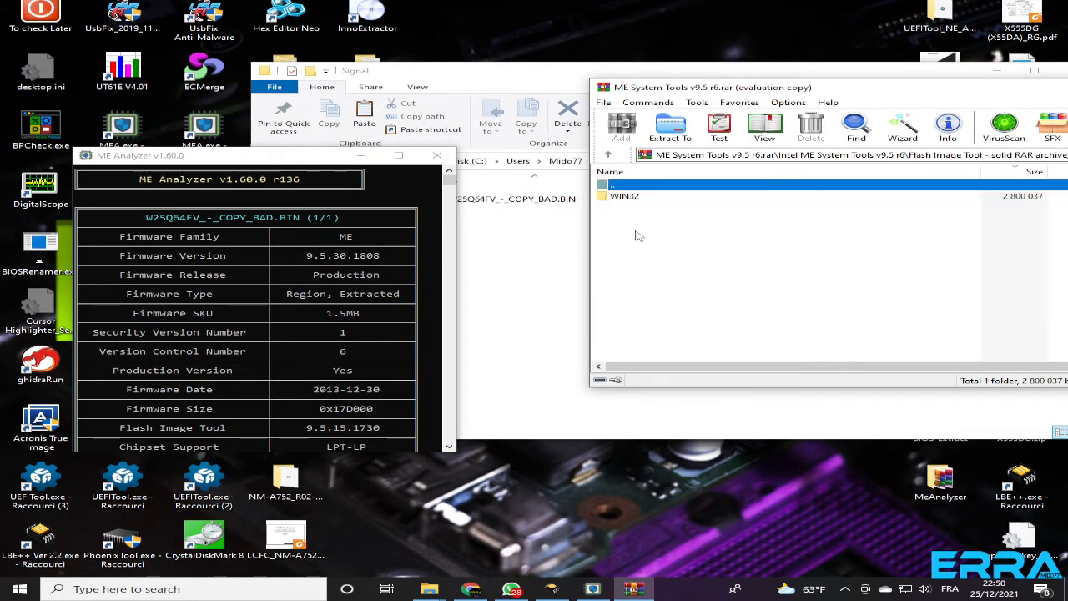
click(619, 197)
double_click(619, 197)
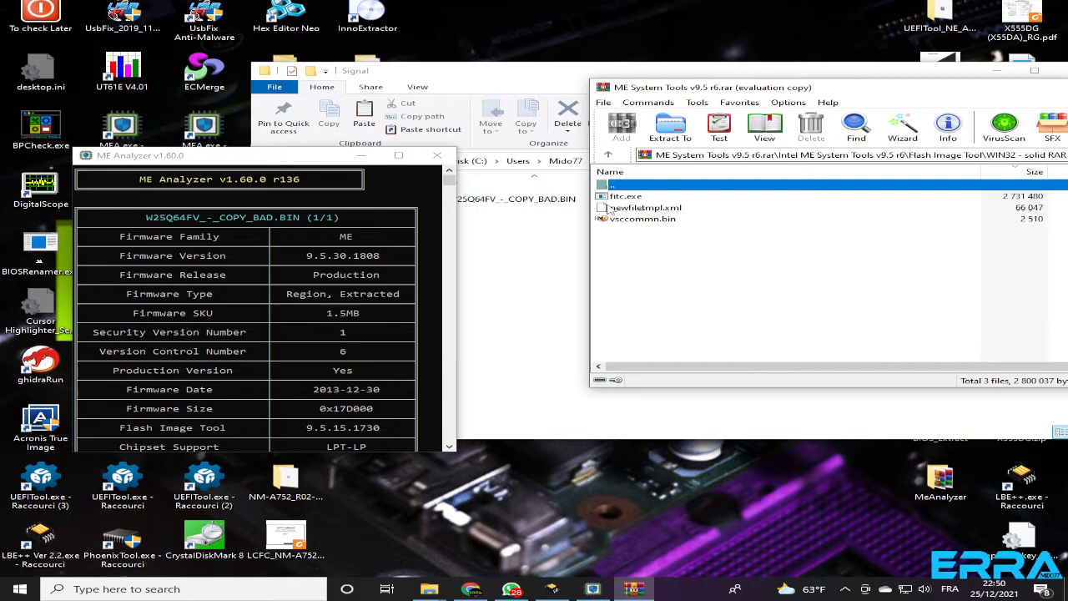
click(609, 155)
drag(607, 198, 536, 274)
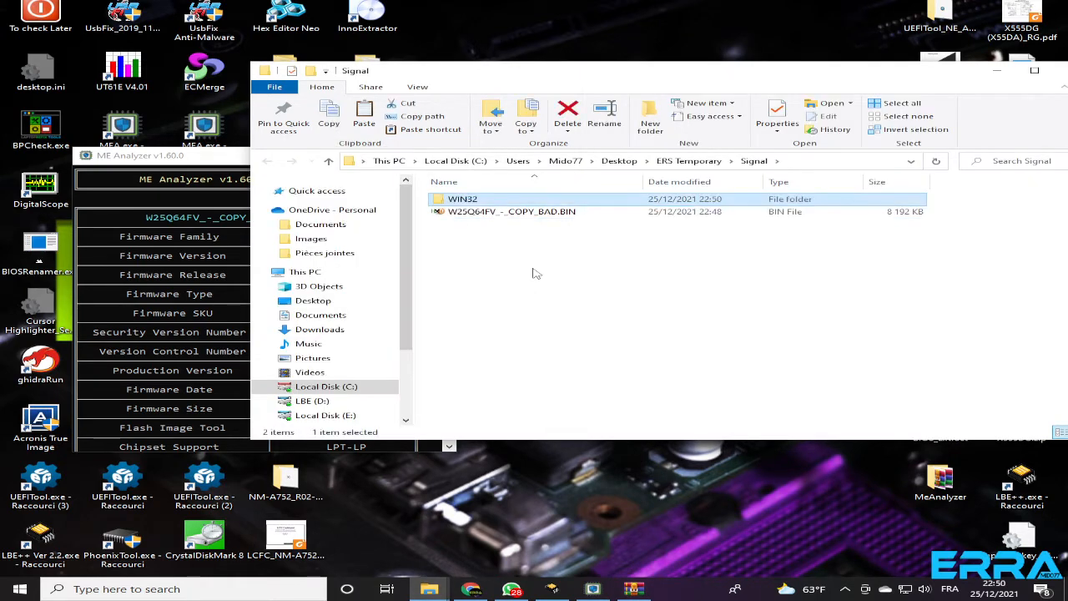
click(633, 588)
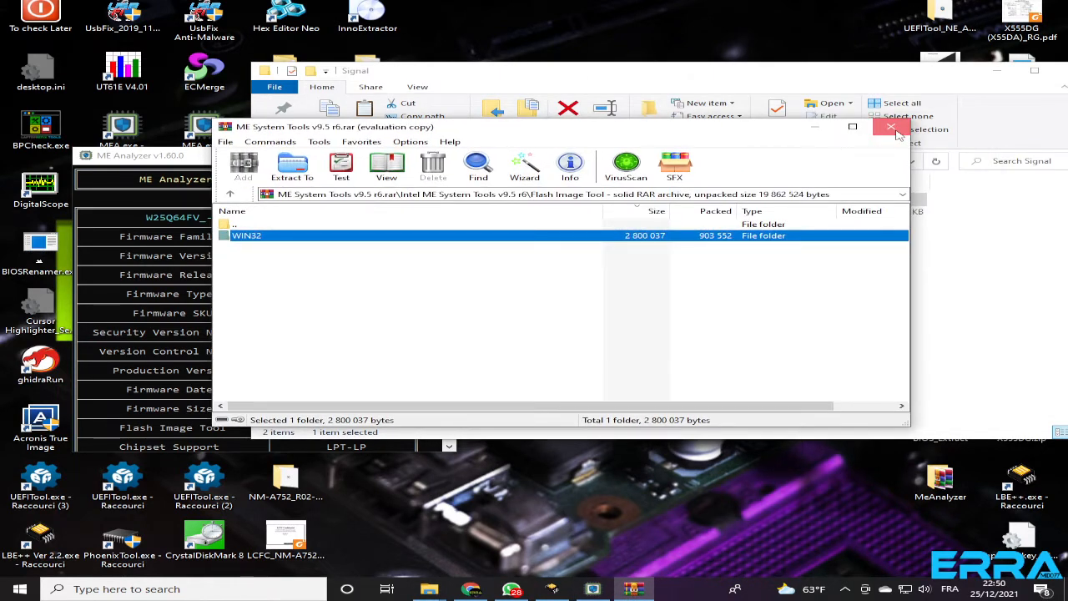
click(891, 130)
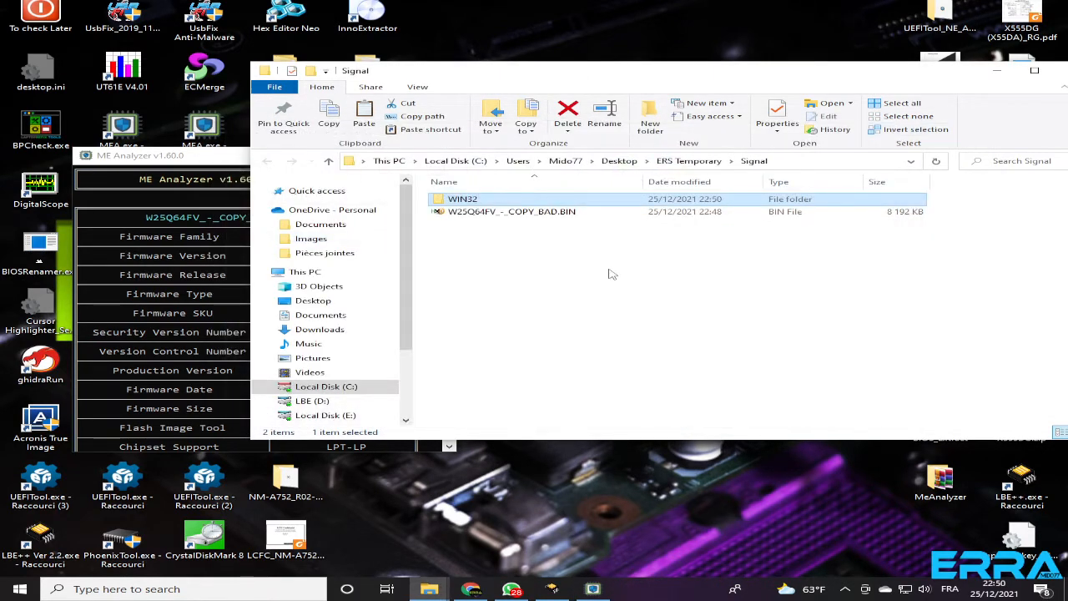
Check the ME firmware details against the BIN dump and open ME 9.5 Repository r21.rar, dismissing the WinRAR notice
click(207, 162)
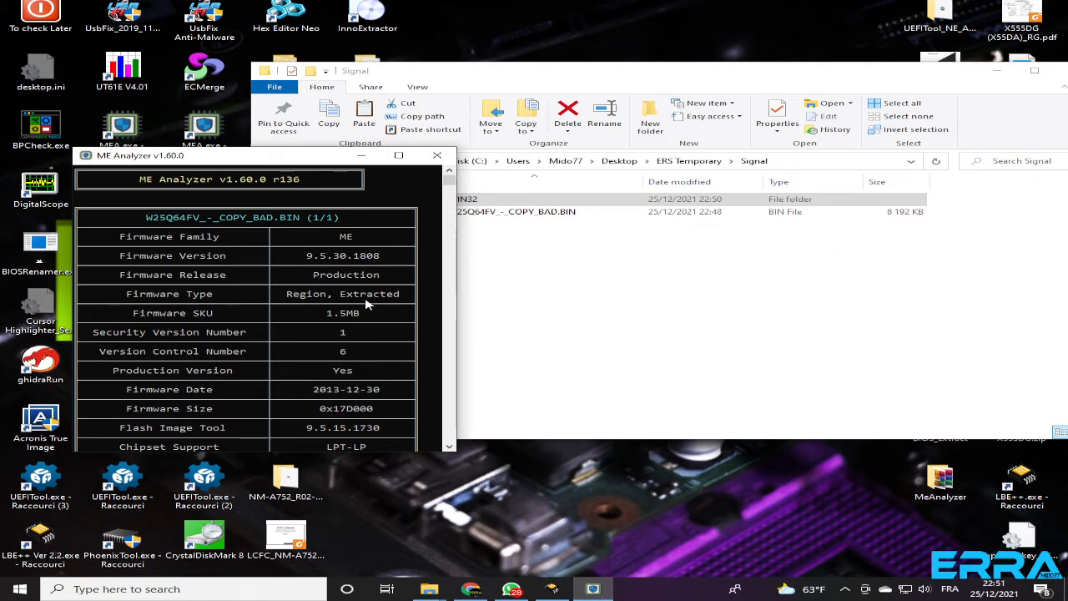
click(504, 281)
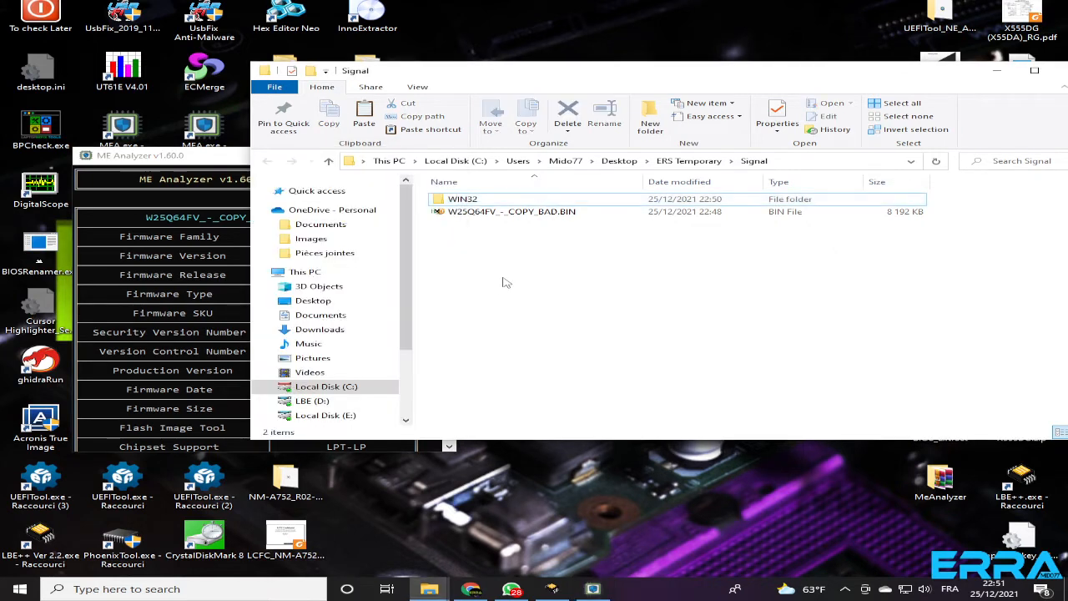
click(470, 213)
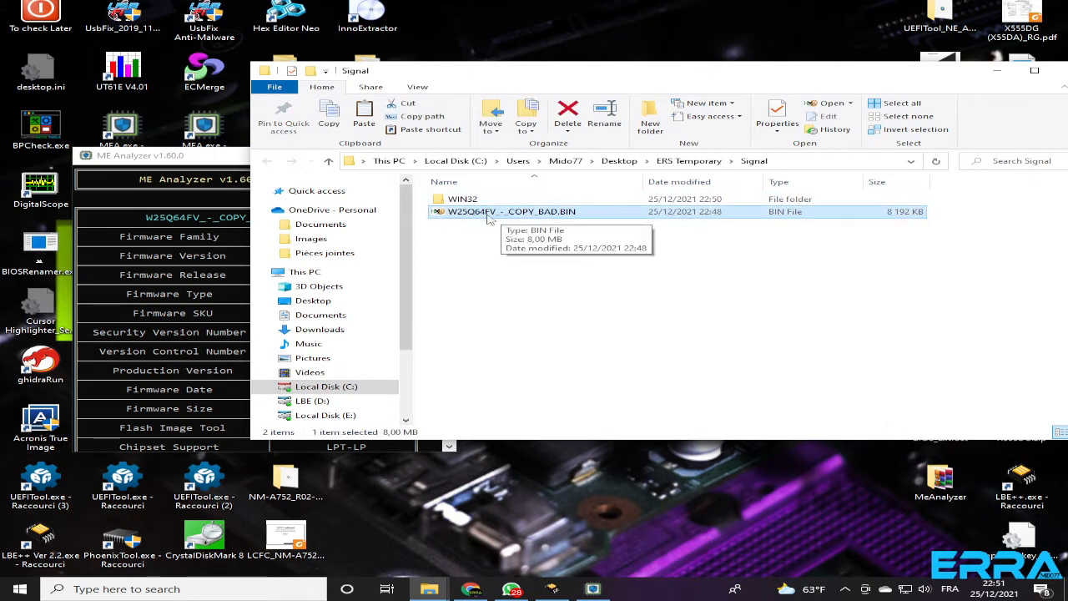
click(200, 172)
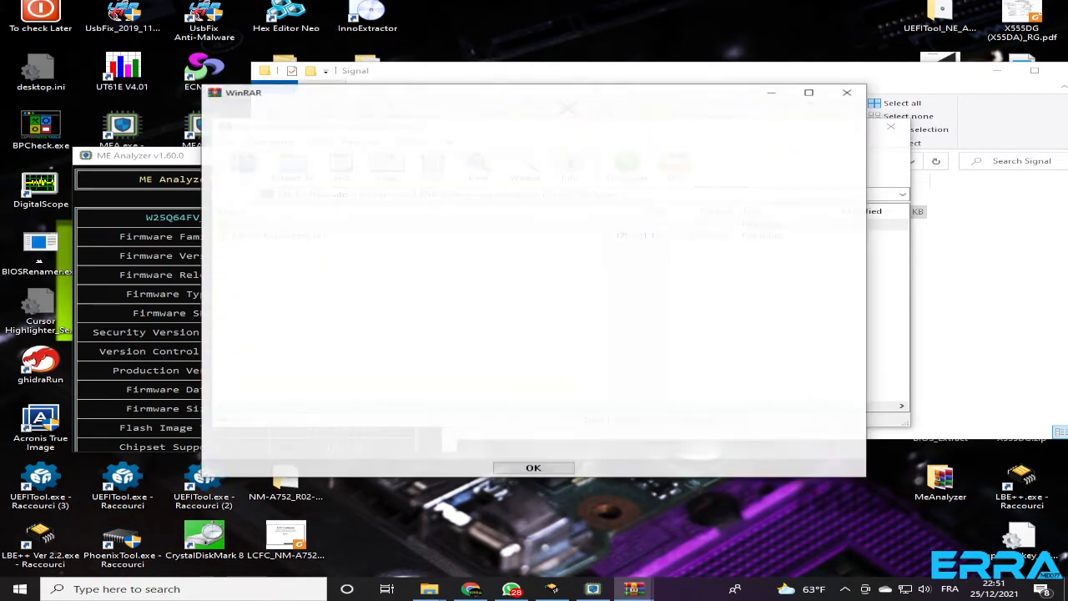
click(860, 92)
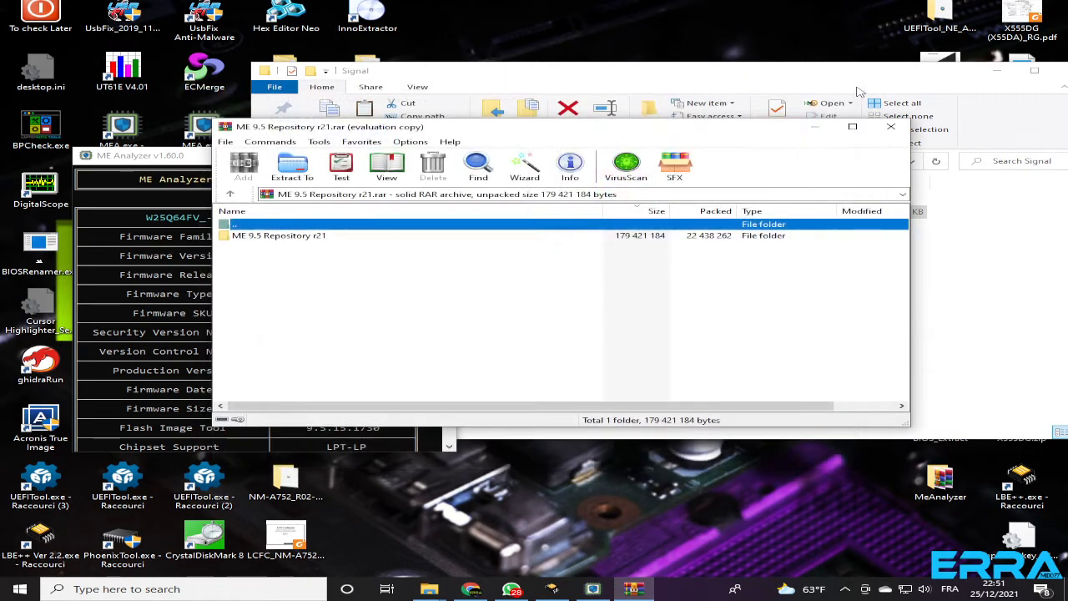
Arrange the ME Analyzer and WinRAR windows so both stay readable and open the archive's ME 9.5 Repository r21 folder
click(153, 163)
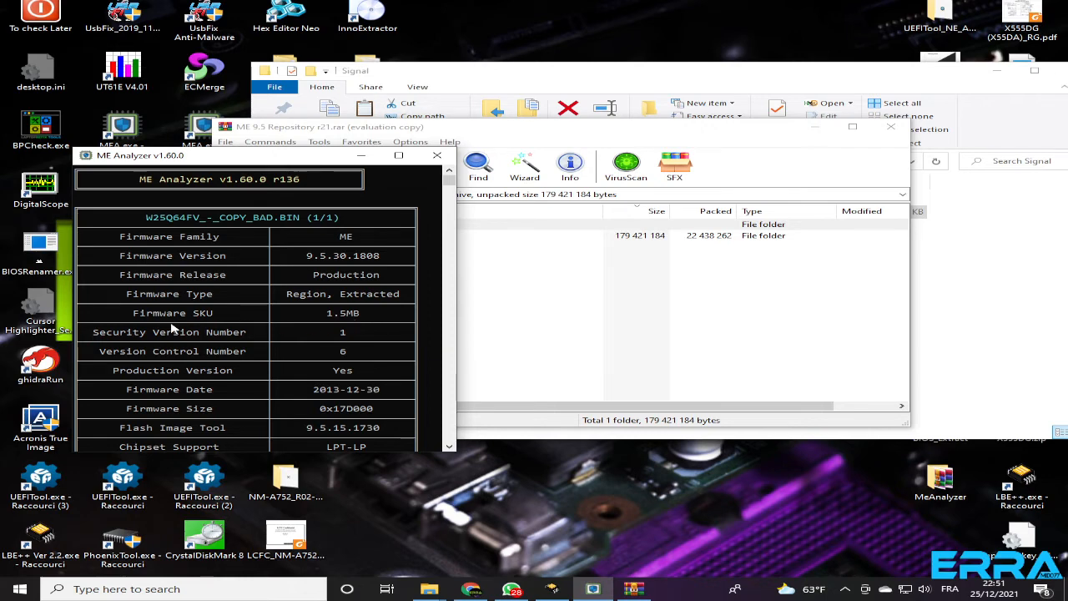
drag(284, 156, 835, 7)
drag(518, 126, 377, 248)
double_click(138, 357)
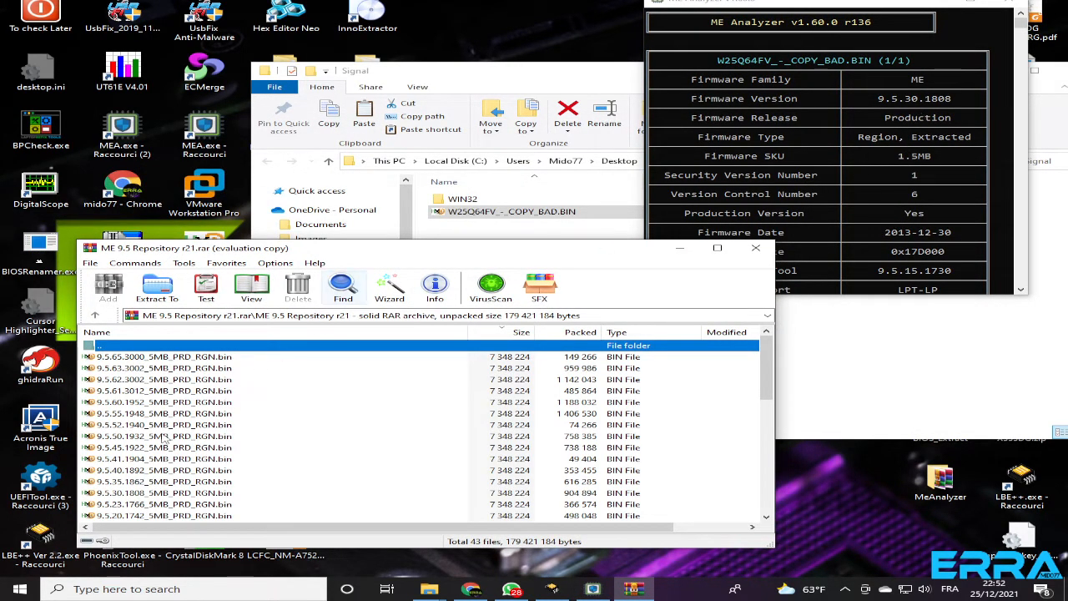
Extract 9.5.30.1808_1.5MB_PRD_RGN.bin, matching the analyzed version and SKU, into the Signal folder and close the repository archive
scroll(113, 464, down, 7)
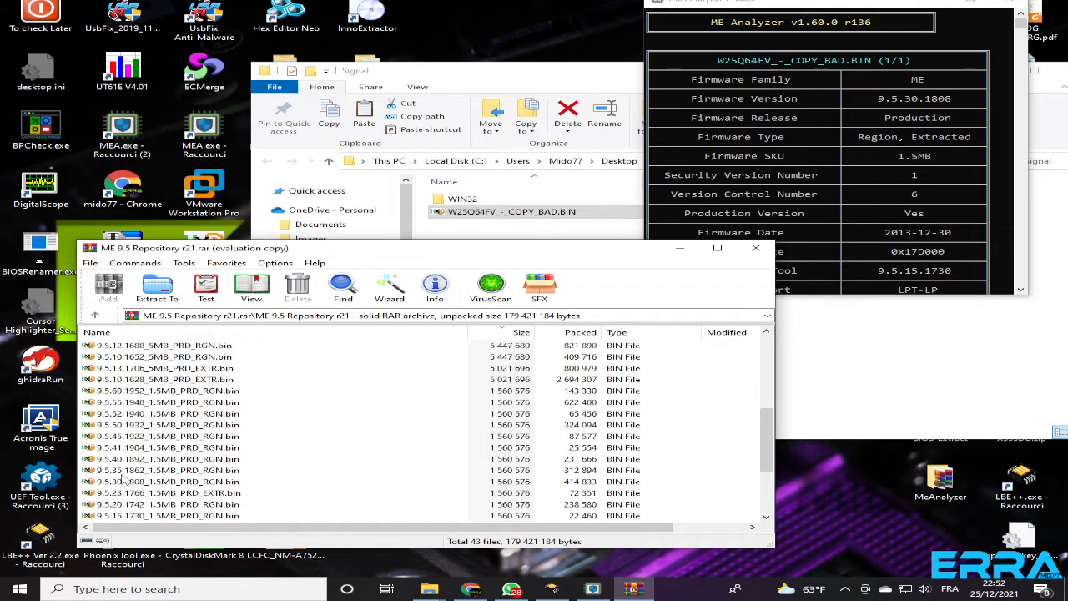
click(127, 484)
scroll(192, 482, down, 1)
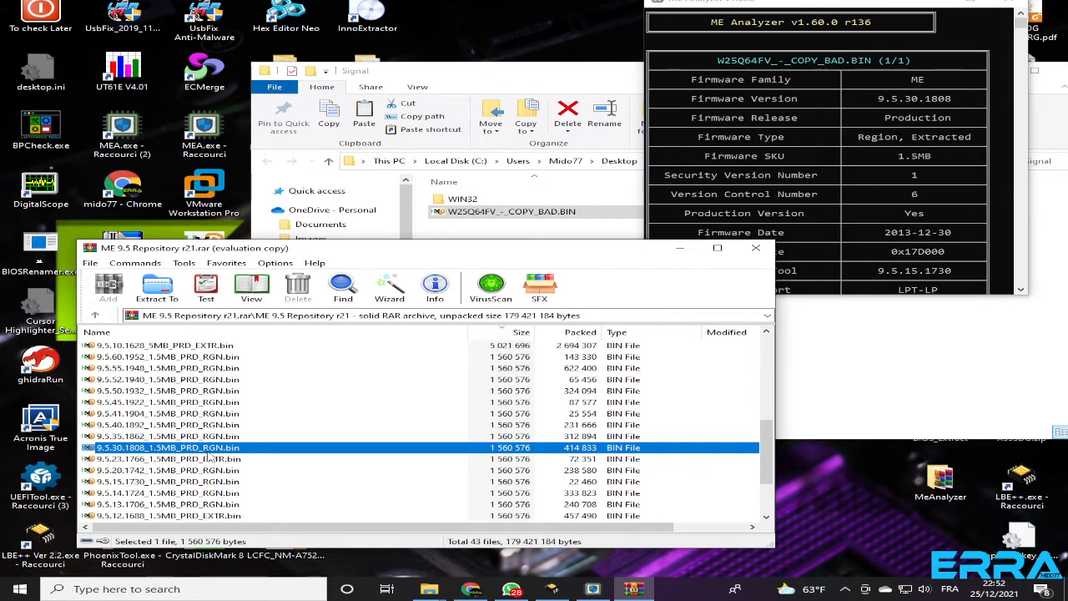
click(905, 123)
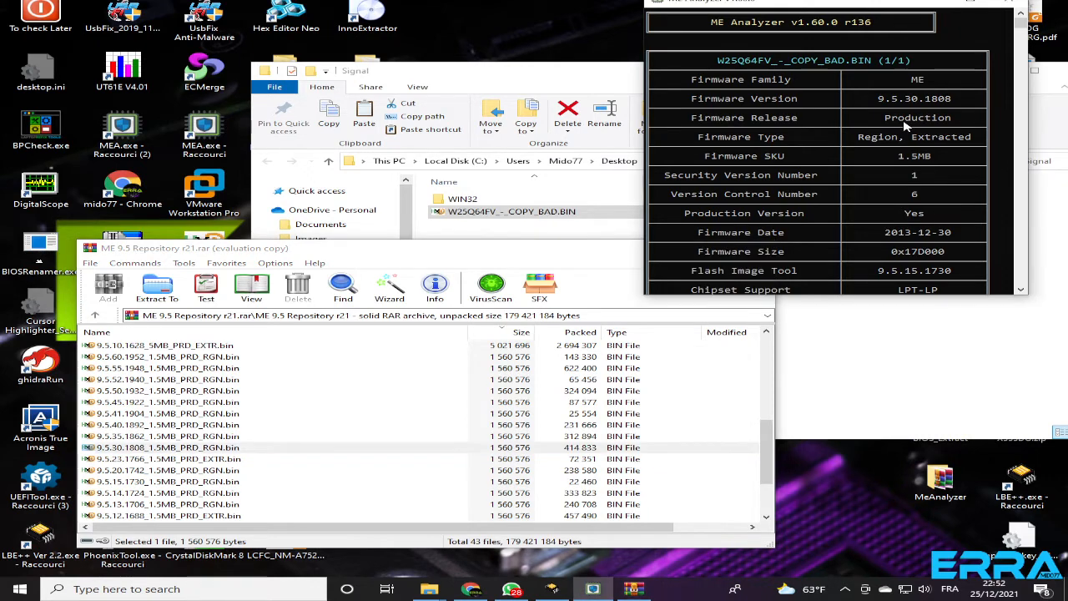
click(141, 448)
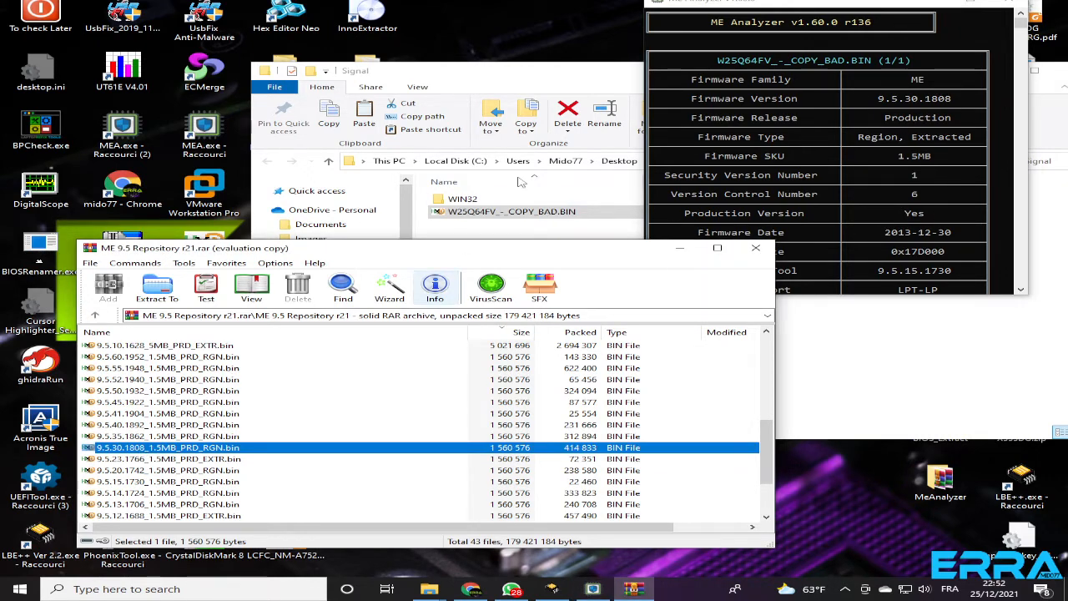
drag(469, 248, 534, 332)
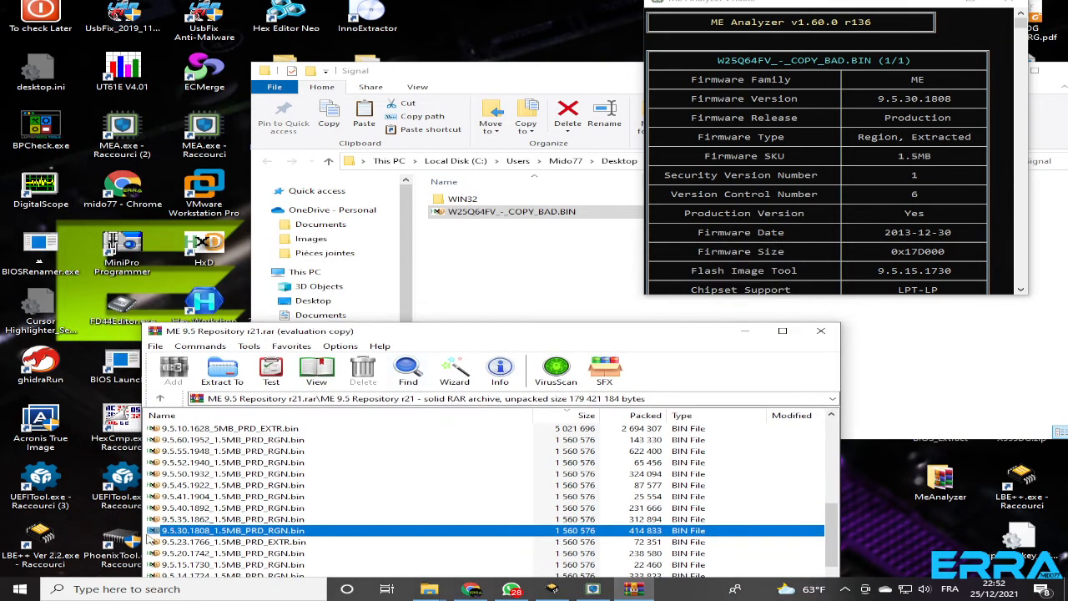
drag(153, 534, 493, 276)
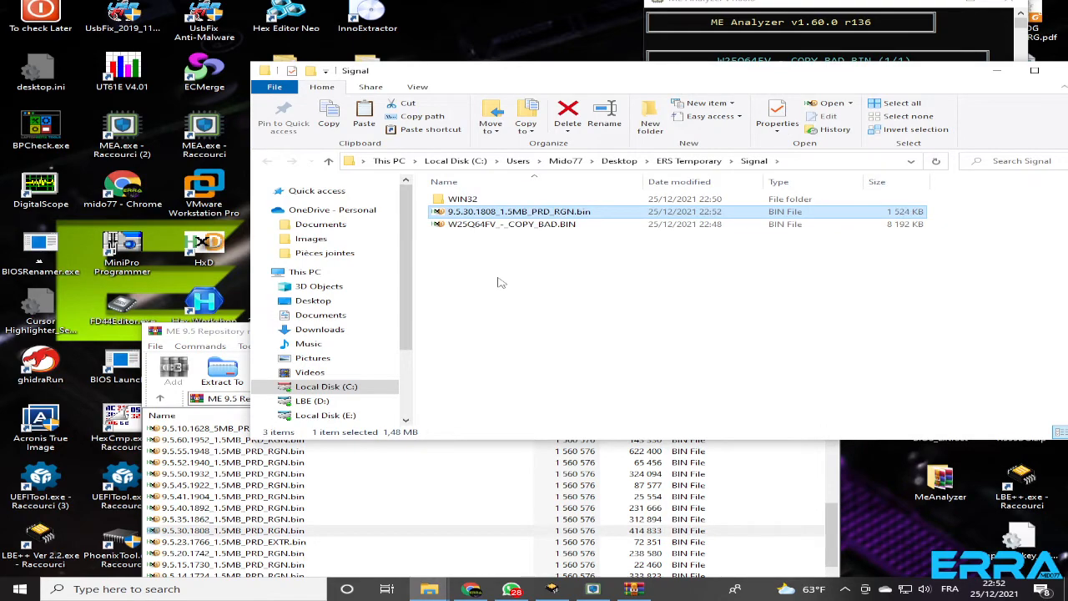
click(506, 487)
click(821, 333)
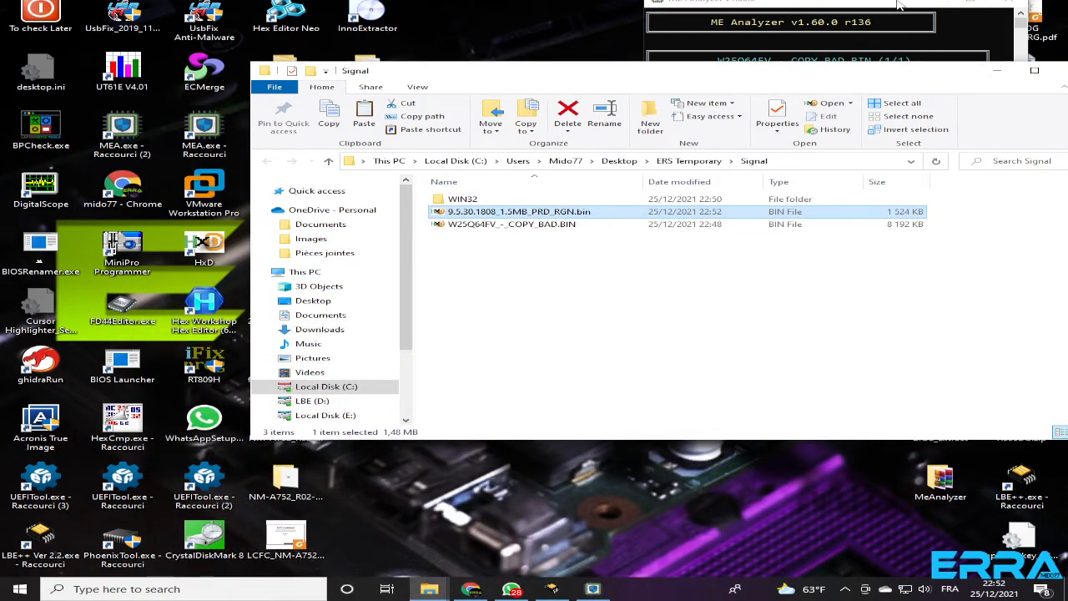
Move the ME Analyzer report aside and run fitc.exe from the WIN32 folder as administrator, positioning its window over the folder
drag(899, 6, 253, 11)
click(526, 72)
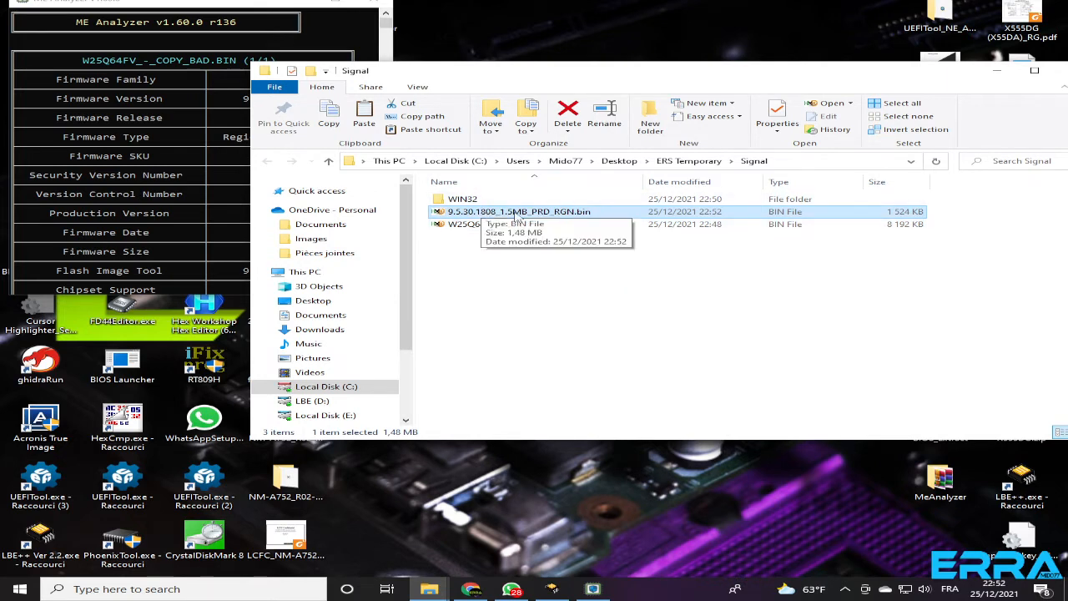
key(Down)
click(457, 201)
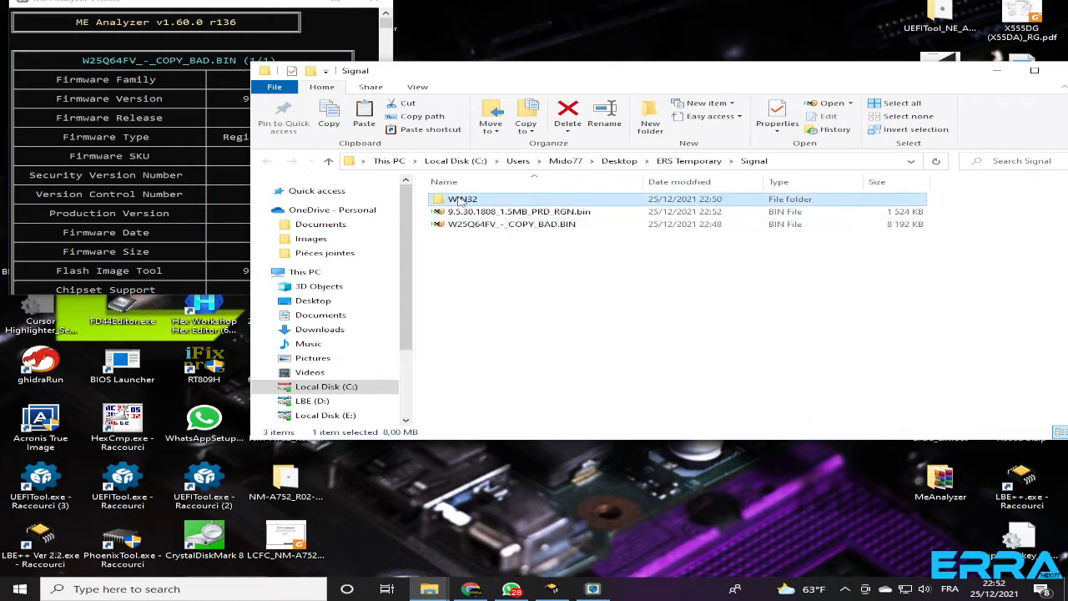
double_click(457, 201)
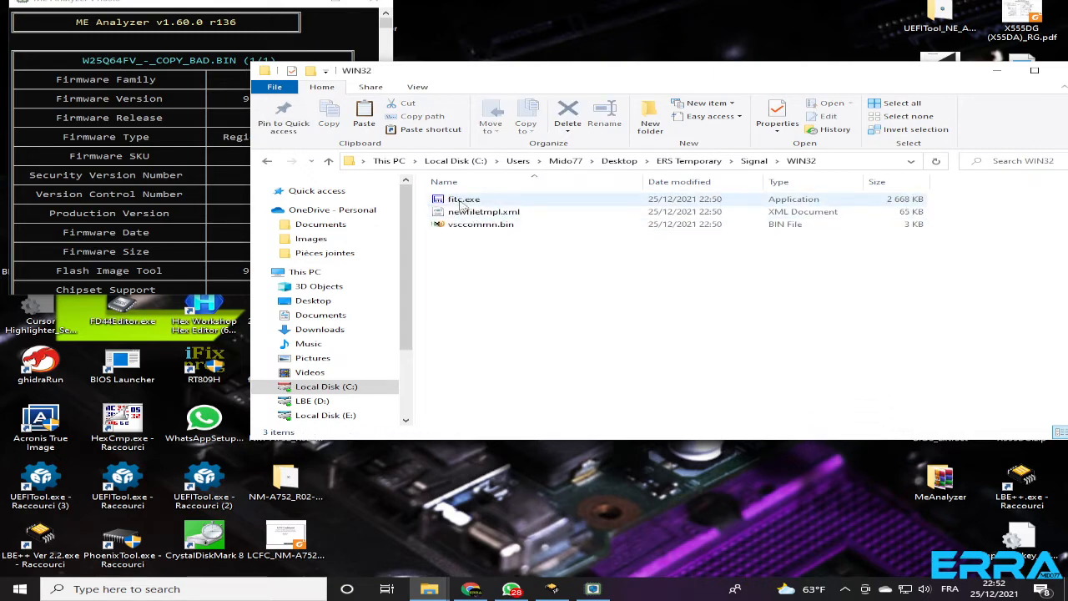
right_click(461, 202)
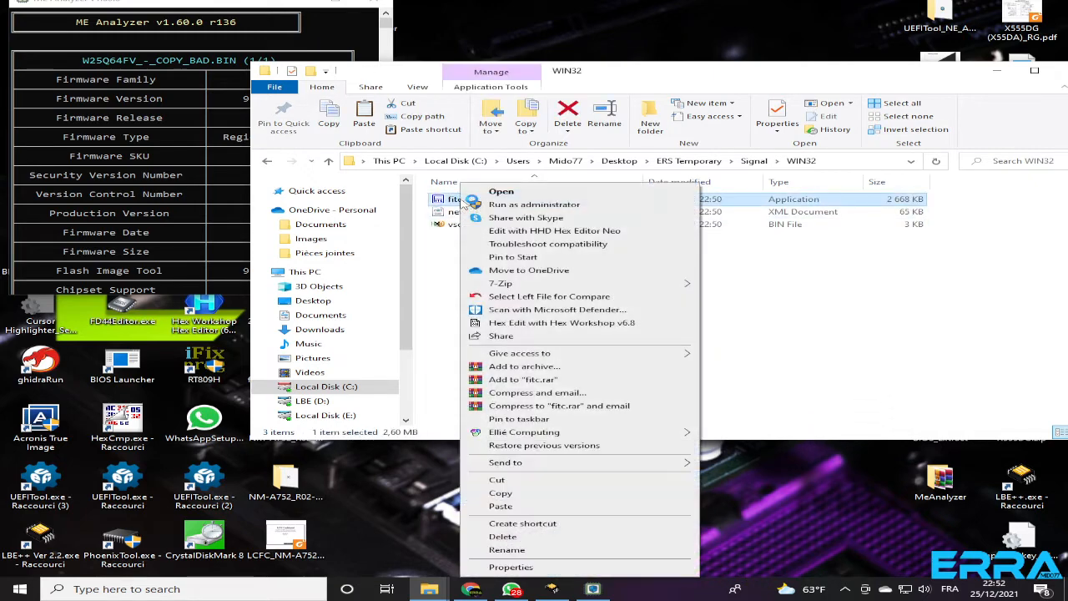
click(521, 204)
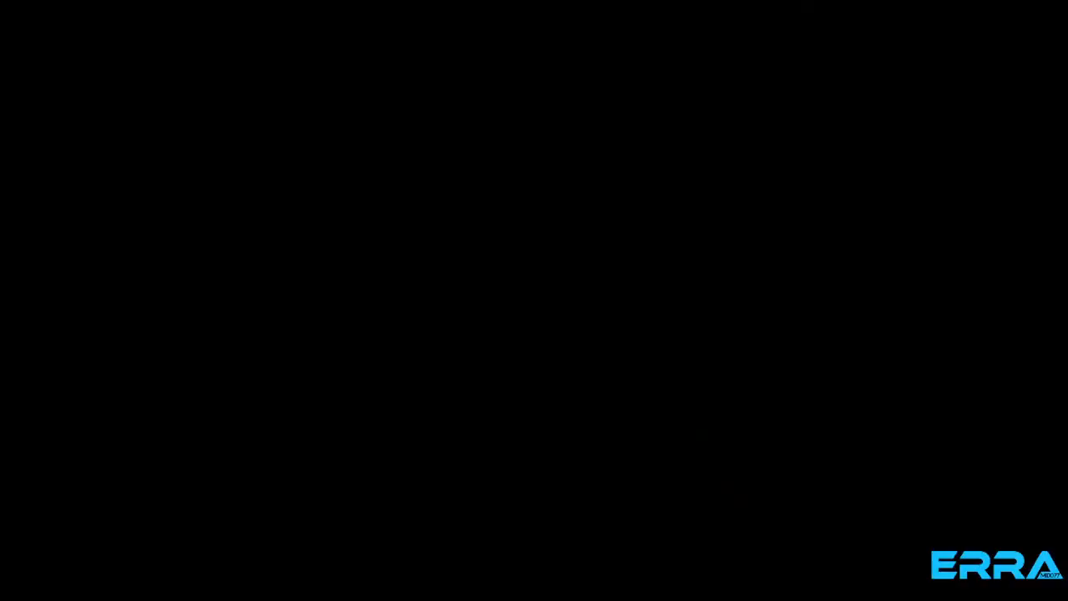
drag(421, 48, 718, 93)
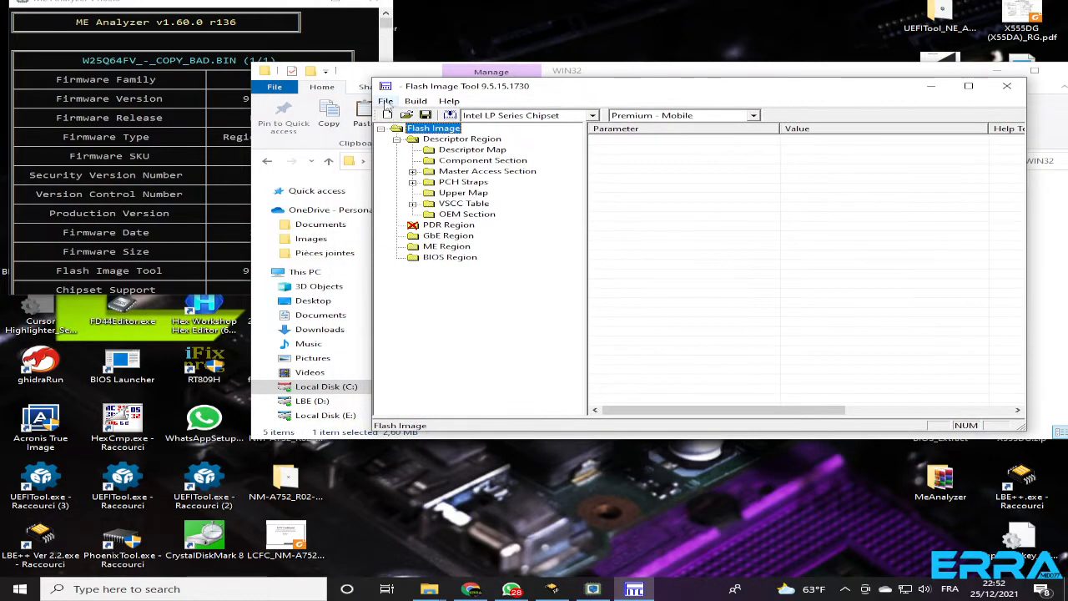
Open W25Q64FV_-_COPY_BAD.BIN from the desktop's ERS Temporary\Signal folder, with all file types shown
click(386, 101)
click(413, 130)
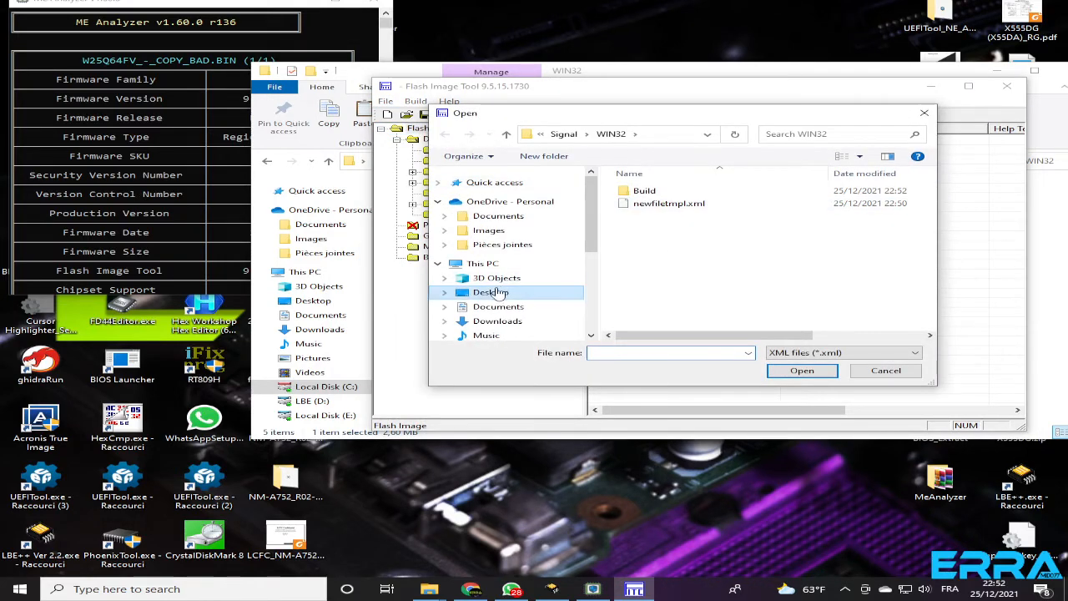
click(492, 292)
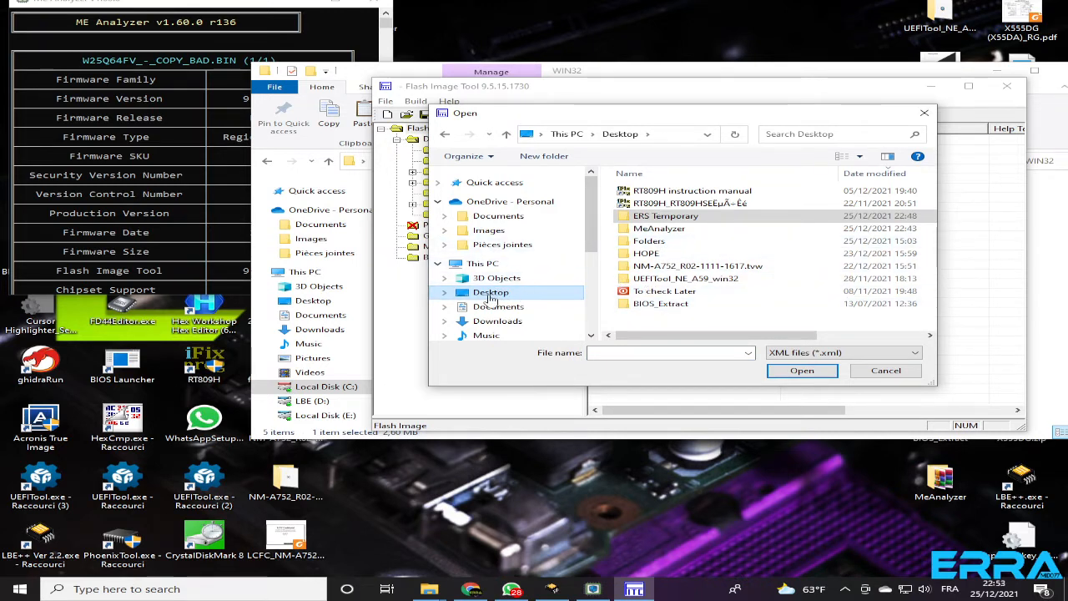
double_click(659, 215)
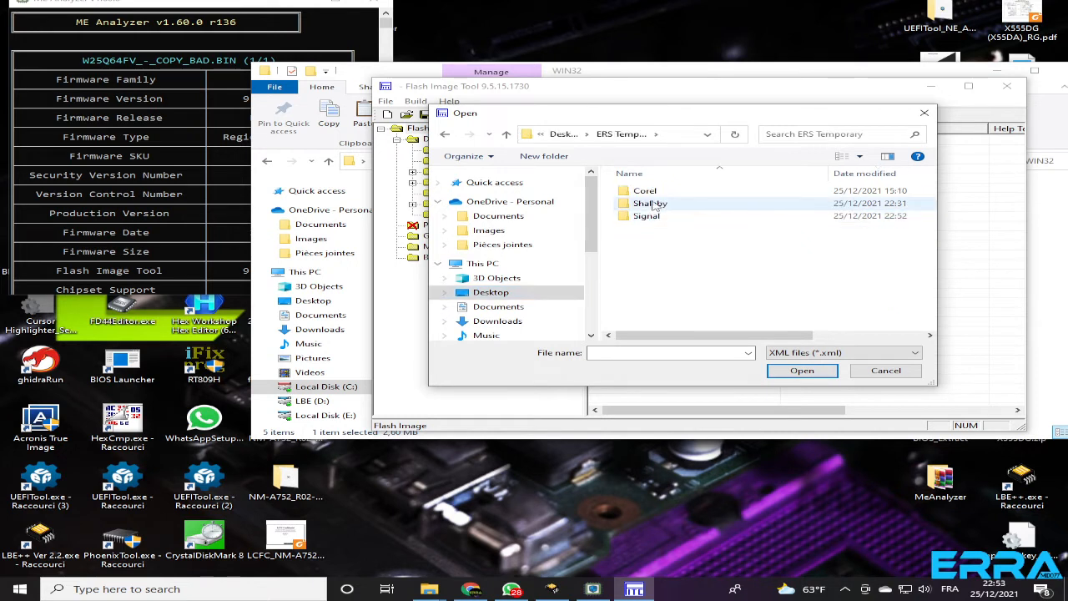
double_click(656, 219)
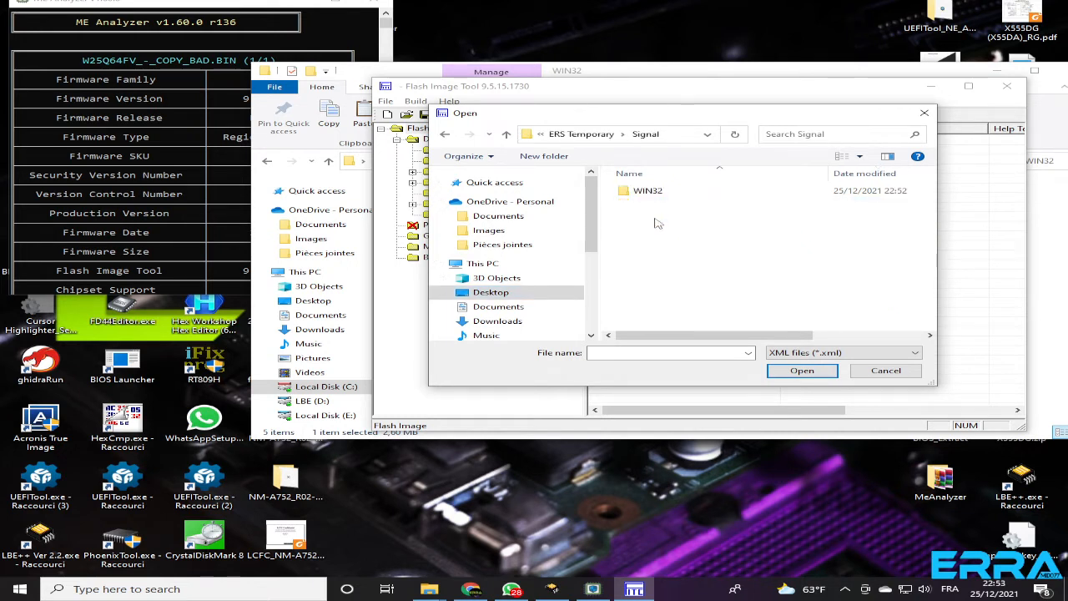
click(858, 354)
click(804, 392)
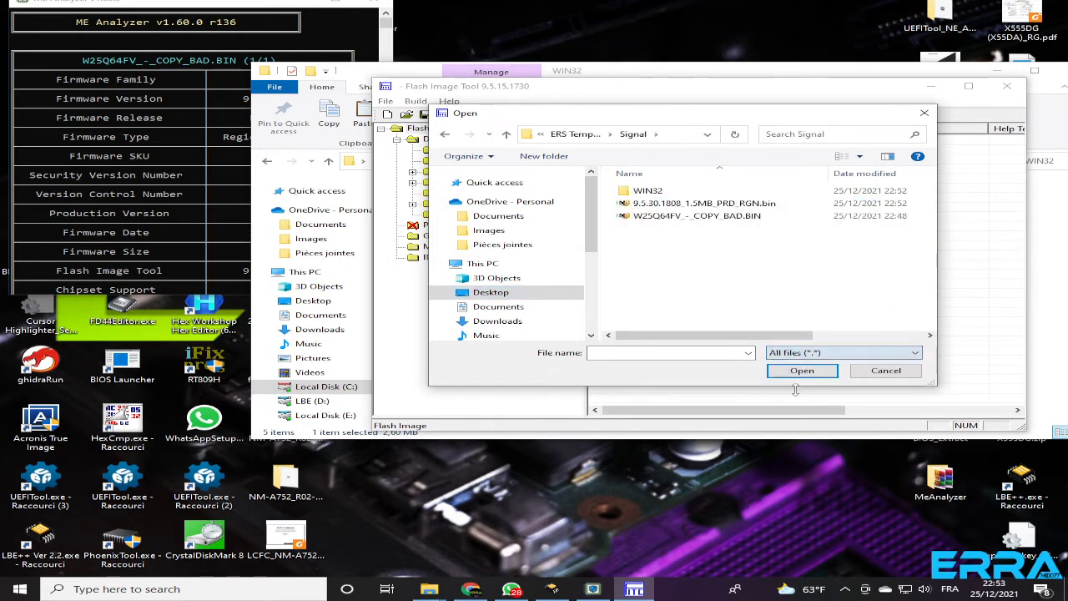
click(675, 217)
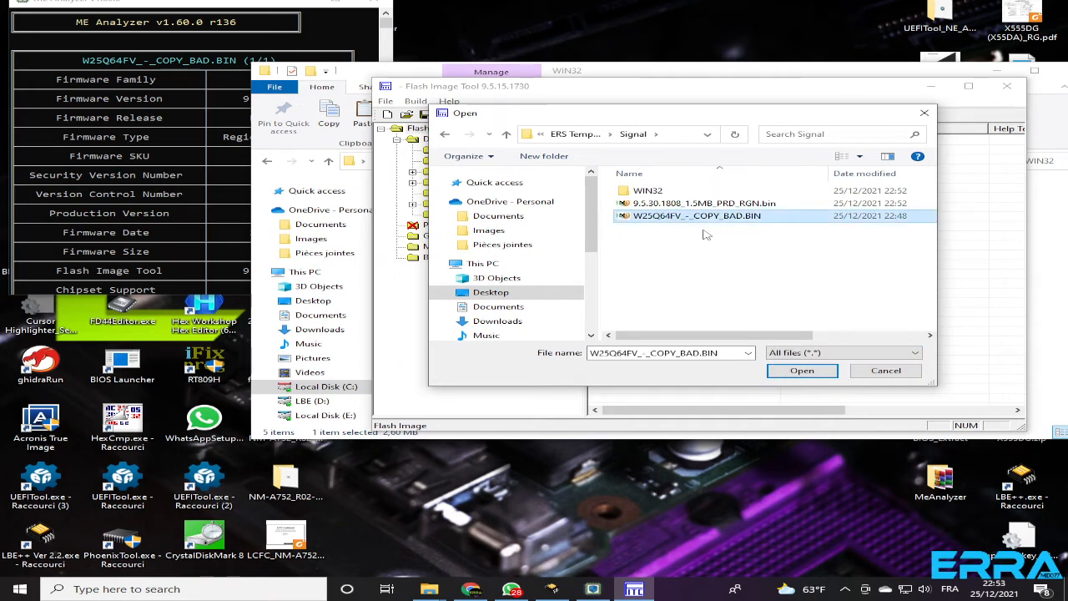
click(799, 372)
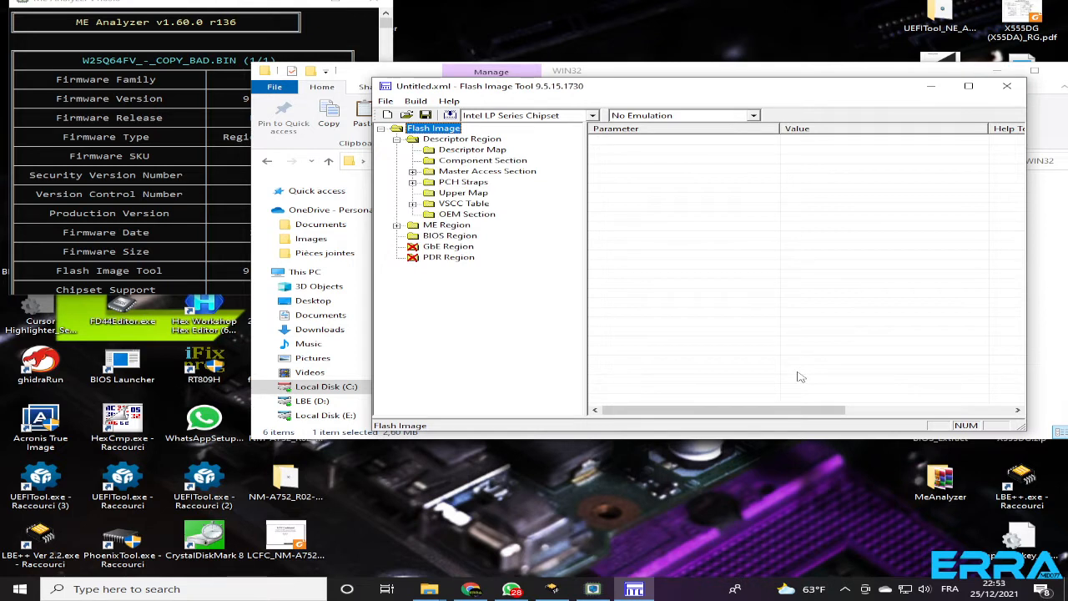
Compare the ME Region's major, minor, hotfix and build versions with the firmware version in the ME Analyzer report
click(443, 228)
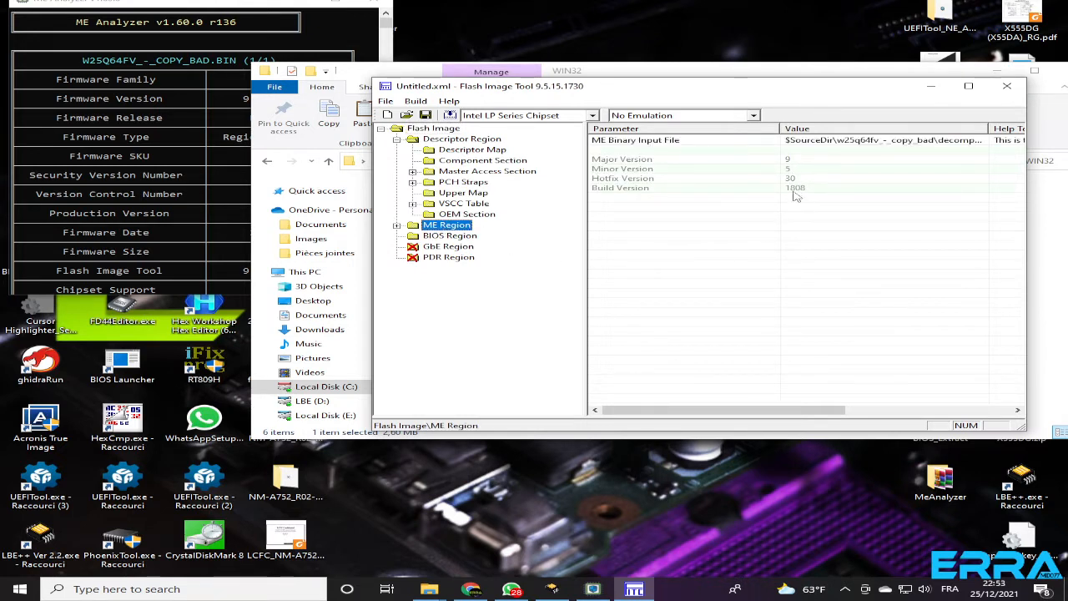
click(275, 83)
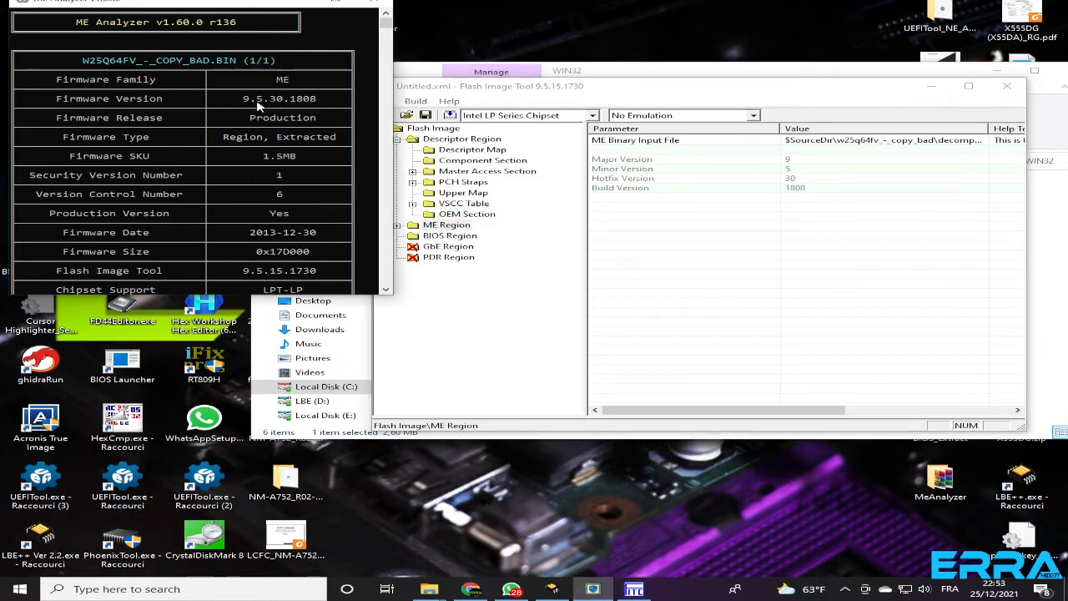
click(713, 90)
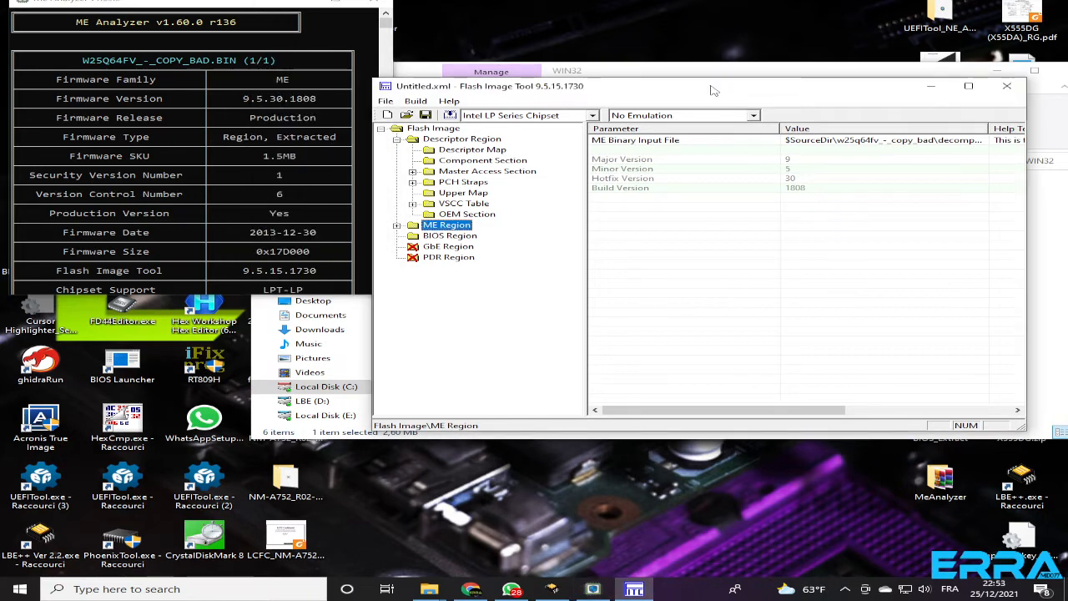
click(417, 101)
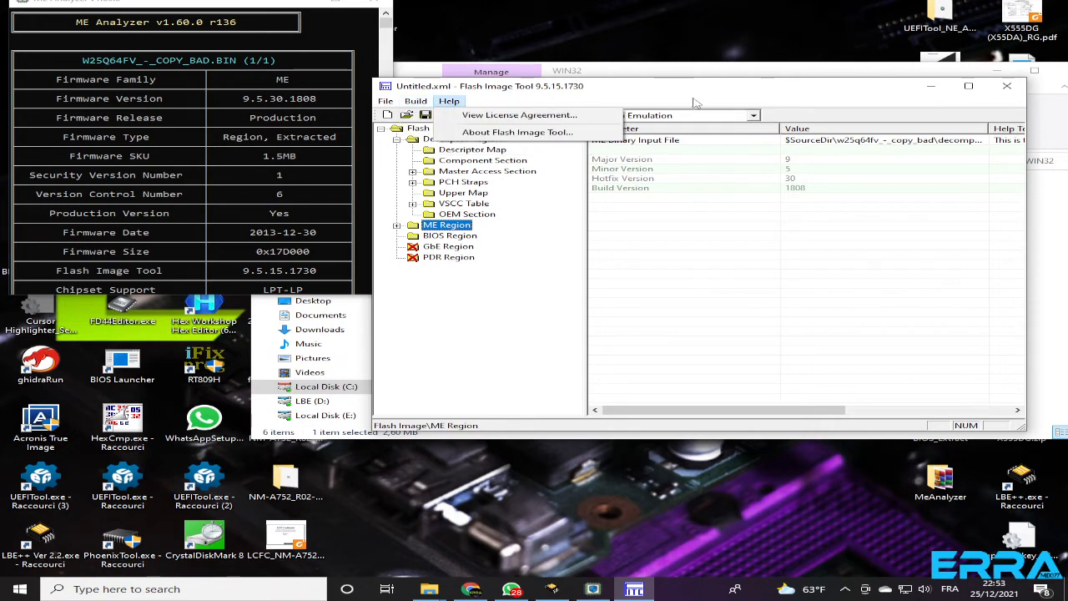
click(720, 94)
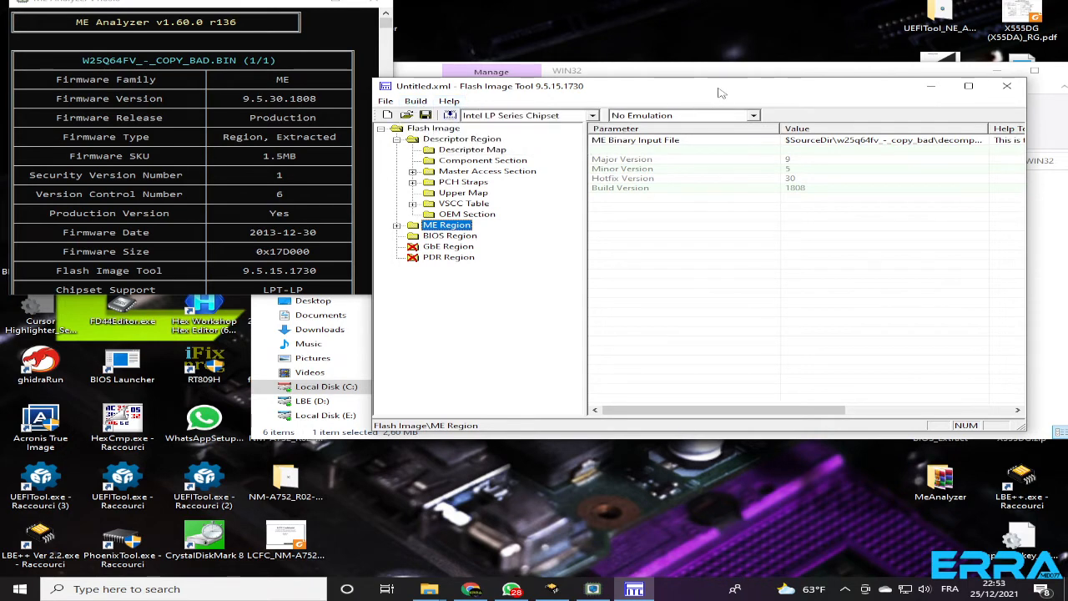
Move the WIN32 folder window below the Flash Image Tool and inspect the extracted regions in W25Q64FV_-_COPY_BAD\Decomp
click(1044, 273)
drag(698, 80, 429, 318)
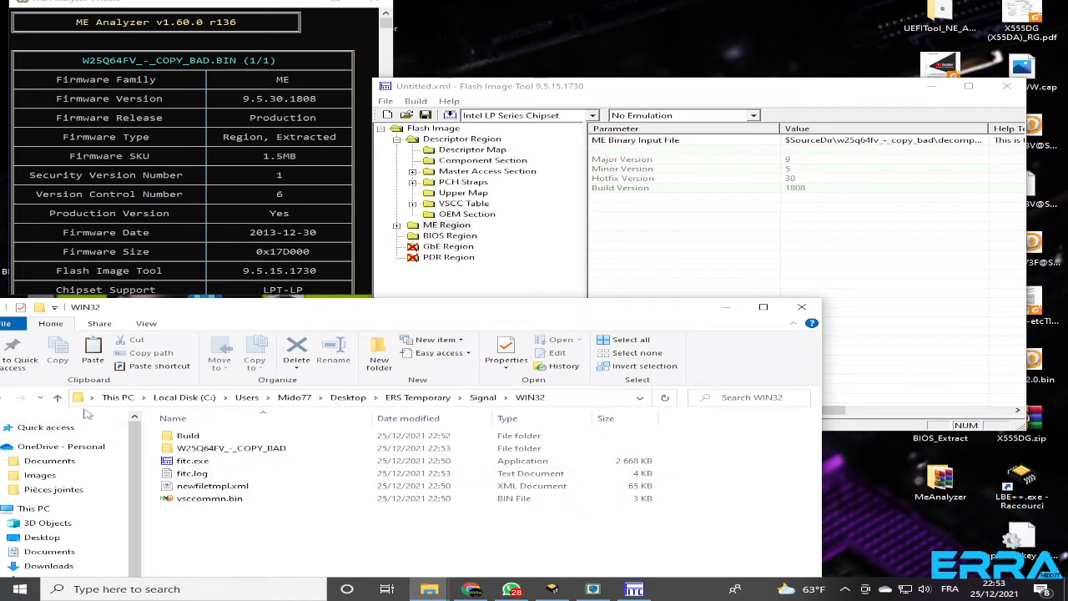
click(57, 397)
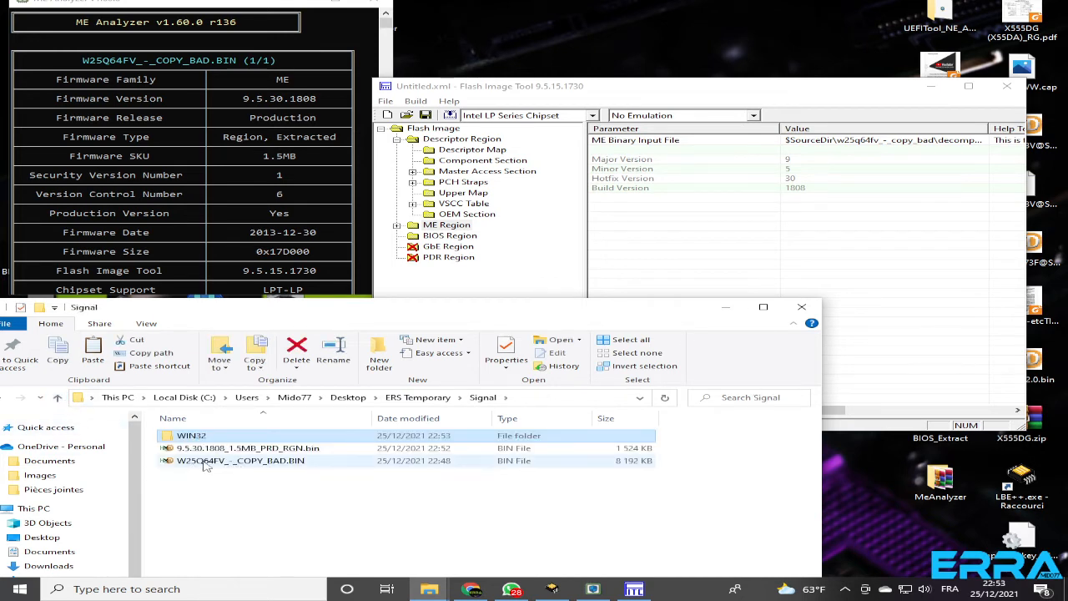
double_click(185, 440)
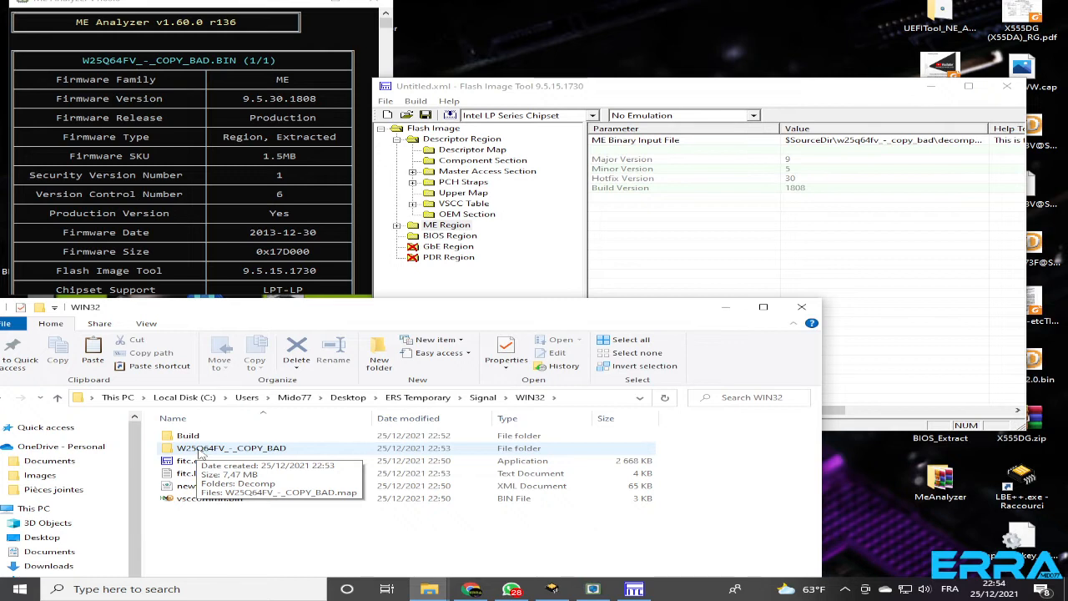
double_click(202, 451)
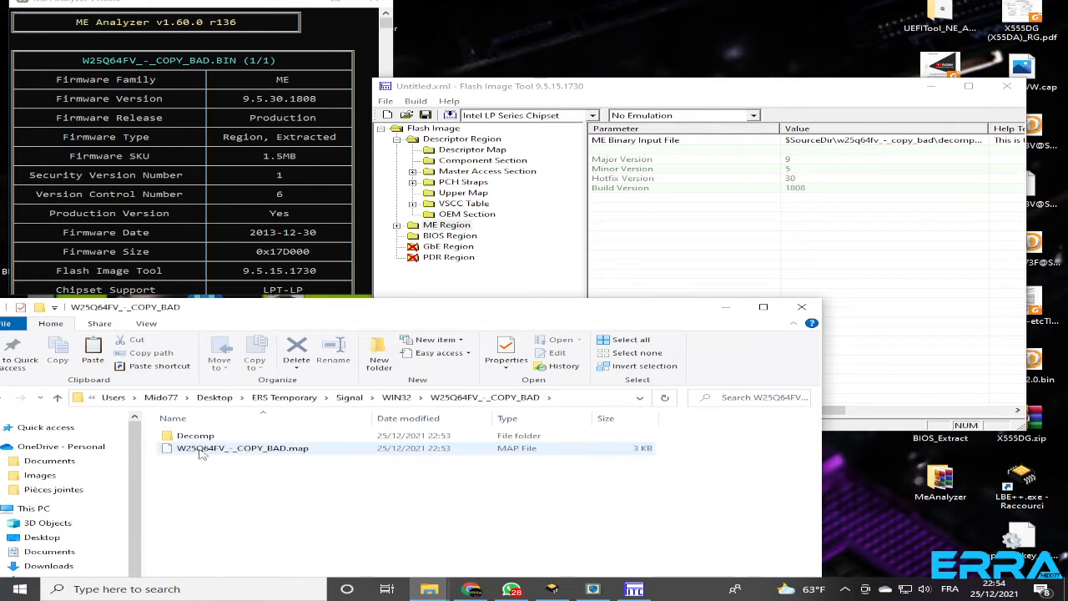
double_click(201, 435)
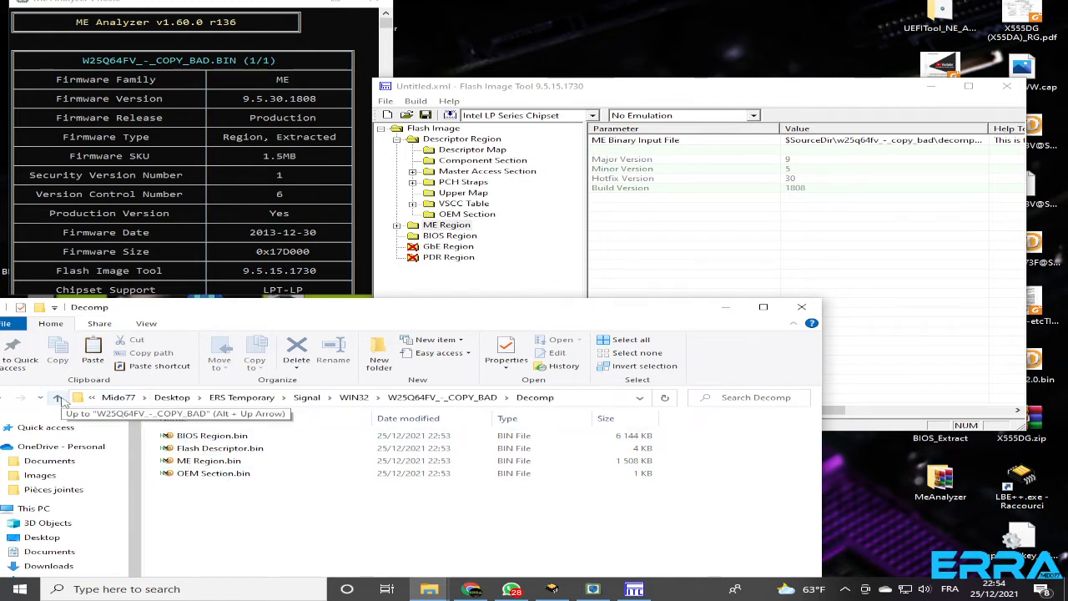
Check the contents of the Build output folder and return to the WIN32 folder
click(60, 399)
click(60, 399)
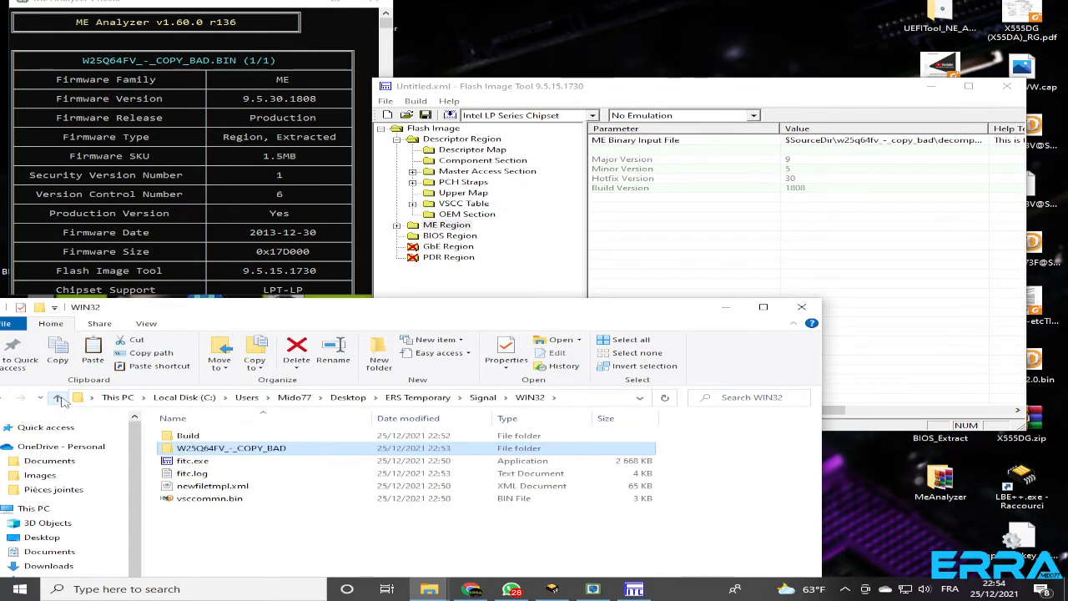
double_click(192, 435)
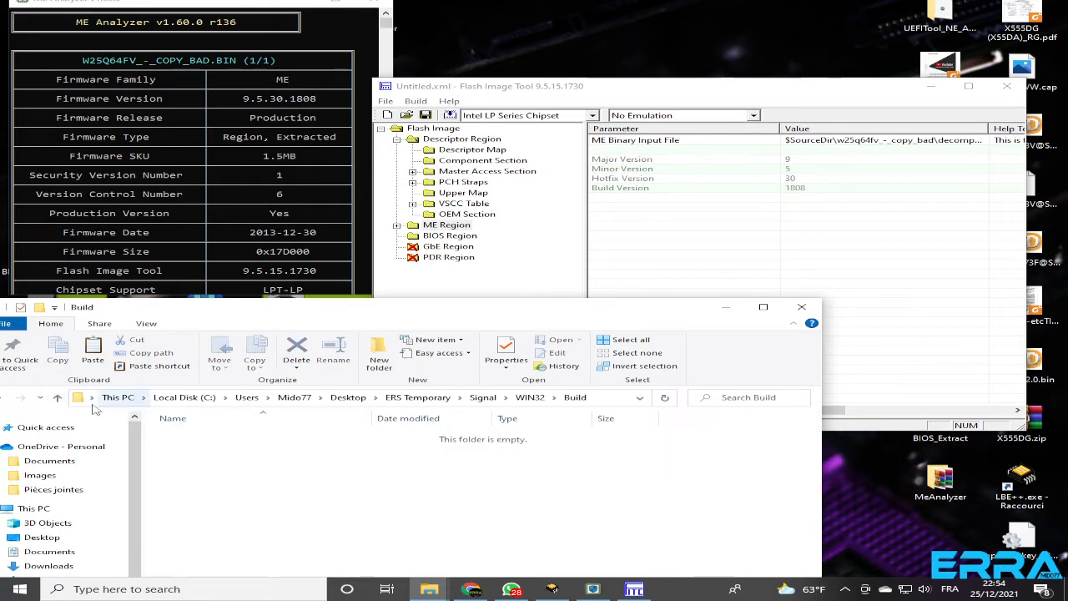
click(58, 398)
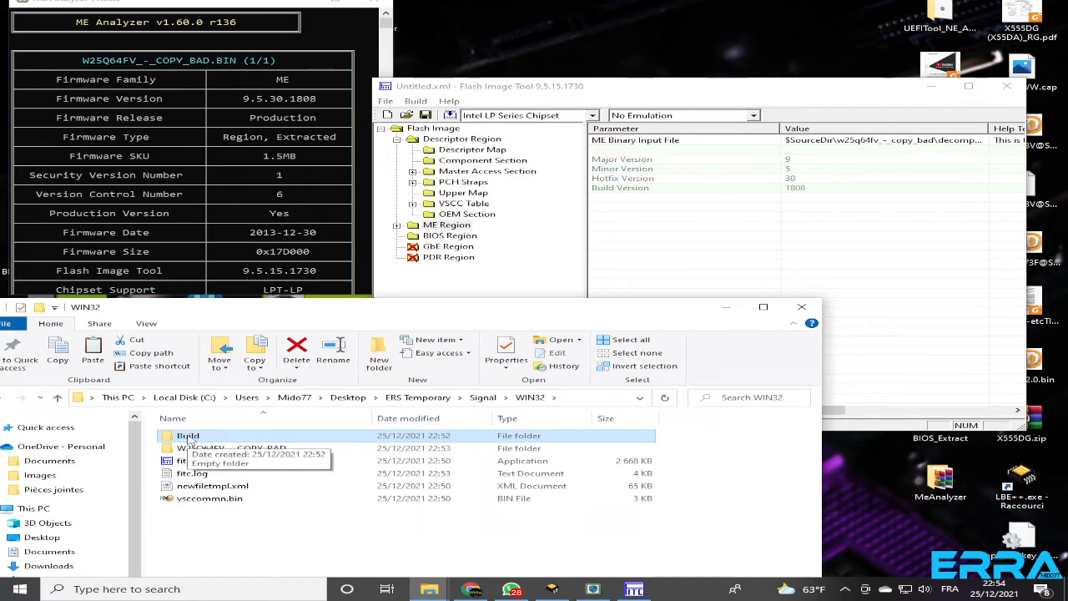
double_click(188, 438)
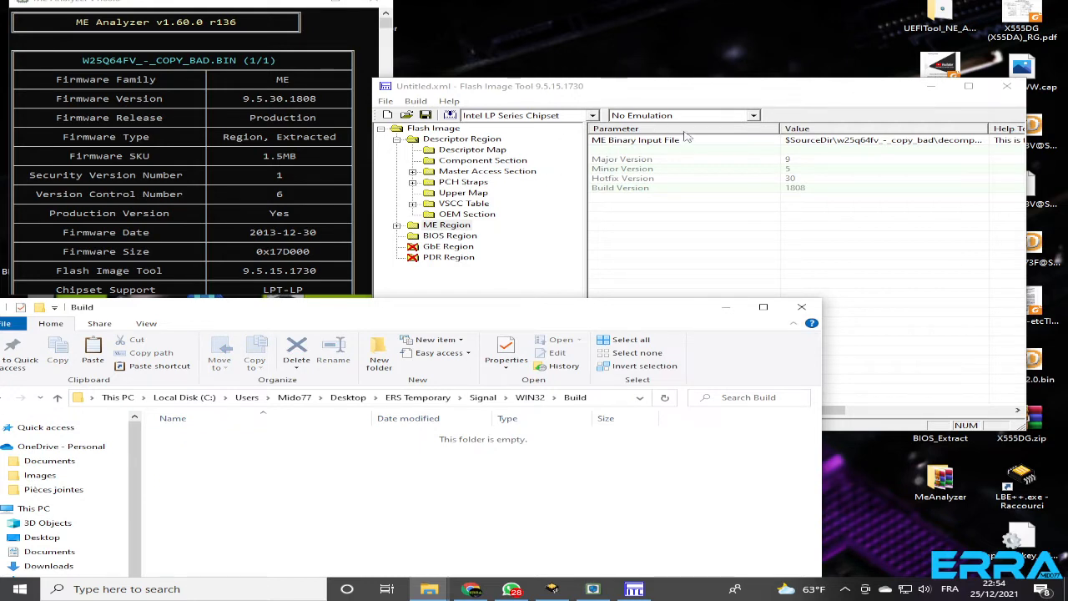
click(649, 90)
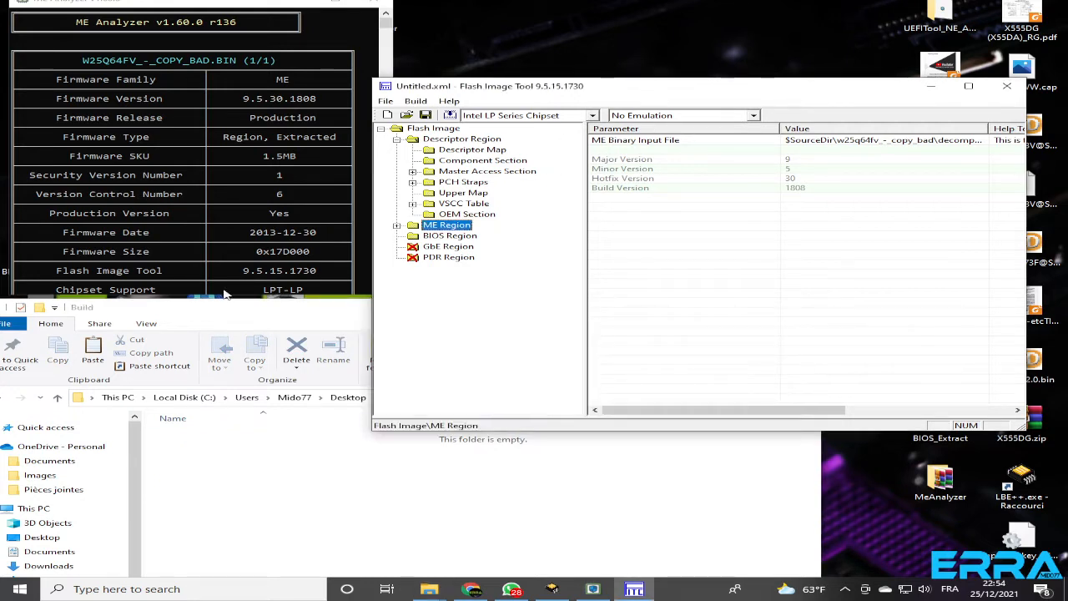
click(185, 321)
click(59, 404)
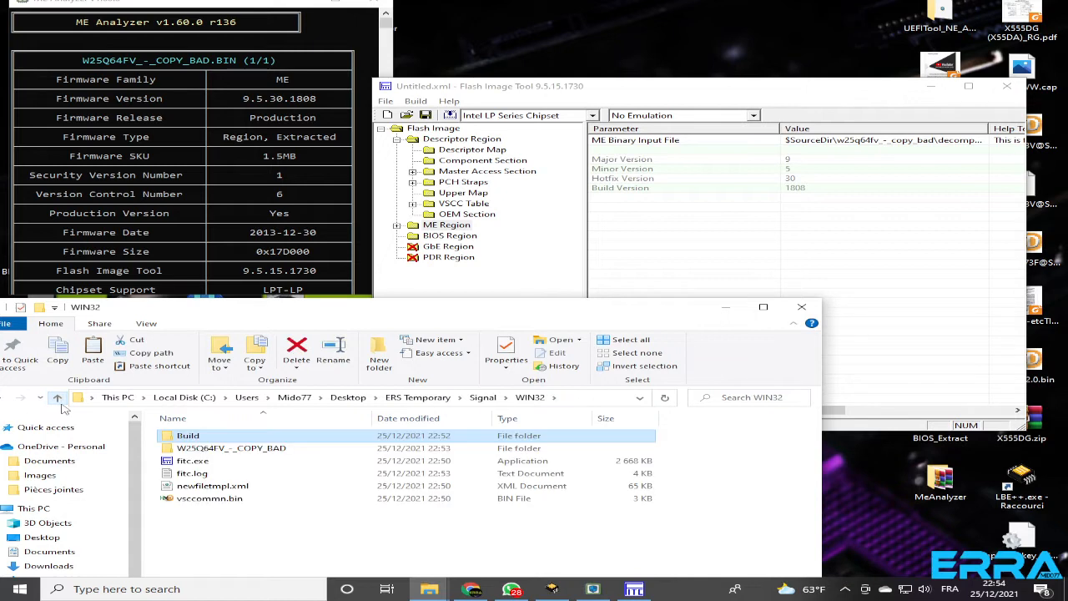
Review the image's Build Settings, including the output path and warning options, and accept them
click(622, 88)
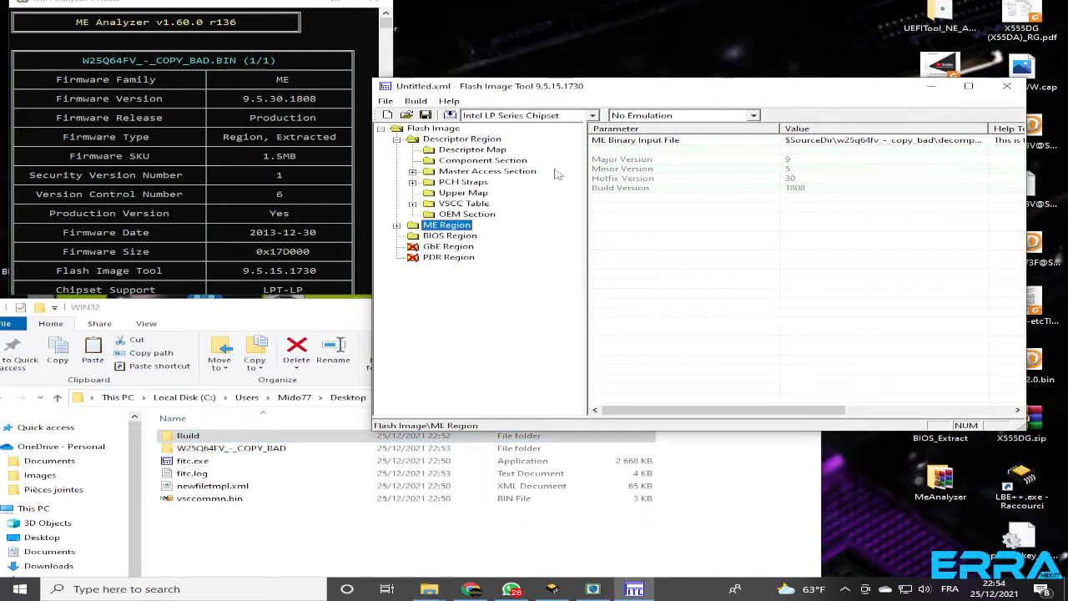
click(419, 104)
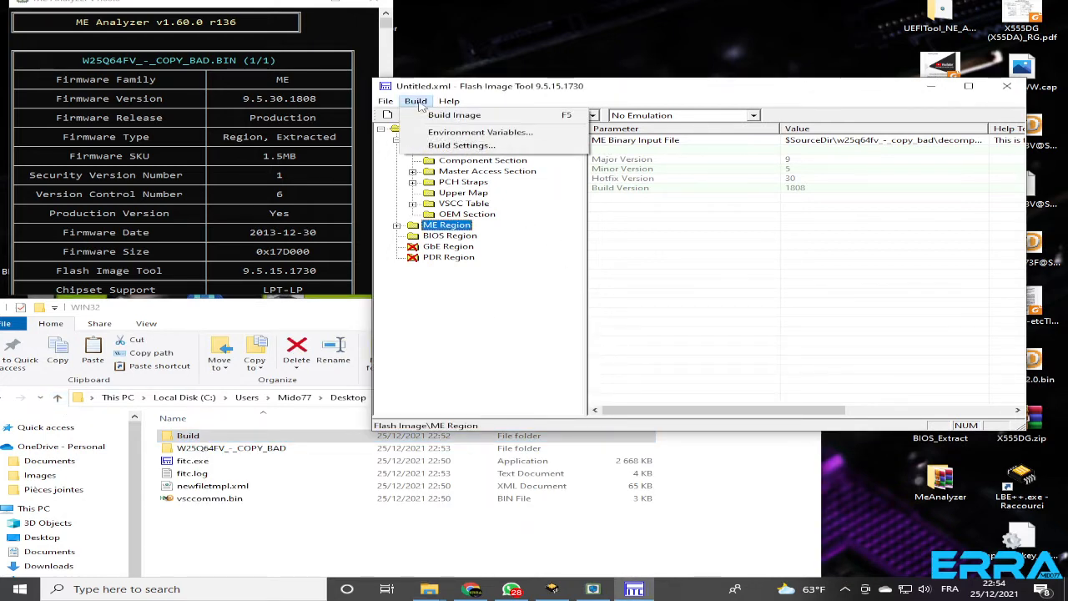
click(461, 145)
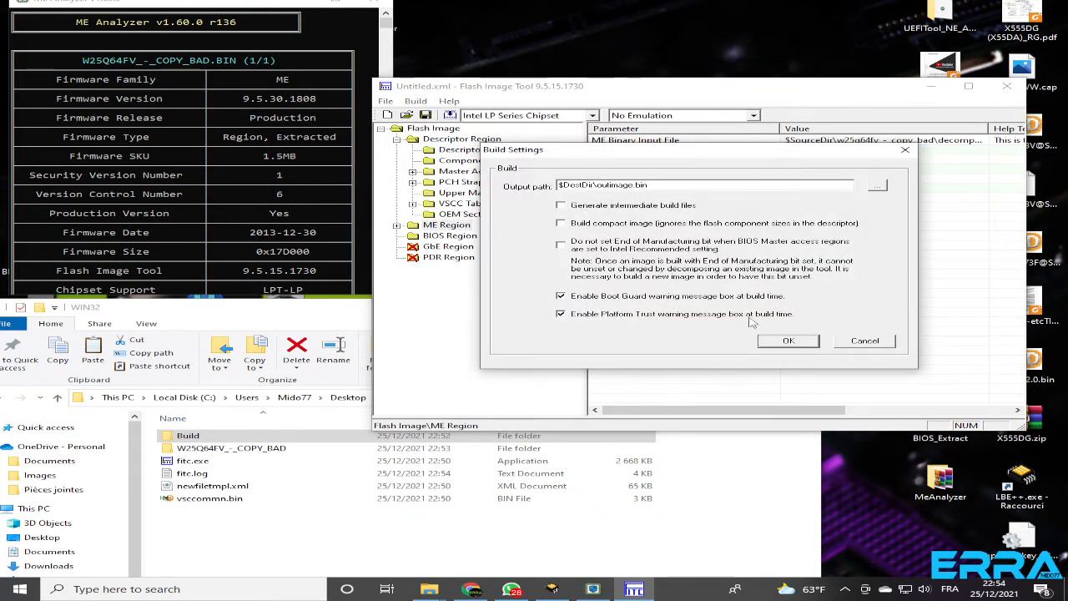
click(790, 343)
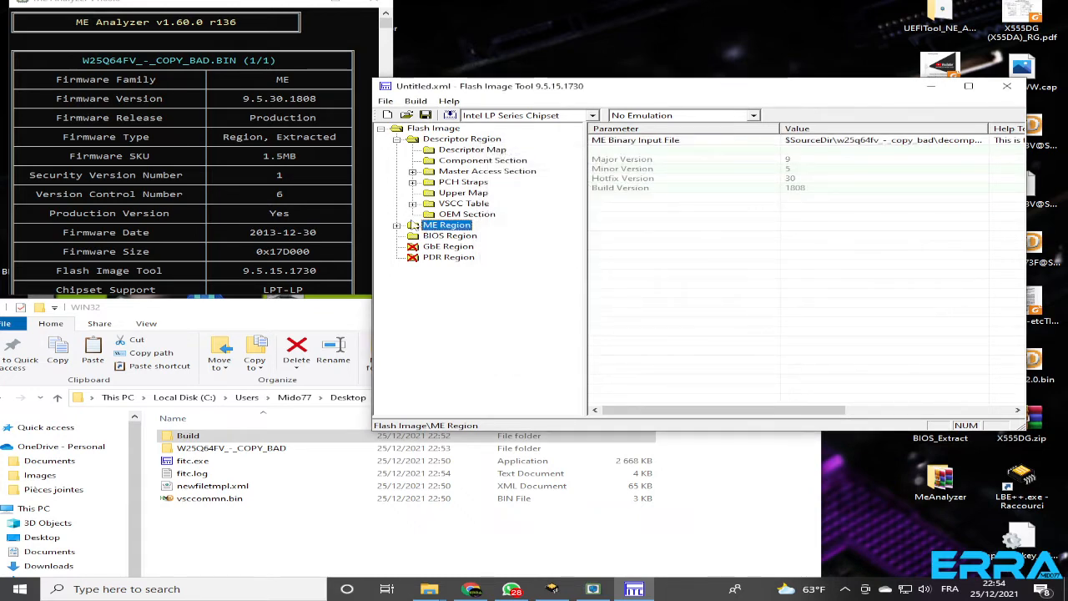
Expand the ME Region configuration, show the Features Supported parameters and widen the Parameter column so the full names are readable
click(397, 225)
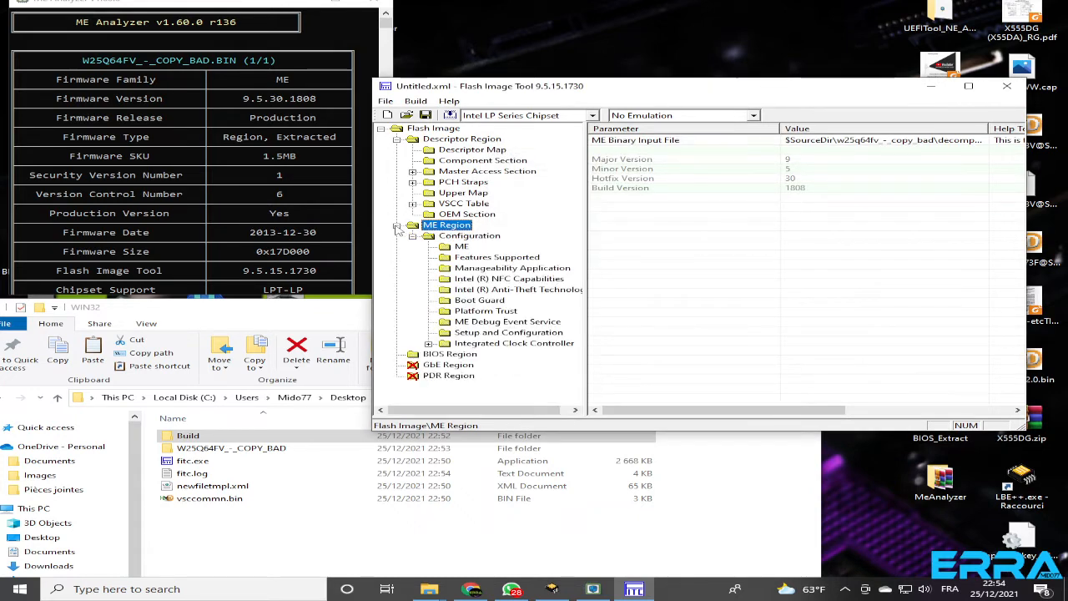
click(468, 238)
click(462, 247)
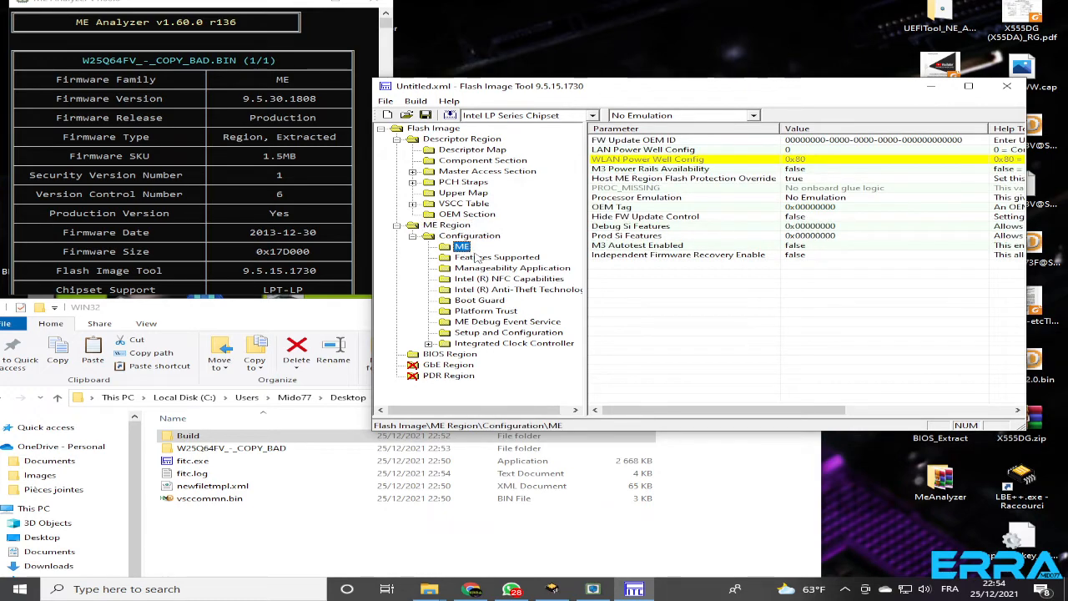
click(481, 258)
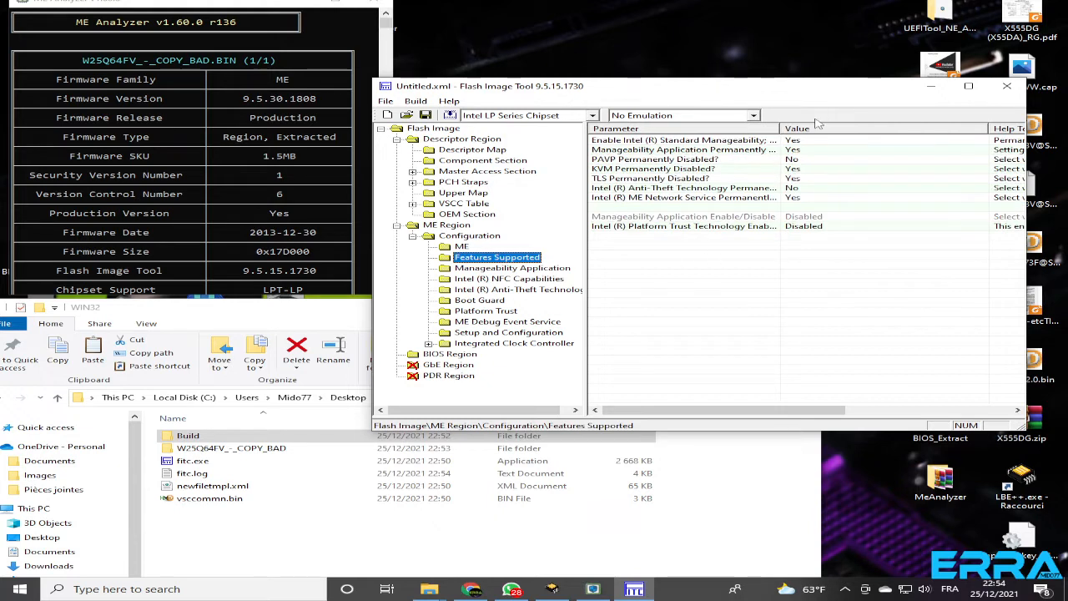
drag(782, 127, 867, 134)
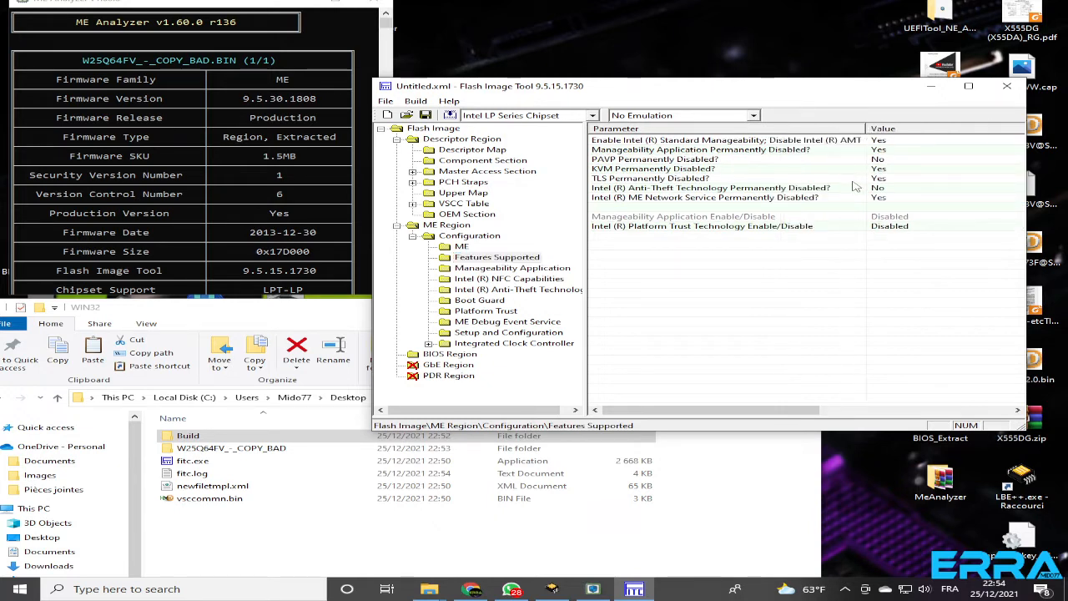
Set Intel (R) Anti-Theft Technology Permanently Disabled? to Yes in the Features Supported parameters
click(640, 191)
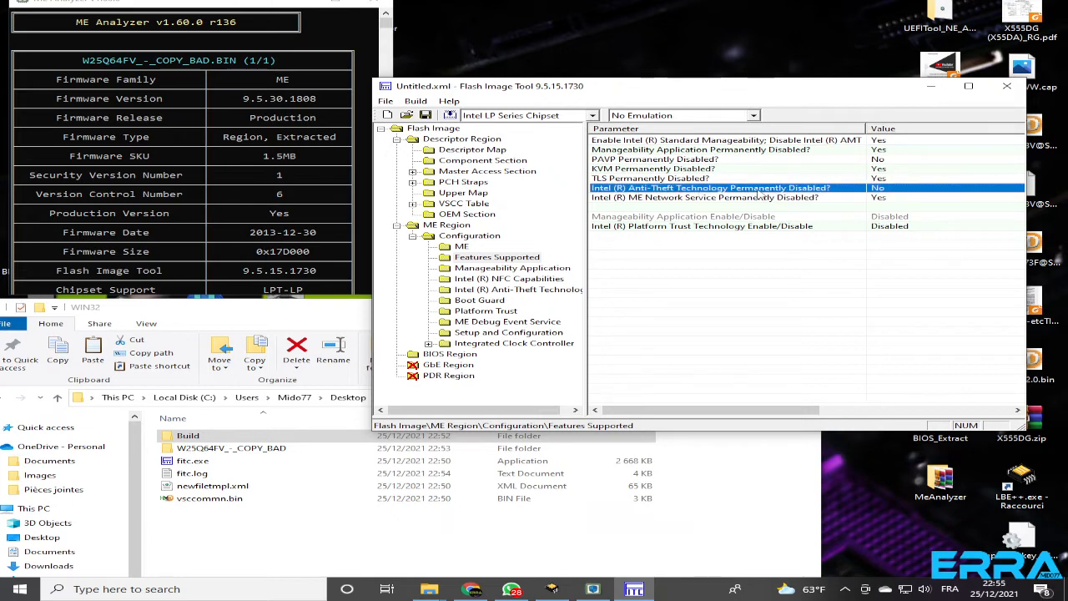
double_click(878, 191)
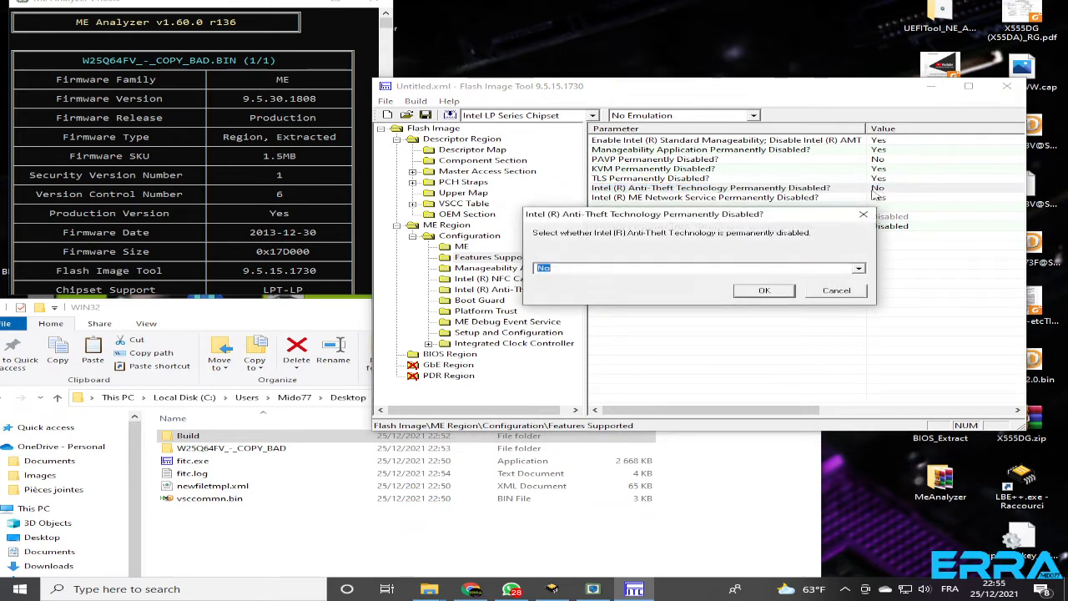
click(858, 272)
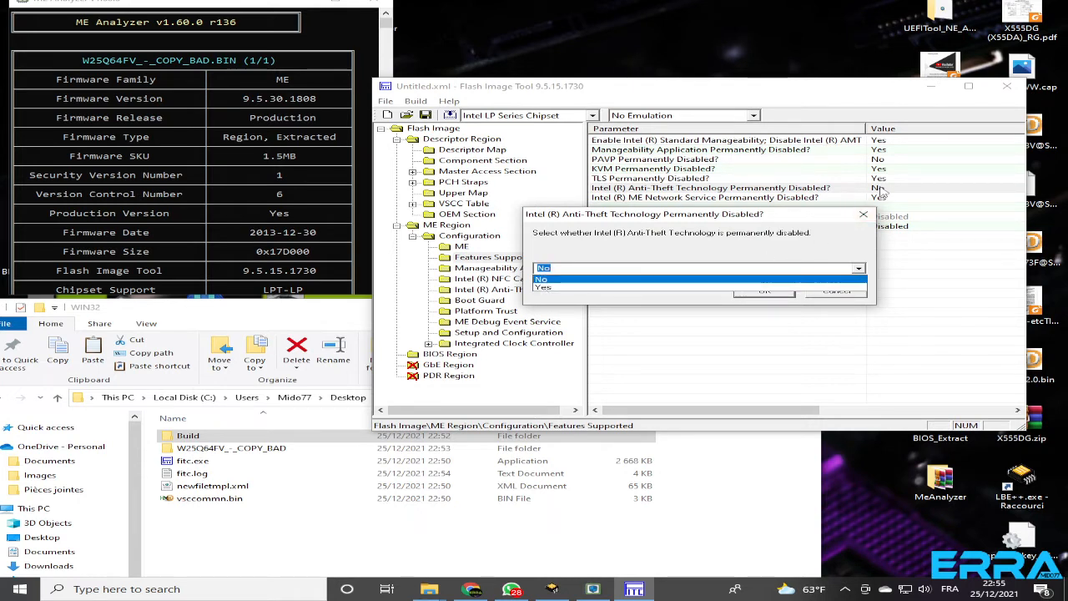
click(560, 289)
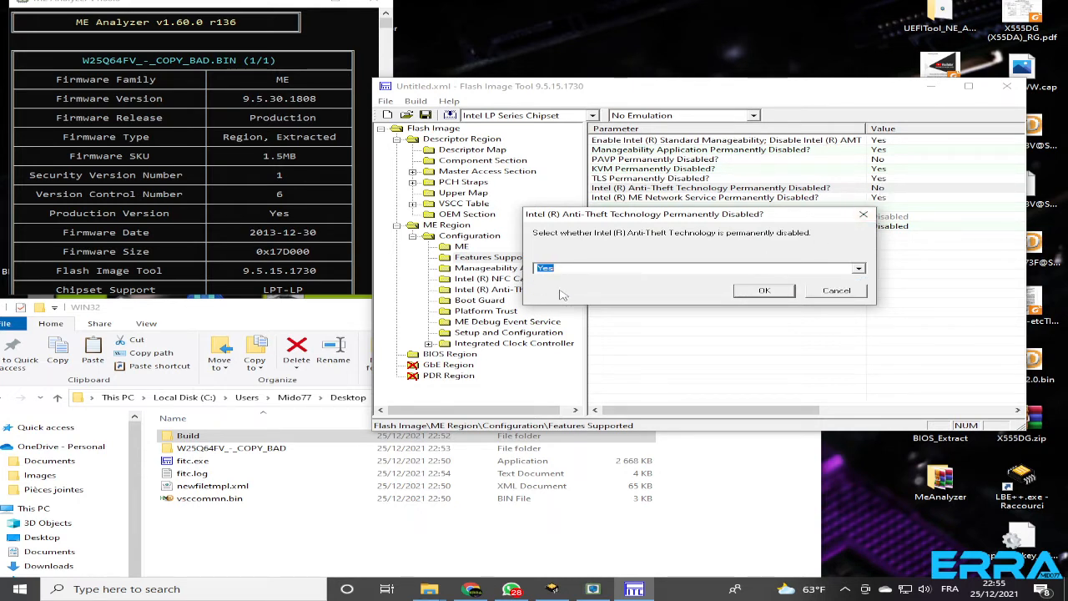
click(764, 292)
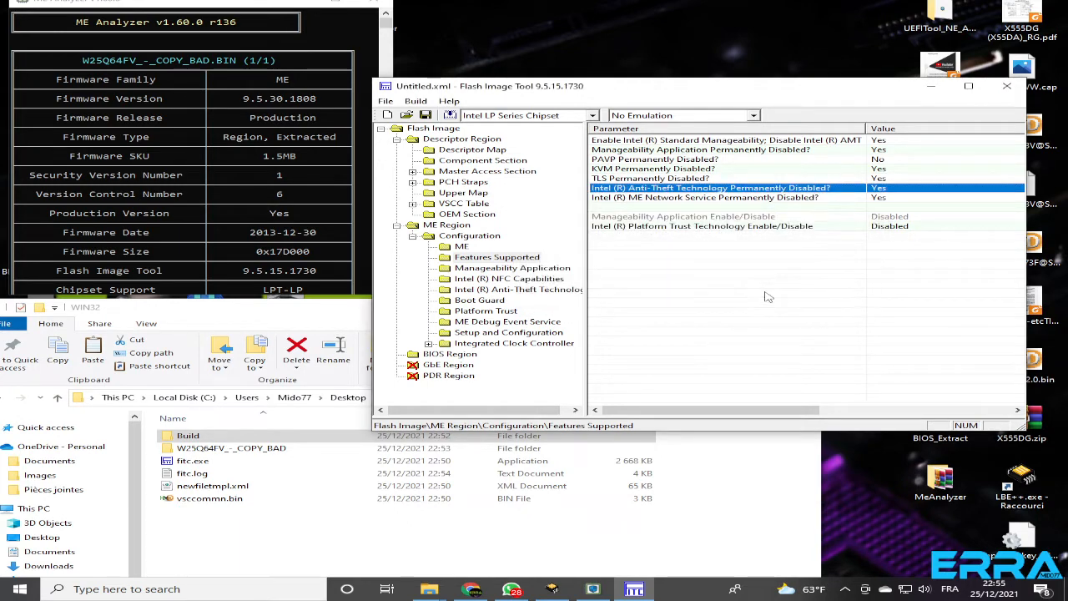
Review the Manageability Application, Intel NFC Capabilities and Anti-Theft Technology parameters, narrowing the Parameter column to show the full values
click(506, 269)
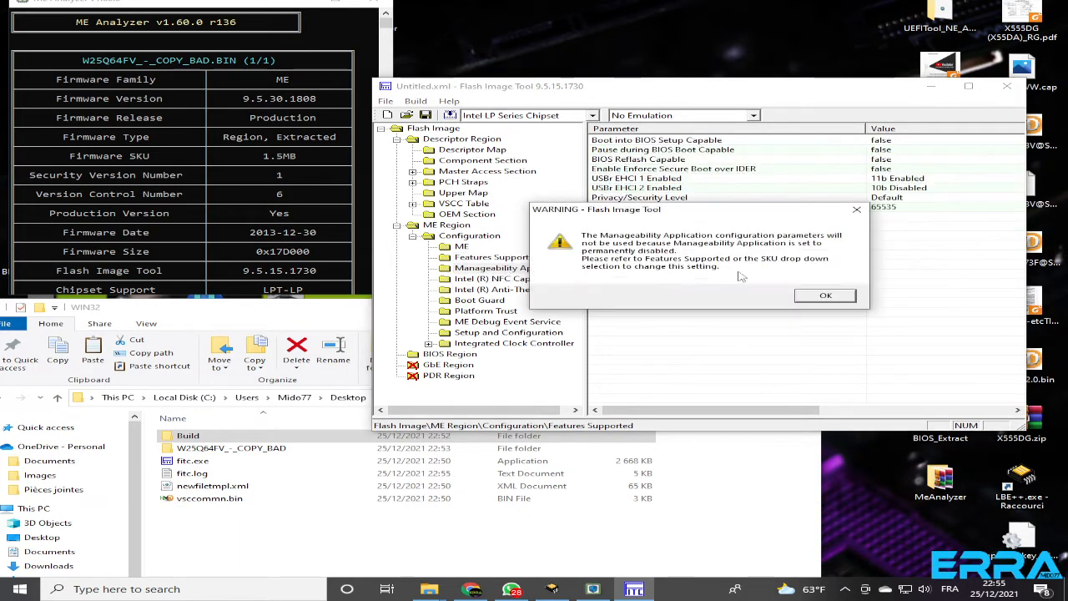
click(825, 297)
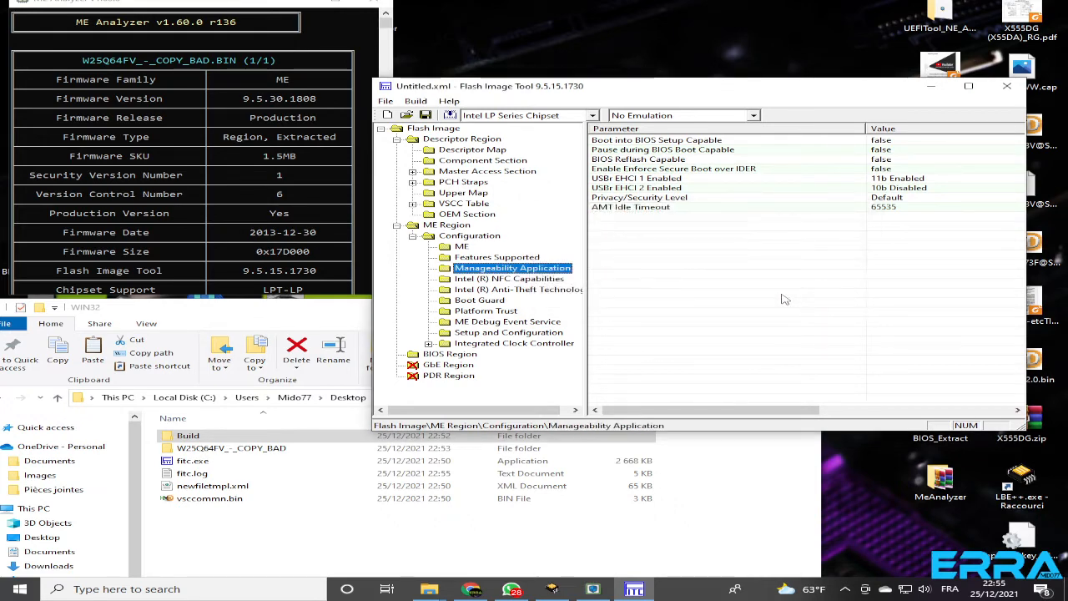
click(486, 281)
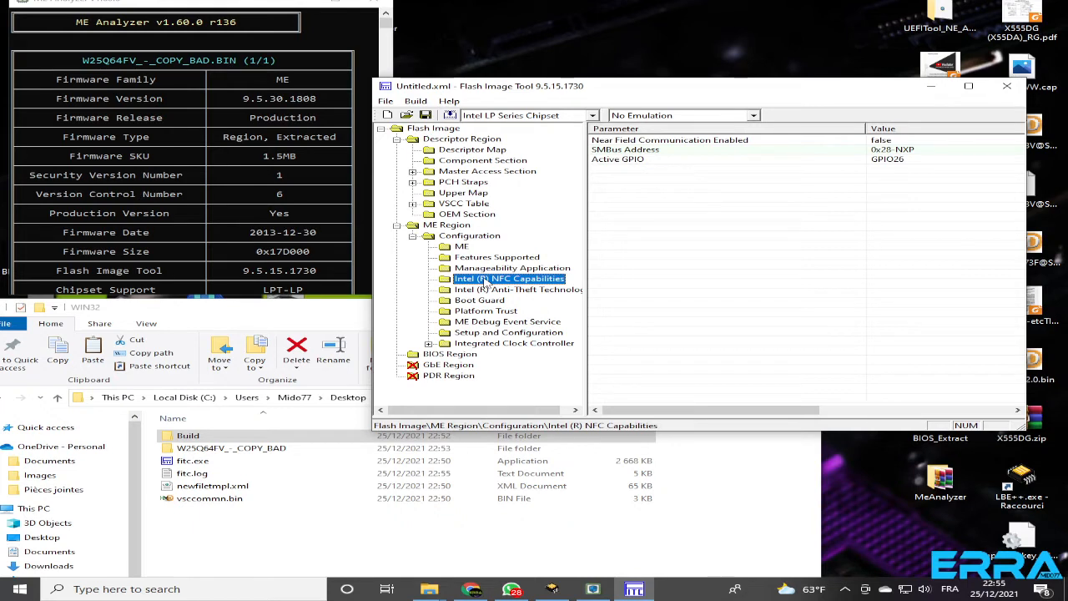
click(481, 290)
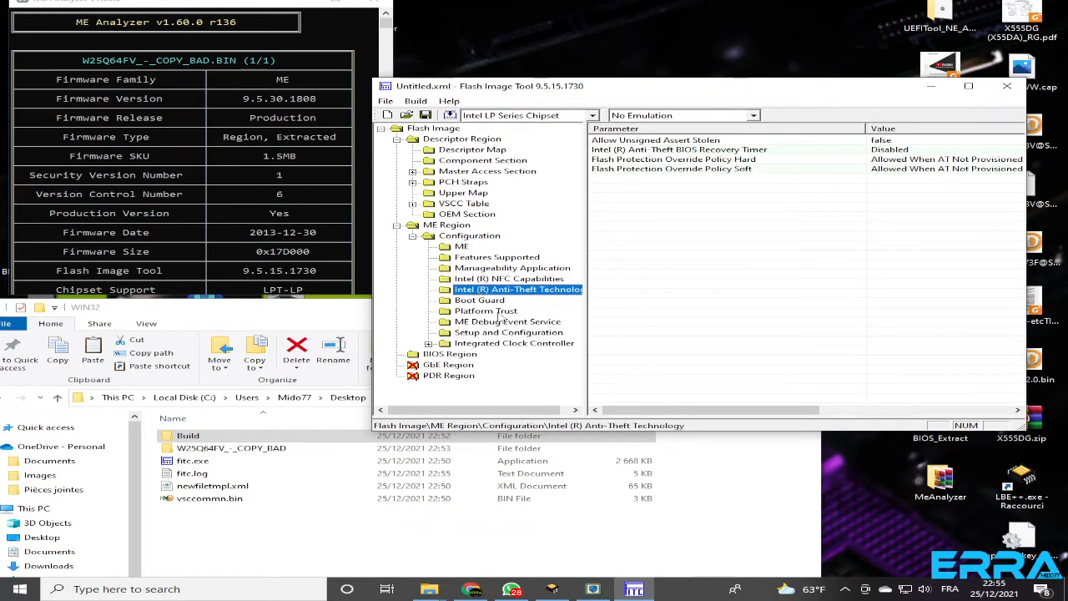
drag(868, 128, 789, 149)
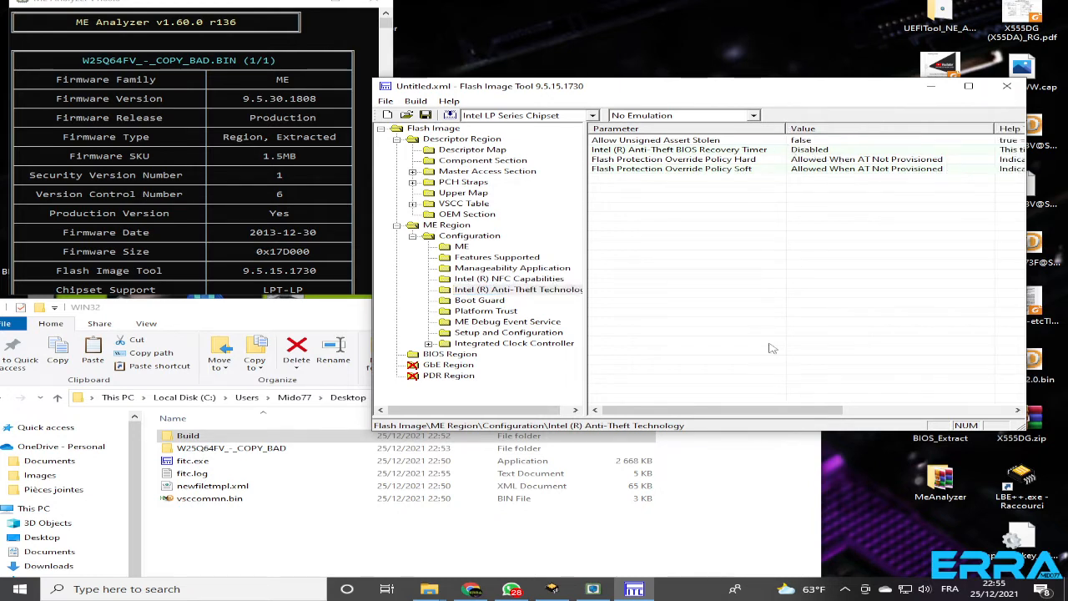
Examine the profiles offered for Boot Guard Profile Configuration in the Boot Guard section and cancel the selection
click(481, 302)
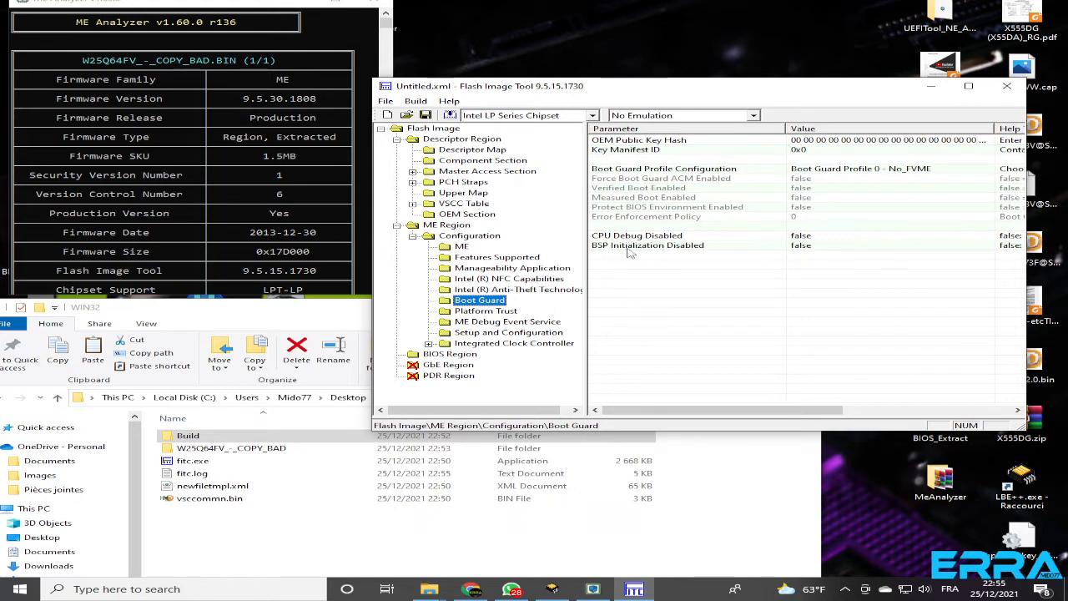
click(890, 172)
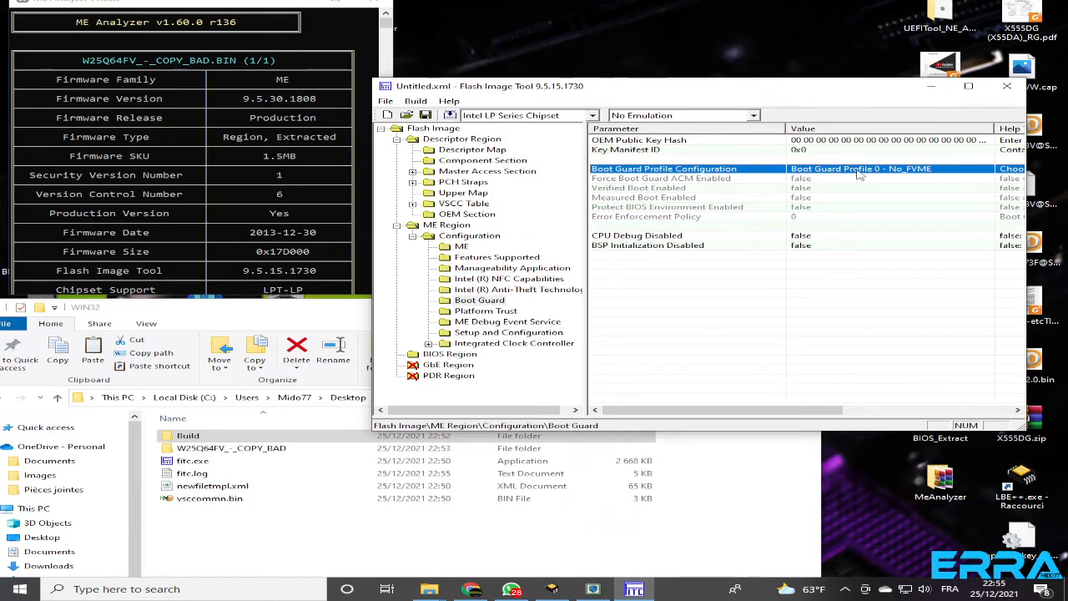
double_click(859, 170)
click(859, 271)
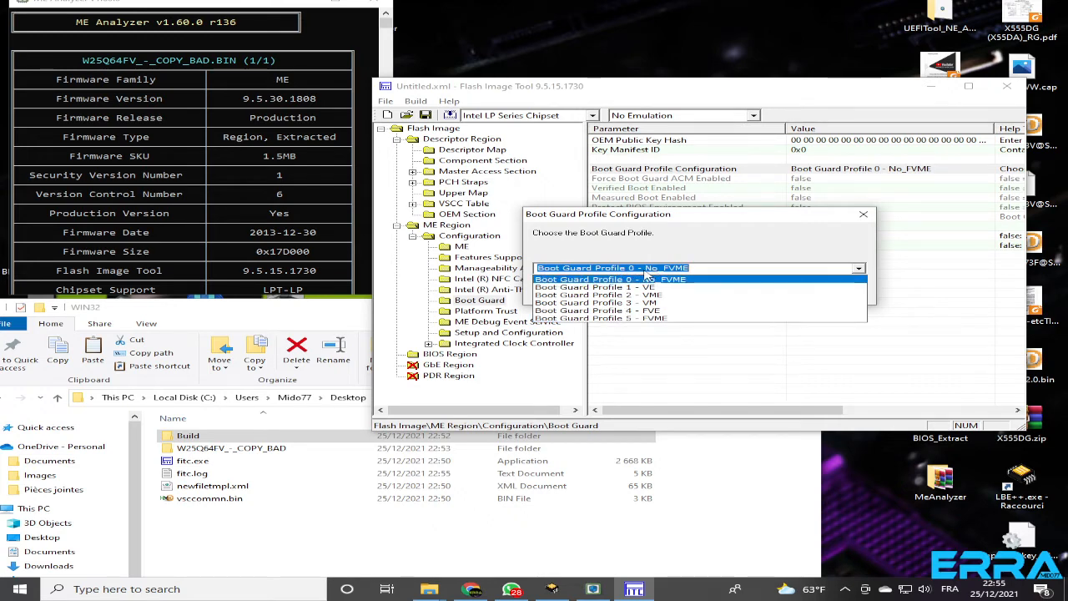
click(840, 227)
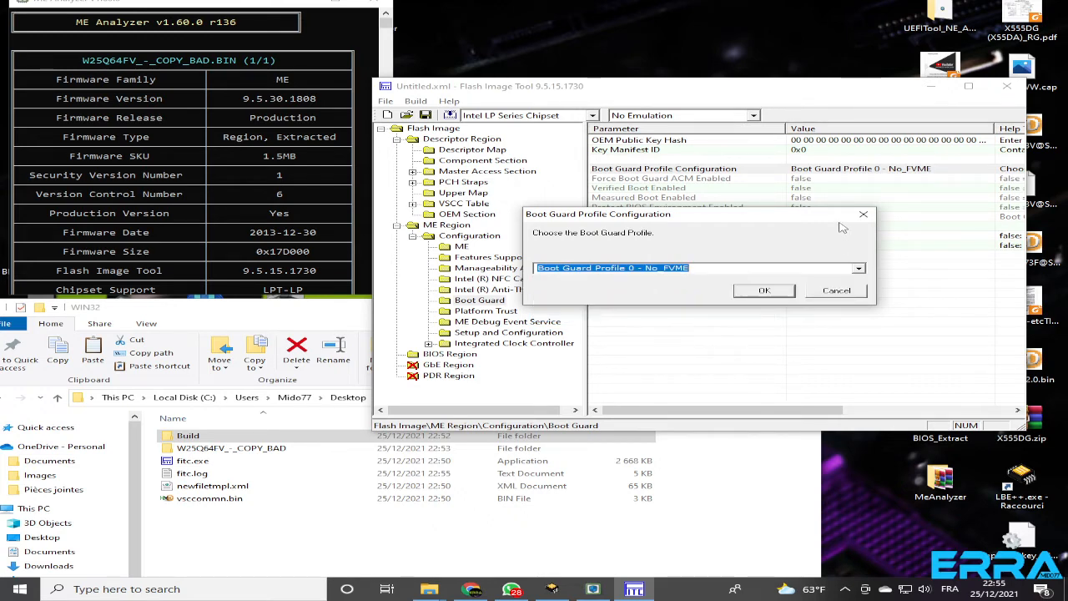
click(840, 291)
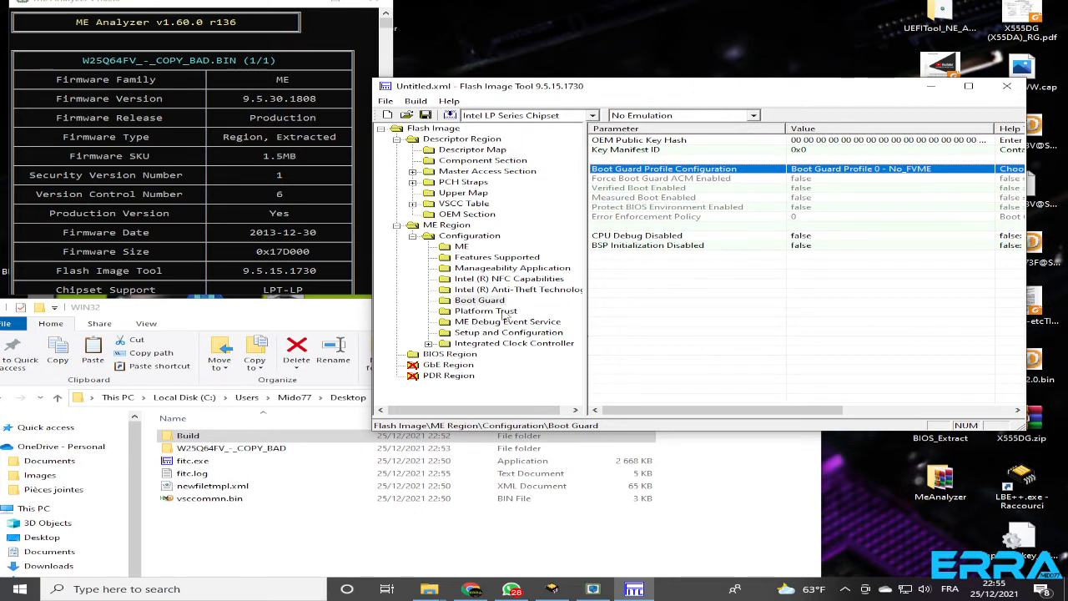
Review the Platform Trust, ME Debug Event Service, and Setup and Configuration parameters of the ME Region
click(482, 303)
click(486, 312)
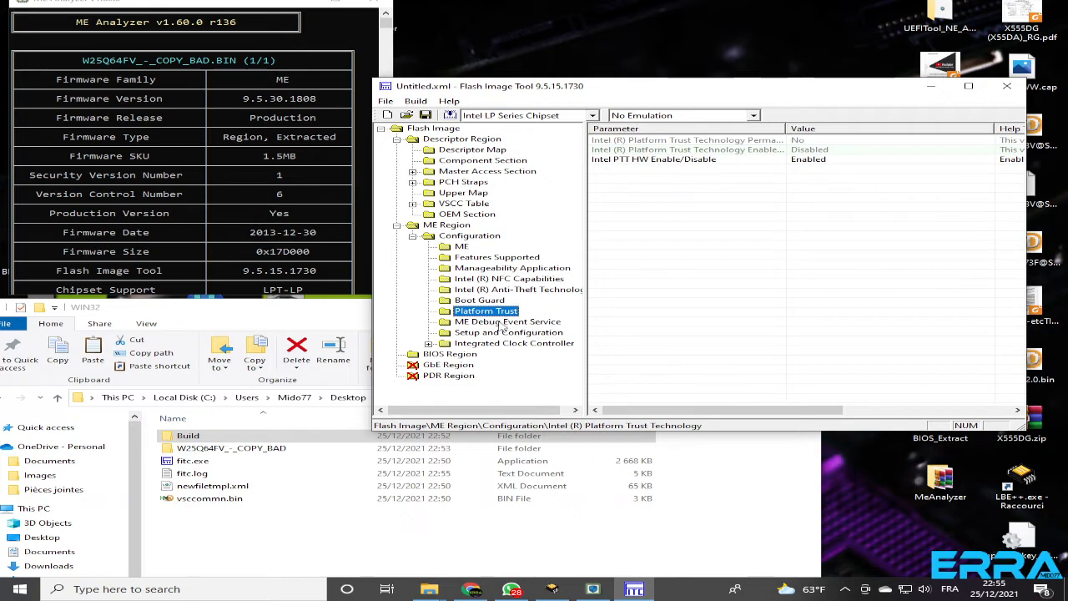
click(504, 324)
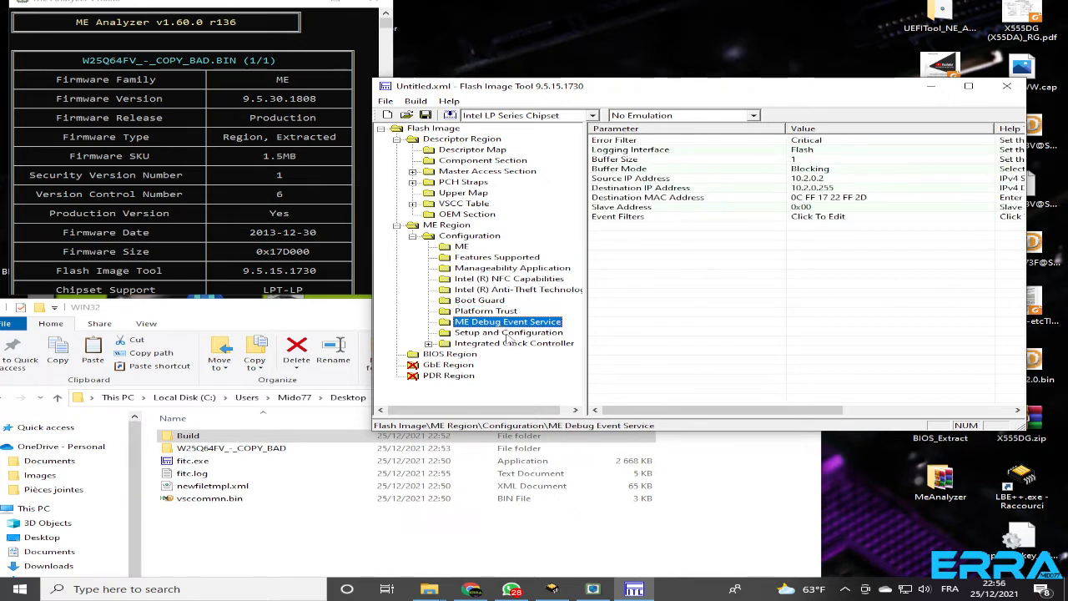
click(506, 334)
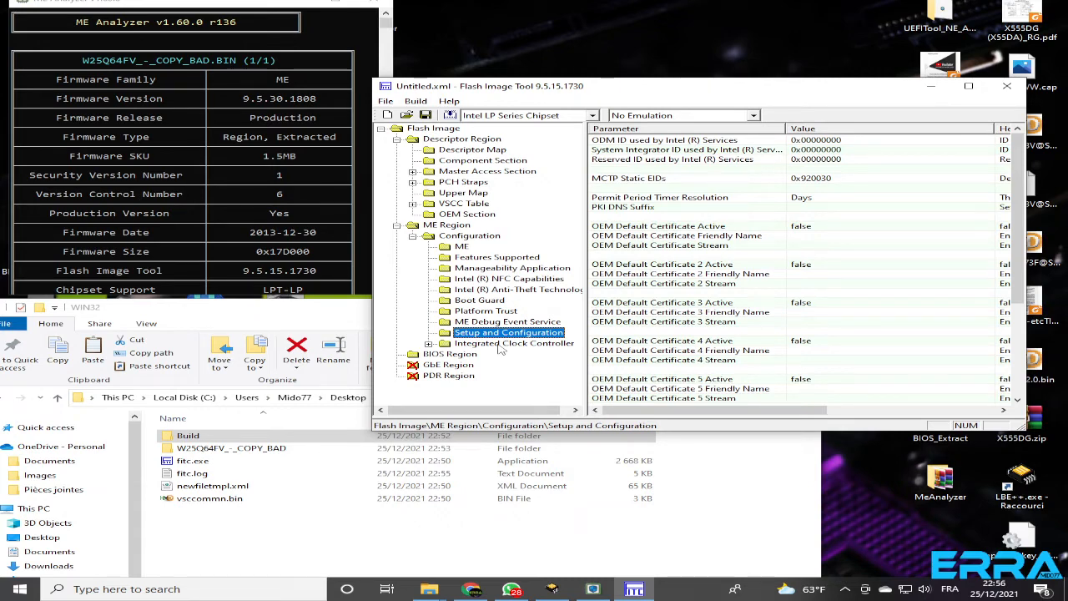
Set the Integrated Clock Controller's Default Lock Enables Mask to 0:Default
click(501, 345)
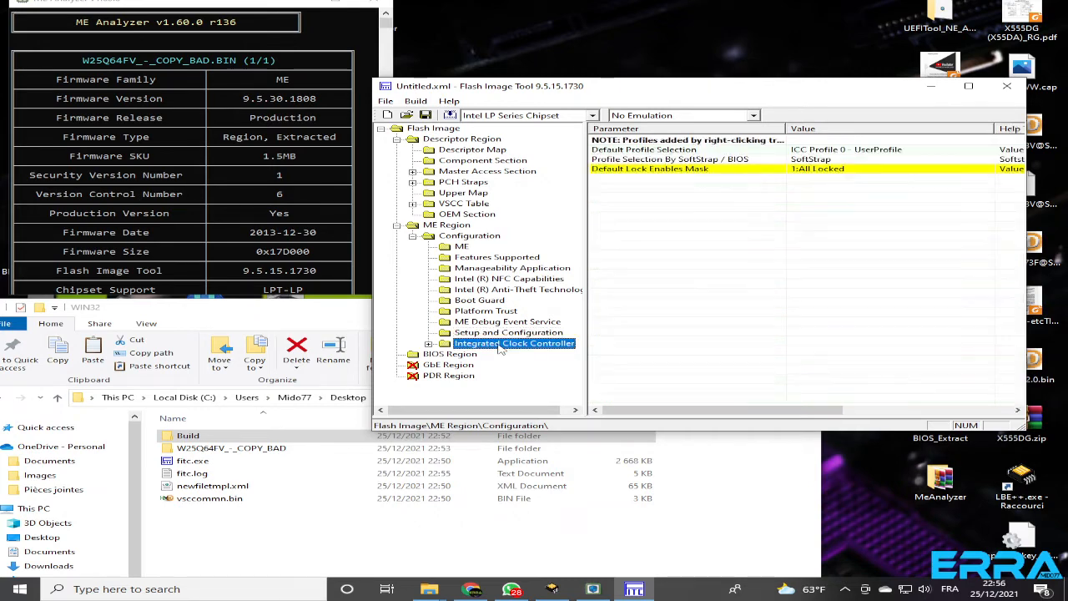
click(640, 171)
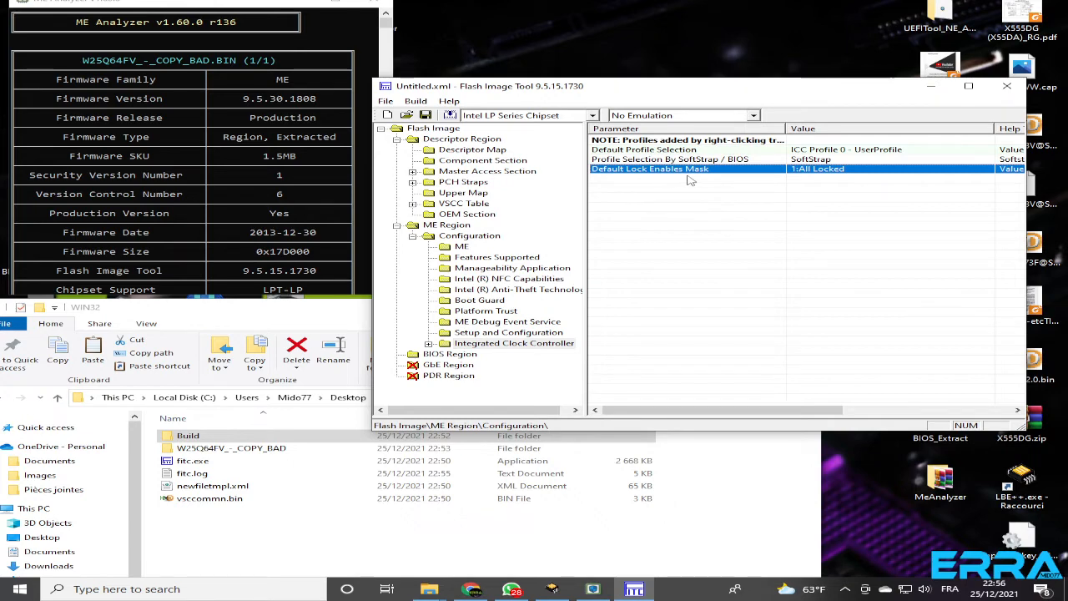
double_click(821, 174)
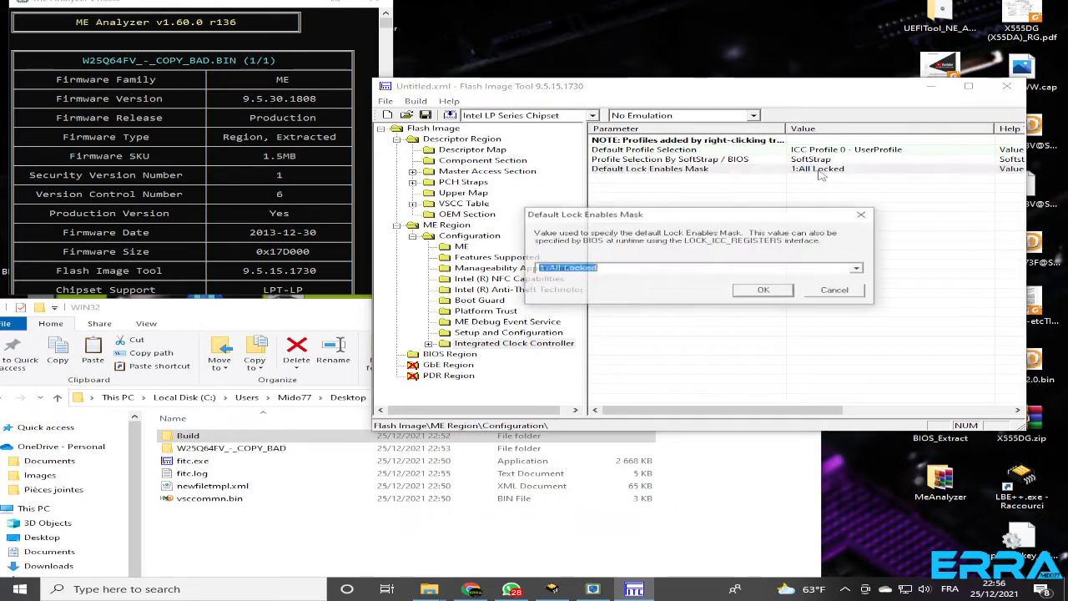
click(859, 269)
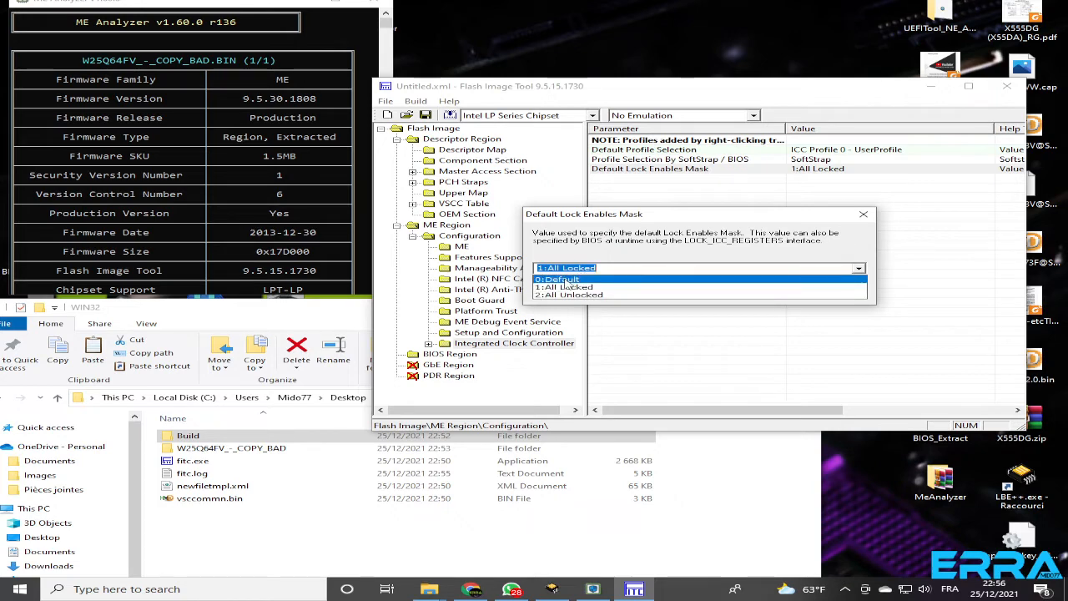
click(565, 280)
click(763, 297)
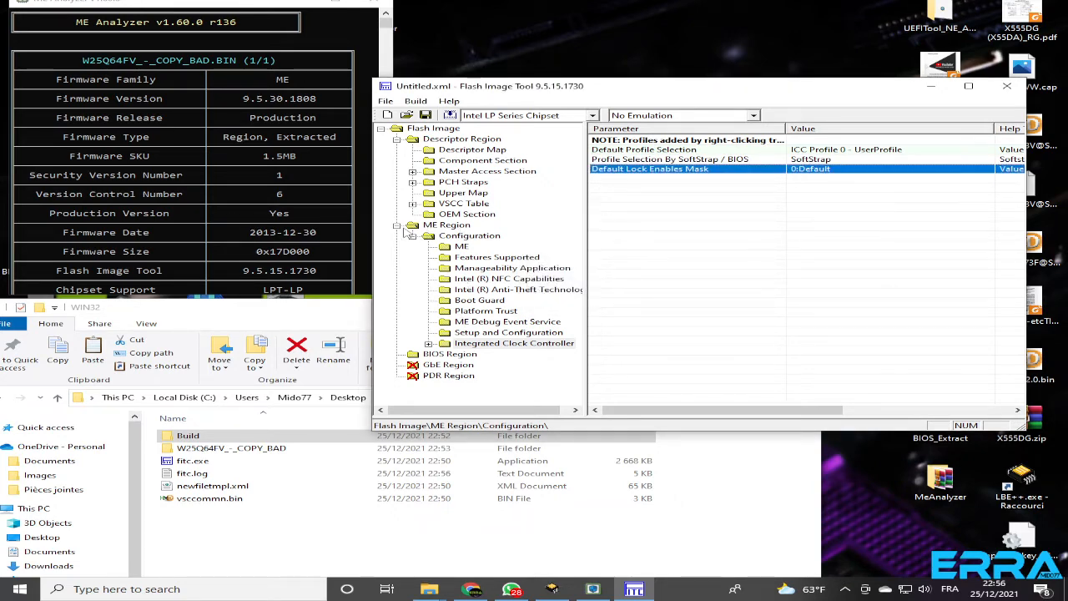
Collapse the ME Region, expand PCH Straps and inspect the Intel ME SMBus MCTP Address in PCH Strap 2, cancelling its edit
click(397, 226)
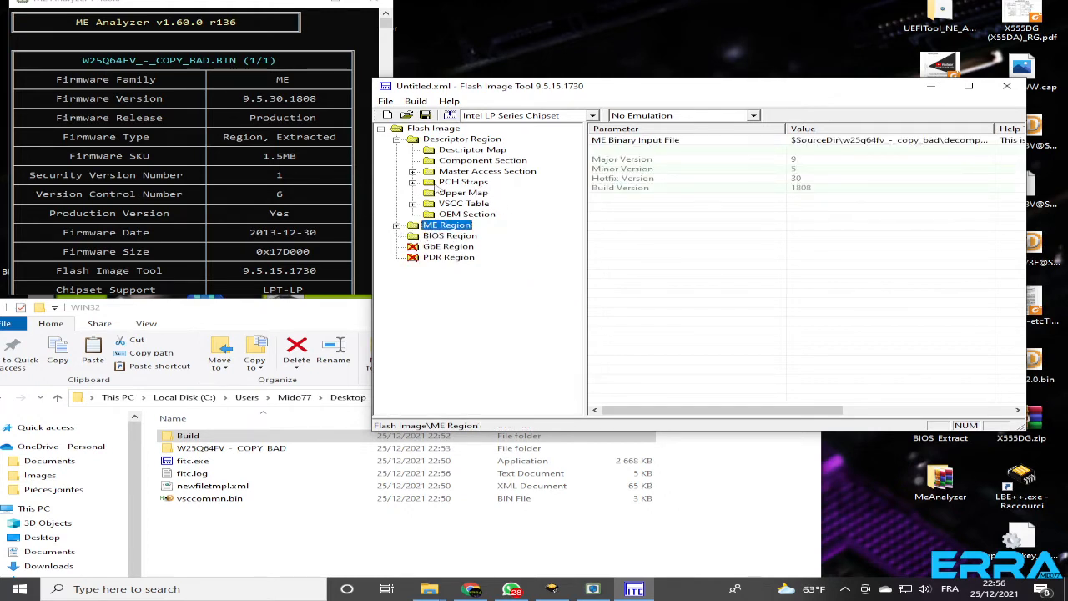
click(412, 182)
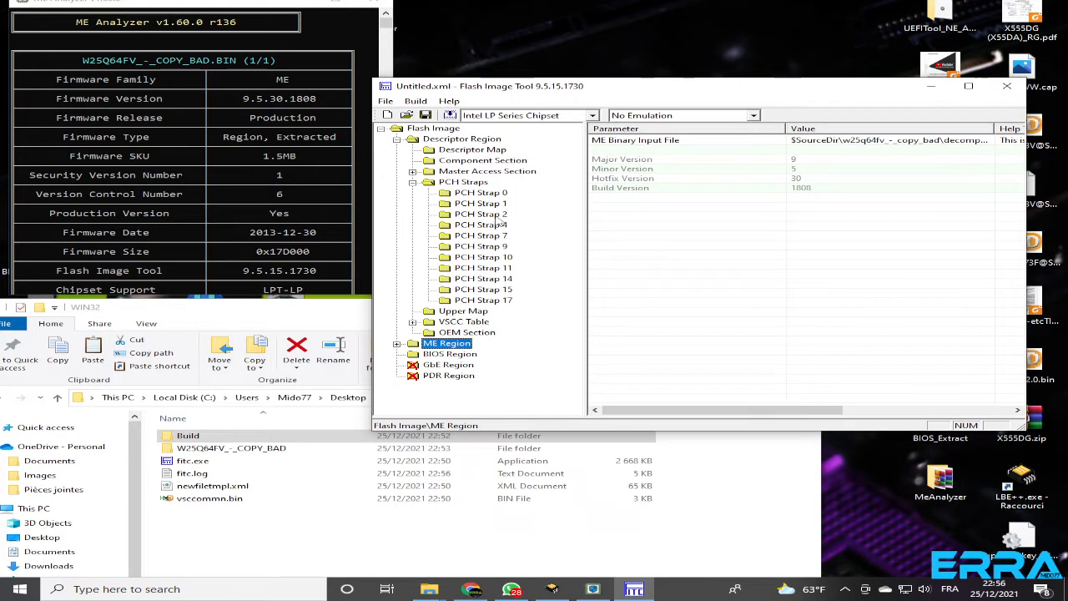
click(481, 215)
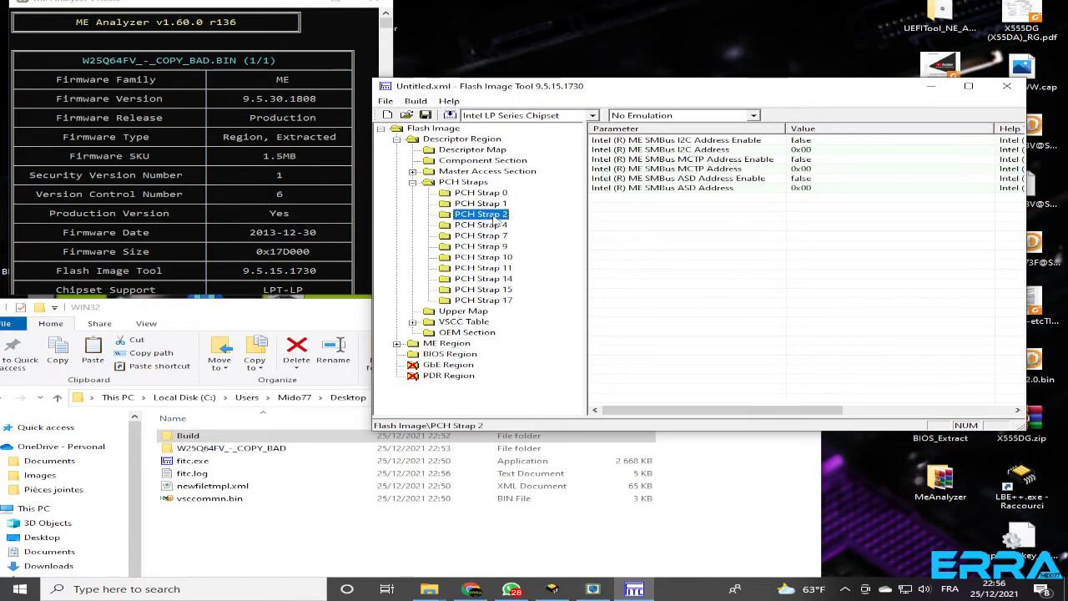
double_click(806, 170)
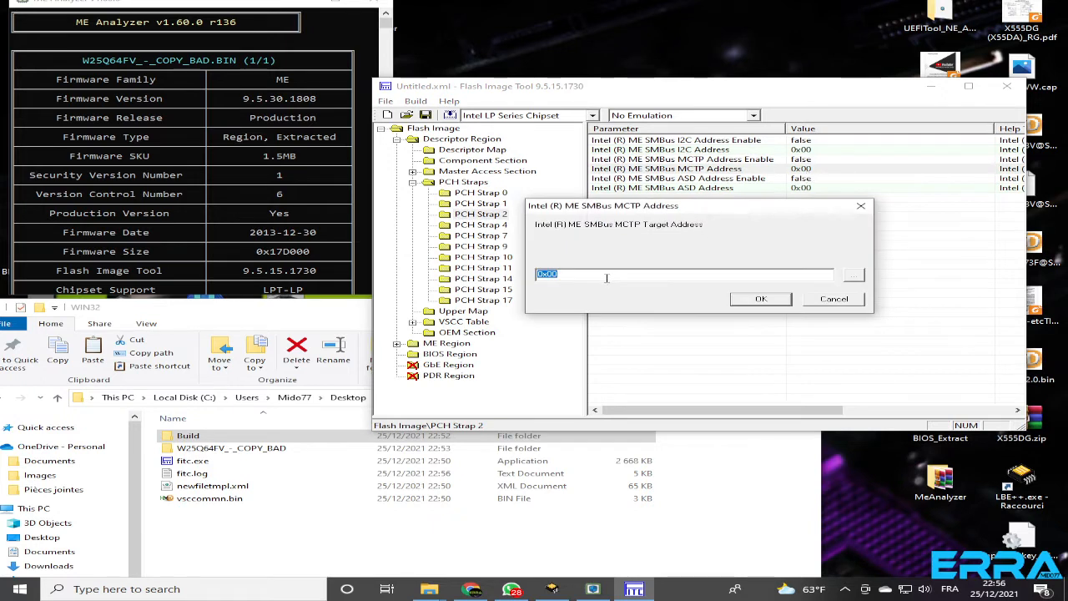
click(561, 274)
text(2)
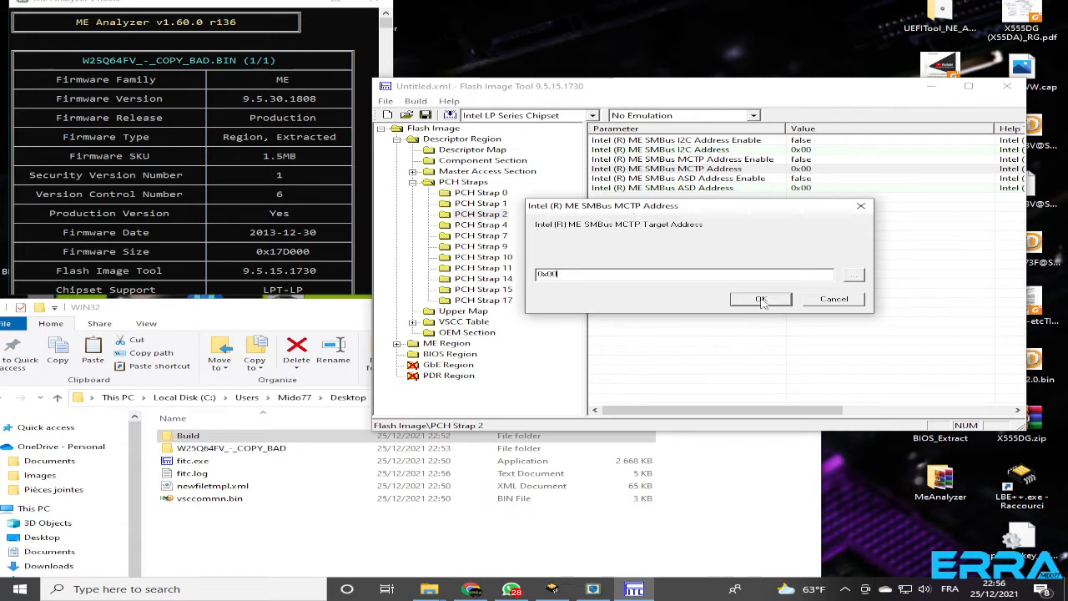
click(831, 301)
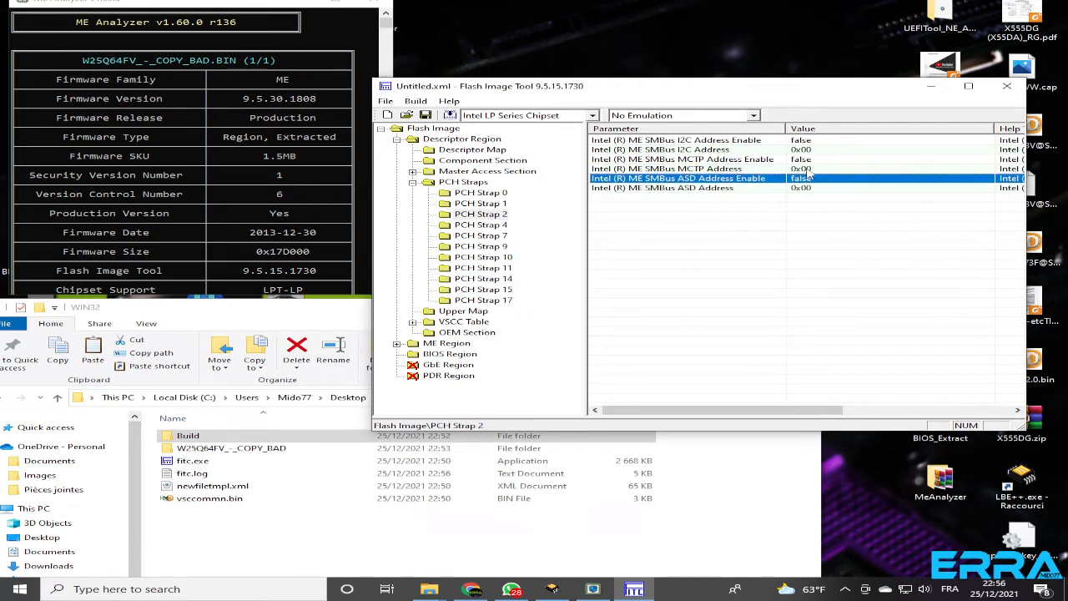
Save the configuration as Signal.xml in the WIN32 folder and select the saved file in File Explorer
click(416, 102)
mouse_move(385, 101)
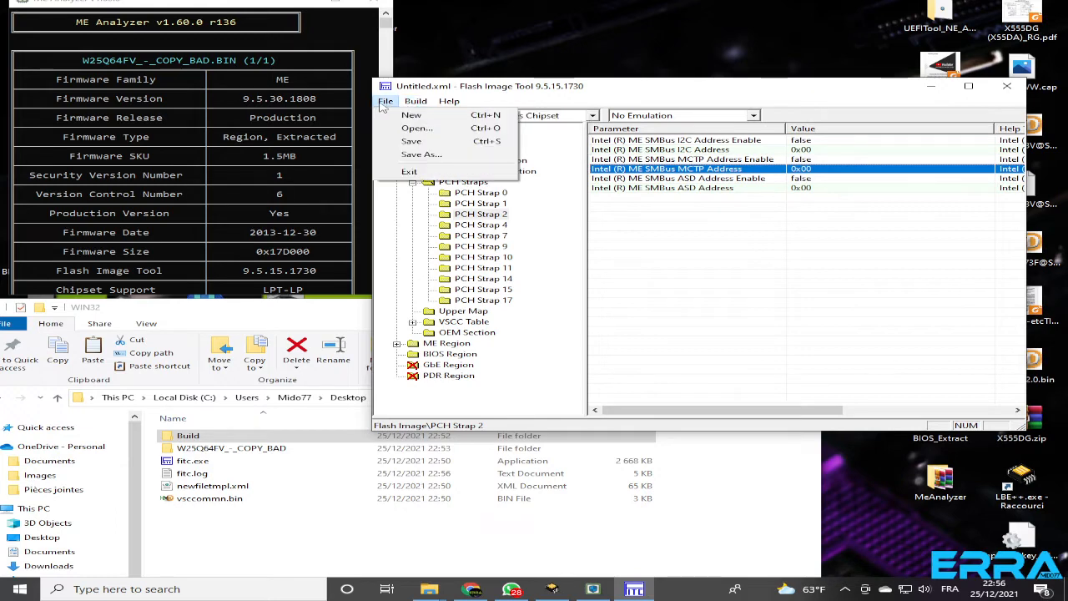
click(419, 156)
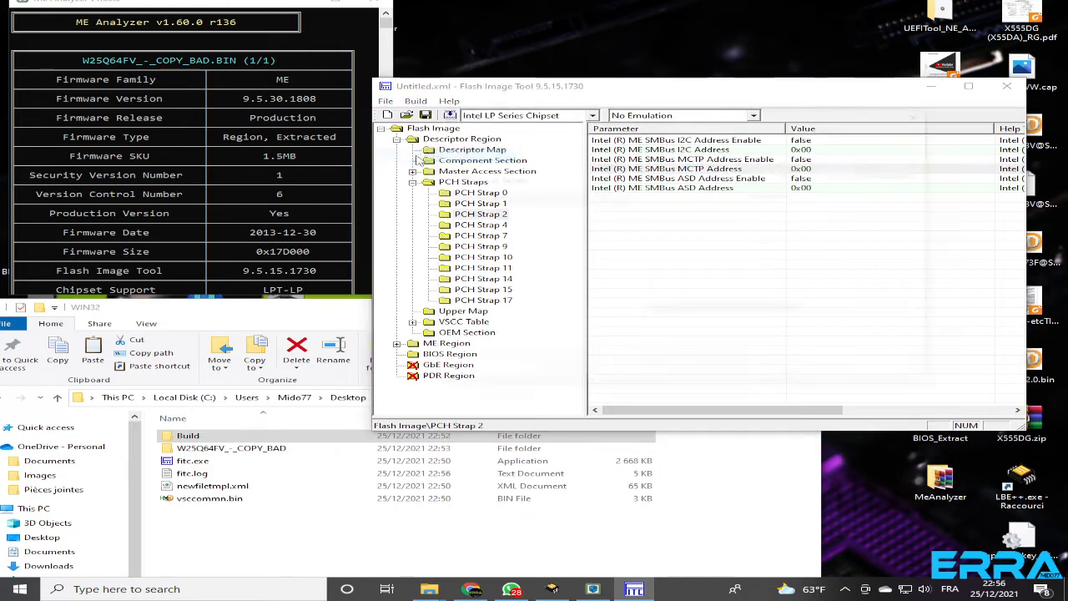
click(563, 330)
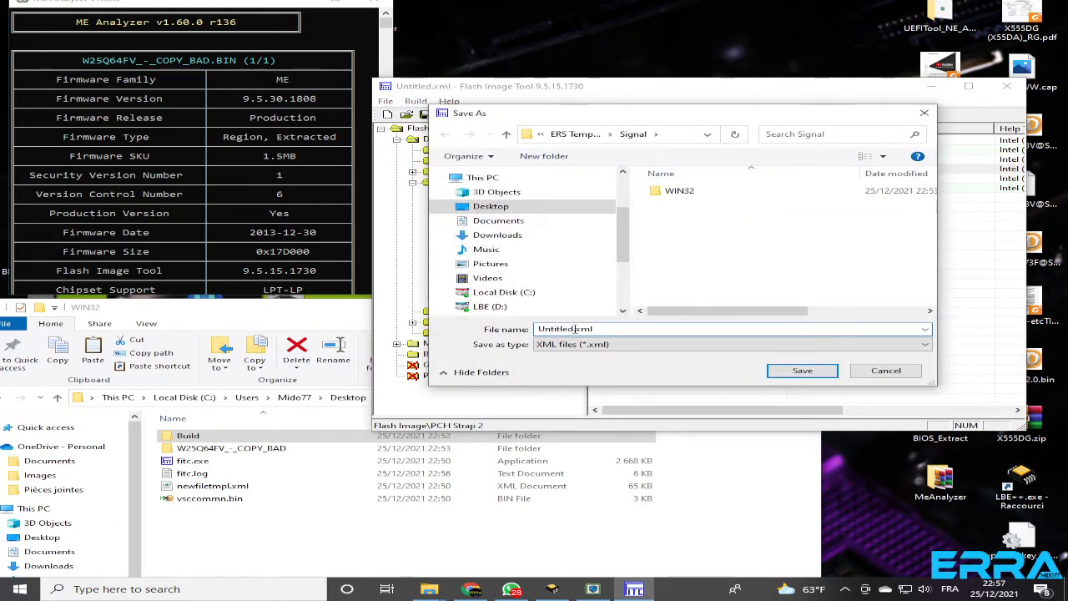
double_click(559, 329)
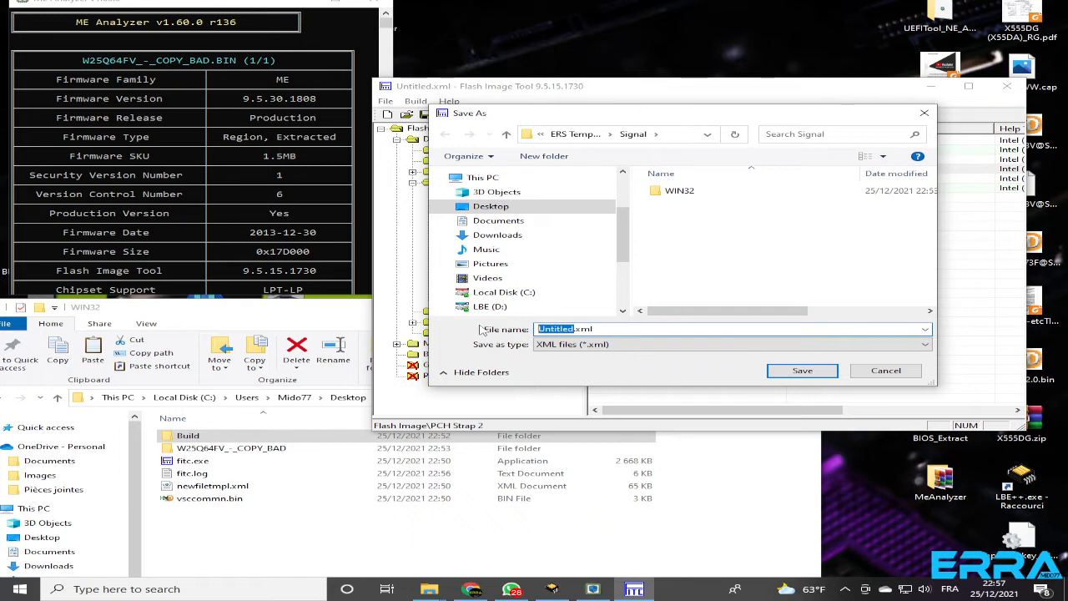
text(Signal)
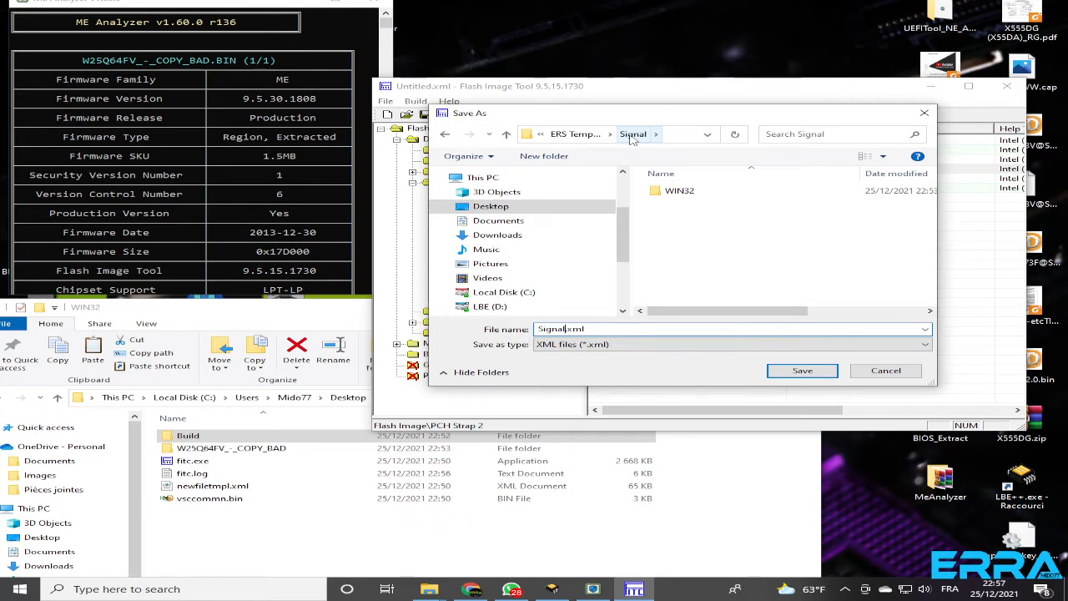
click(284, 513)
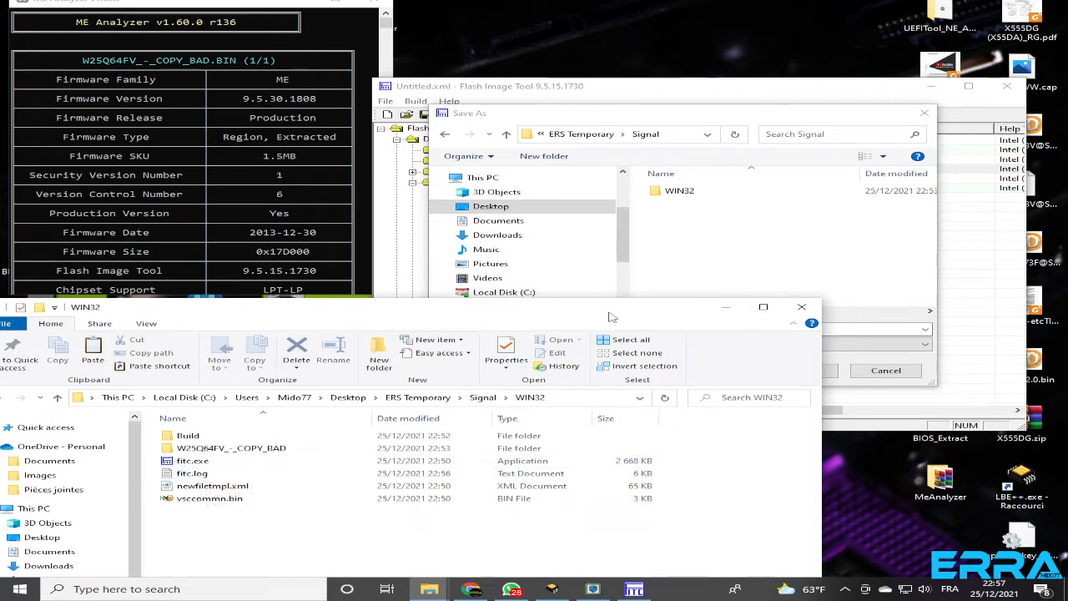
click(749, 224)
click(679, 193)
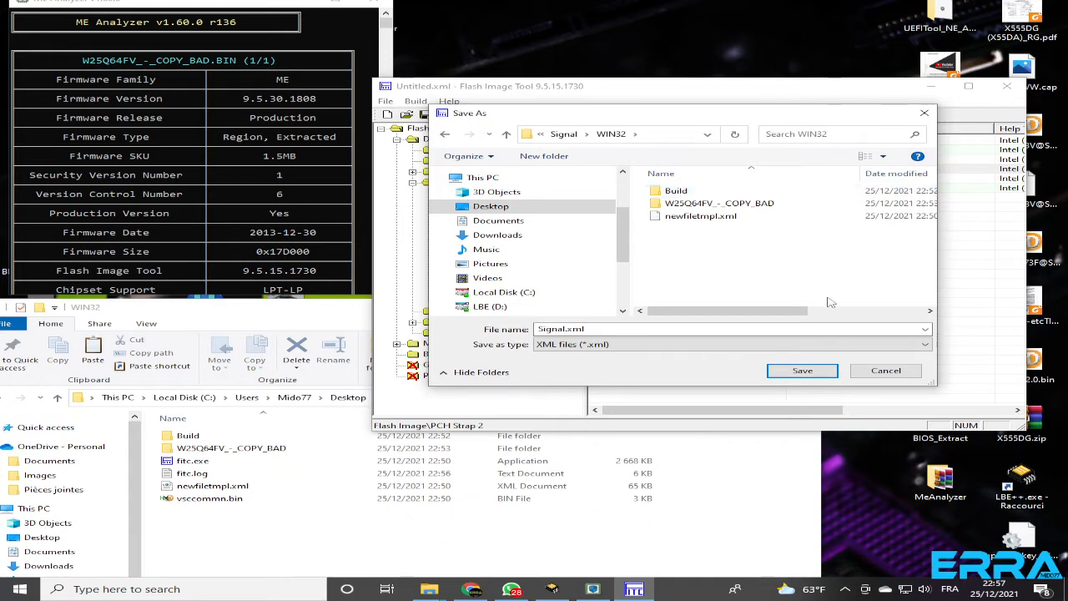
click(800, 370)
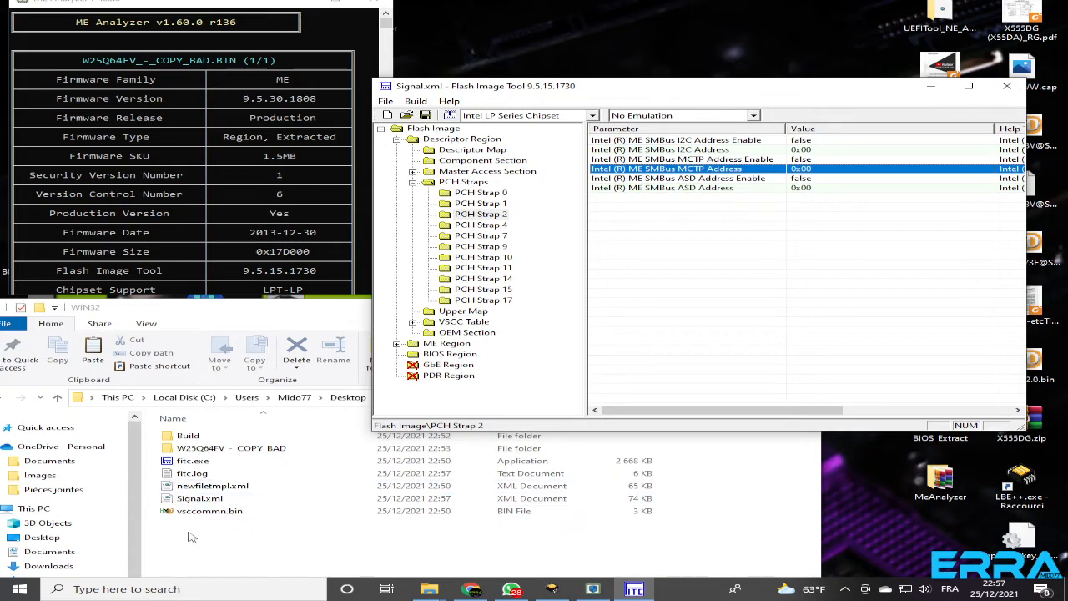
click(183, 499)
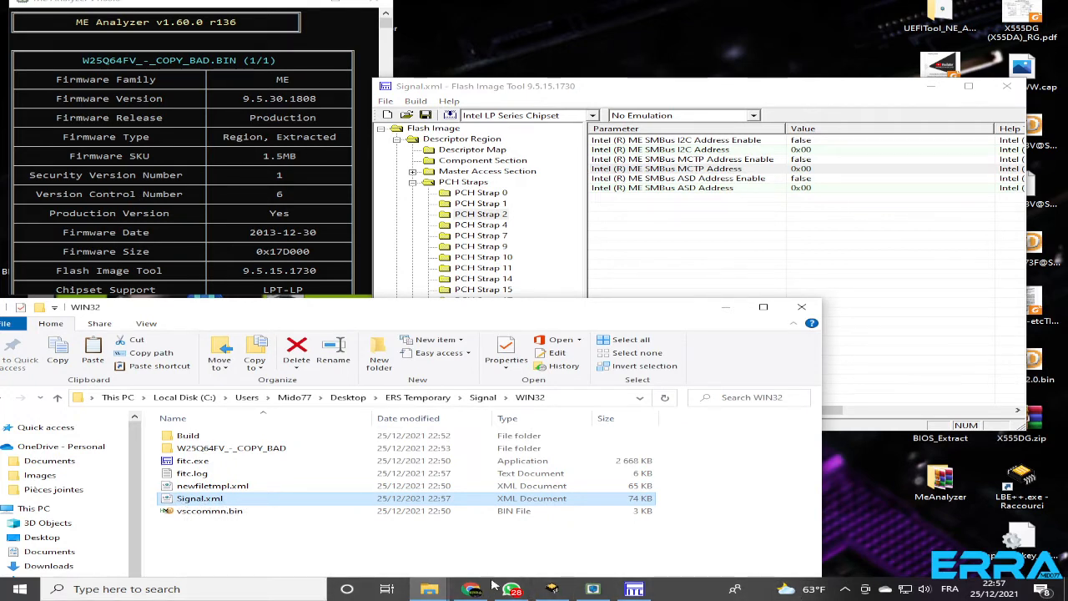
click(845, 588)
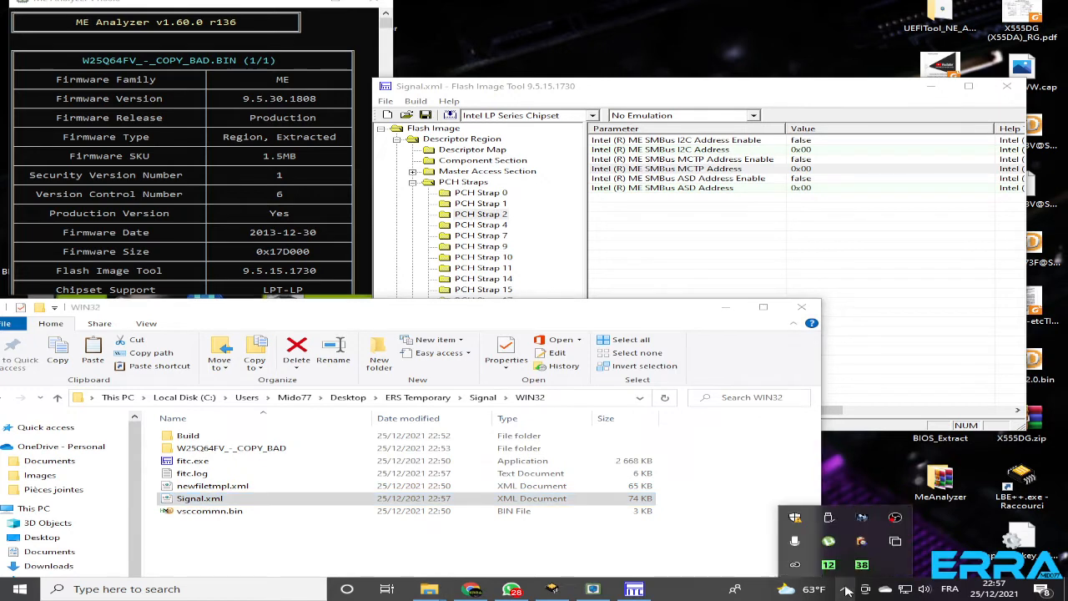
click(897, 520)
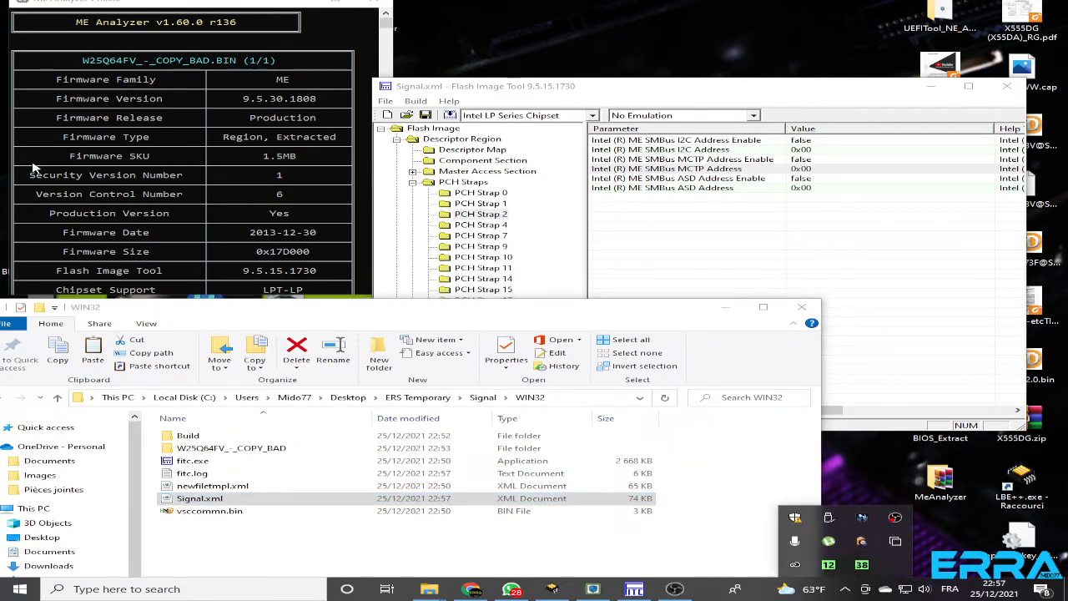
click(749, 230)
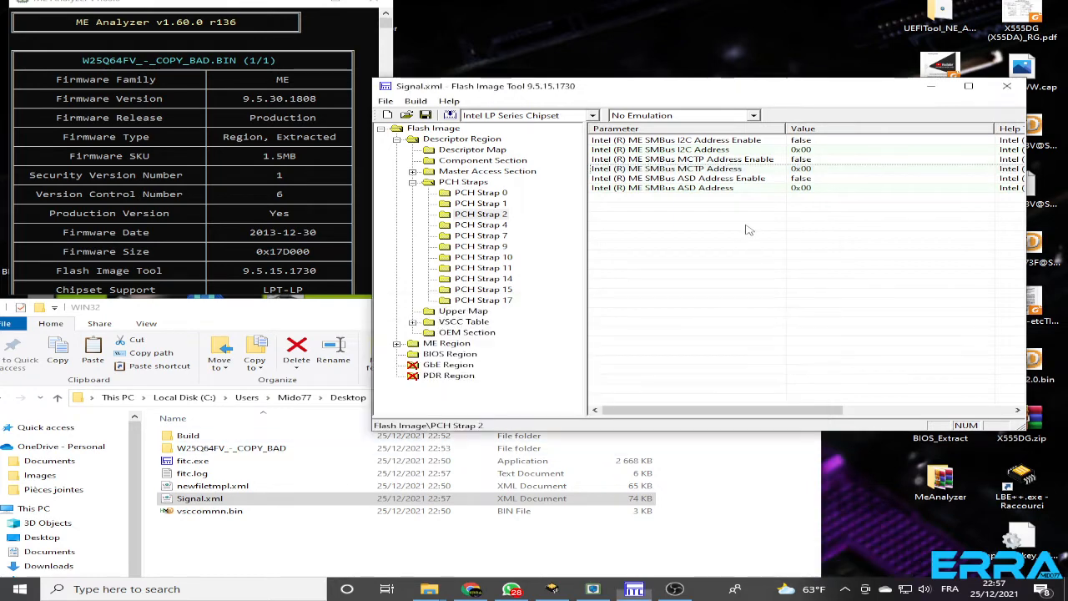
Examine the extracted region files in the Decomp folder of W25Q64FV_-_COPY_BAD, then return to the WIN32 folder
click(349, 314)
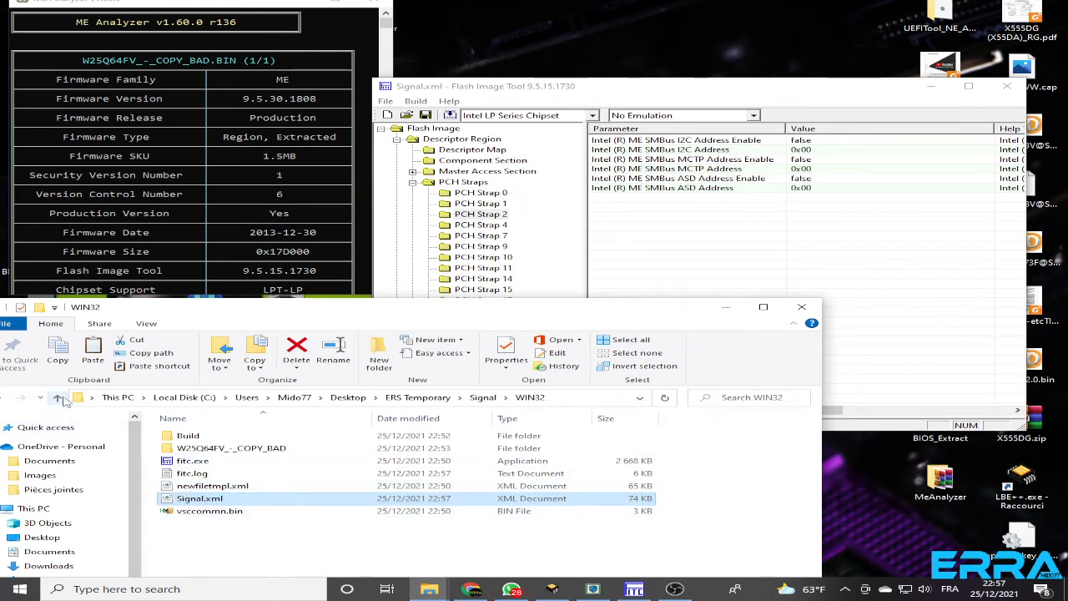
double_click(218, 449)
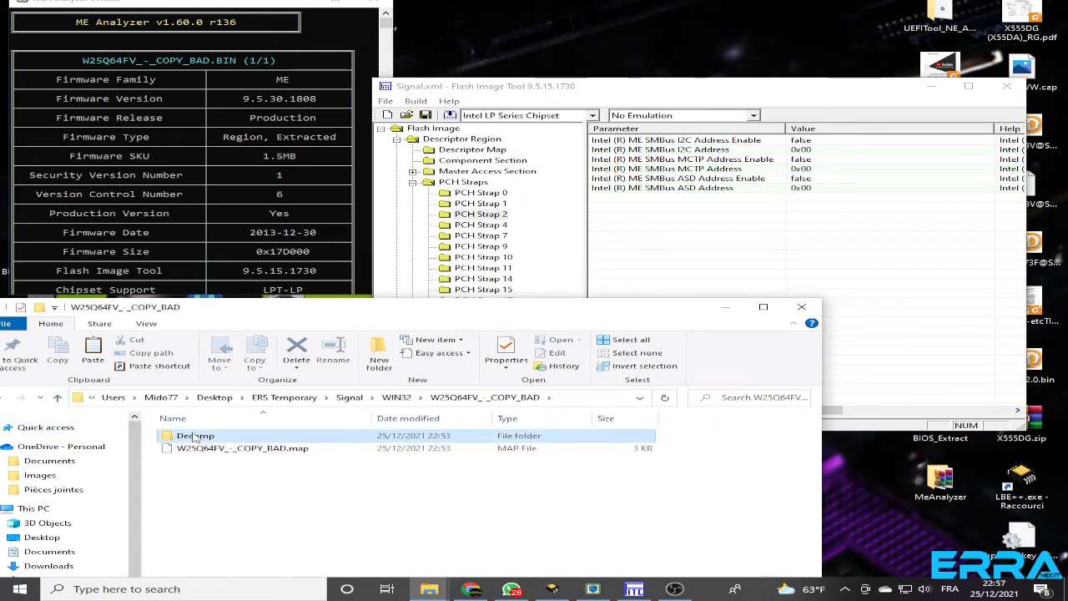
double_click(195, 437)
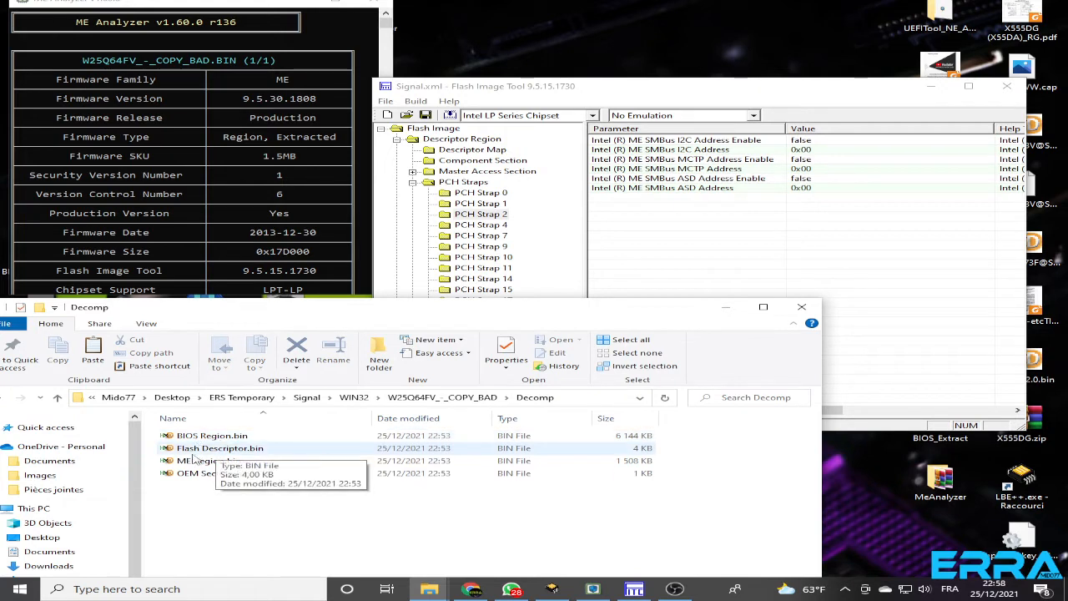
click(57, 397)
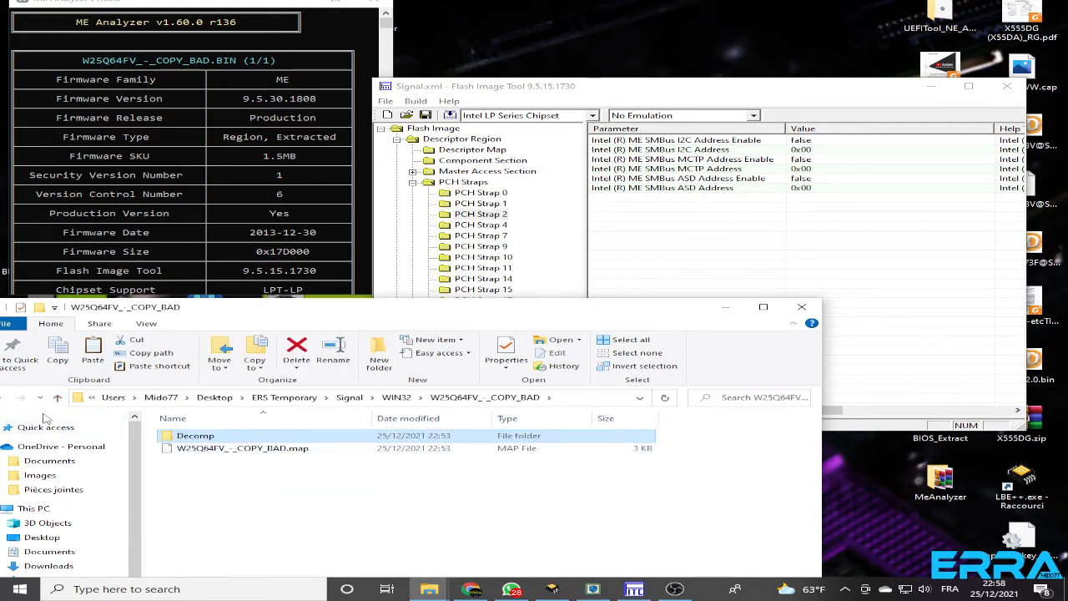
click(57, 397)
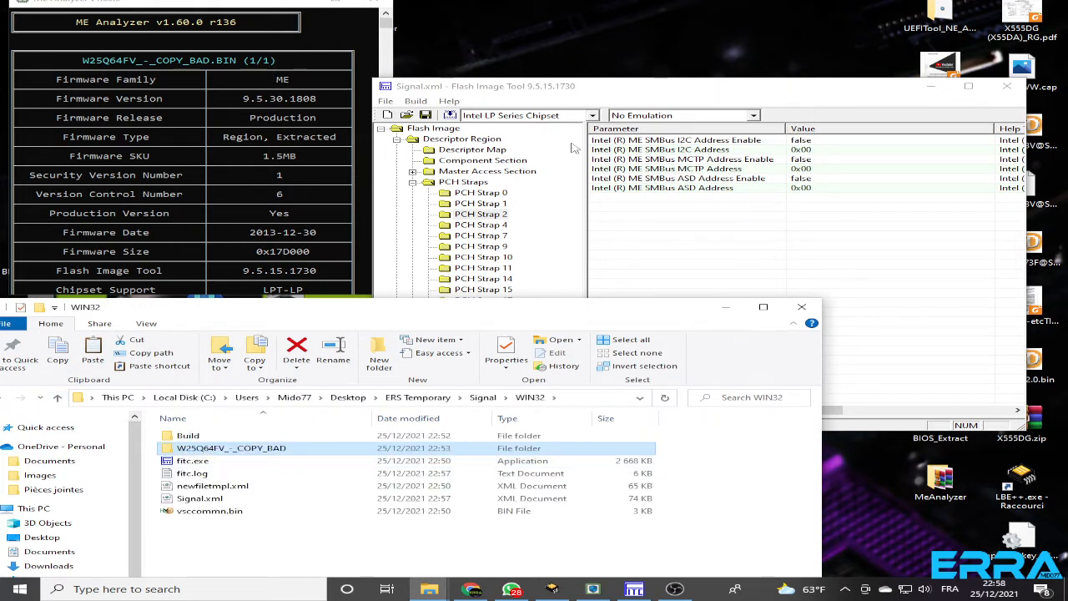
double_click(203, 452)
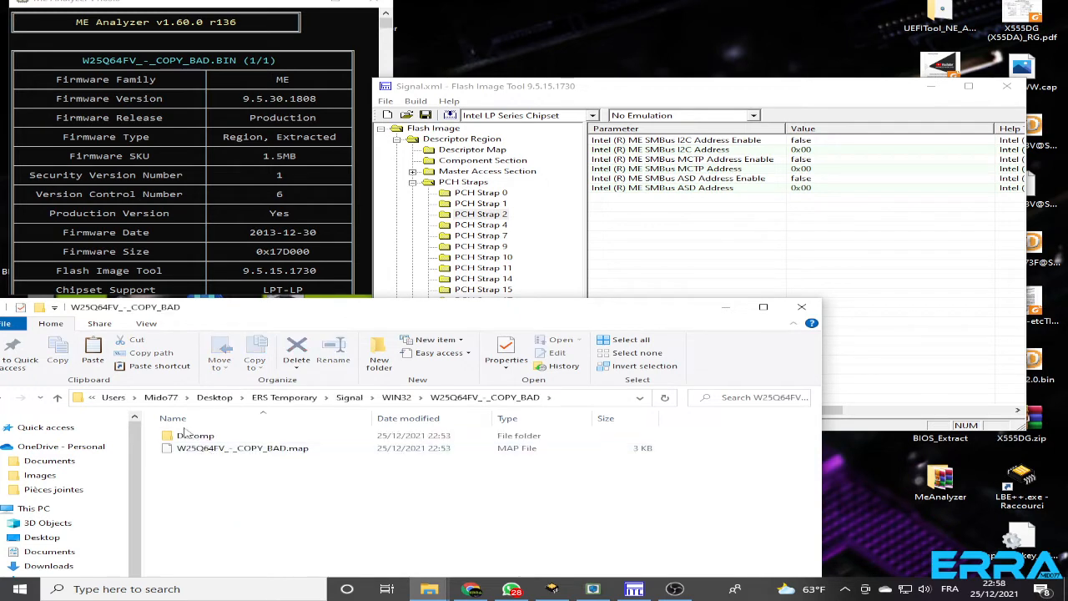
double_click(187, 435)
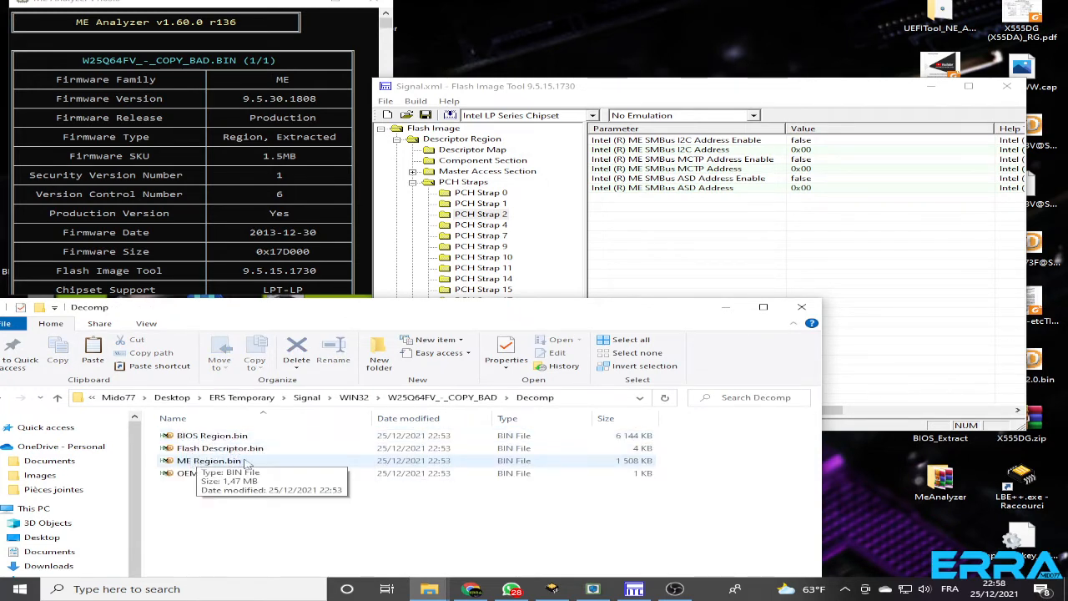
click(56, 398)
click(56, 398)
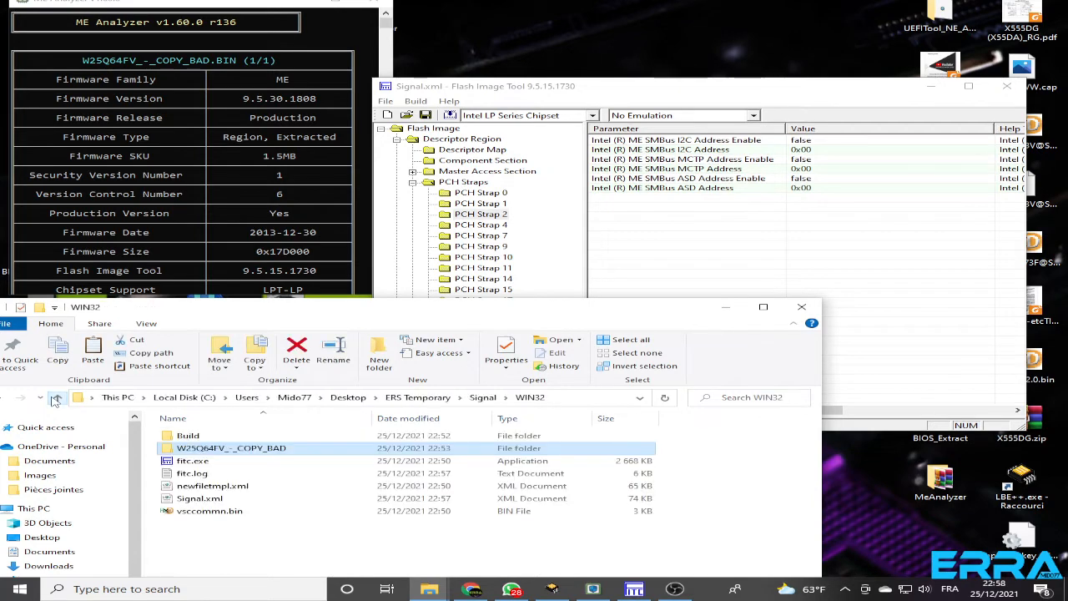
Go up to the Signal folder and compare the clean ME region file's name with the firmware version in ME Analyzer
click(56, 398)
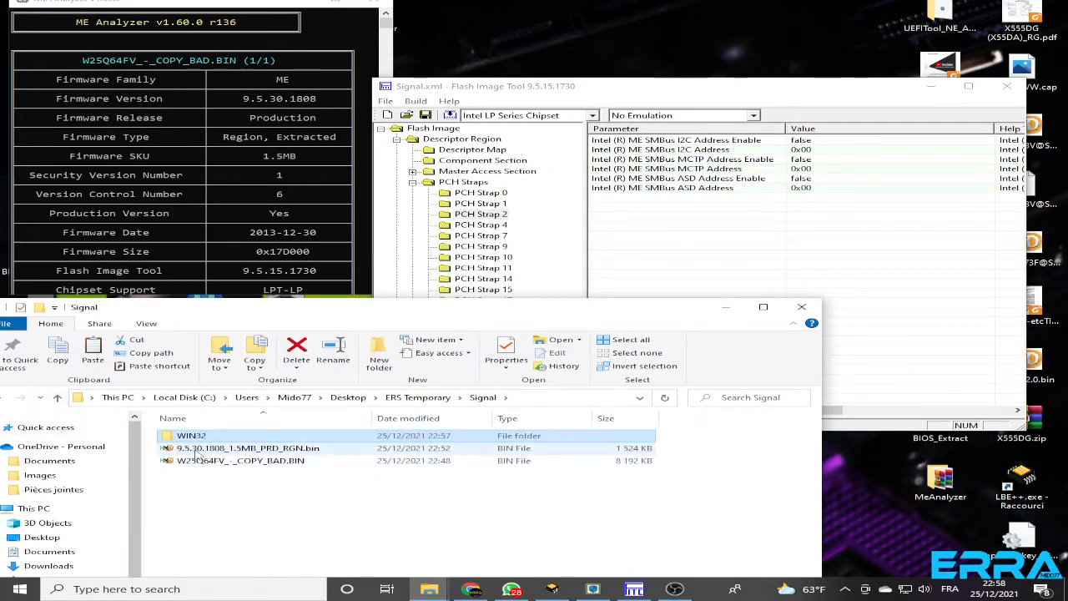
click(203, 449)
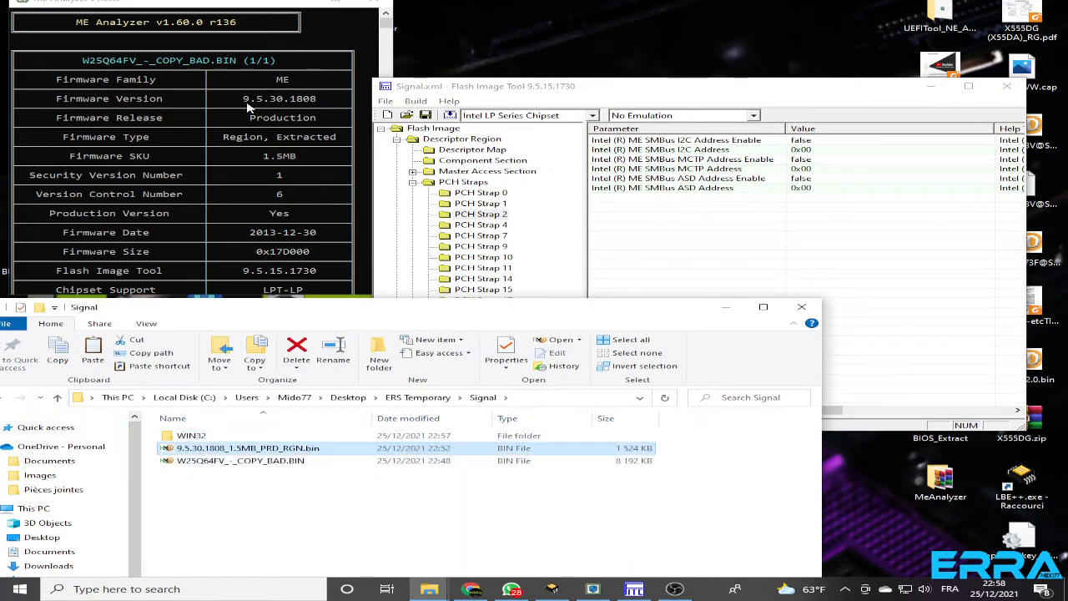
click(171, 106)
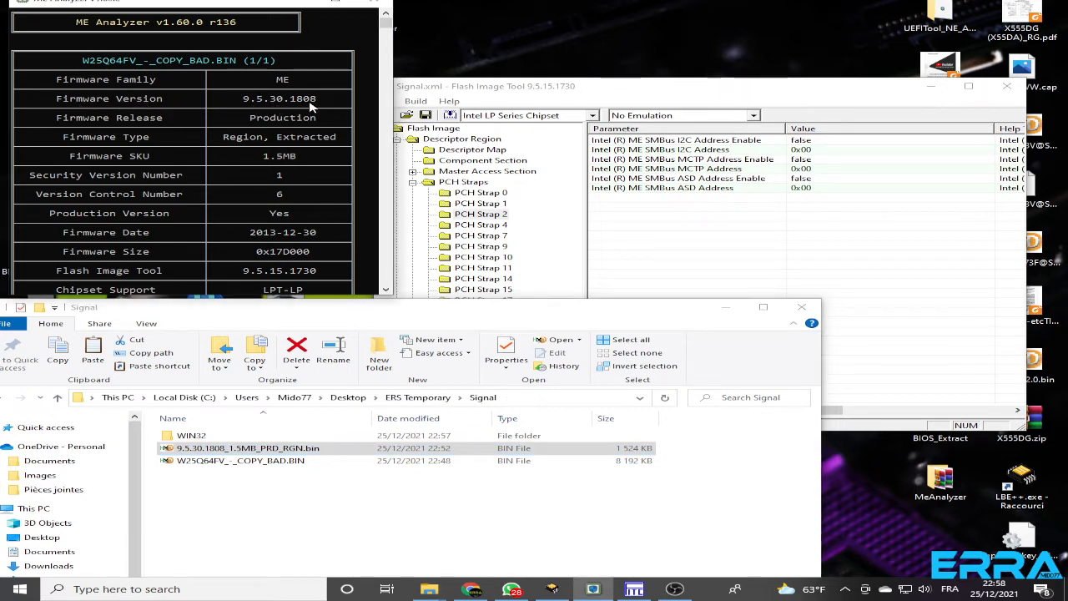
click(206, 495)
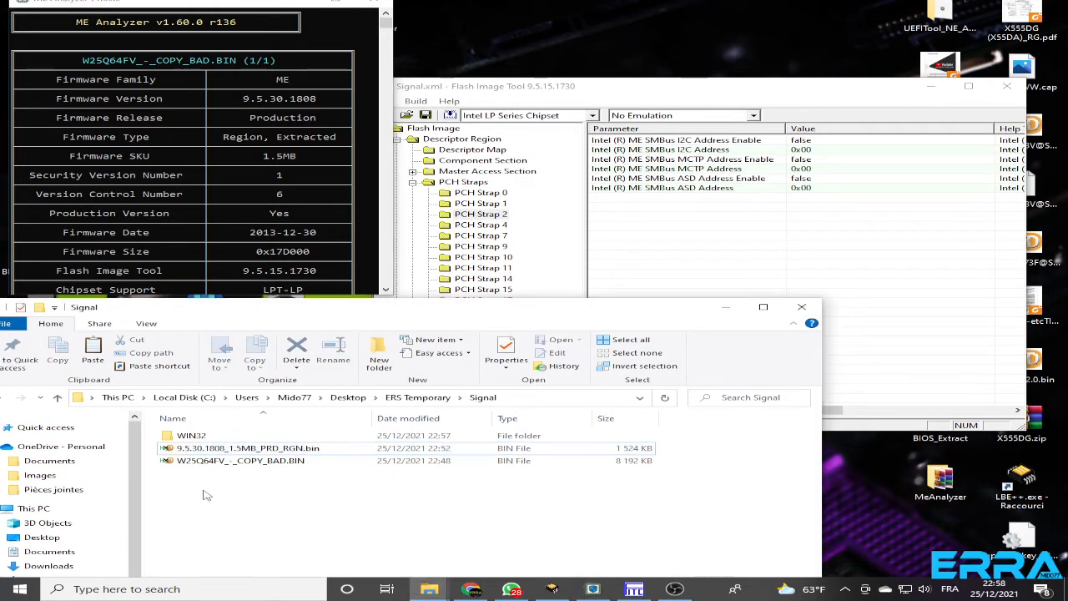
key(Down)
key(Up)
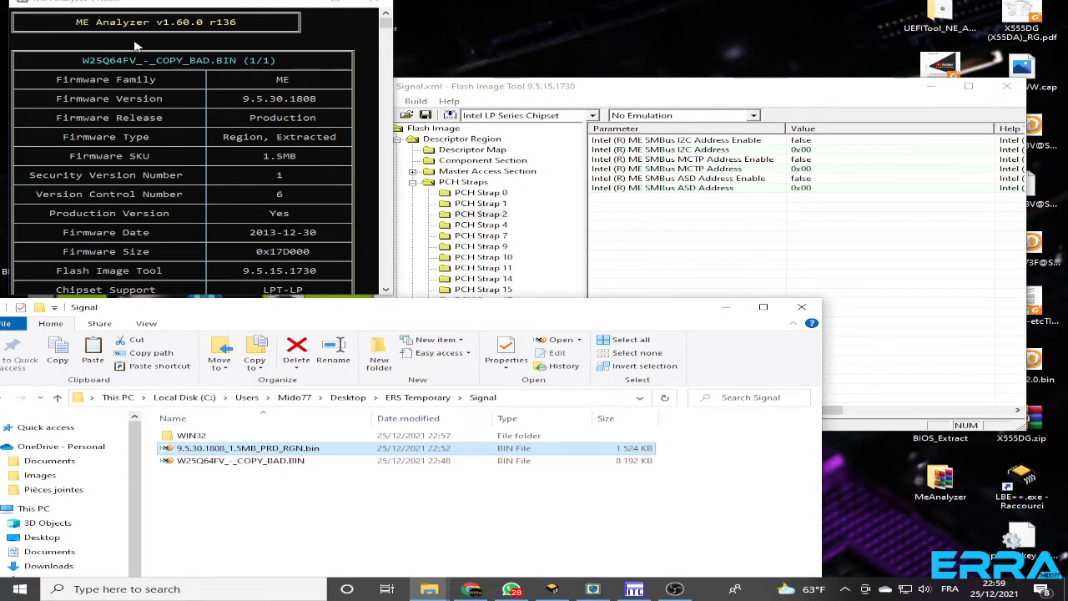
click(84, 62)
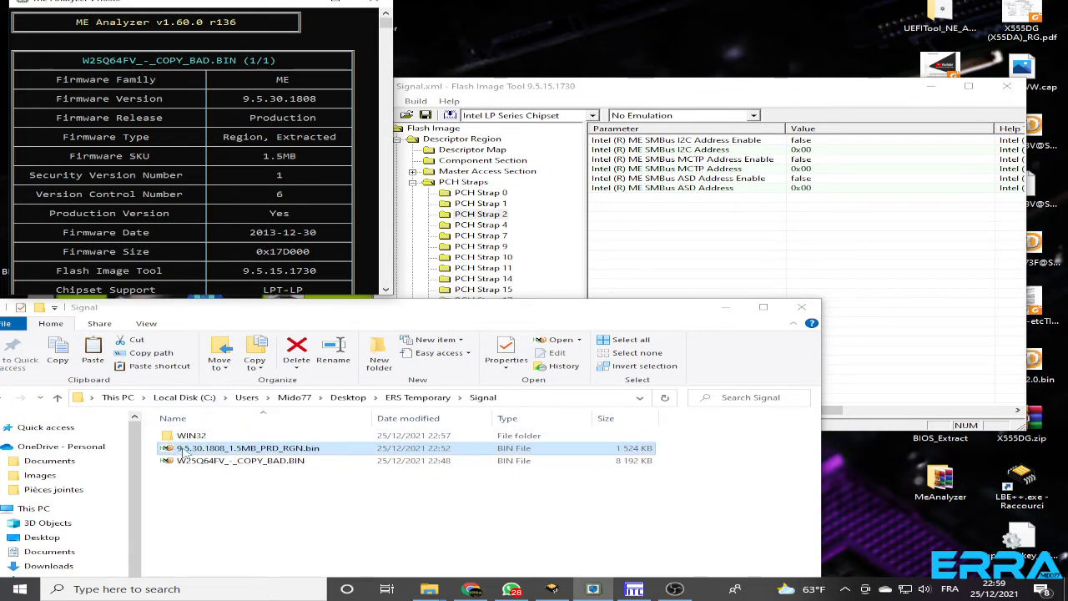
Rename the clean region file 9.5.30.1808_1.5MB_PRD_RGN.bin in the Signal folder as Me Region.bin
click(186, 452)
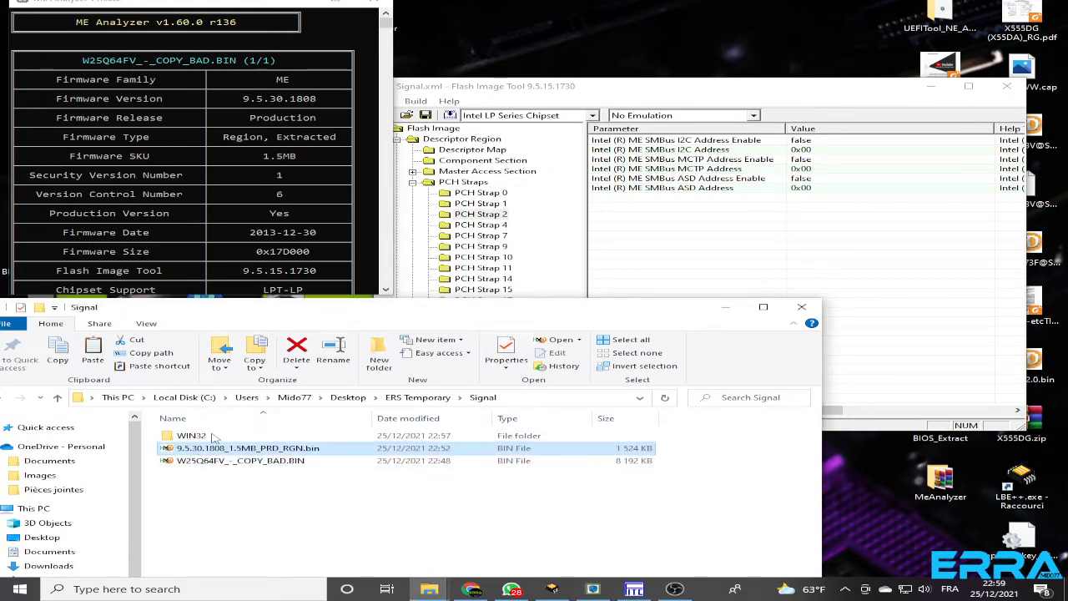
key(F2)
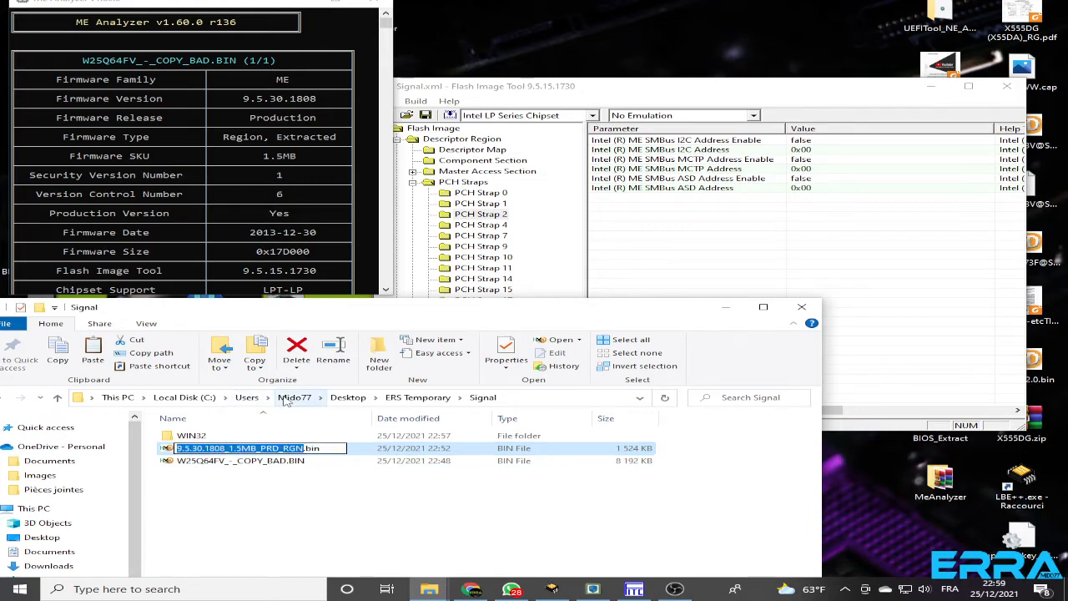
text(ME)
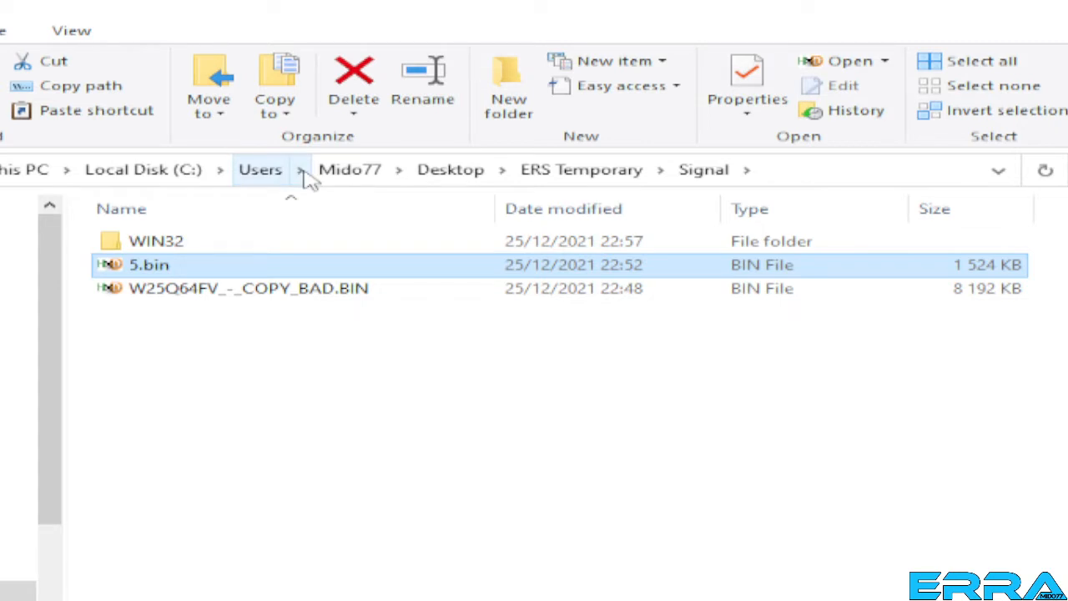
key(F2)
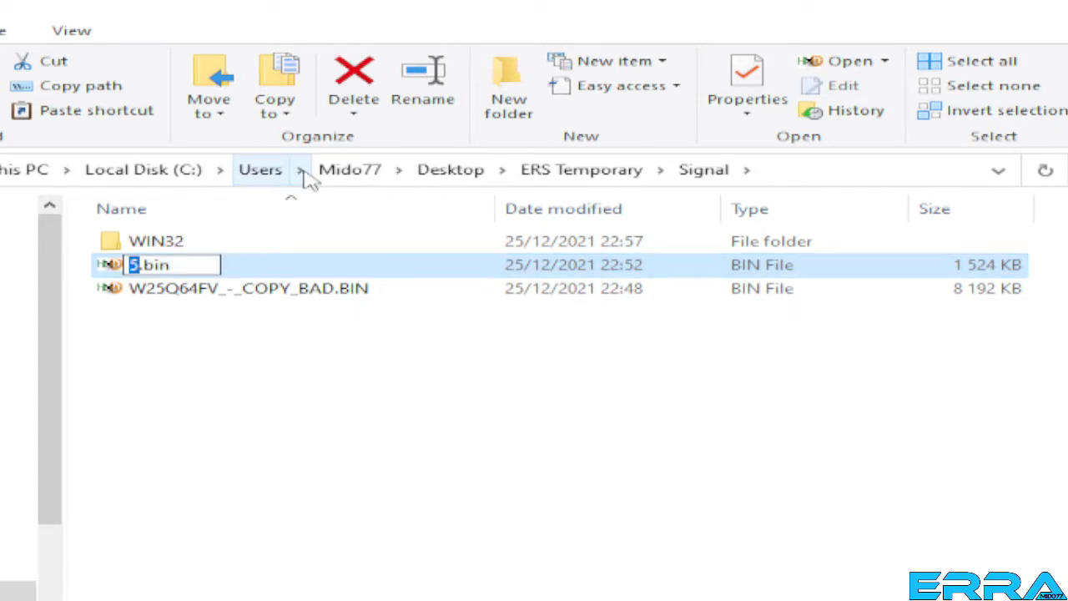
key(BackSpace)
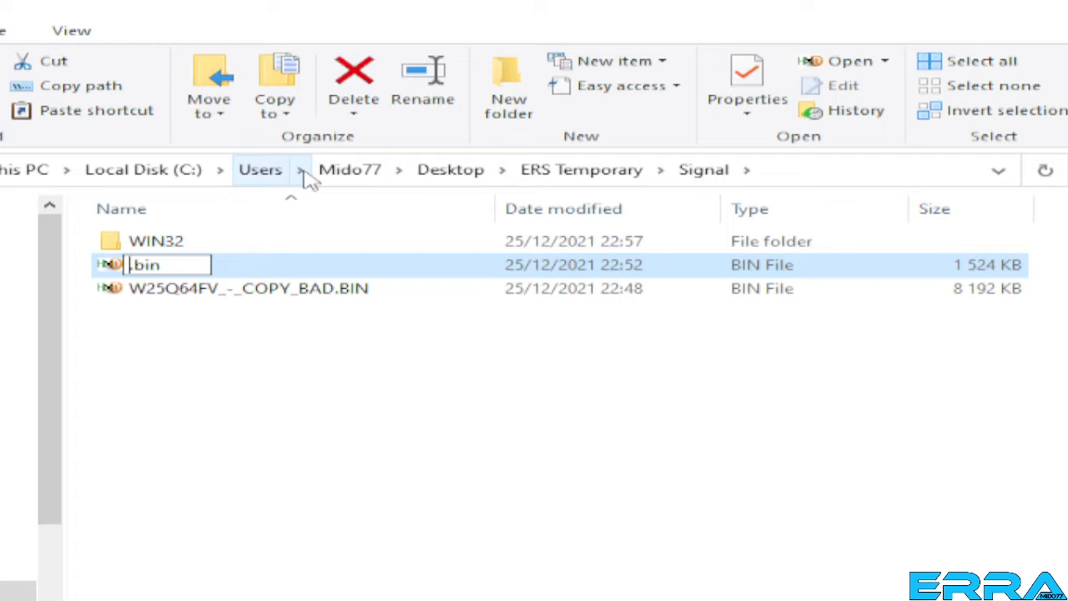
text(M)
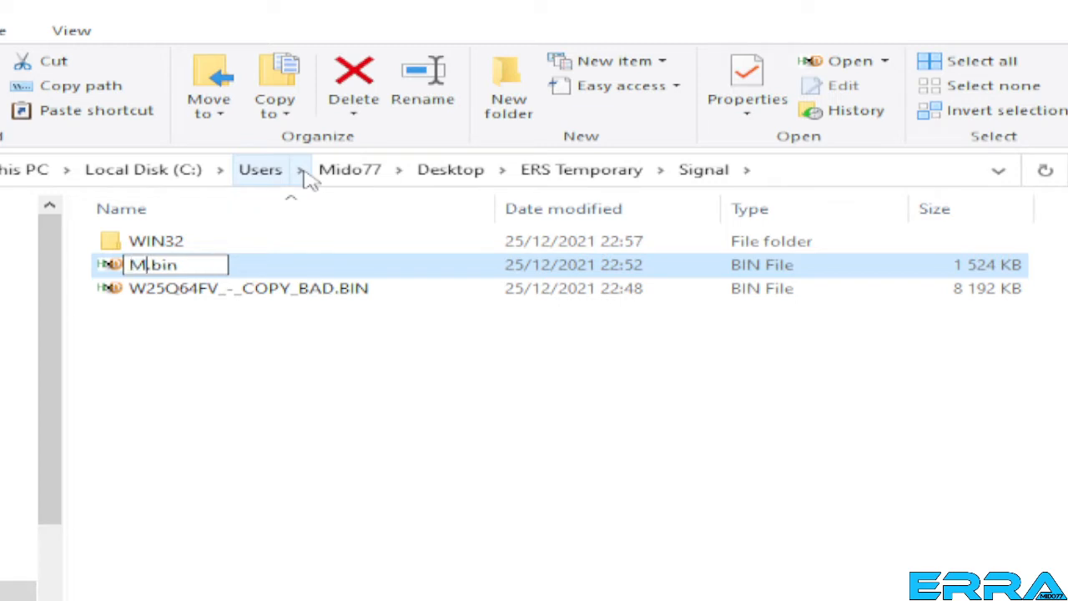
text(e Re)
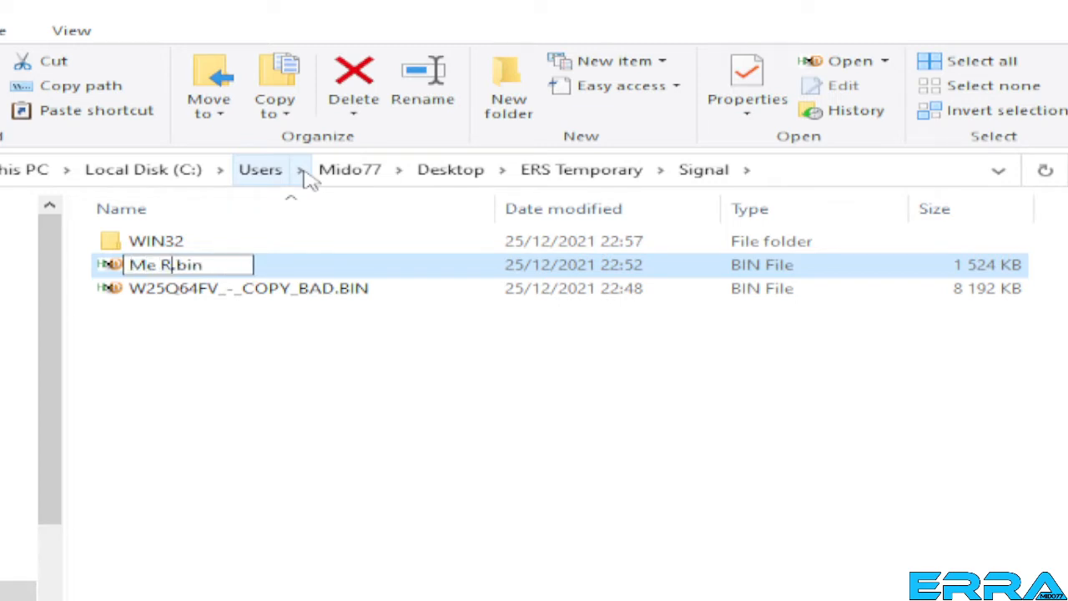
text(gion)
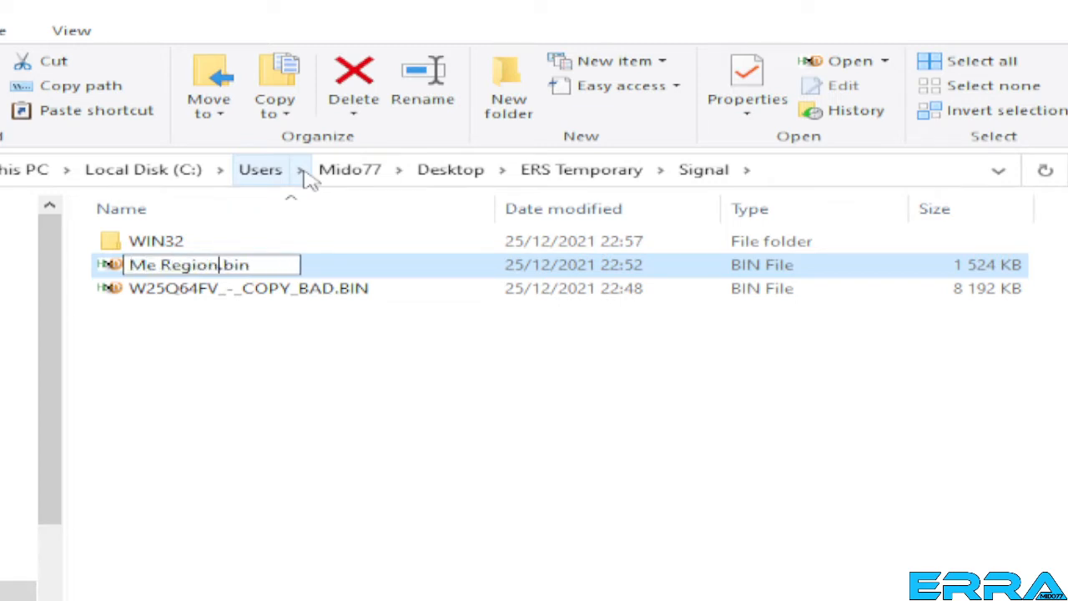
click(146, 424)
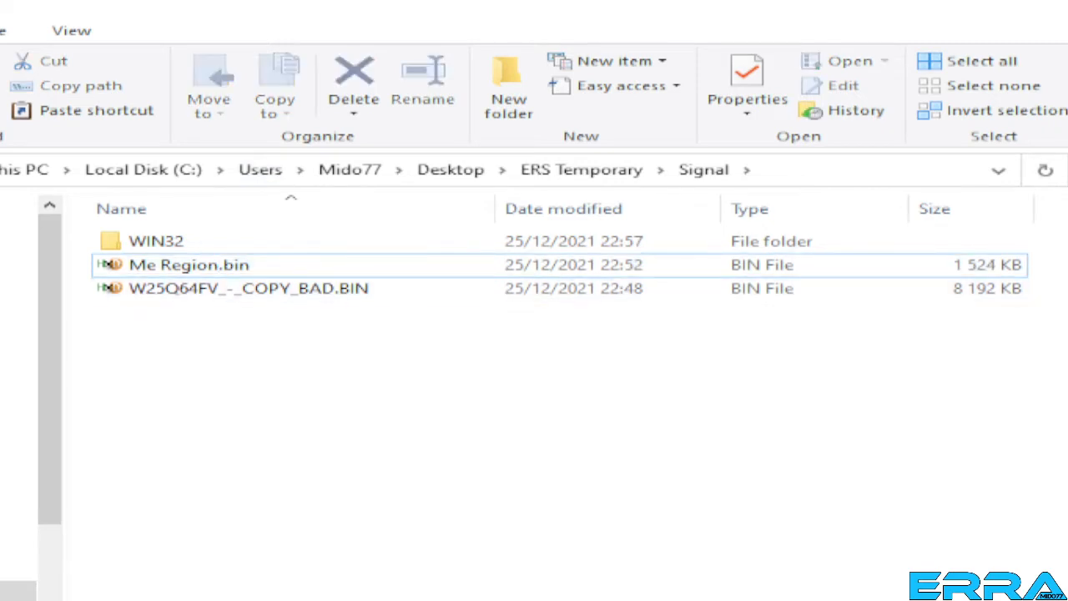
Locate the original ME Region.bin in the Decomp folder of W25Q64FV_-_COPY_BAD and return to the Signal folder
double_click(198, 242)
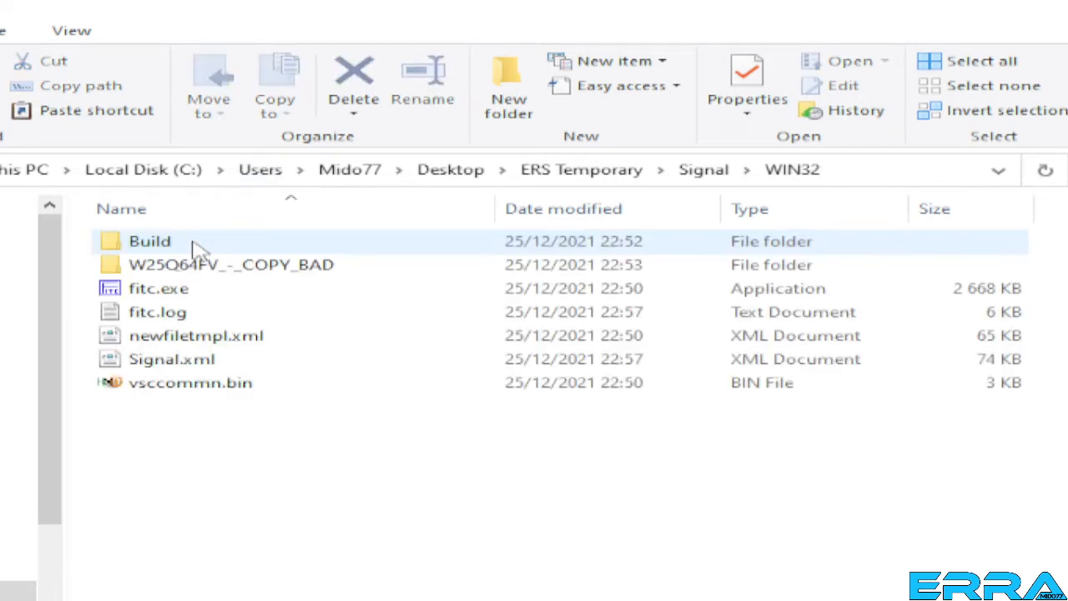
double_click(172, 266)
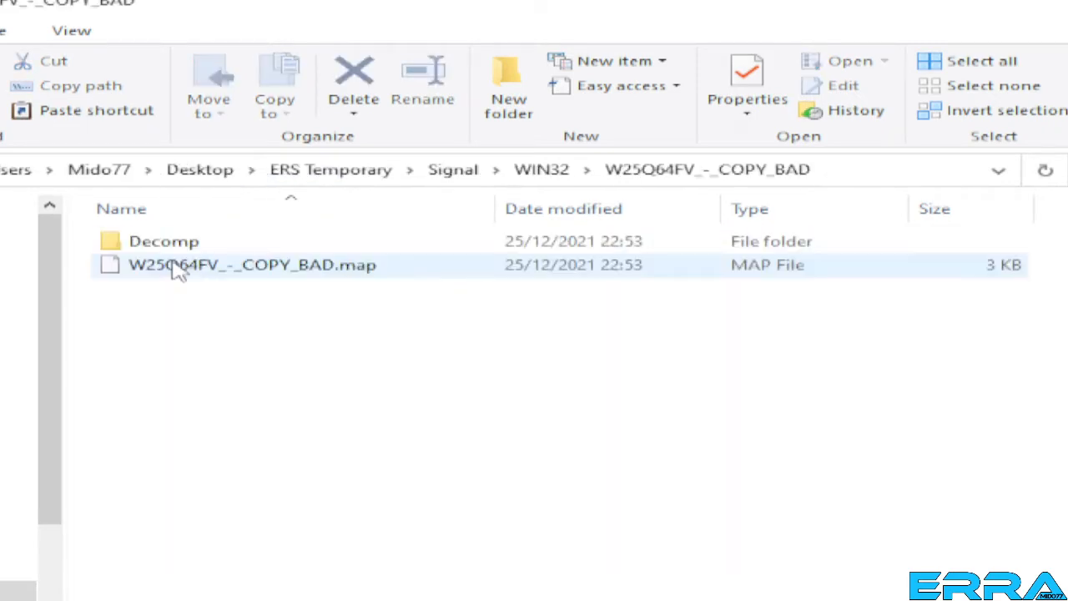
double_click(149, 246)
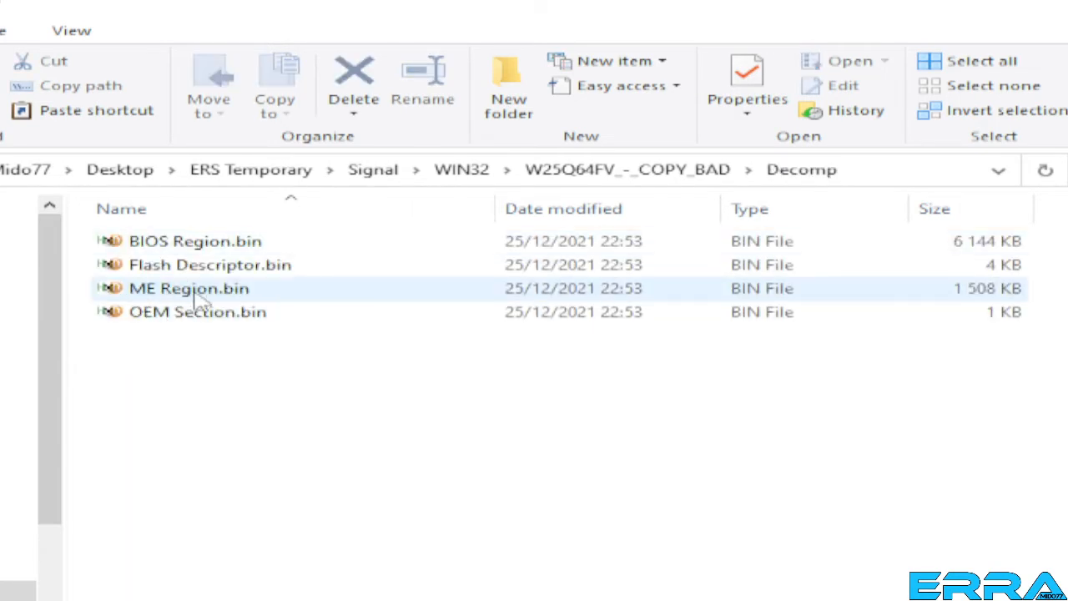
click(197, 292)
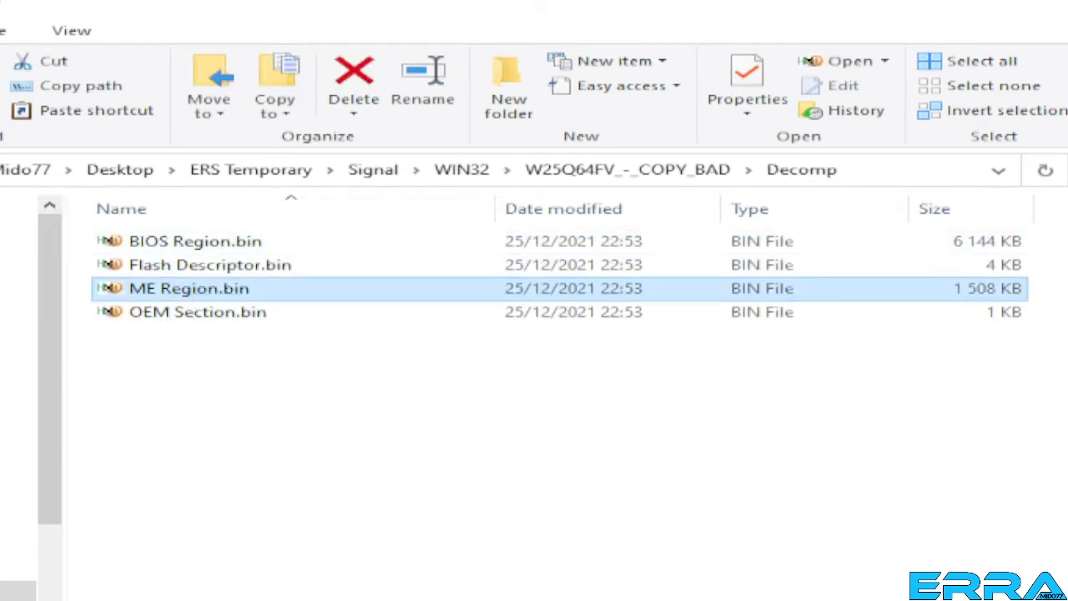
key(alt+Up)
key(alt+Up)
key(alt+Up)
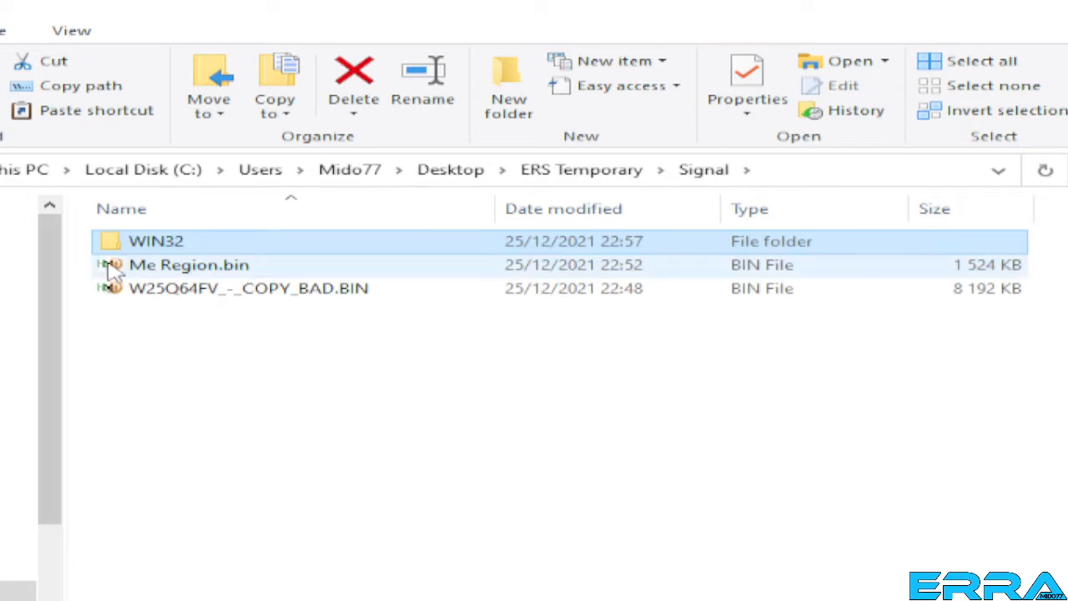
Move Me Region.bin from the Signal folder into W25Q64FV_-_COPY_BAD's Decomp folder, replacing the existing ME region file
right_click(179, 276)
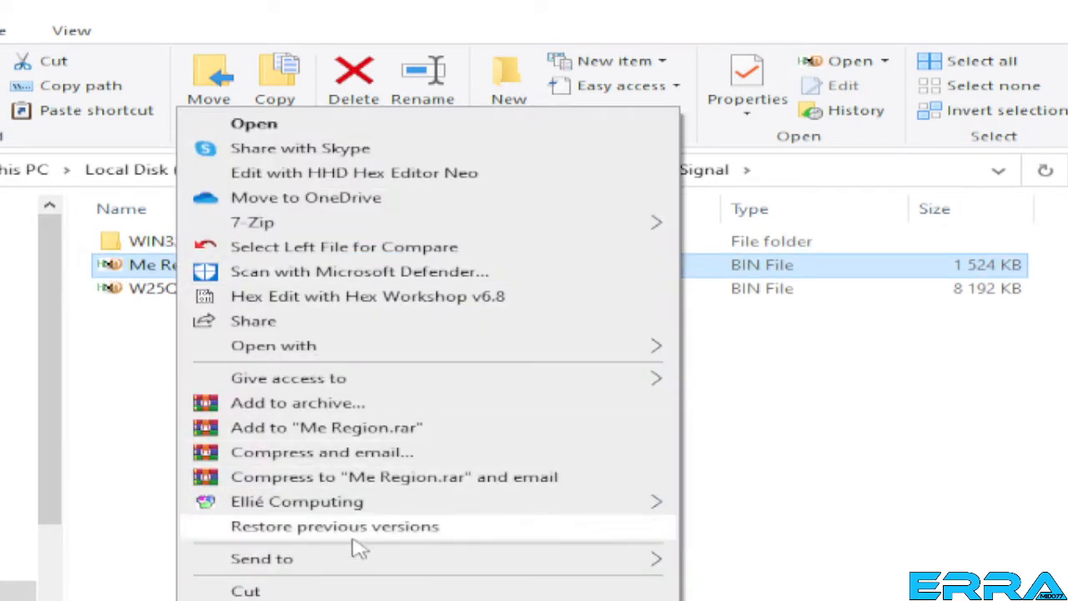
click(247, 591)
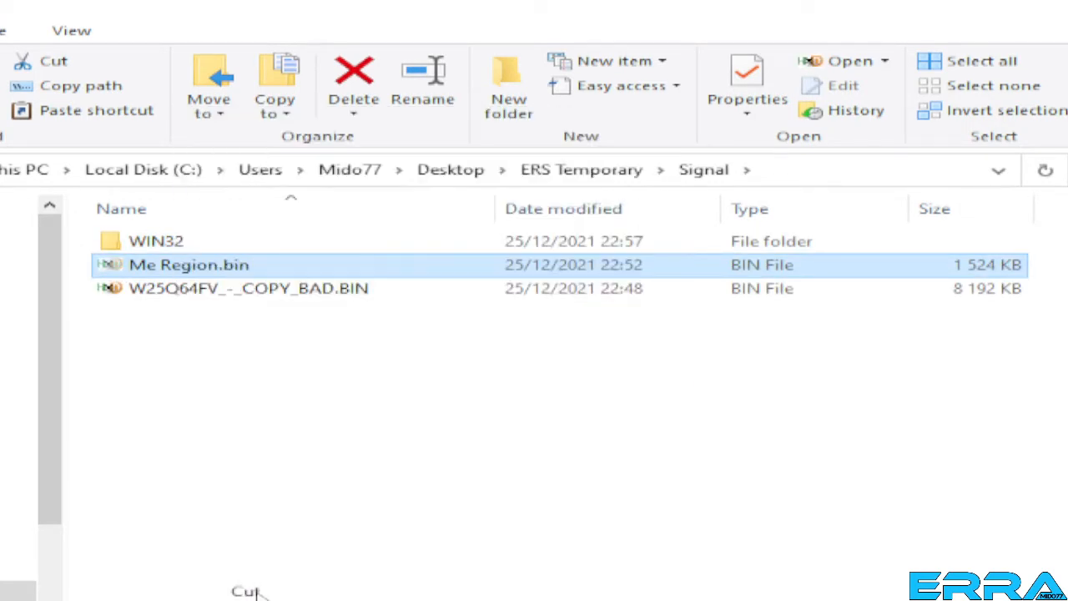
click(148, 242)
double_click(149, 242)
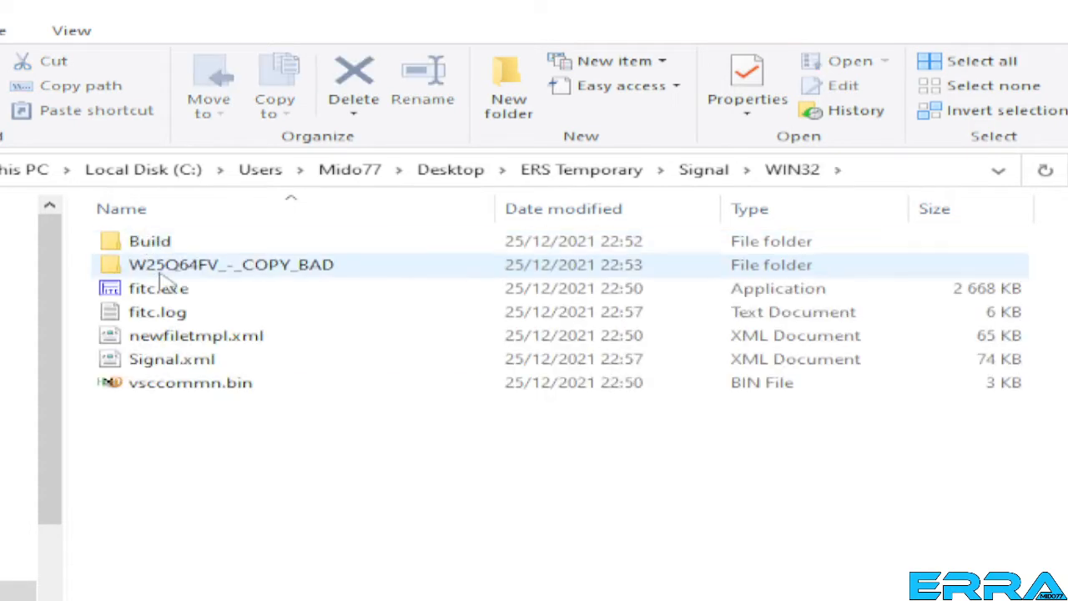
double_click(171, 266)
double_click(154, 242)
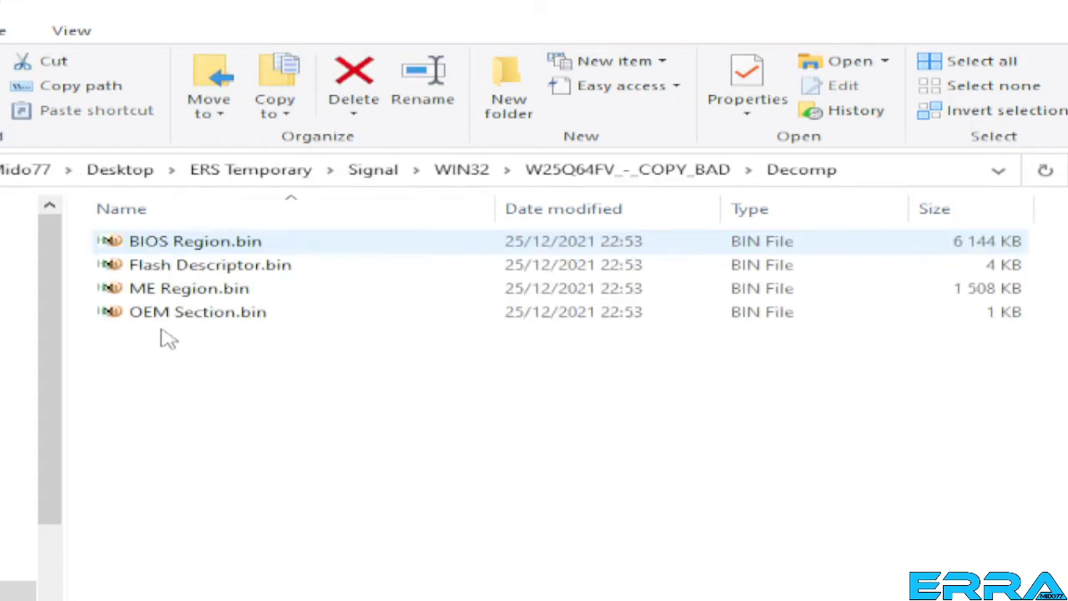
right_click(186, 499)
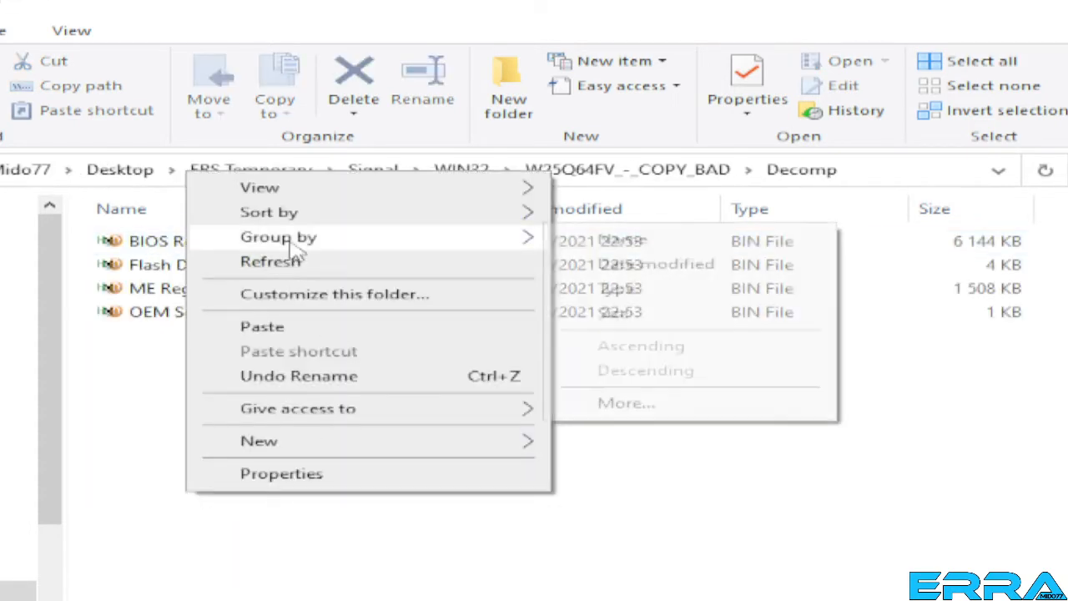
click(275, 327)
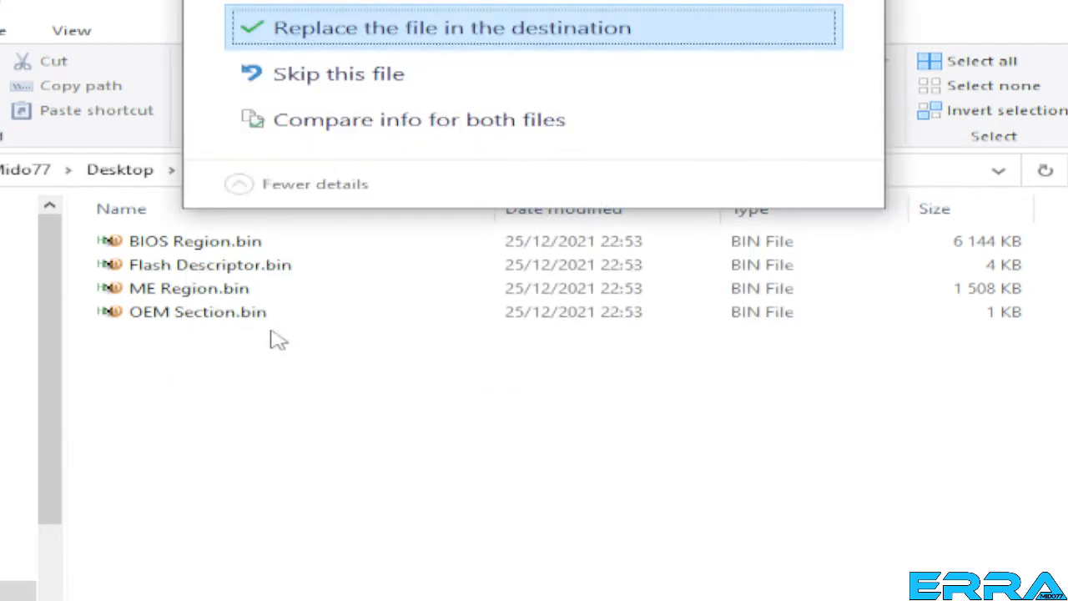
click(338, 35)
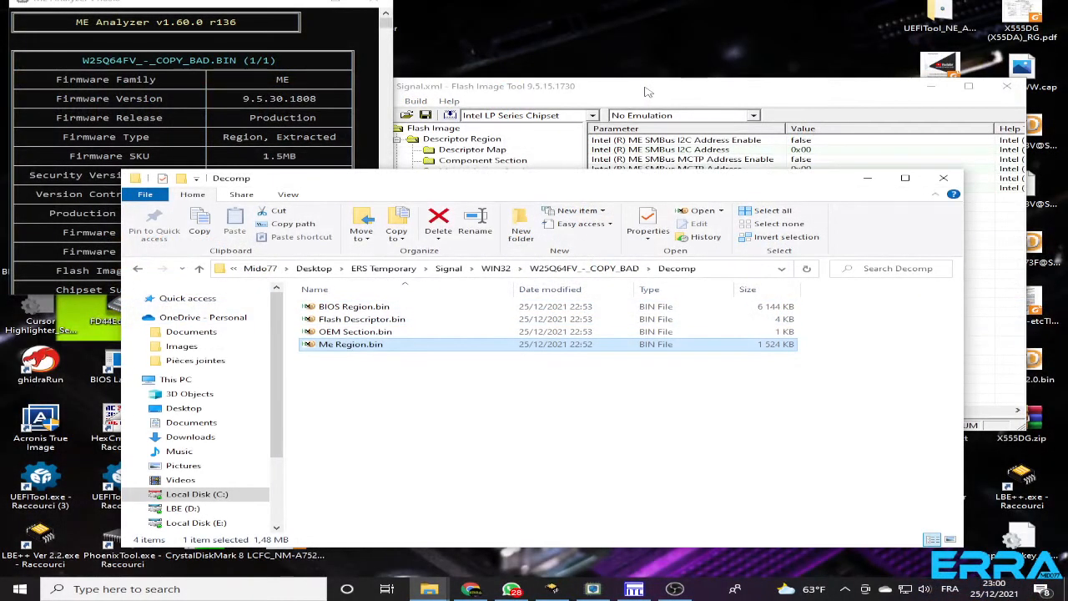
Switch to Flash Image Tool and reload the Signal.xml configuration from the WIN32 folder
click(659, 98)
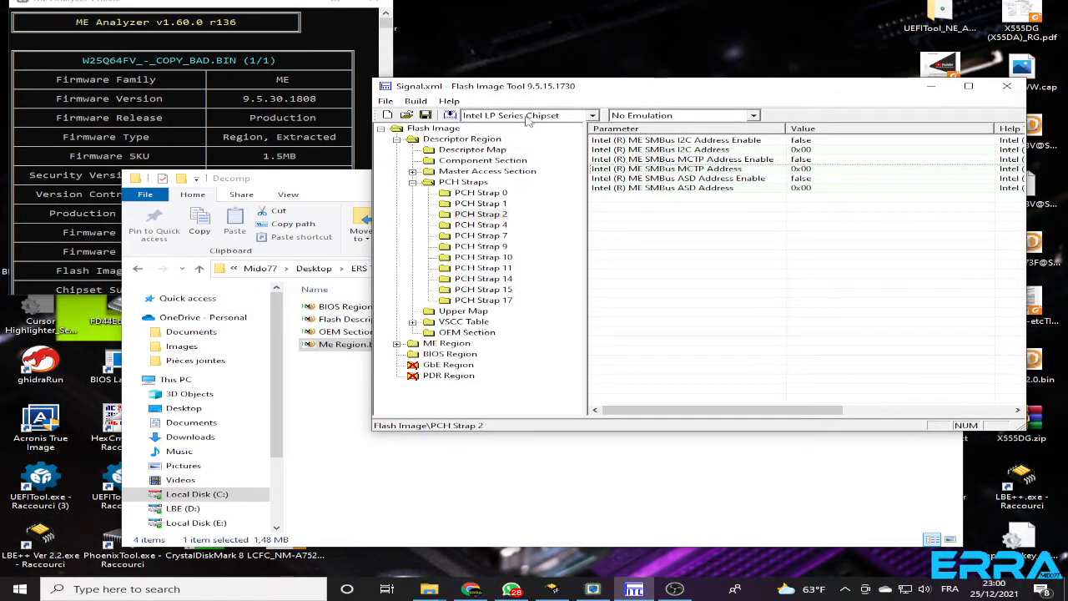
click(386, 101)
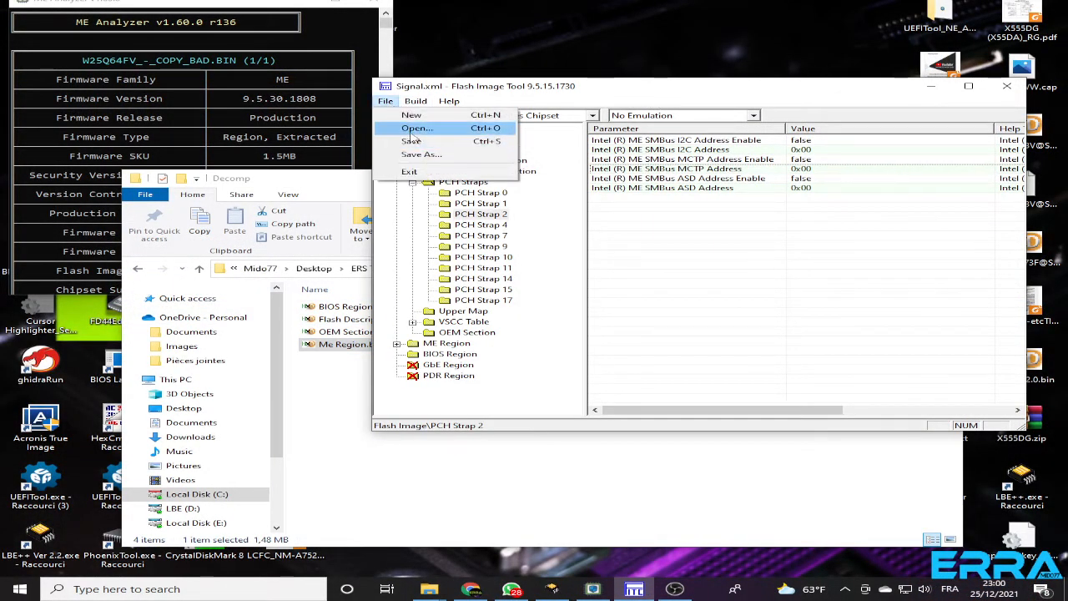
click(415, 128)
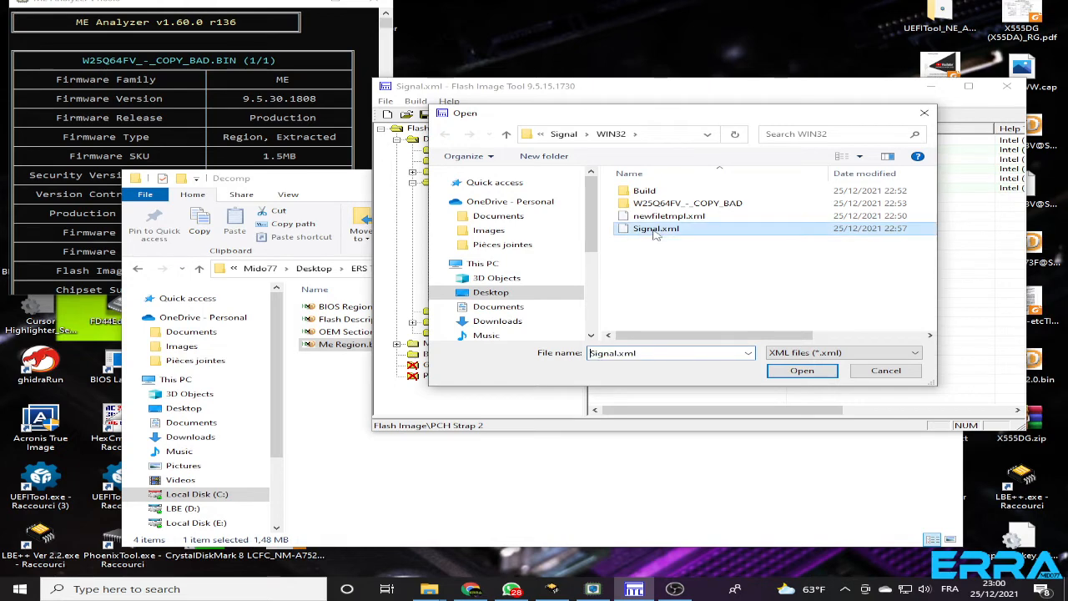
click(656, 230)
click(799, 372)
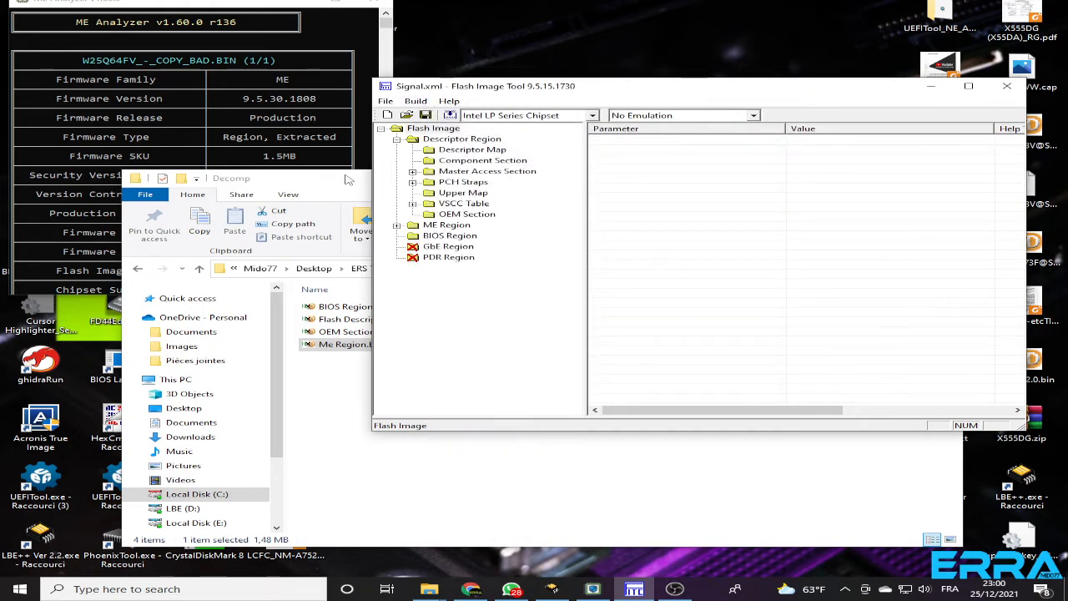
Reposition the File Explorer window to uncover Flash Image Tool and open the Build folder inside WIN32
drag(344, 179, 253, 277)
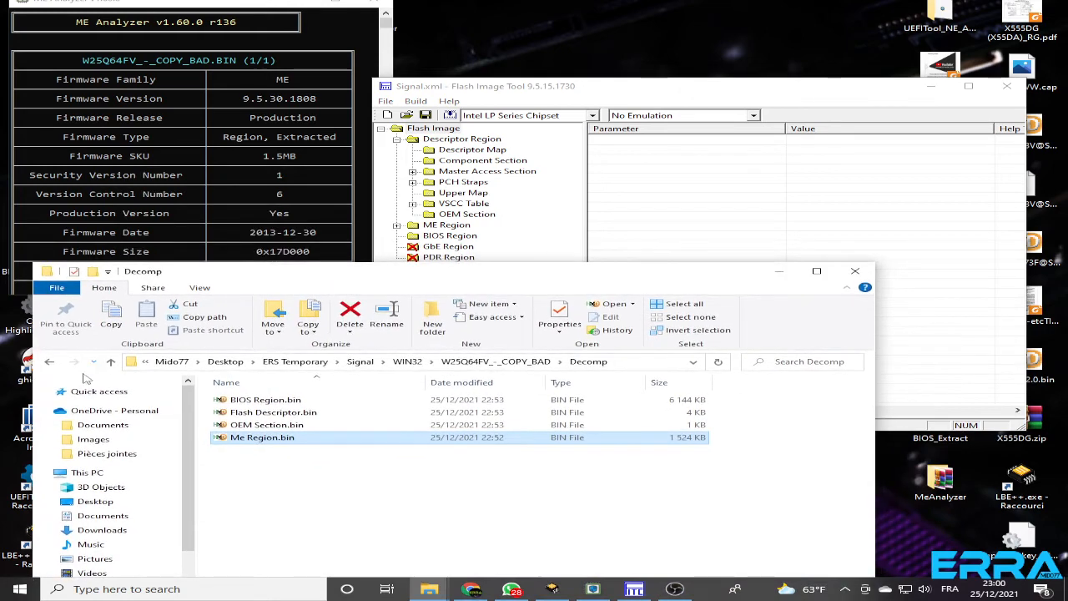
click(110, 362)
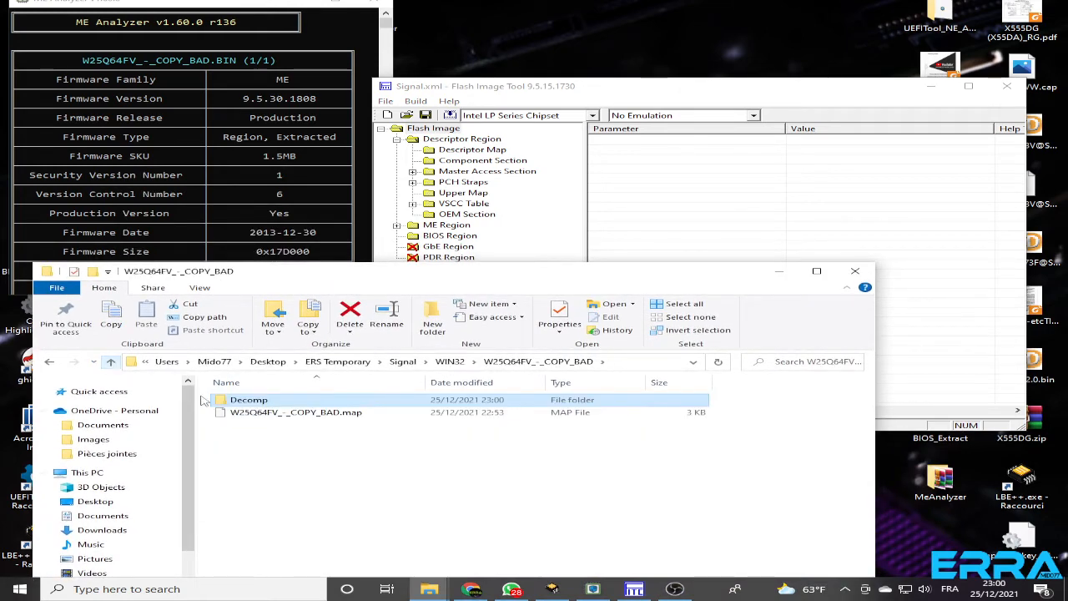
click(111, 362)
double_click(251, 401)
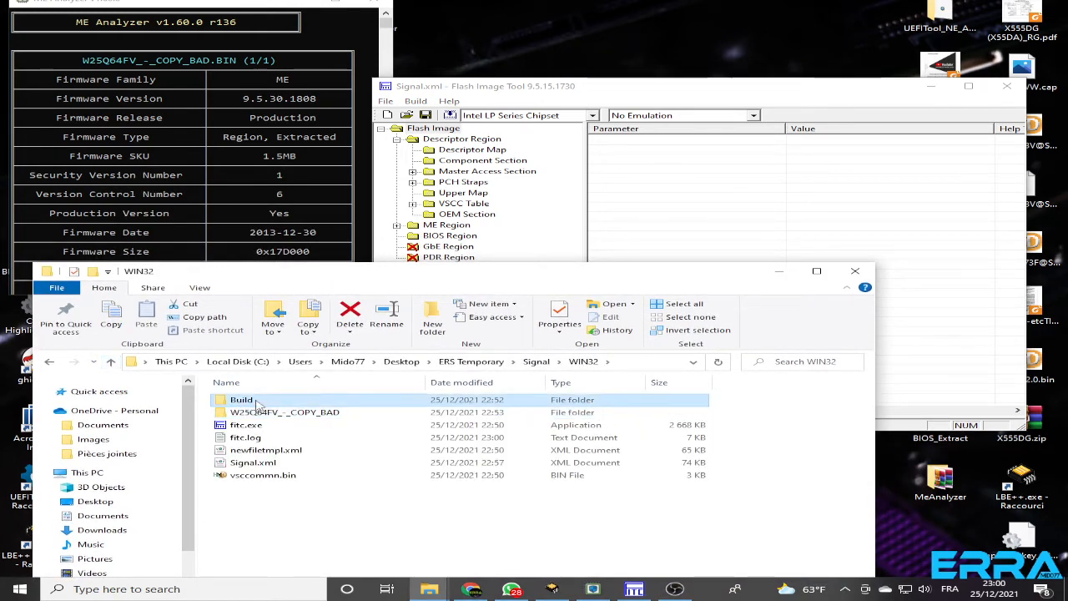
click(110, 363)
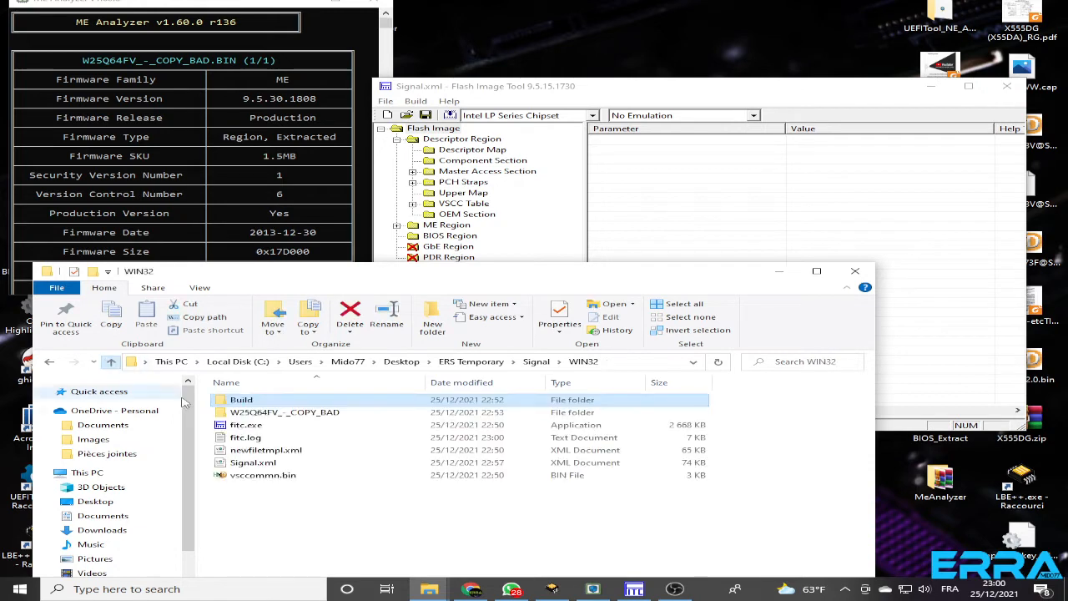
double_click(250, 401)
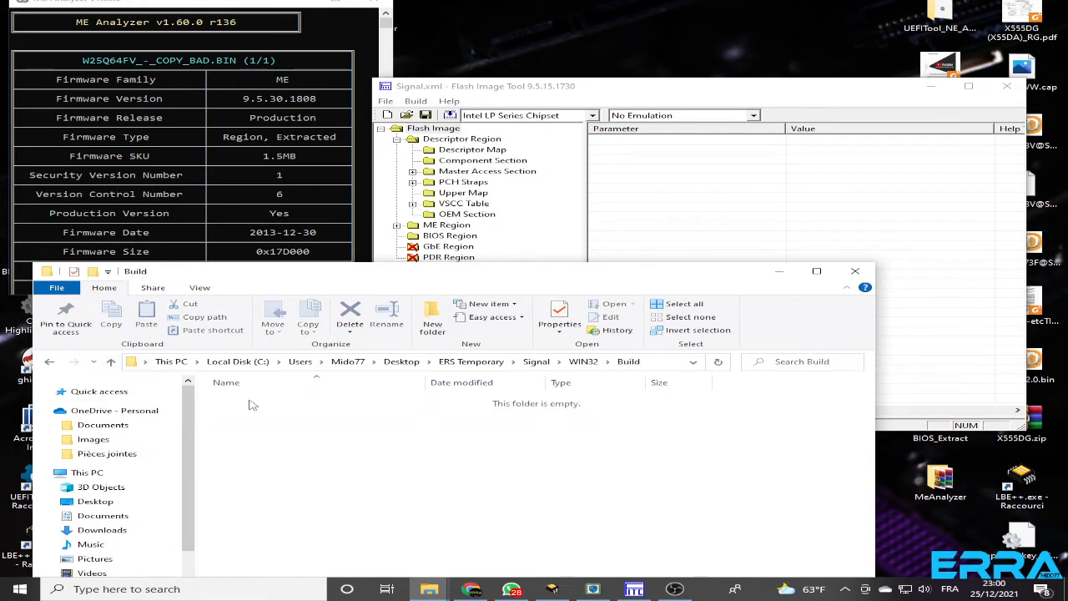
Build the flash image, accepting Boot Guard Profile 0 - No_FVME, and select outimage.bin in the Build folder
click(417, 100)
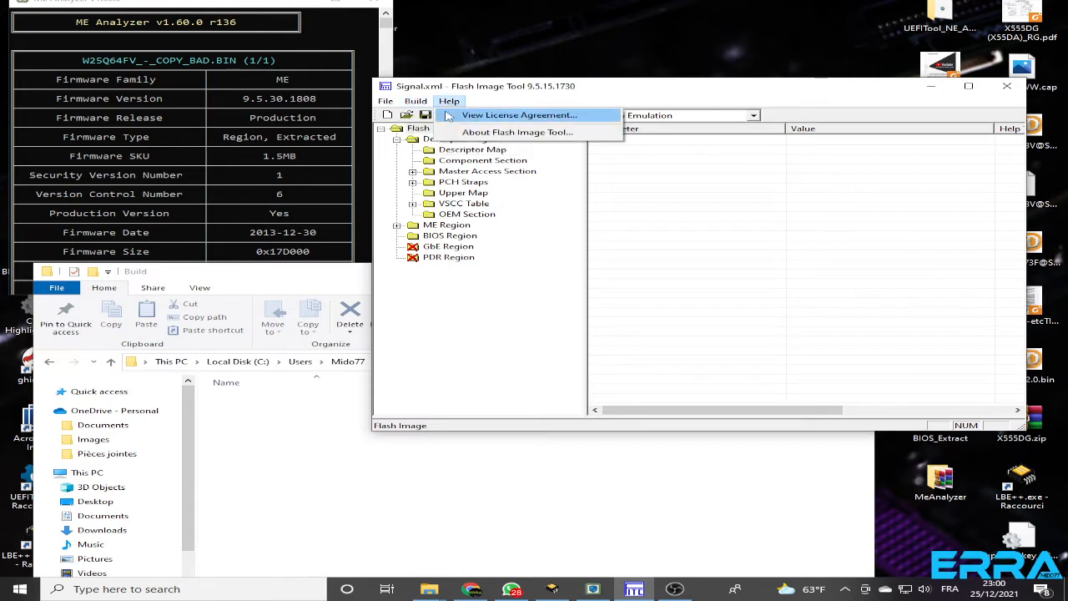
click(450, 116)
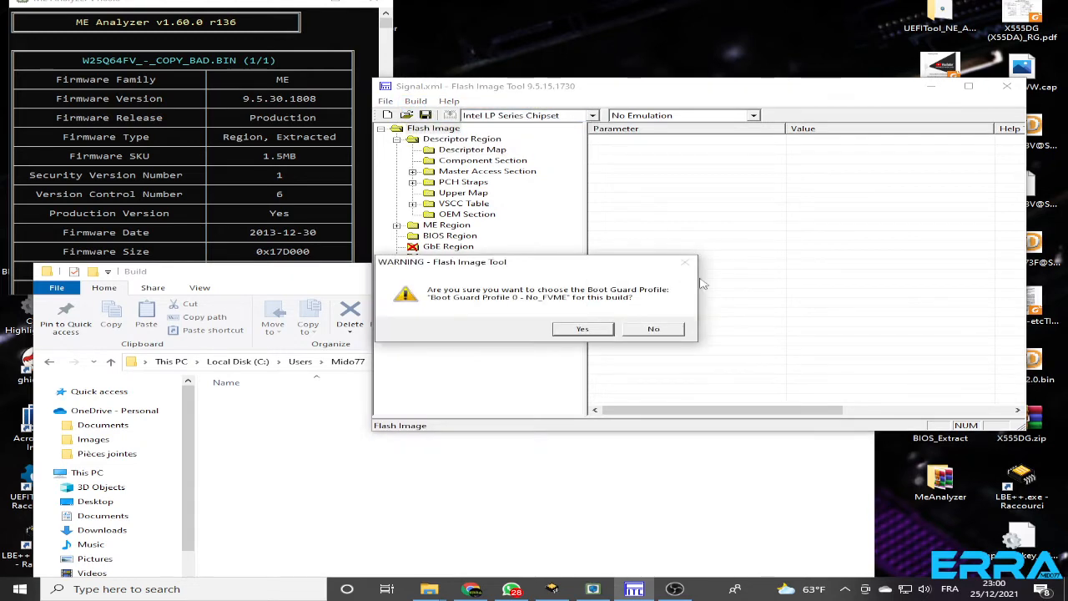
drag(567, 265, 675, 213)
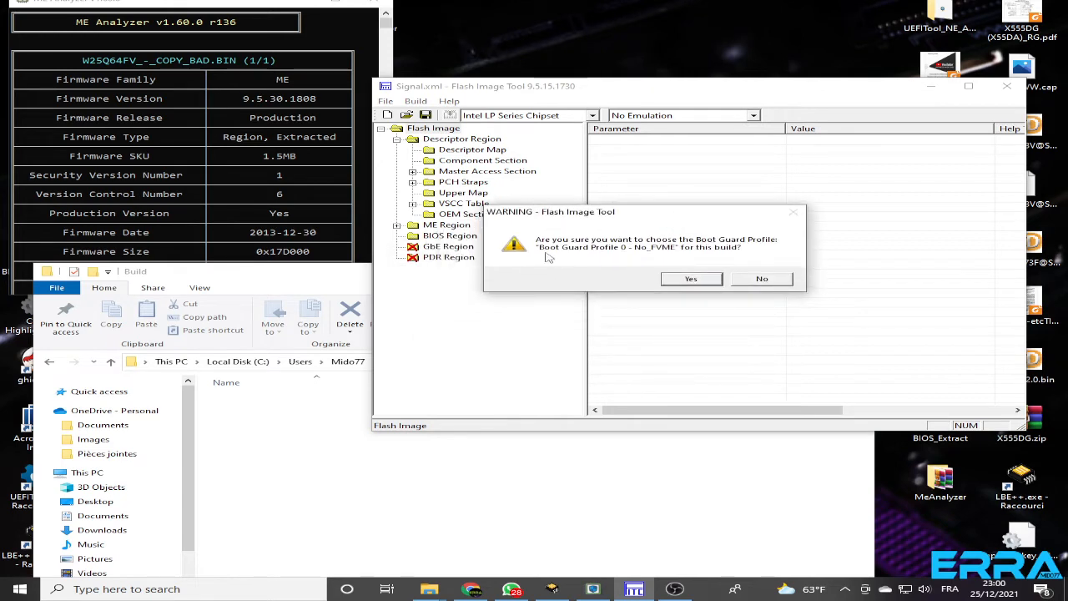
click(690, 278)
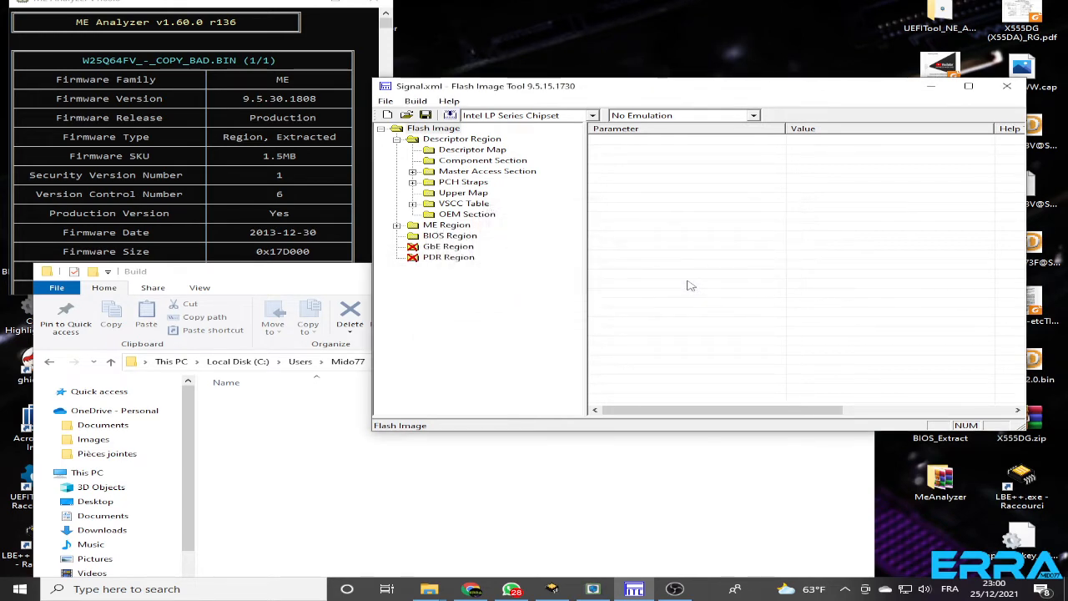
click(350, 464)
click(253, 403)
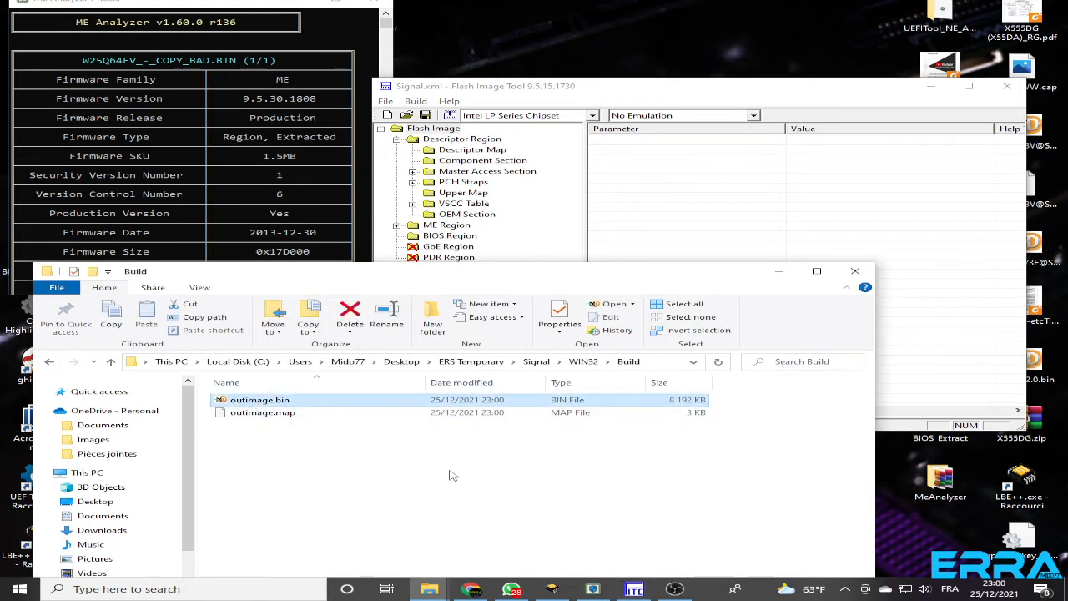
Check the repair request on Discord, return to the Build folder and rename outimage.bin as outimage NEW.bin
click(474, 590)
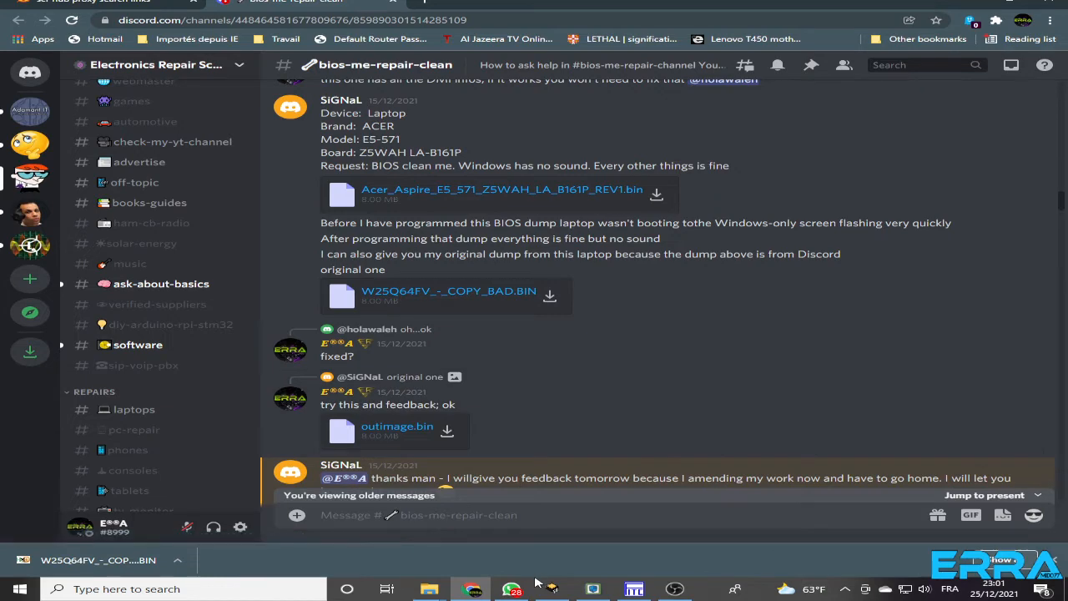
mouse_move(431, 593)
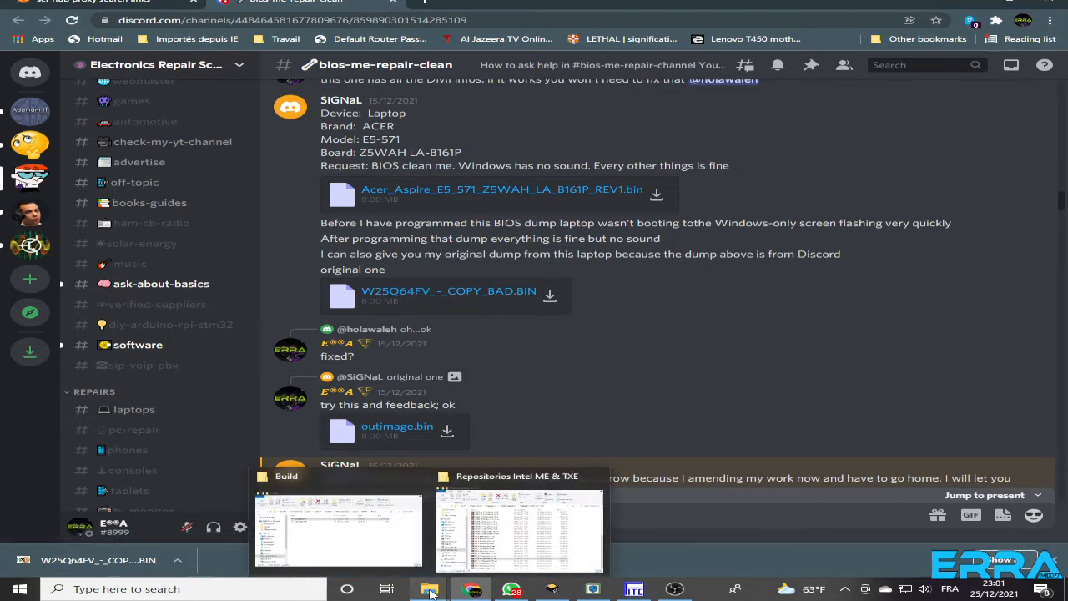
click(375, 553)
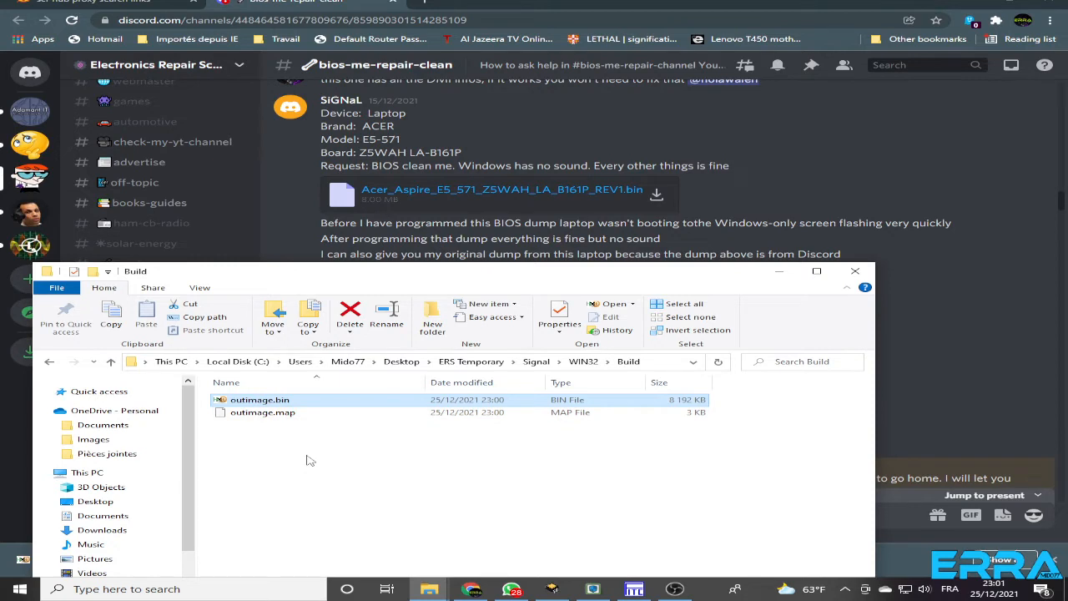
key(F2)
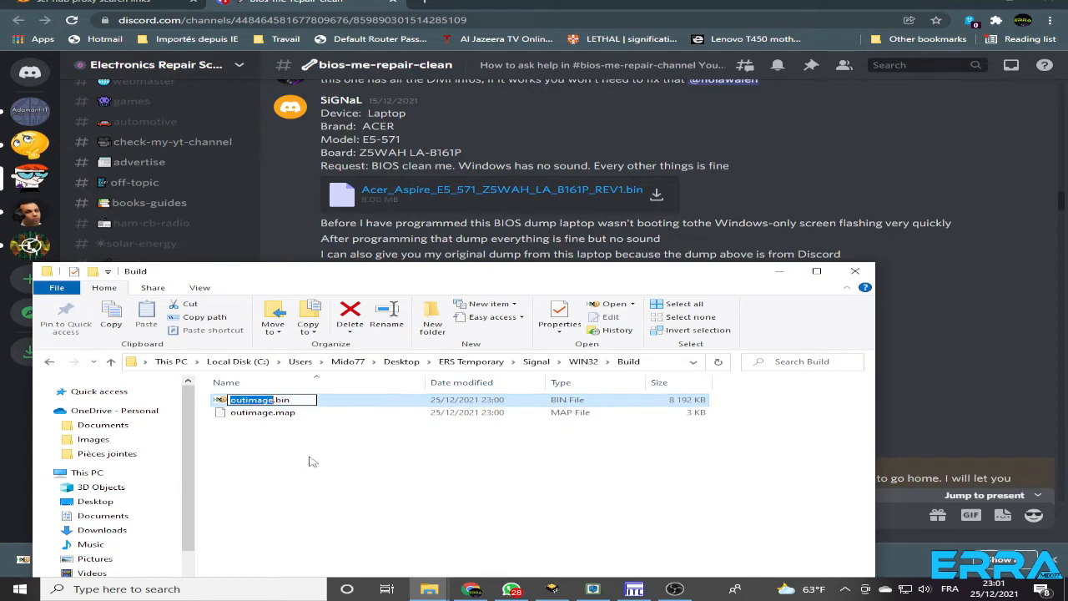
click(274, 400)
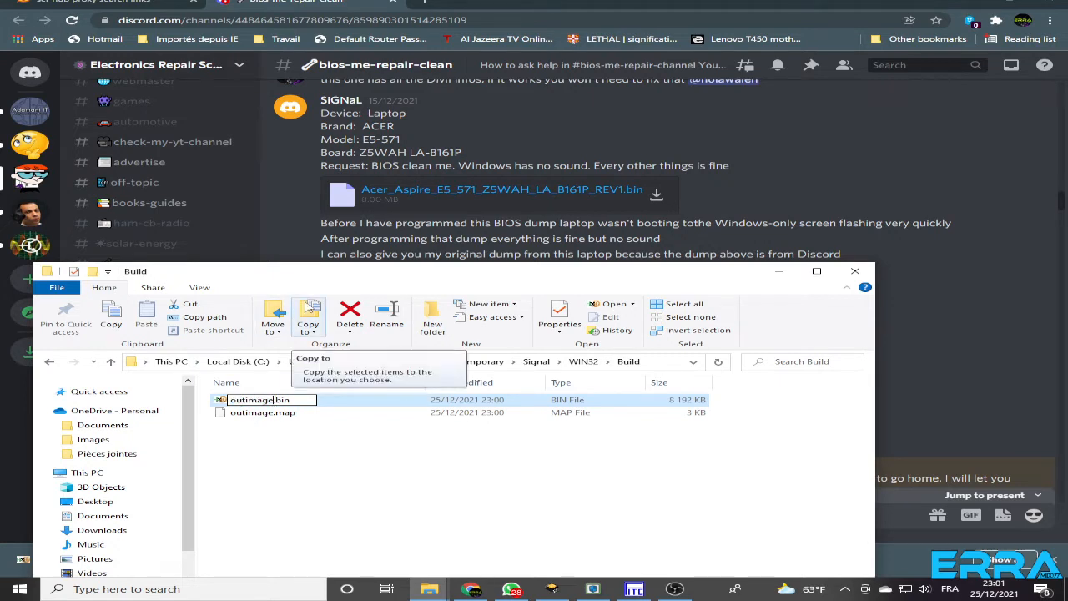
text(NE)
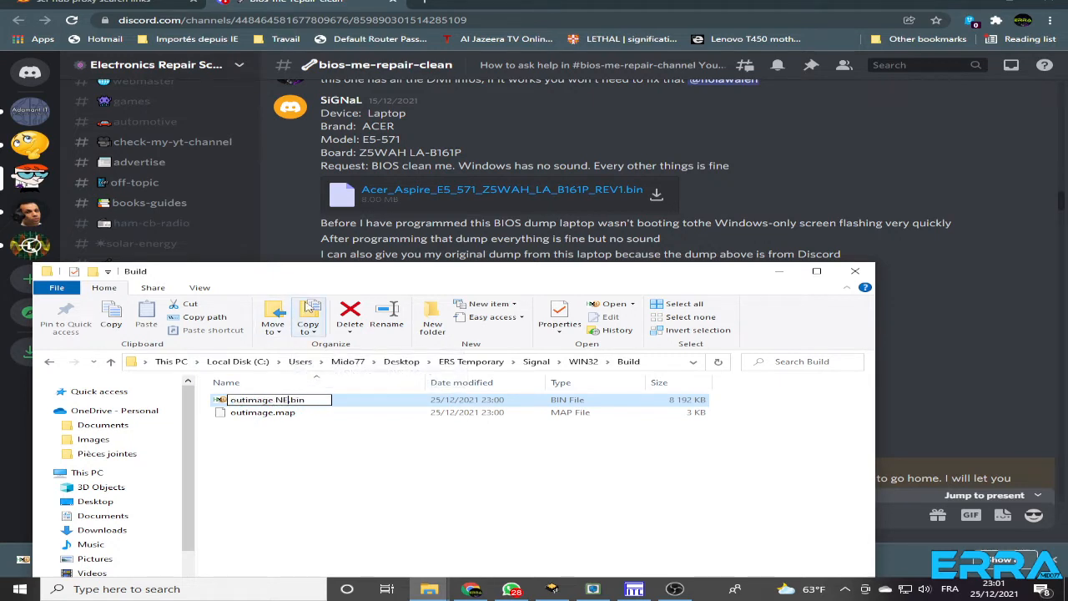
text(W)
click(311, 479)
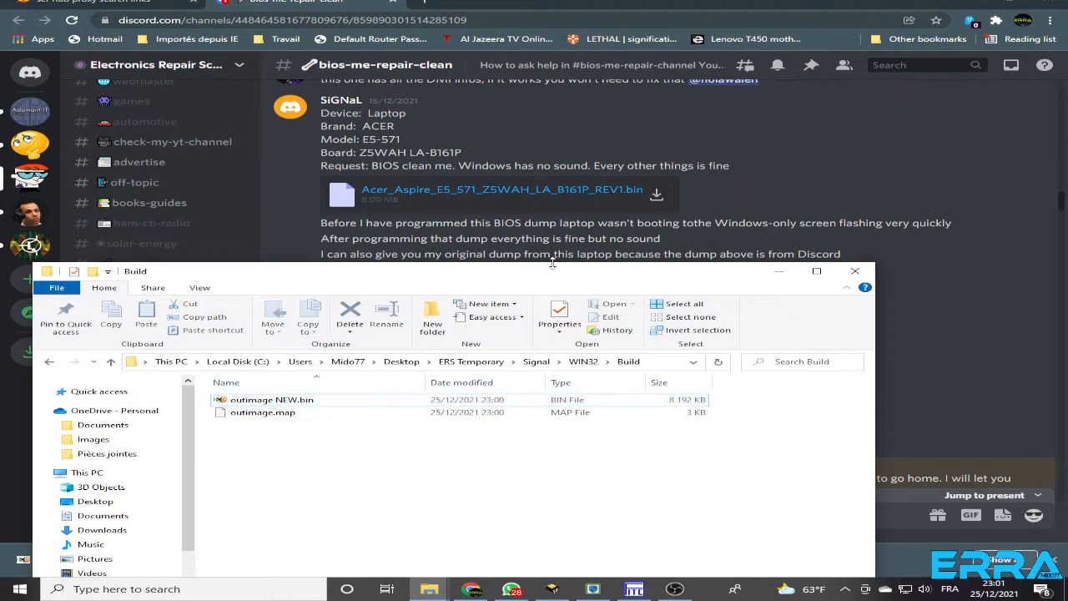
Download the outimage.bin posted in the Discord thread and save it in the Build folder inside WIN32
click(342, 4)
click(448, 434)
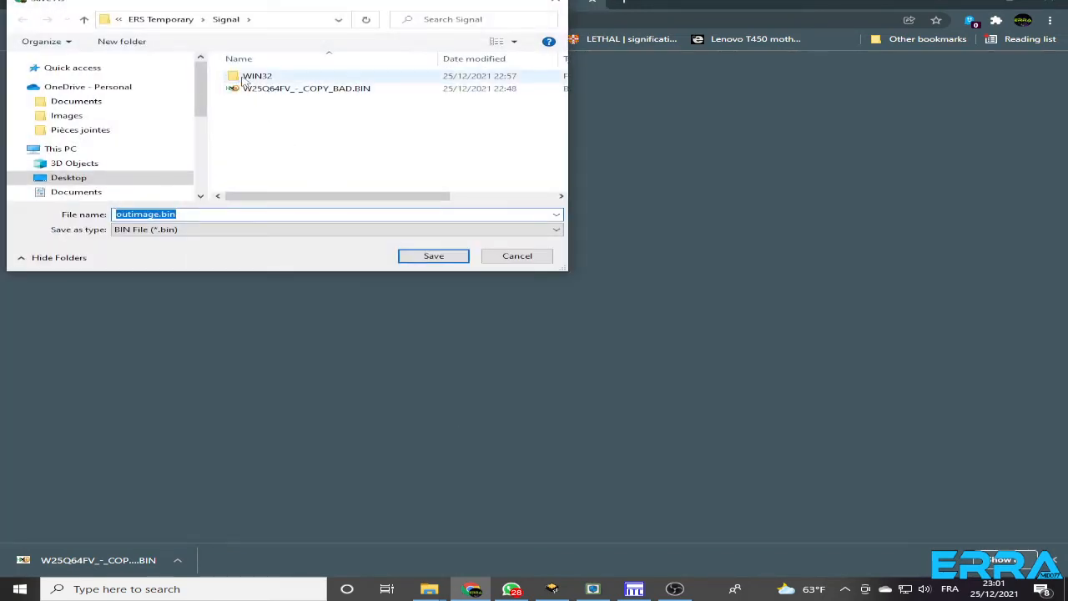
double_click(249, 76)
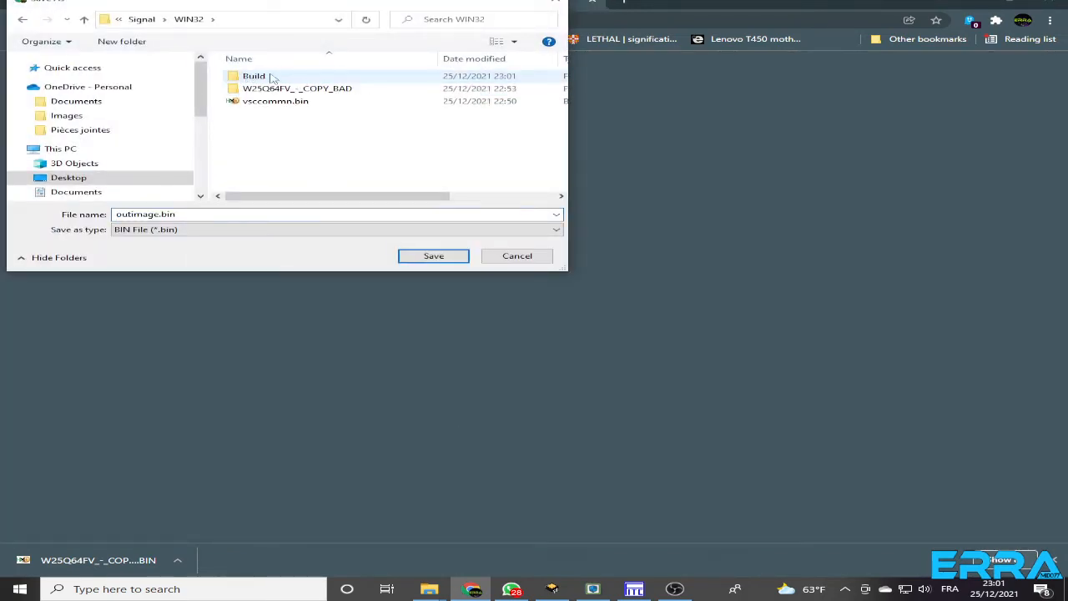
double_click(253, 77)
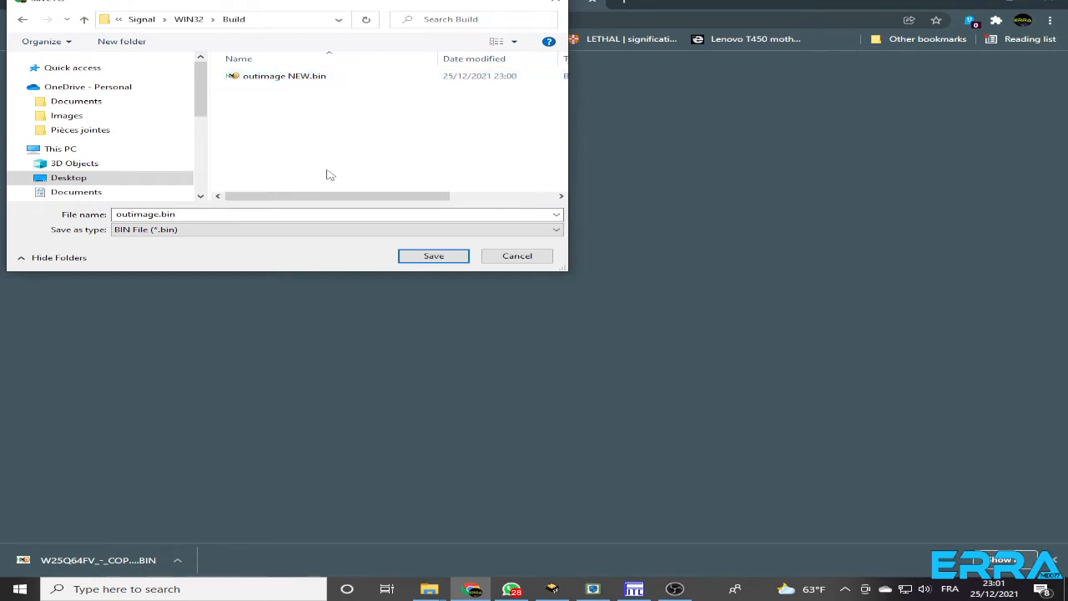
click(428, 260)
click(427, 259)
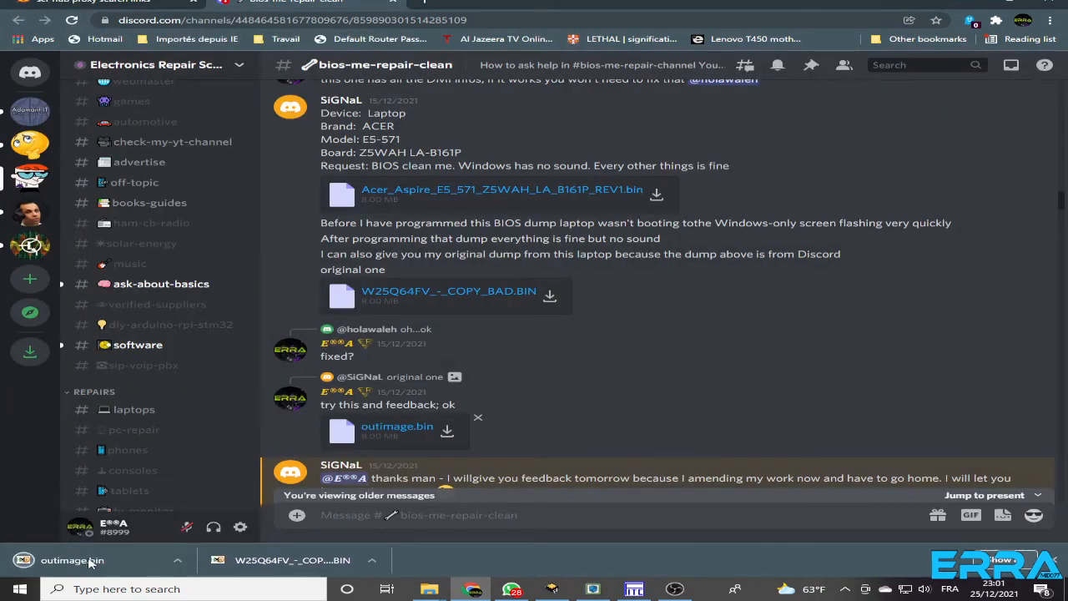
Switch to the Build folder in File Explorer and refresh its file list
right_click(89, 563)
click(429, 589)
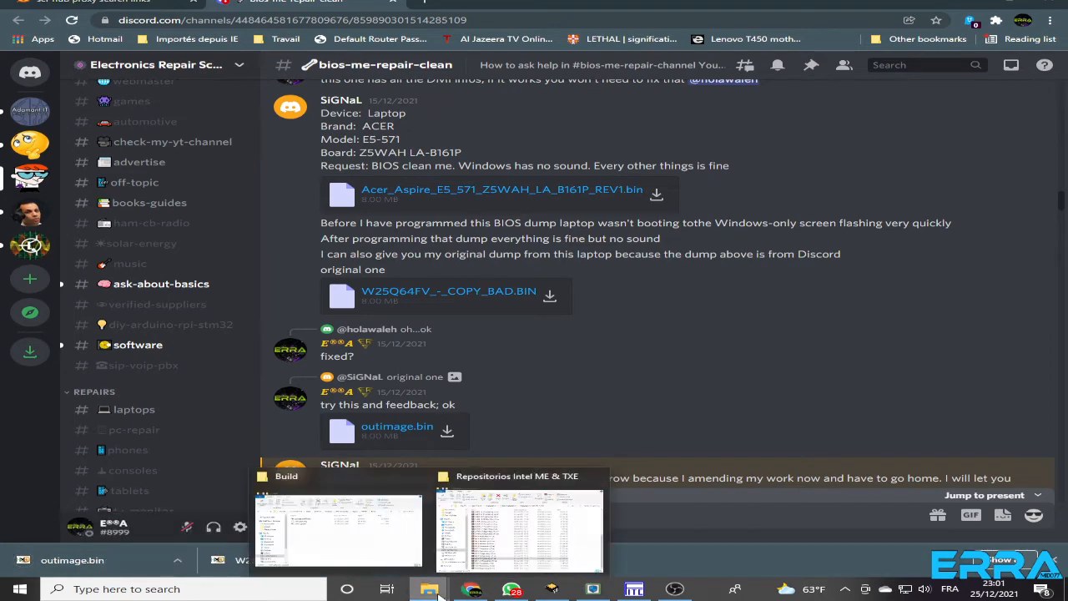
click(297, 519)
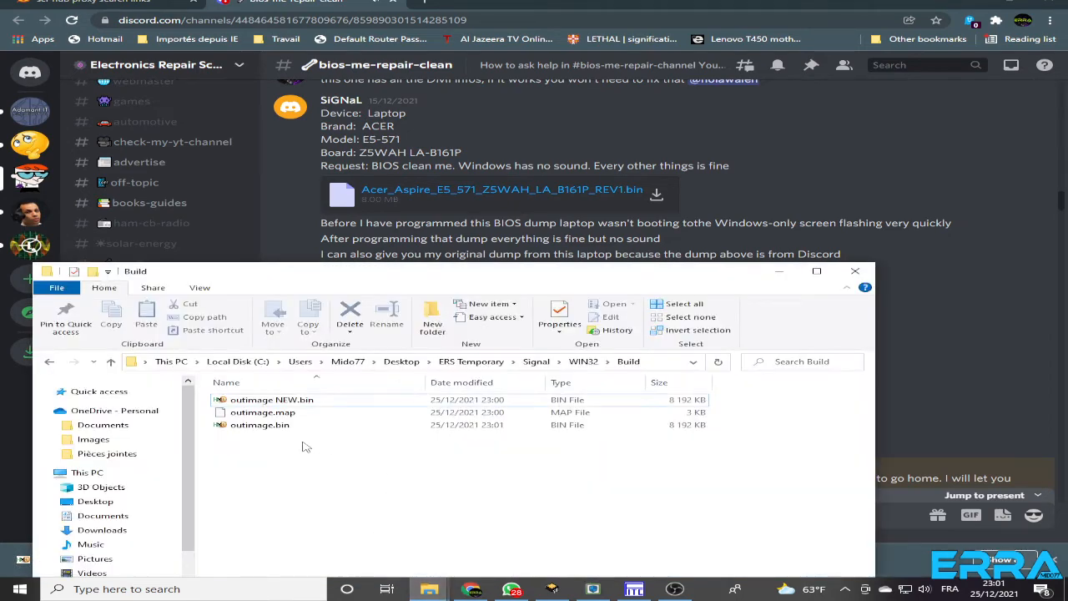
right_click(280, 466)
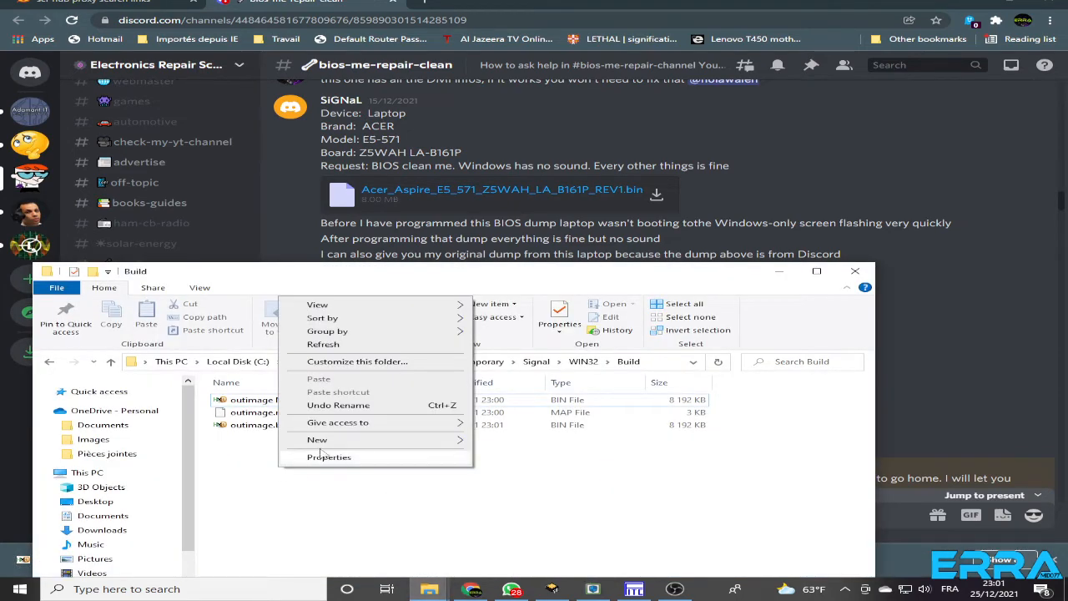
click(321, 344)
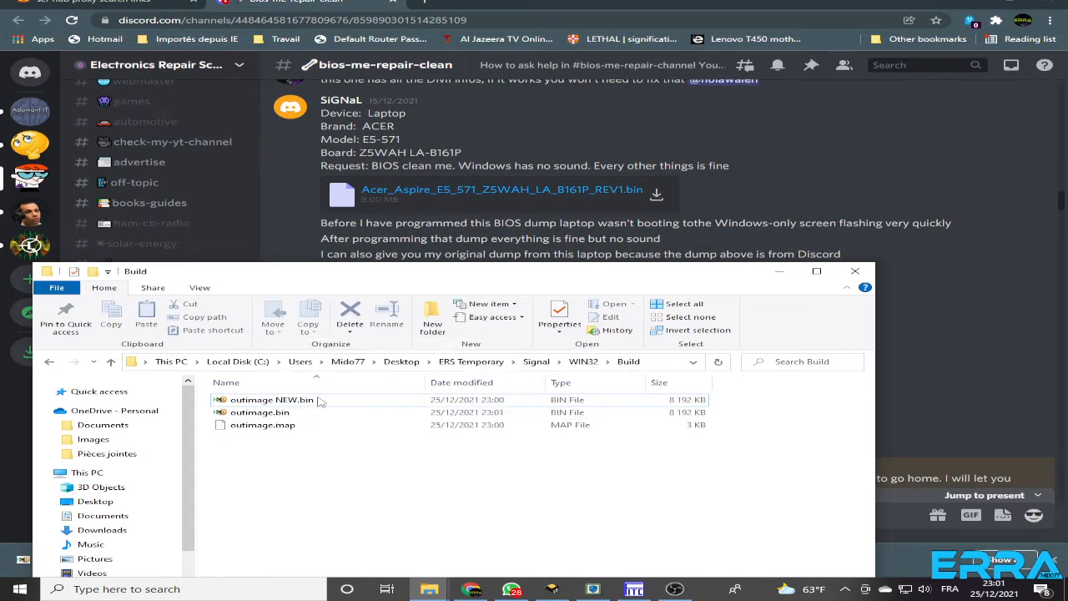
Open outimage.bin and outimage NEW.bin together in HxD and reposition the HxD window
click(256, 413)
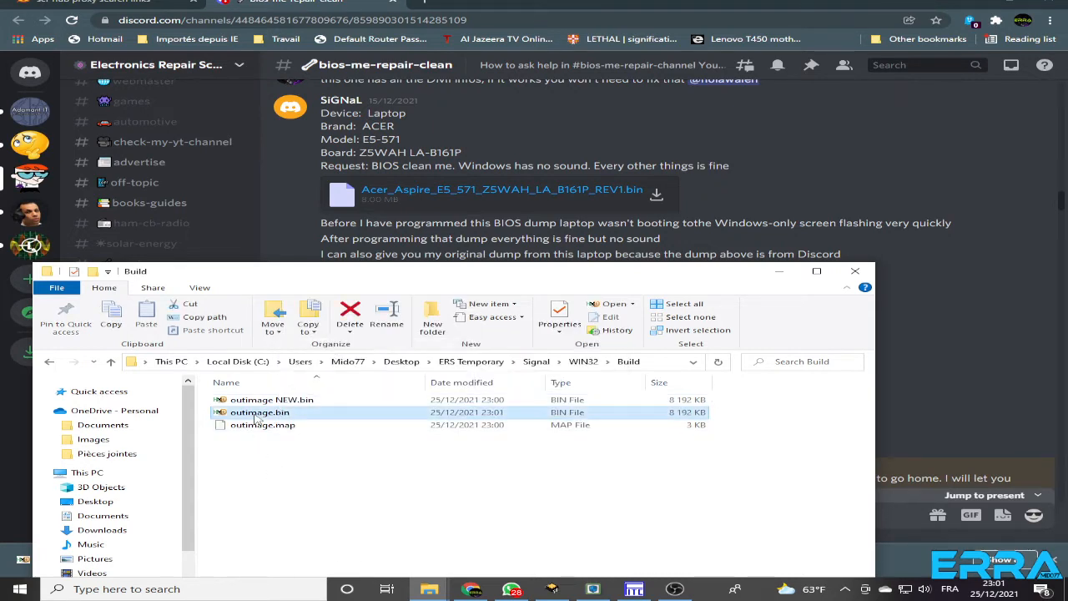
ctrl+click(271, 403)
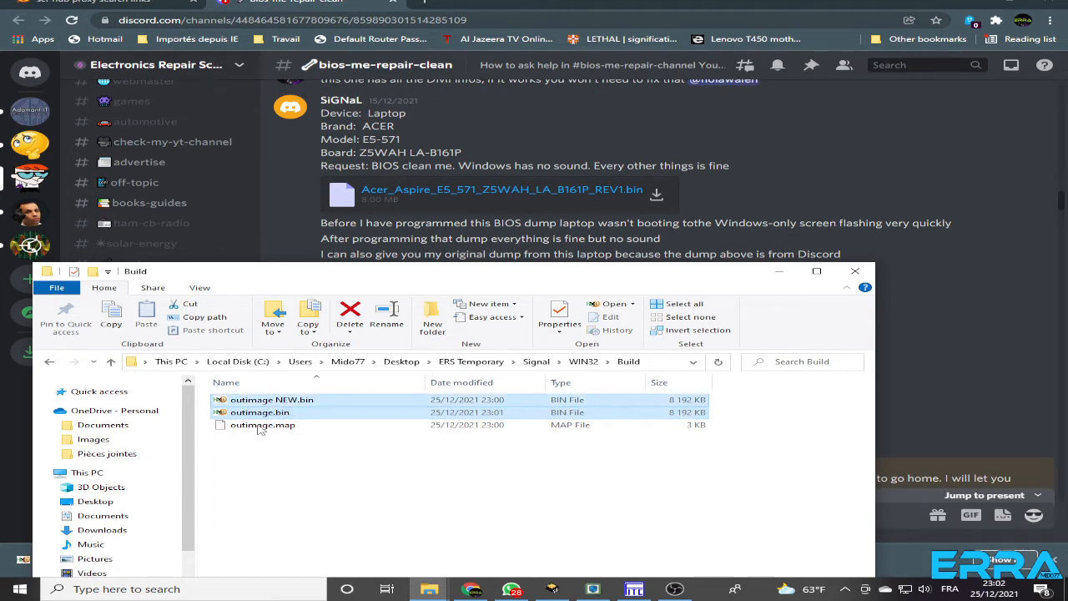
key(Return)
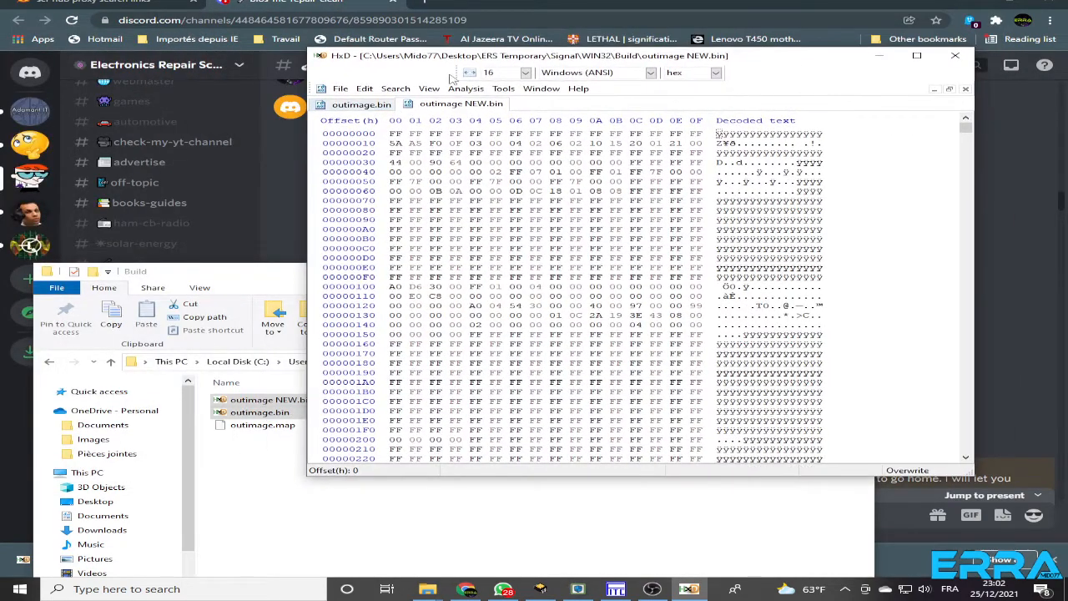
drag(752, 60, 693, 201)
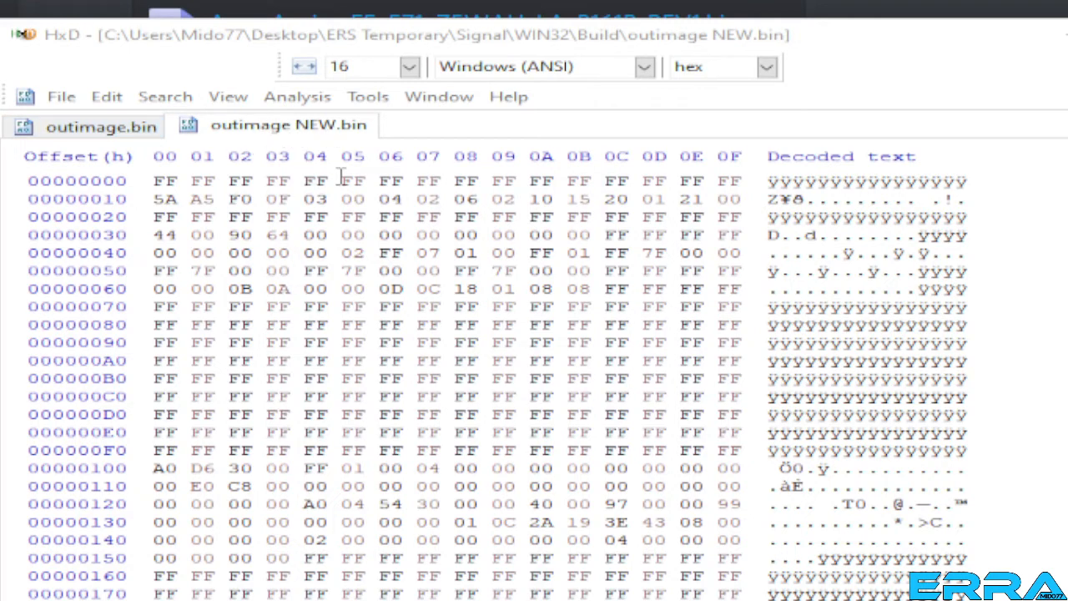
Compare all data of outimage NEW.bin and outimage.bin in HxD with the windows tiled vertically
click(318, 108)
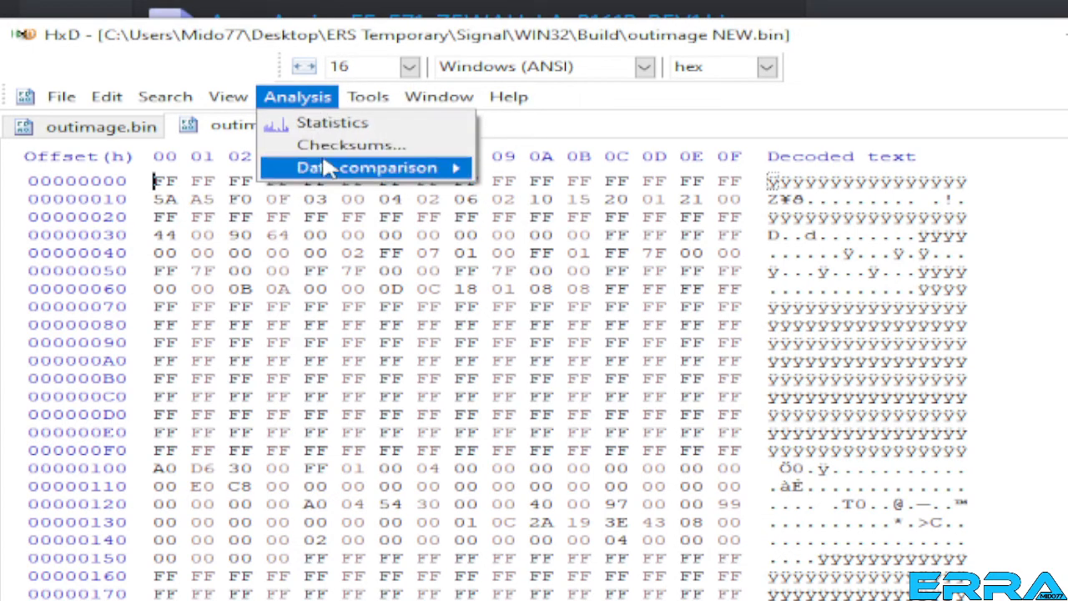
mouse_move(342, 171)
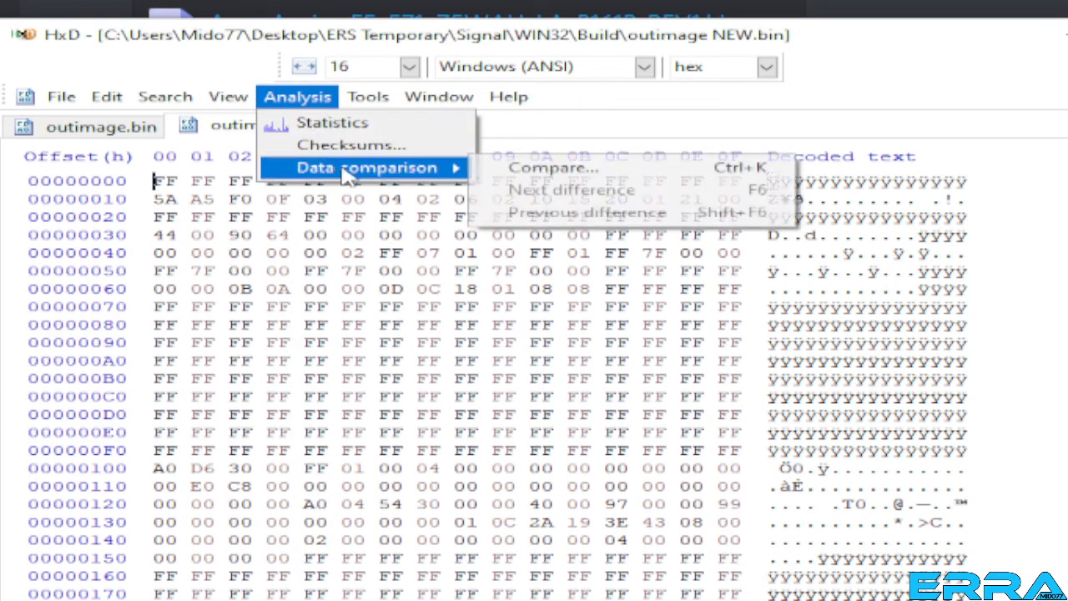
click(491, 168)
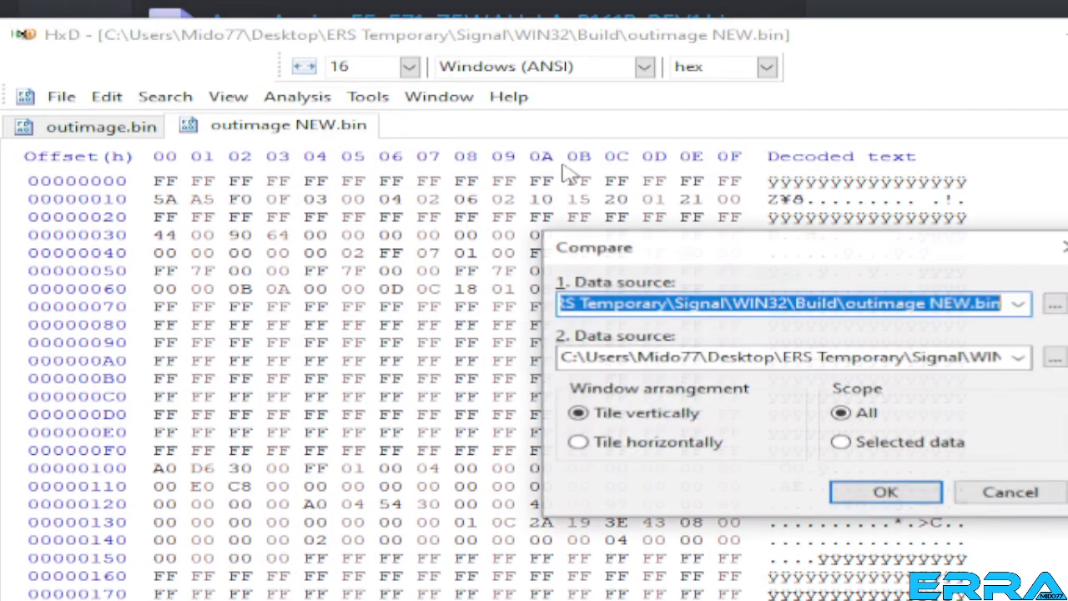
click(887, 493)
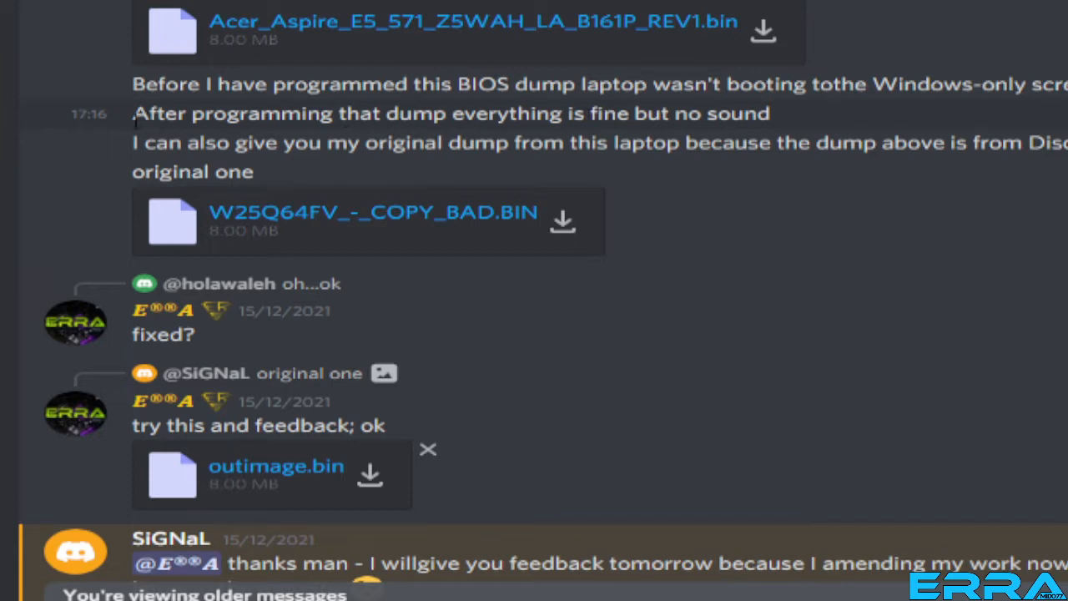
Highlight the no-sound complaint in the Discord repair request and review the replies and attachments below it
drag(135, 119, 784, 117)
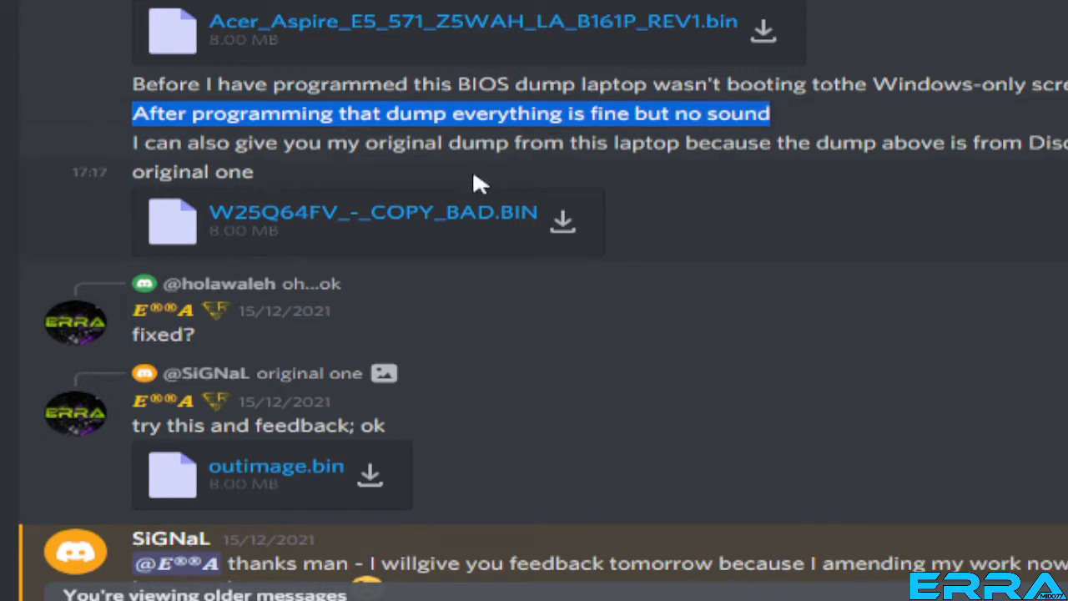
scroll(305, 410, down, 3)
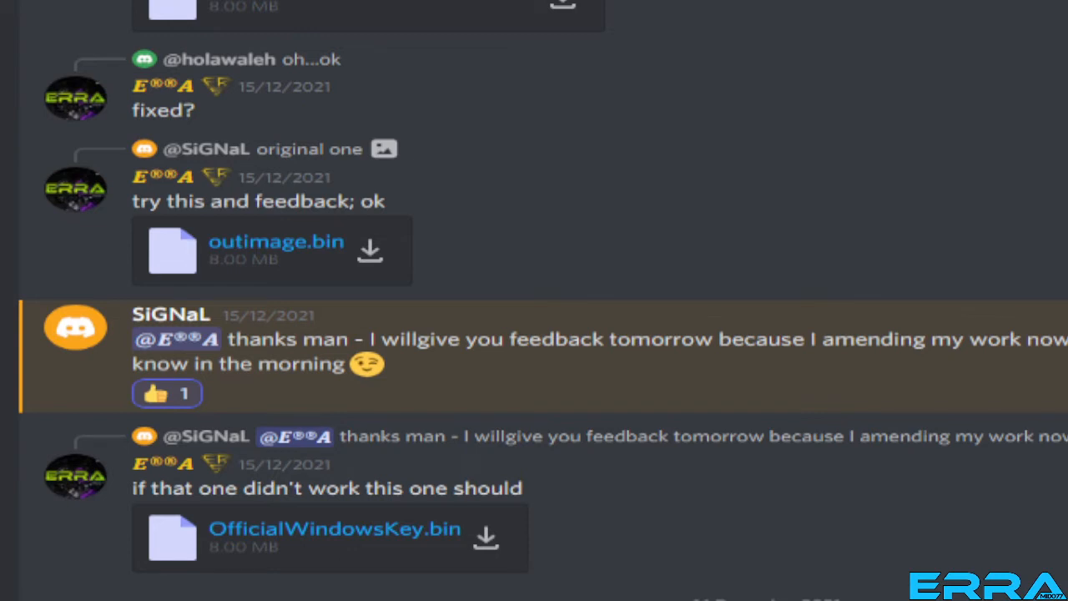
Return to HxD, dismiss the comparison result for the two outimage files and close HxD
key(alt+Tab)
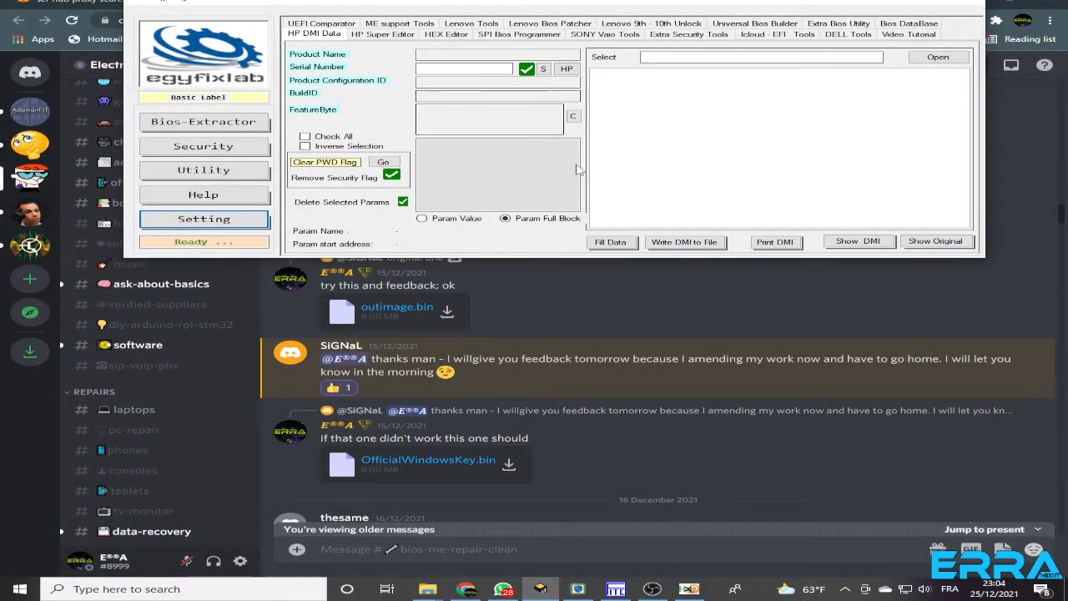
mouse_move(620, 1)
mouse_down()
mouse_move(642, 0)
mouse_move(600, 1)
mouse_up()
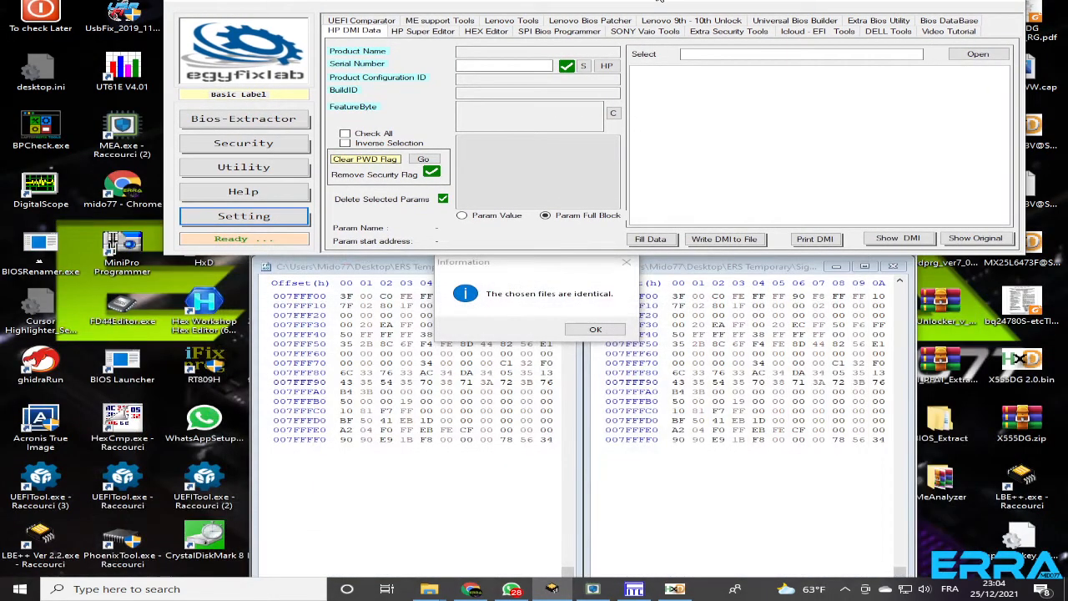
drag(660, 1, 614, 4)
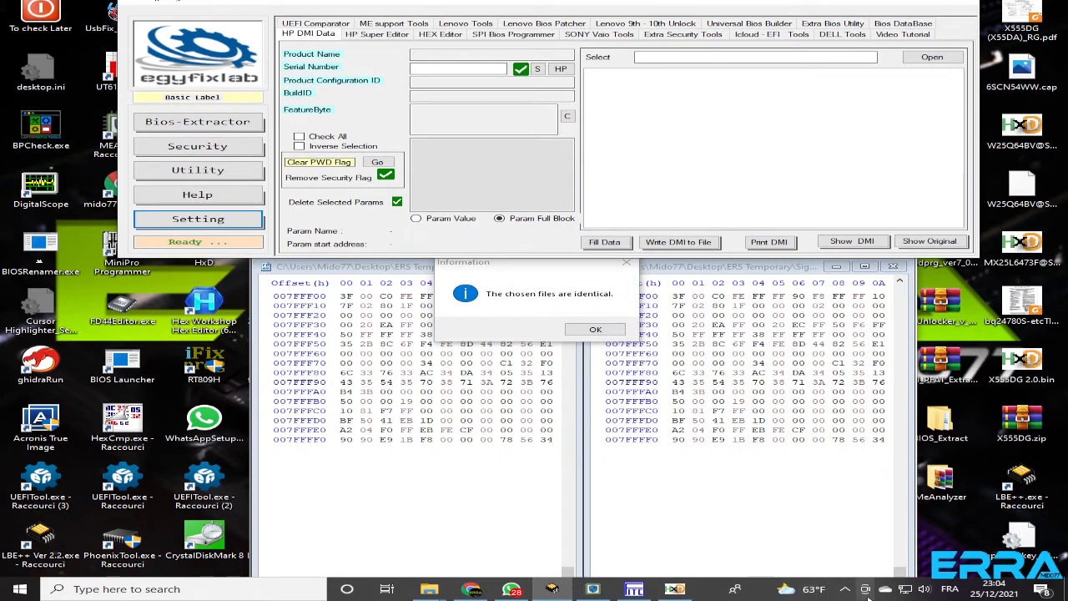
click(691, 508)
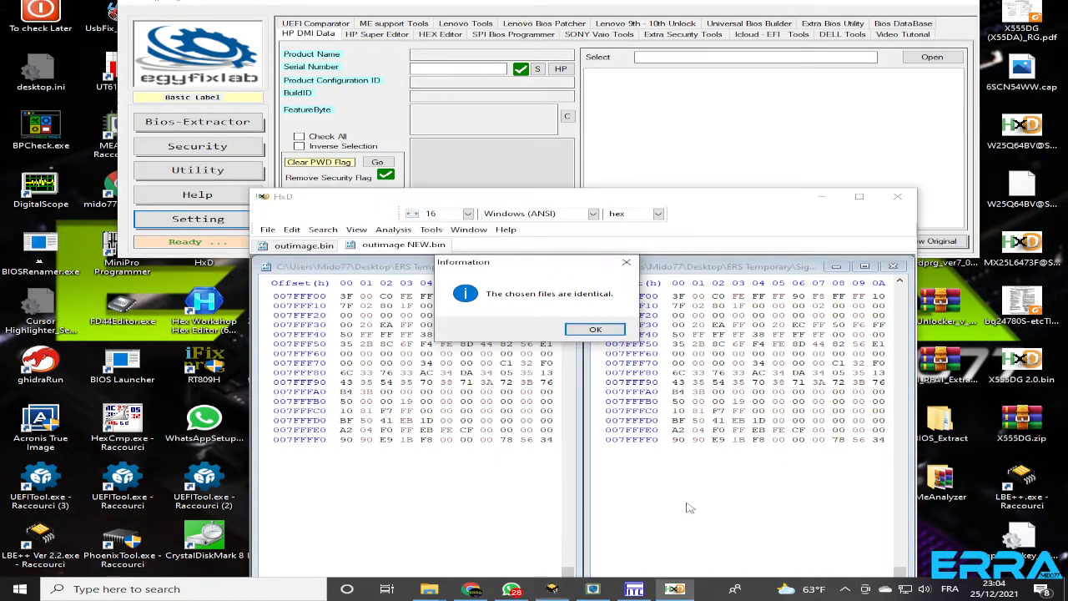
click(595, 330)
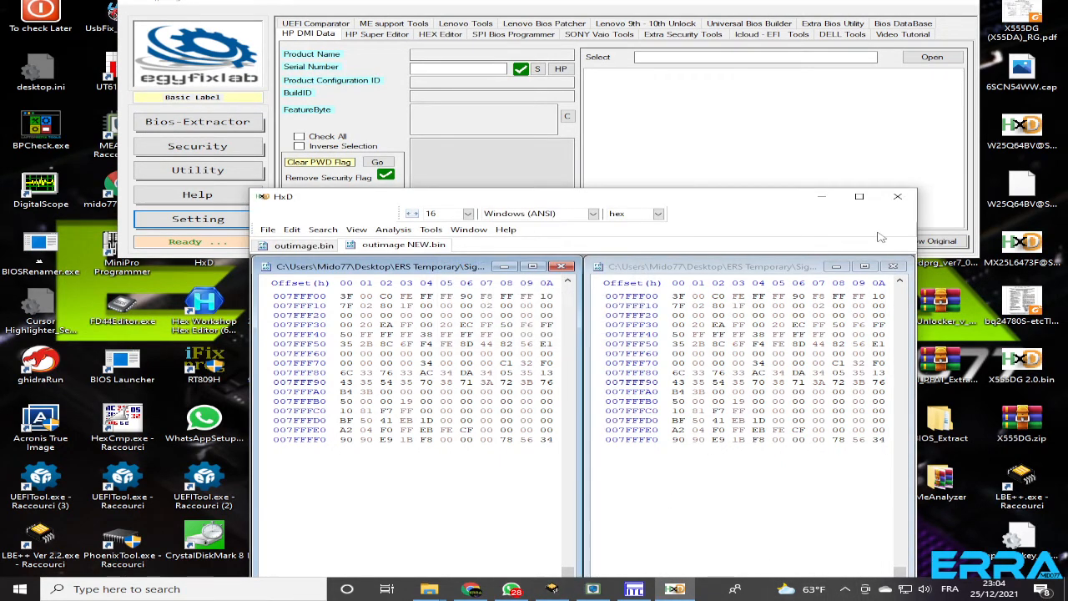
click(902, 202)
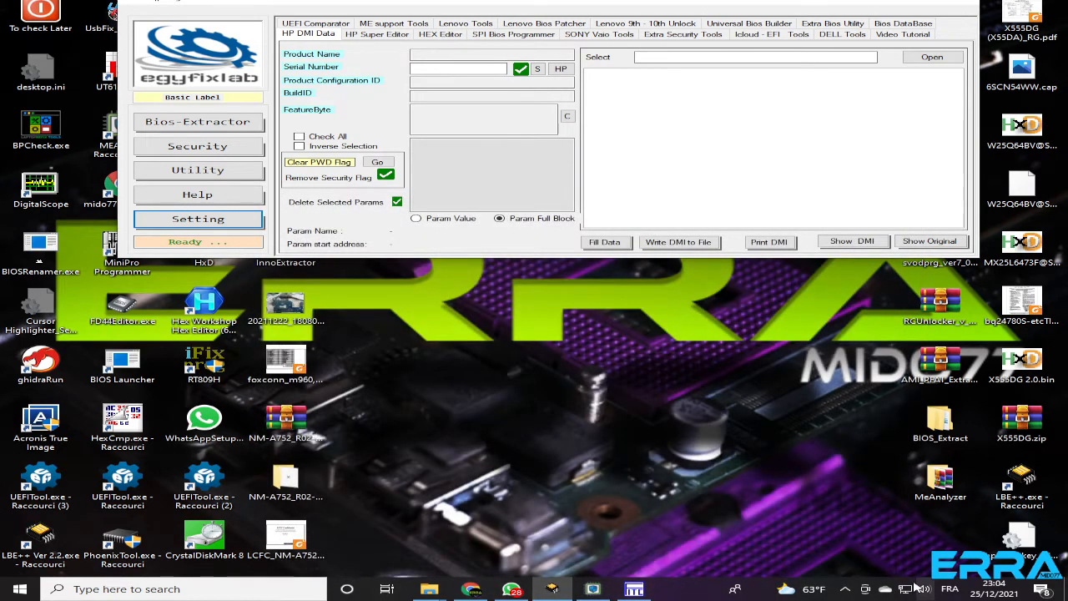
Close the Repositorios Intel ME & TXE folder window, and bring up and reposition the Build folder window
click(846, 589)
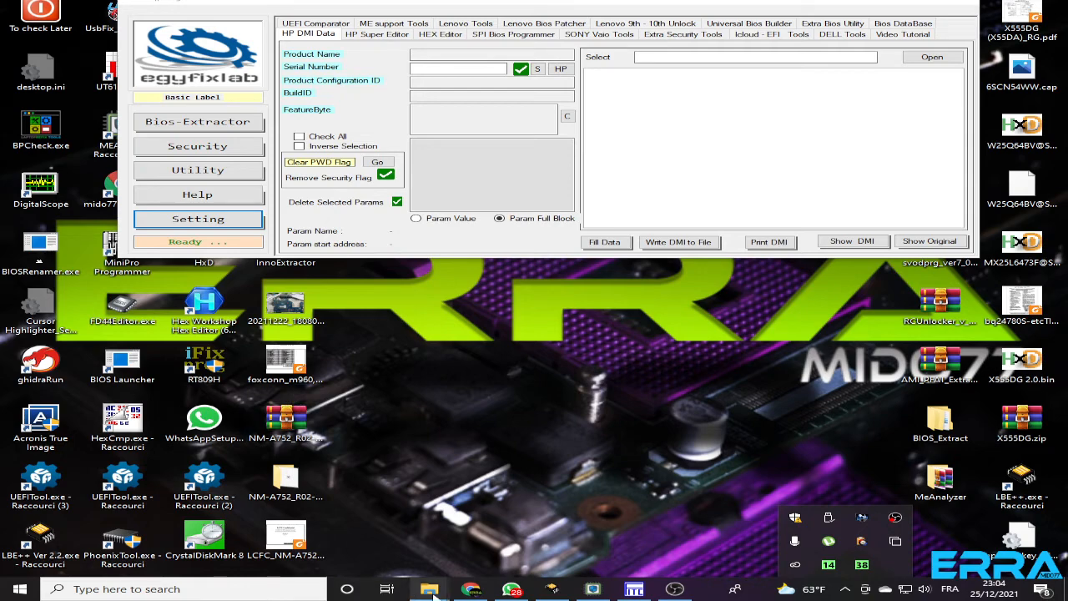
mouse_move(428, 589)
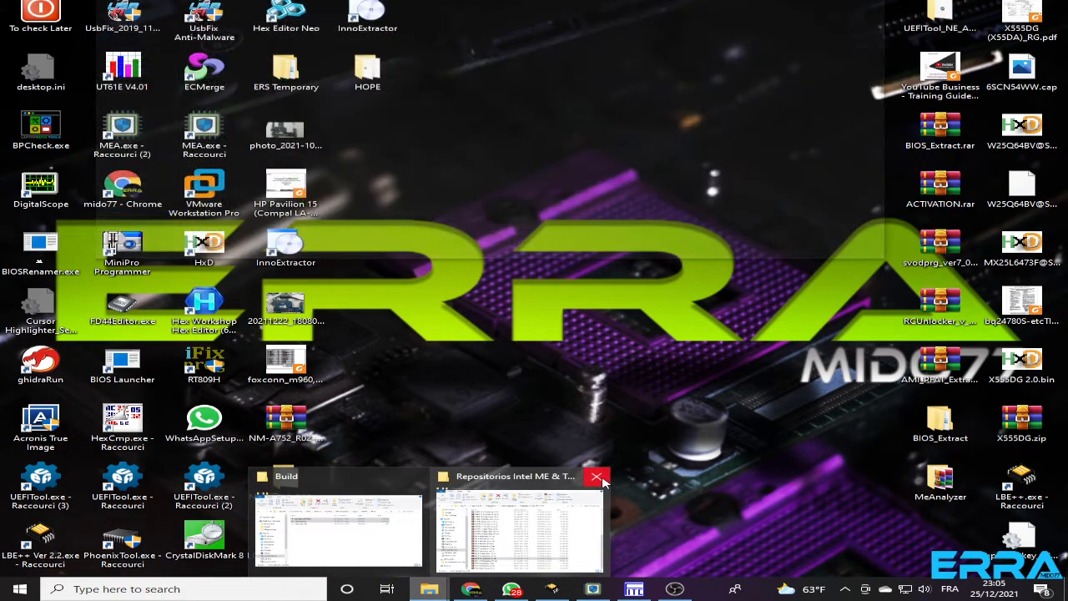
click(599, 476)
click(425, 552)
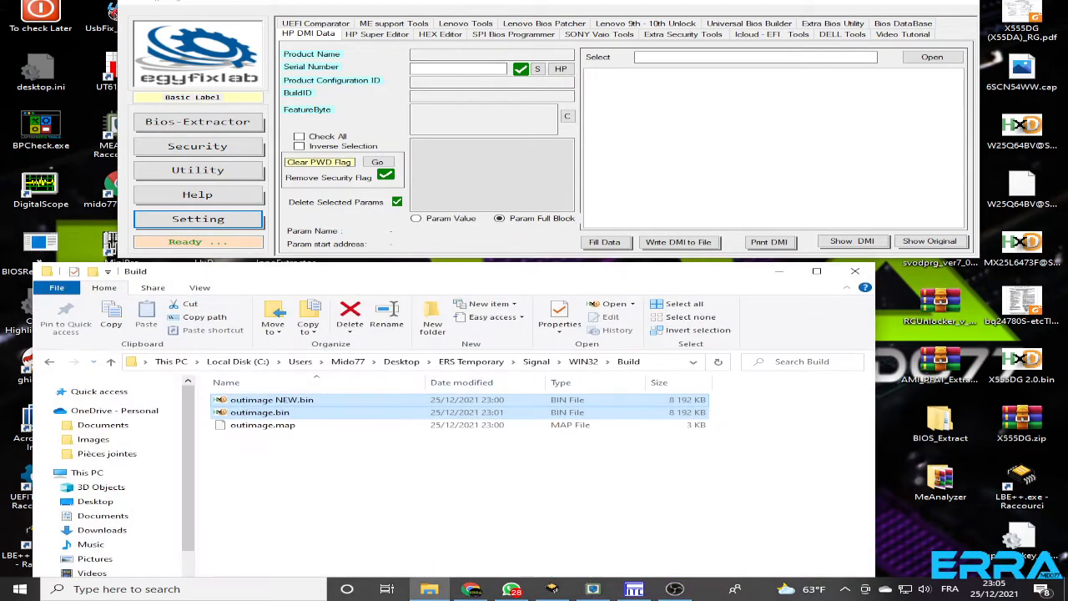
drag(424, 275, 503, 165)
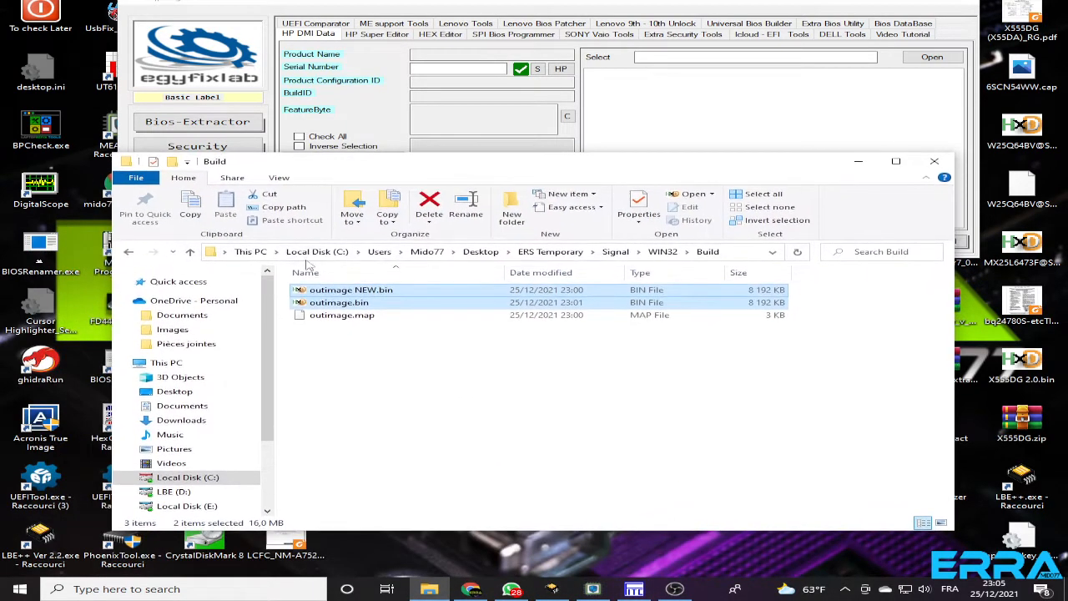
Go back up to the Signal folder in ERS Temporary and create a new folder there with the default name
click(192, 252)
click(191, 252)
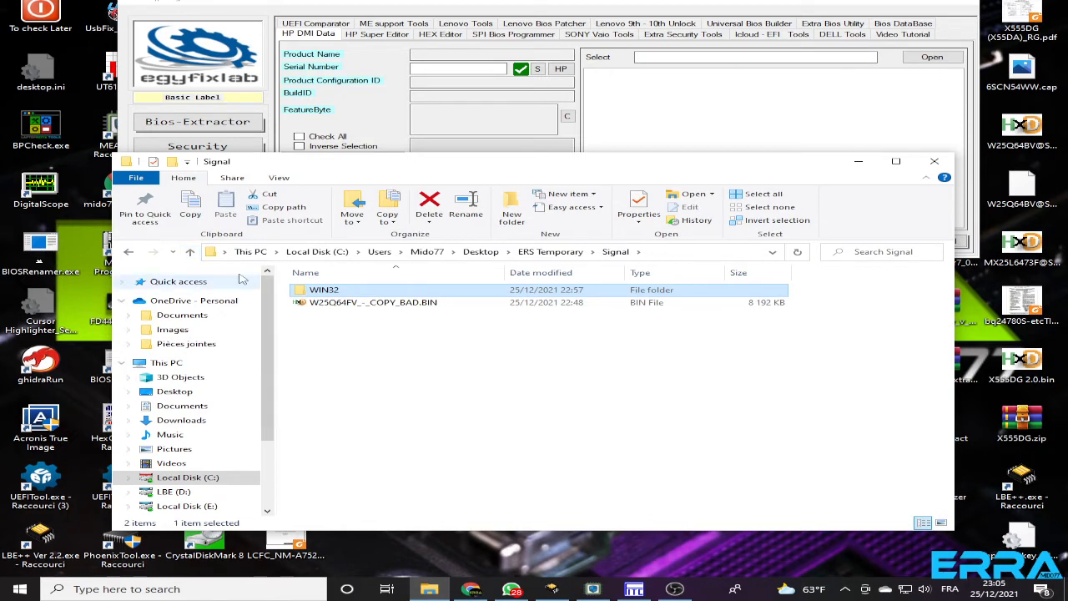
click(190, 253)
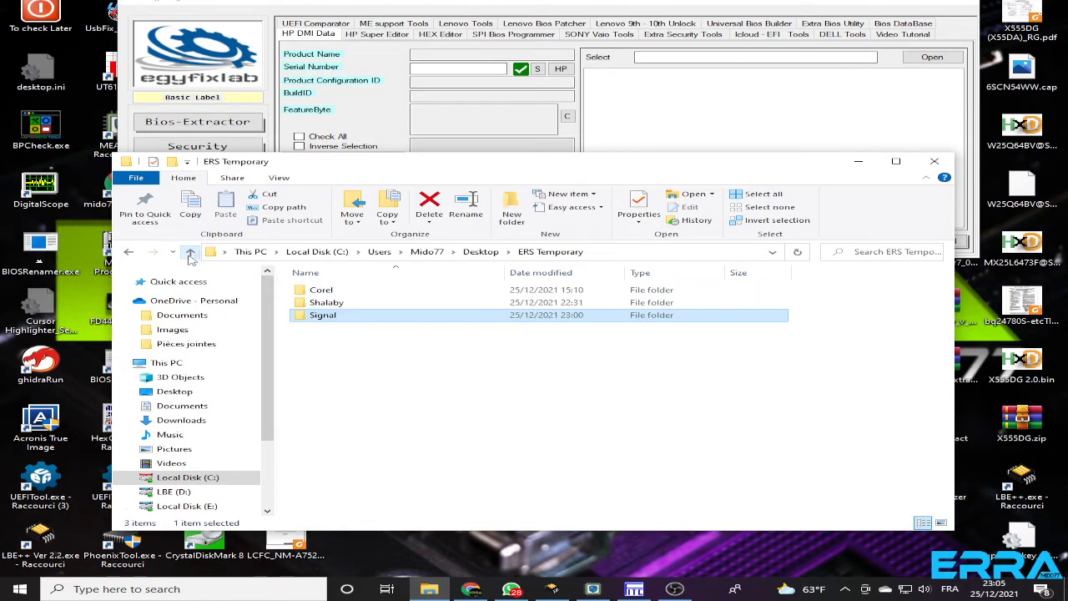
double_click(322, 321)
right_click(353, 377)
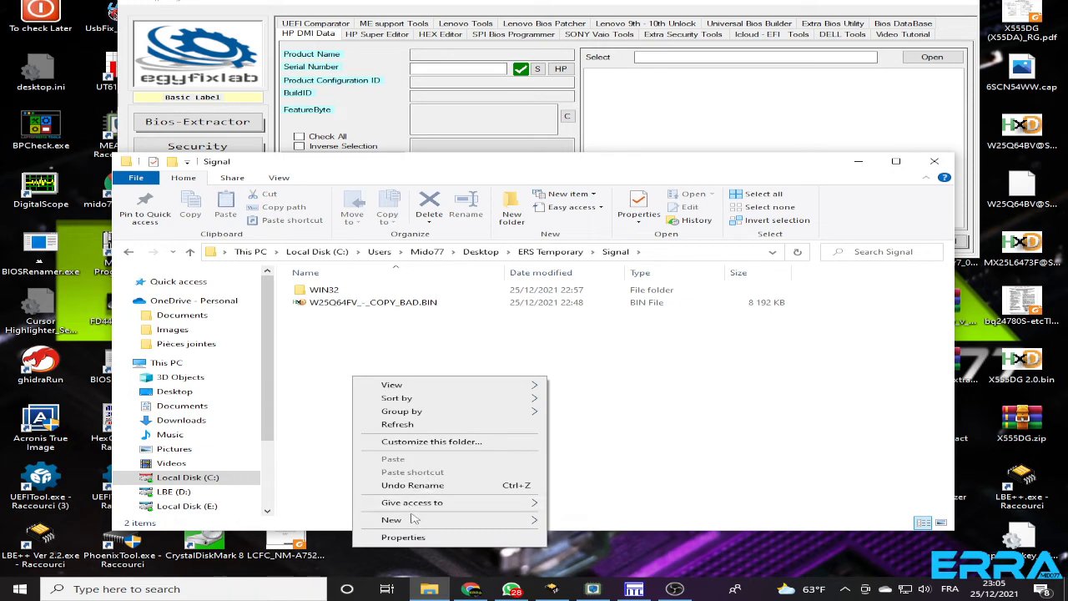
mouse_move(512, 523)
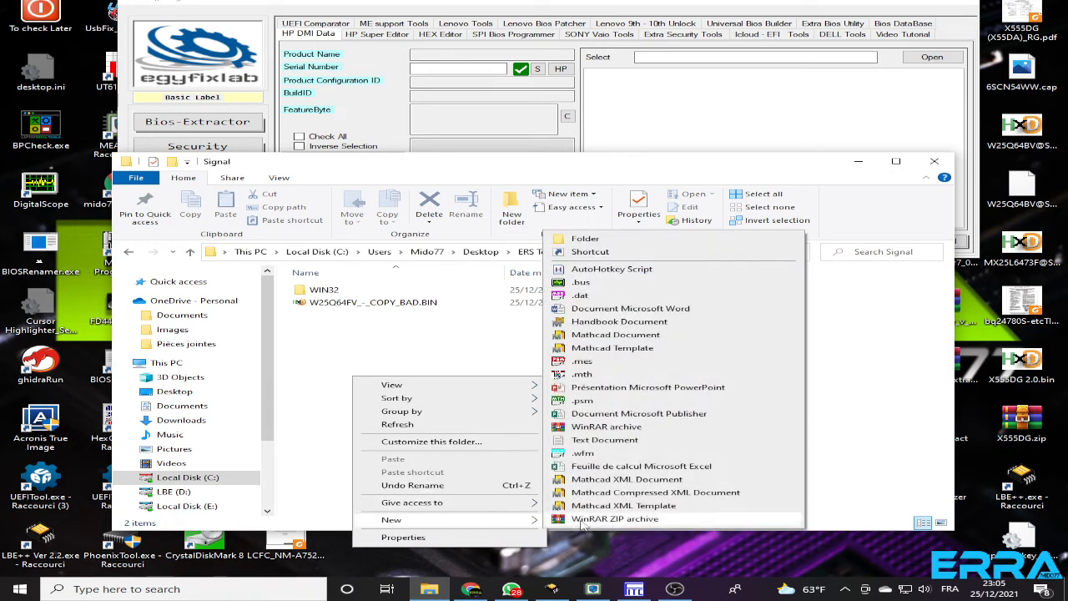
click(585, 239)
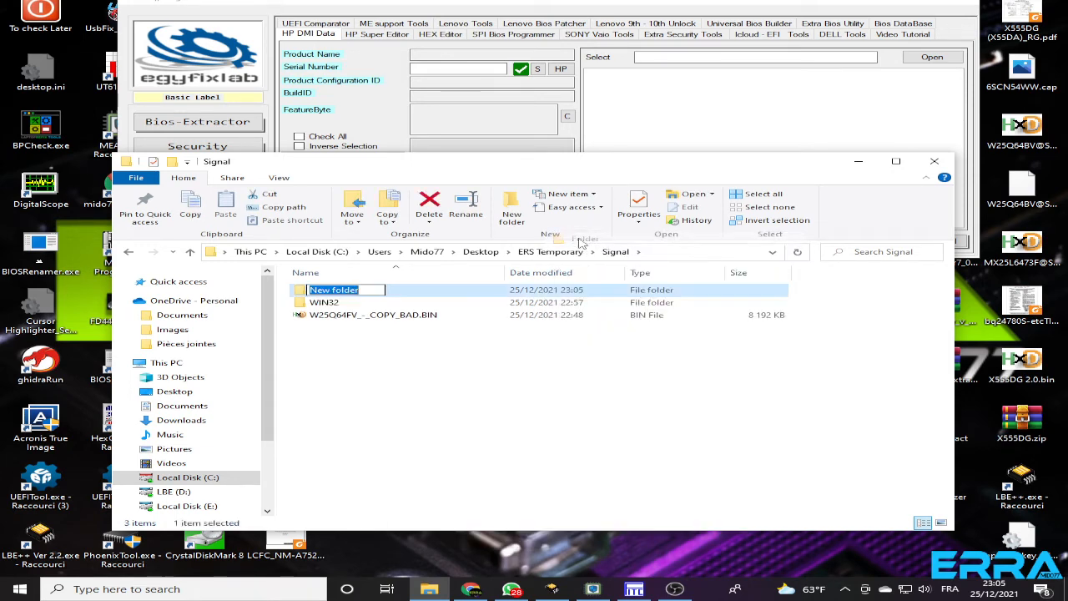
Copy W25Q64FV_-_COPY_BAD.BIN from the Signal folder into its New folder
click(306, 320)
right_click(306, 319)
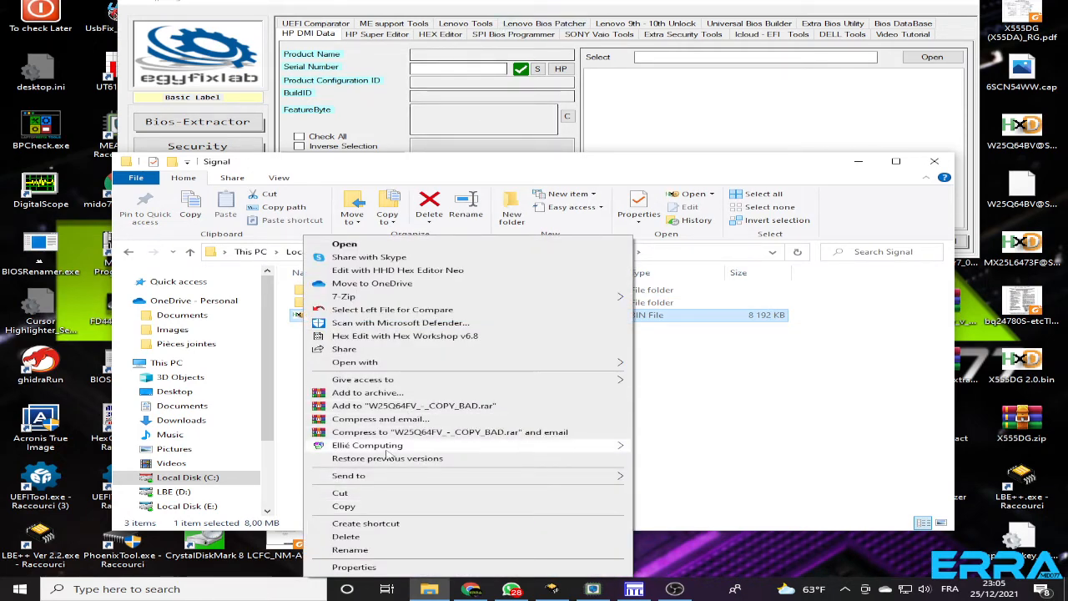
click(344, 507)
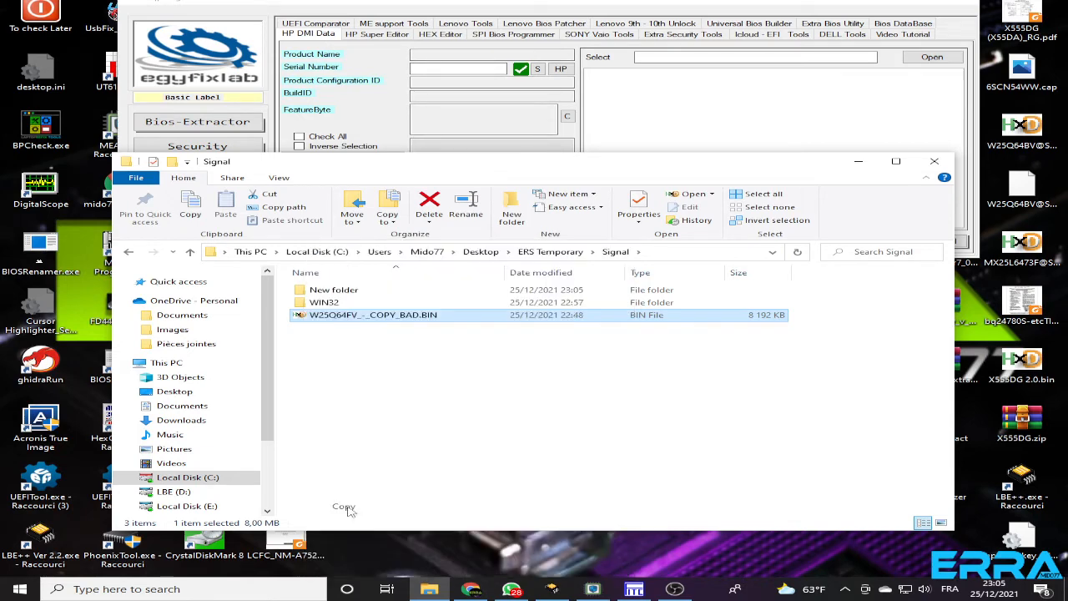
double_click(328, 290)
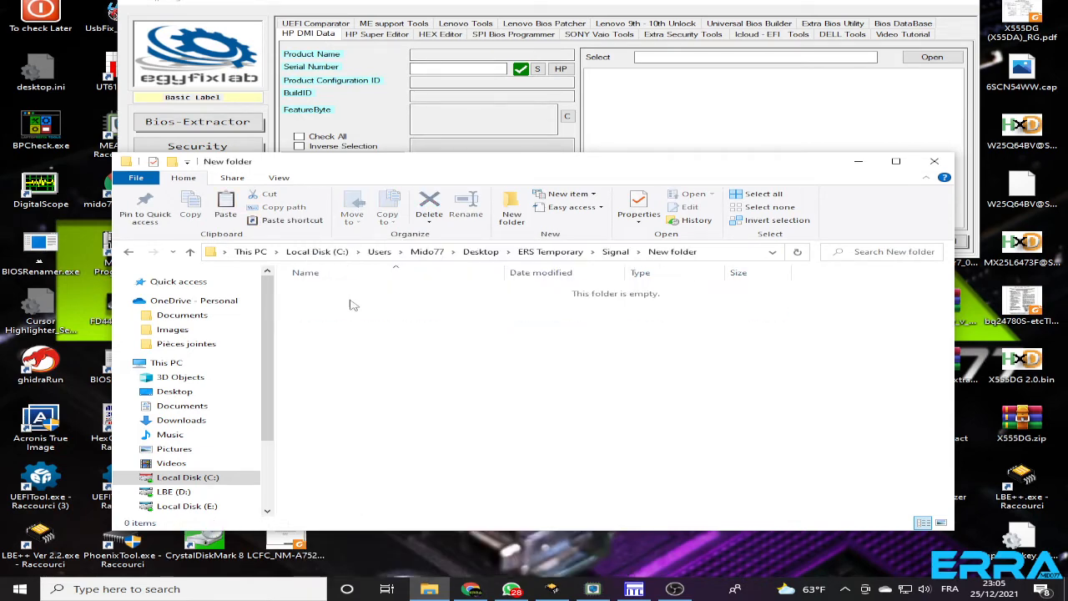
right_click(362, 367)
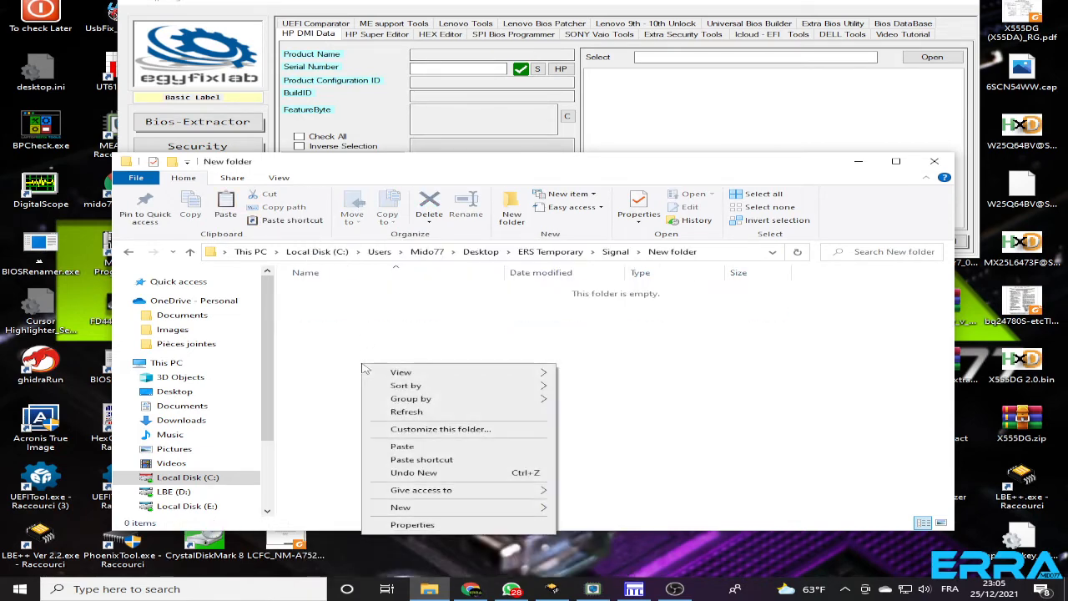
click(416, 448)
click(417, 437)
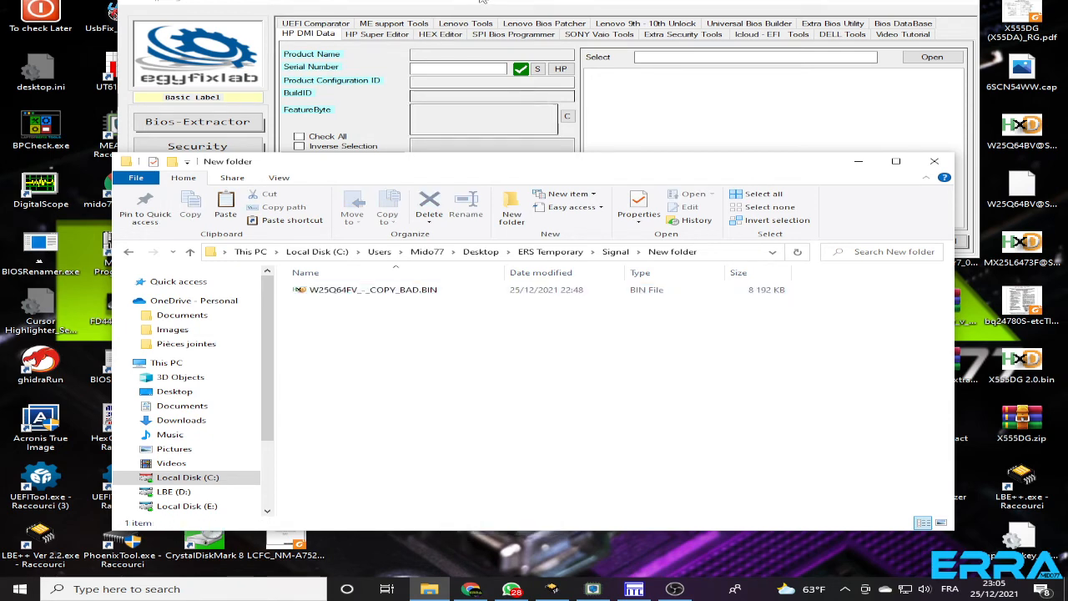
Move the New folder window down so that it no longer covers the LBE++ window
click(493, 2)
click(490, 399)
drag(520, 146, 505, 331)
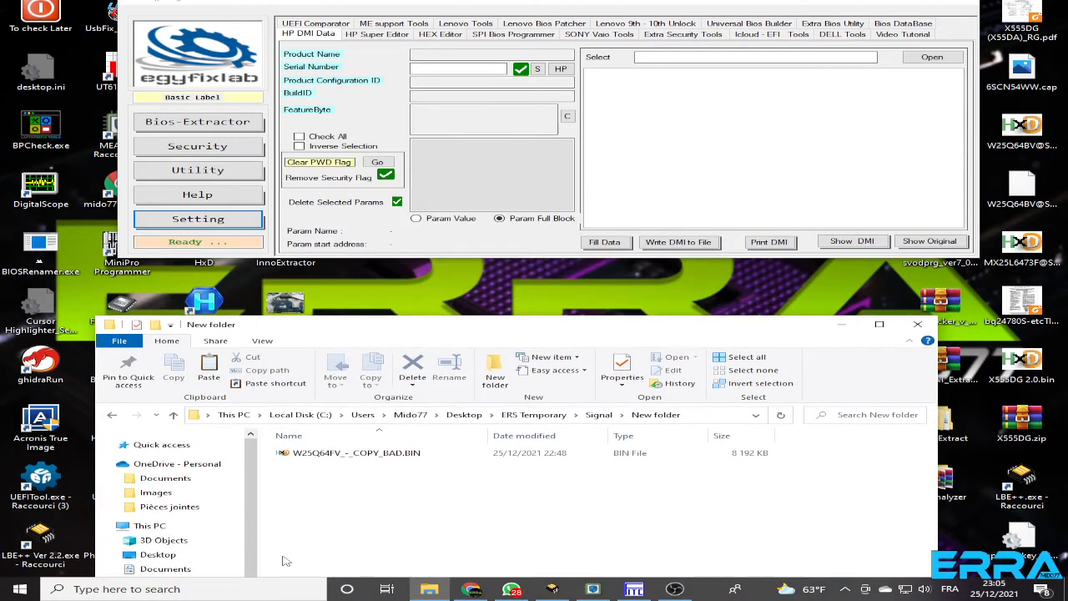
Switch to the ME support tools in LBE++ and load W25Q64FV_-_COPY_BAD.BIN from Desktop, ERS Temporary, Signal, New folder
click(383, 25)
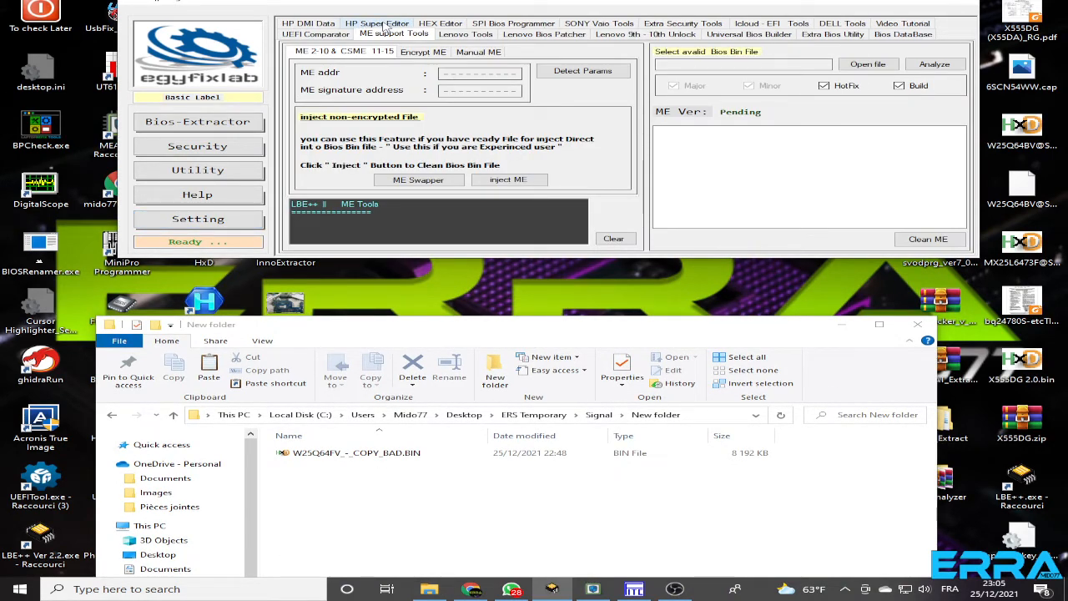
click(867, 64)
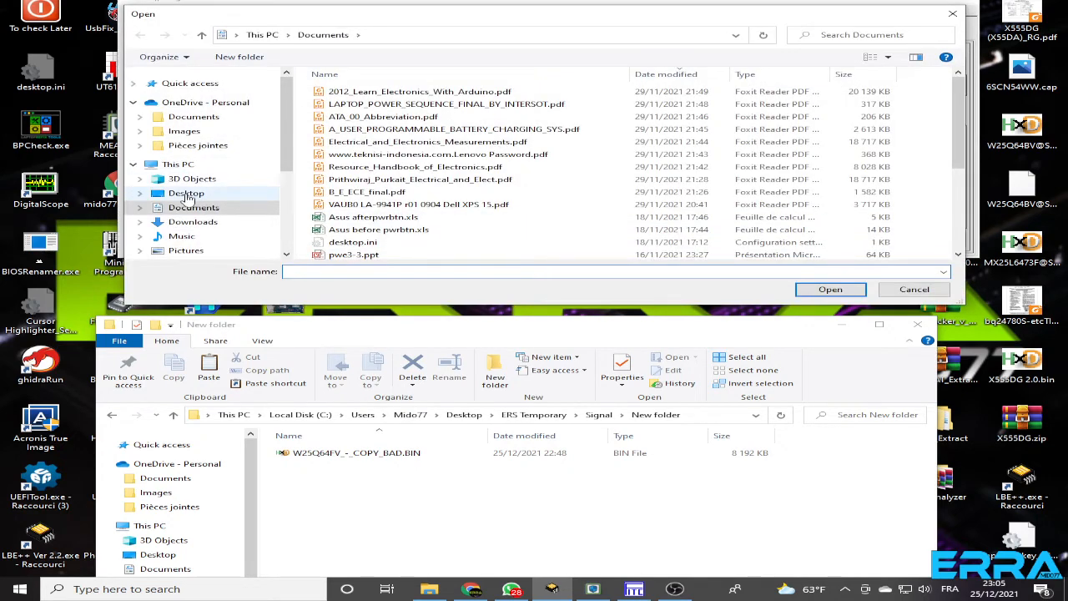
click(185, 195)
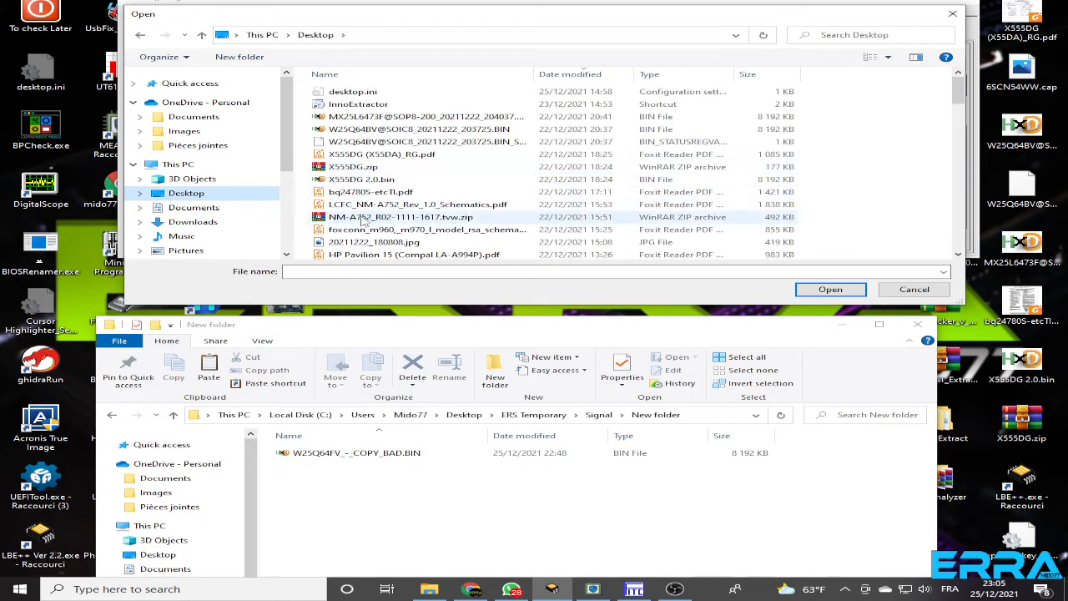
scroll(365, 218, down, 15)
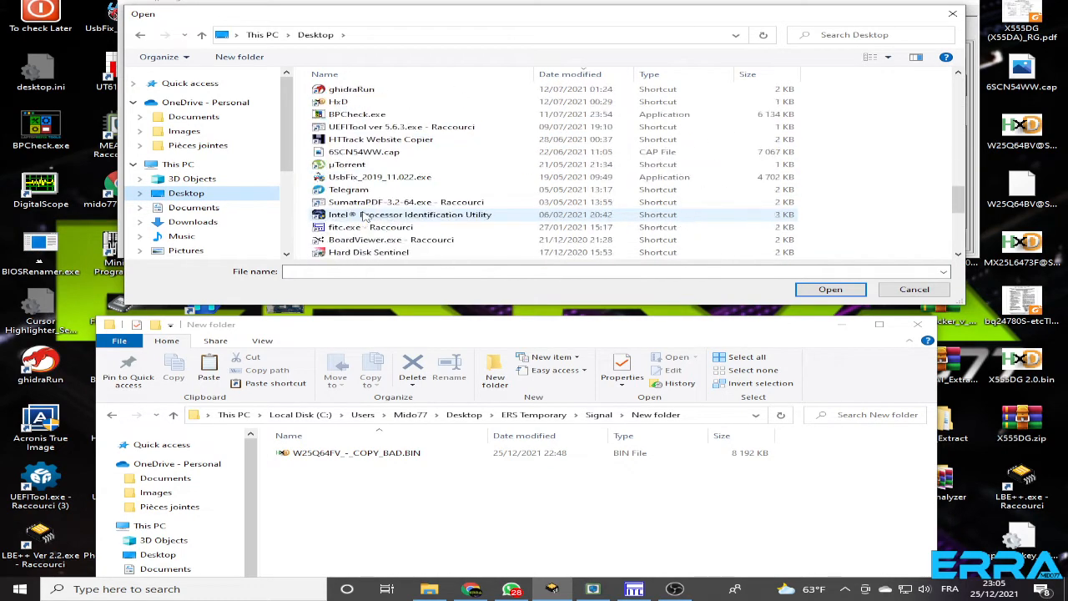
scroll(365, 216, up, 10)
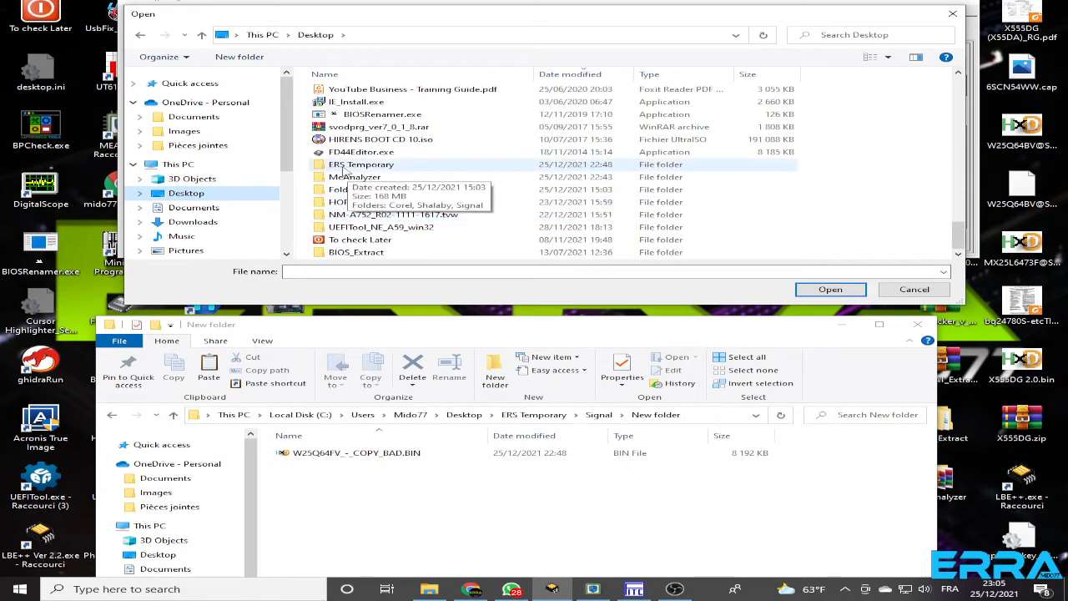
double_click(345, 172)
double_click(344, 118)
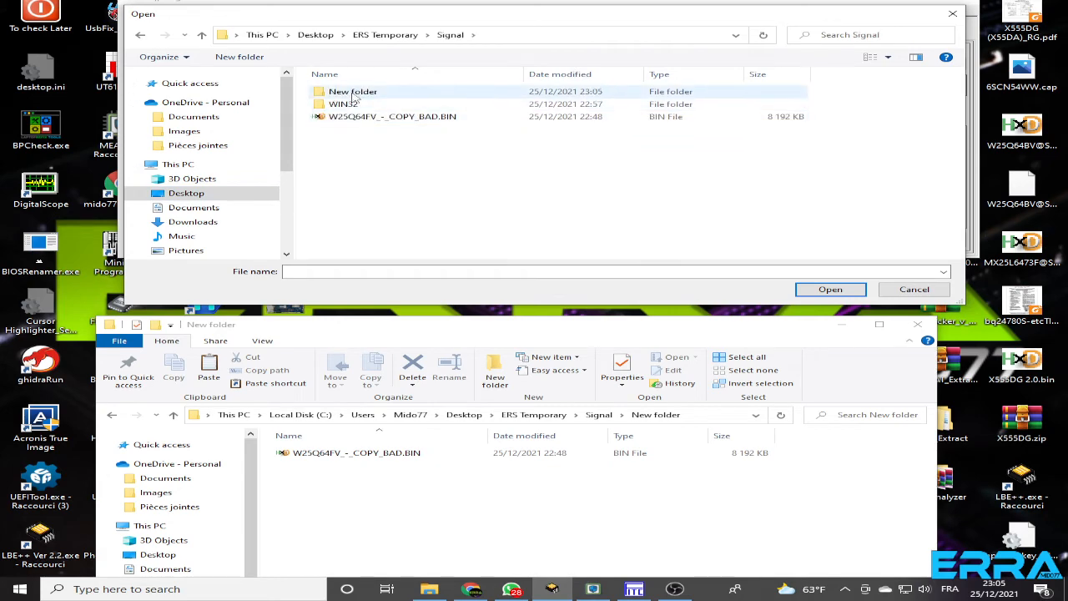
double_click(354, 93)
double_click(370, 92)
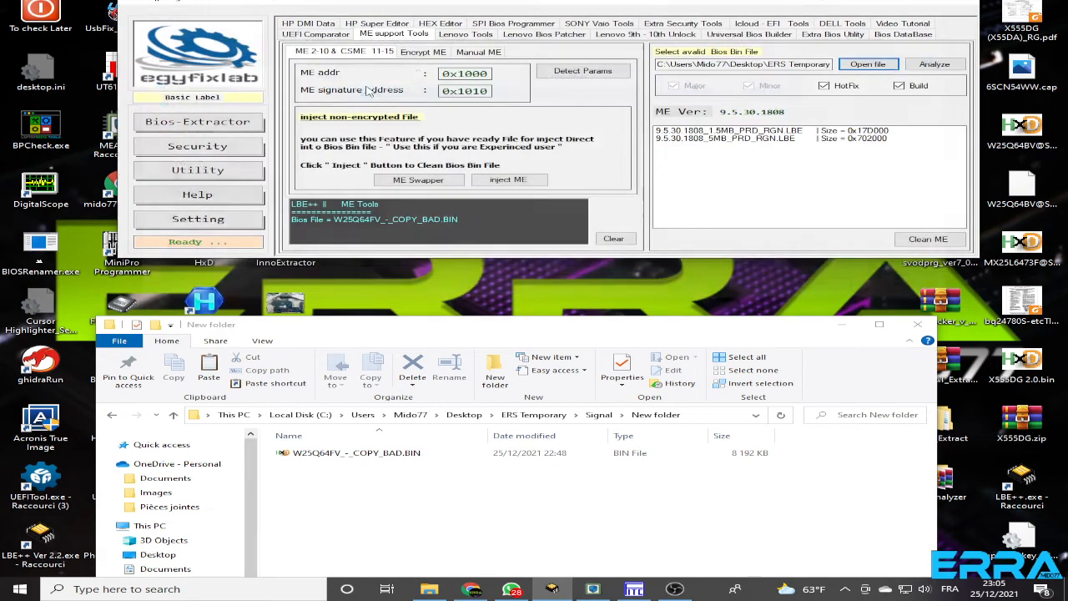
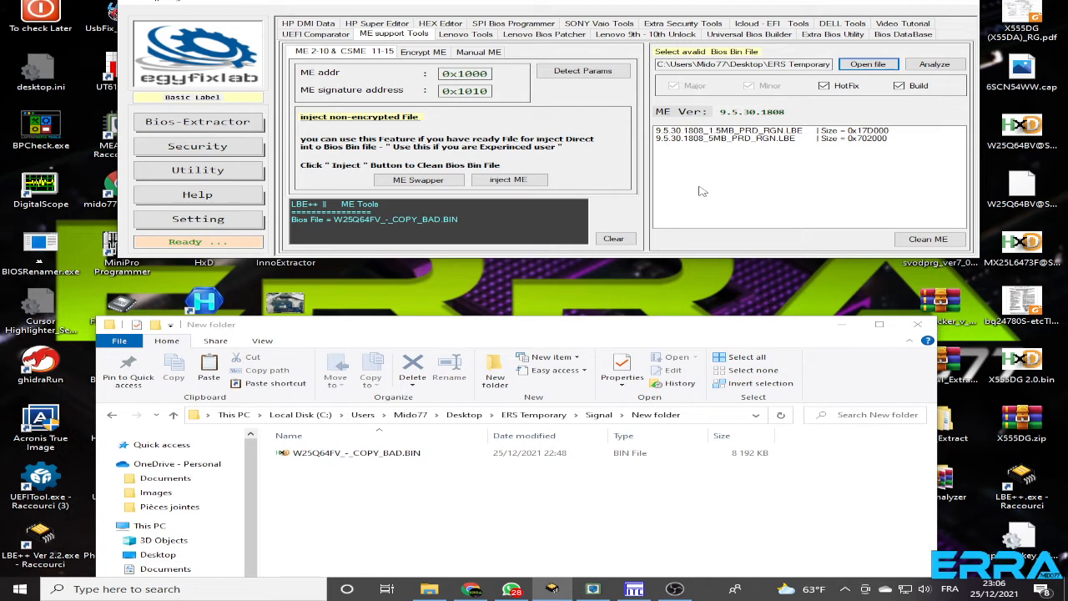
Select the 5MB ME region file and analyze the loaded dump in ME Analyzer without extra options
click(726, 138)
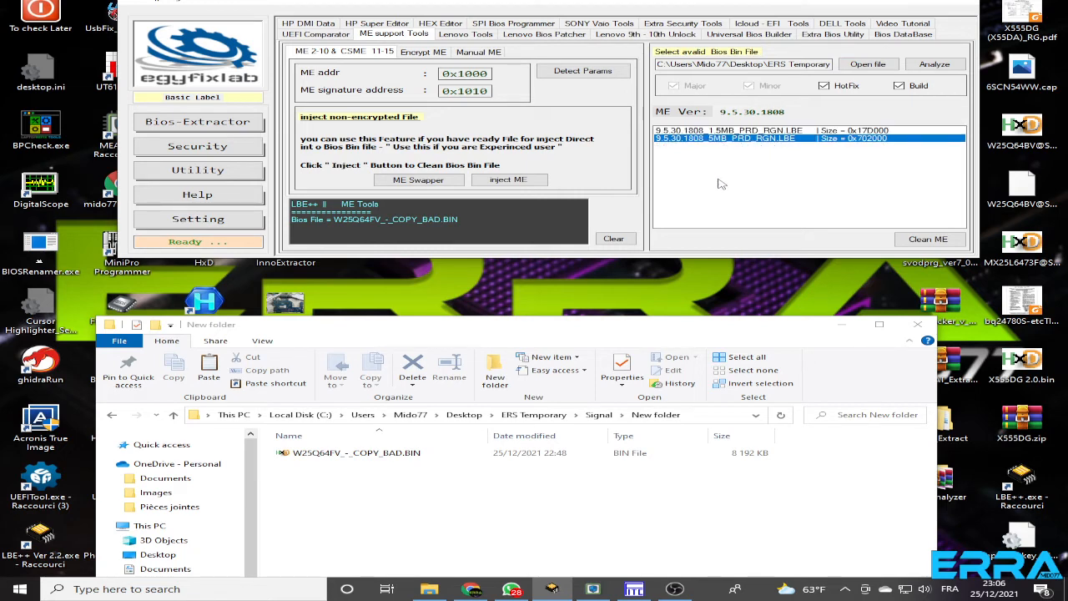
click(934, 66)
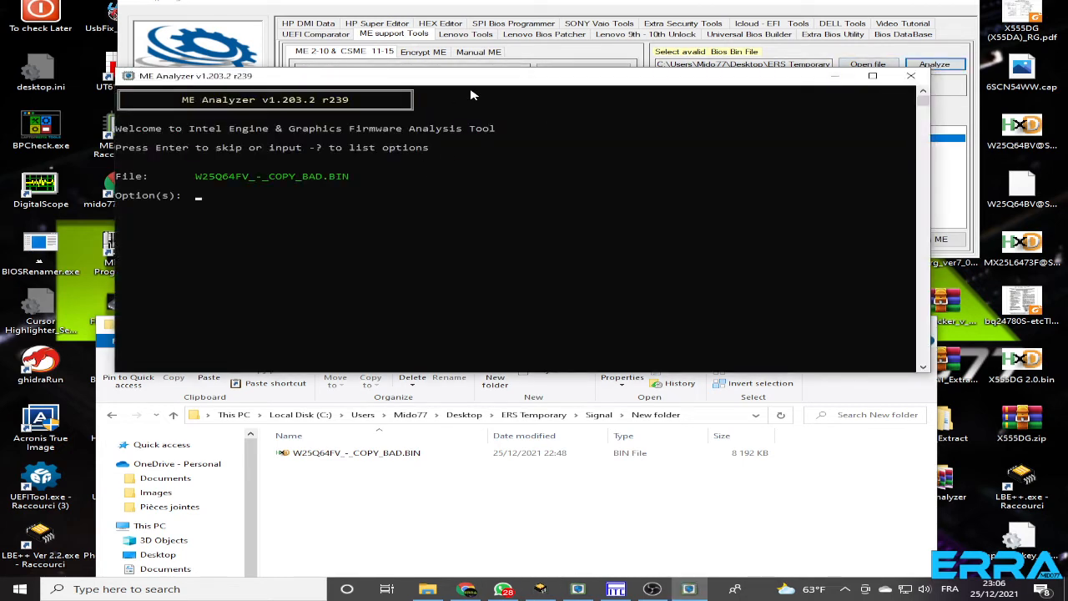
drag(474, 80, 515, 106)
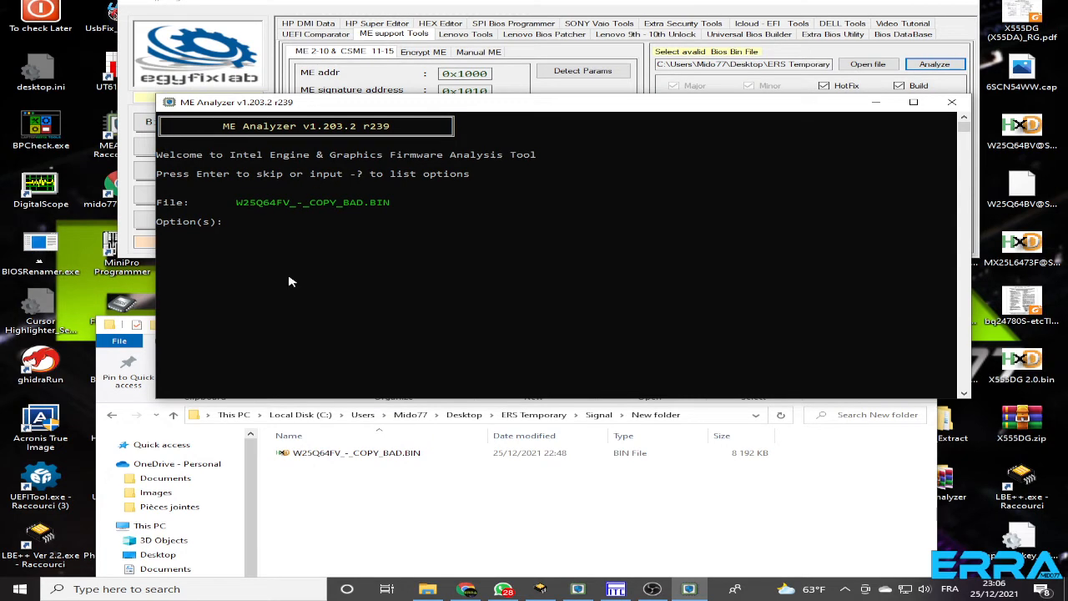
key(Return)
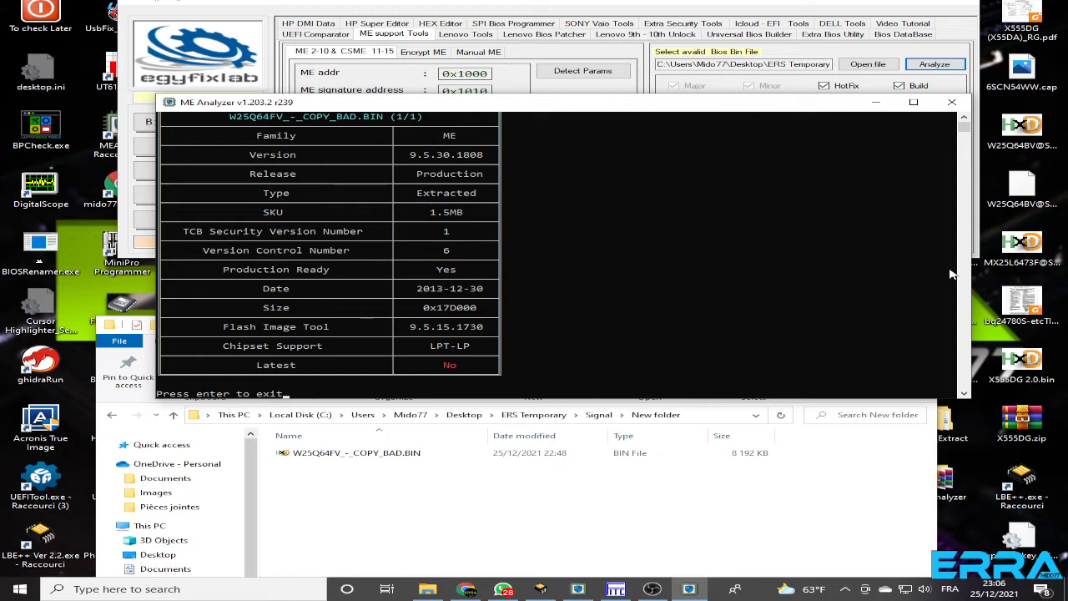
Narrow the ME Analyzer window and move it aside so its report sits next to the LBE++ file list
drag(970, 256, 597, 256)
drag(399, 106, 367, 159)
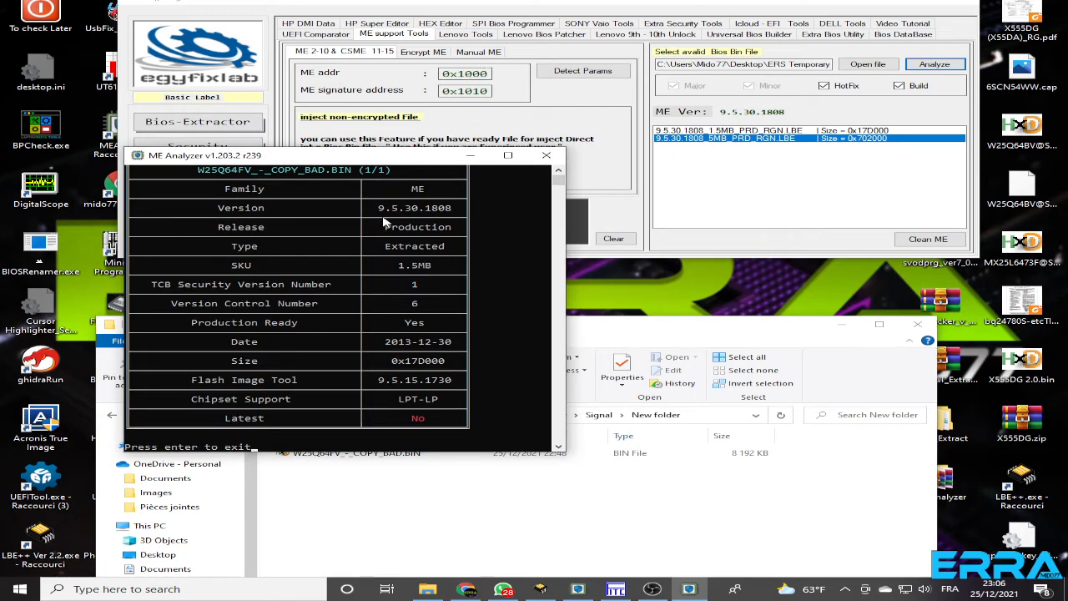
drag(409, 158, 199, 7)
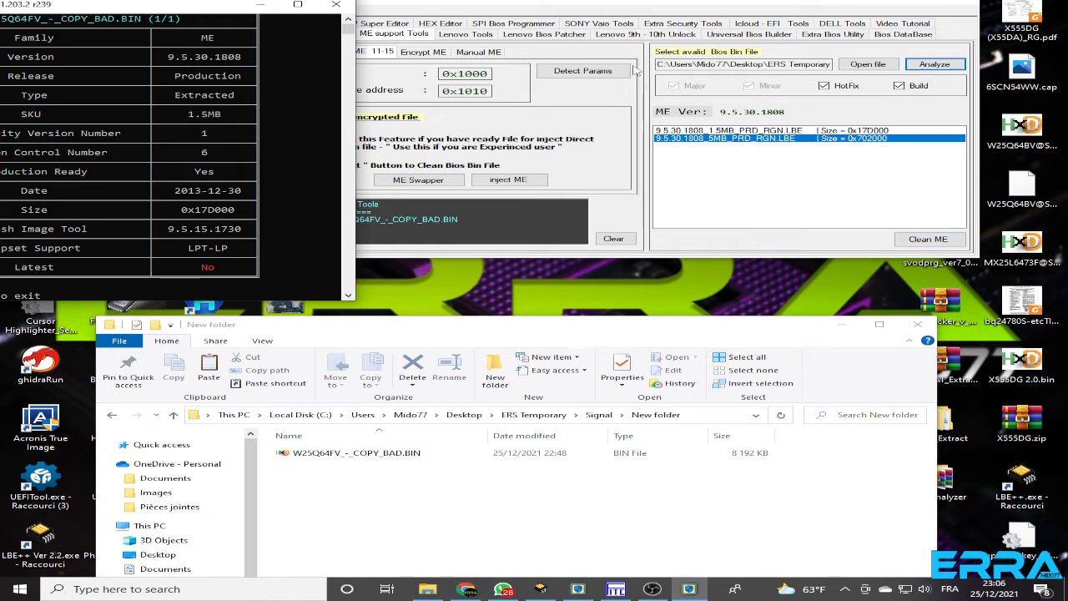
Try launching Intel ME System Tools v9.5 from the manual ME tools with the 5MB ME file selected, and close Flash Image Tool
click(480, 56)
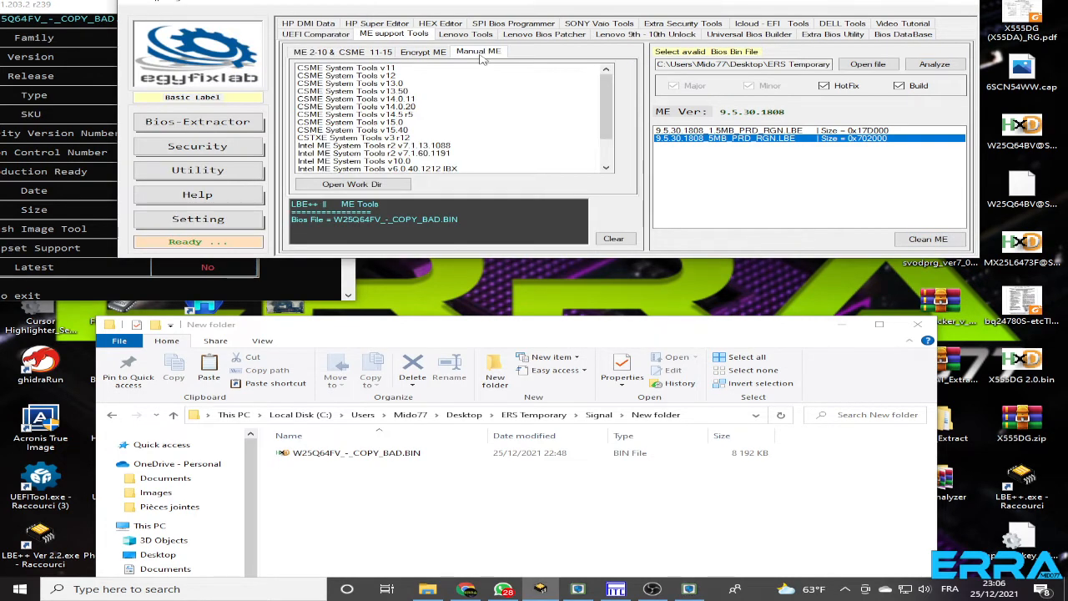
scroll(402, 165, down, 2)
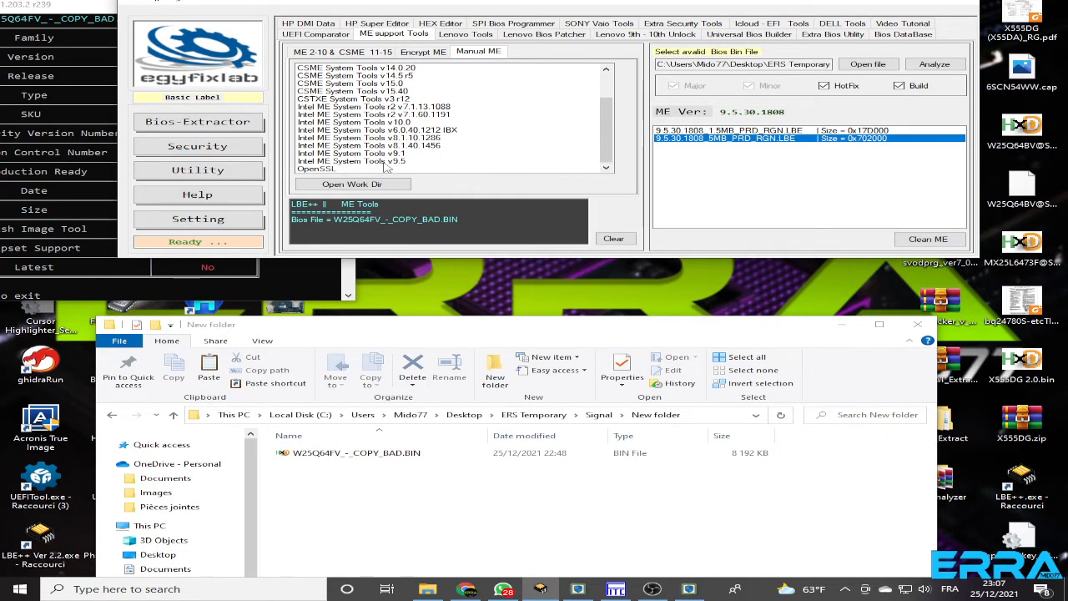
click(392, 162)
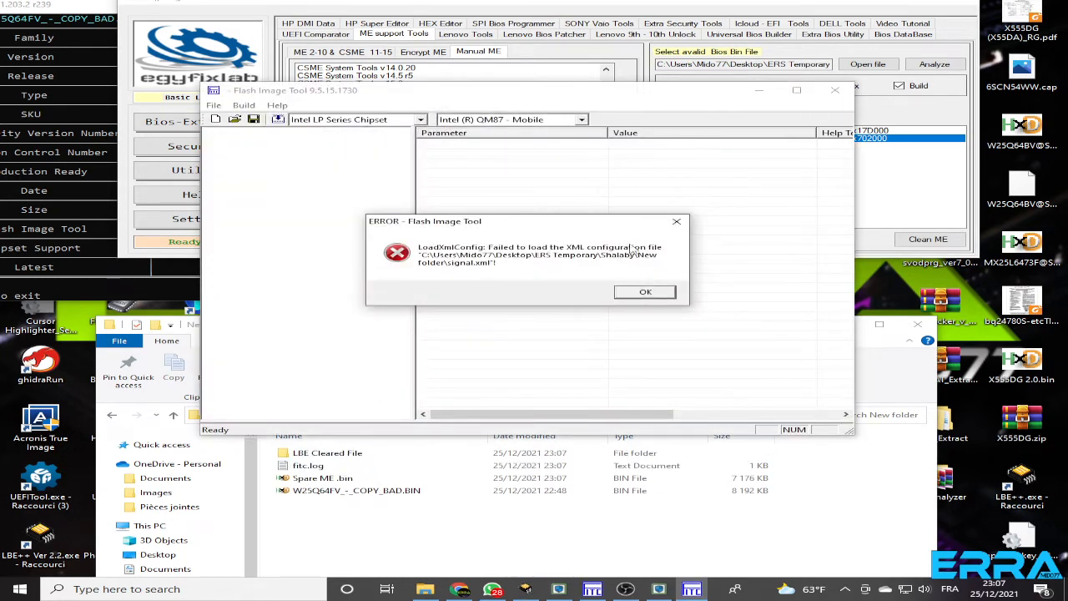
click(645, 294)
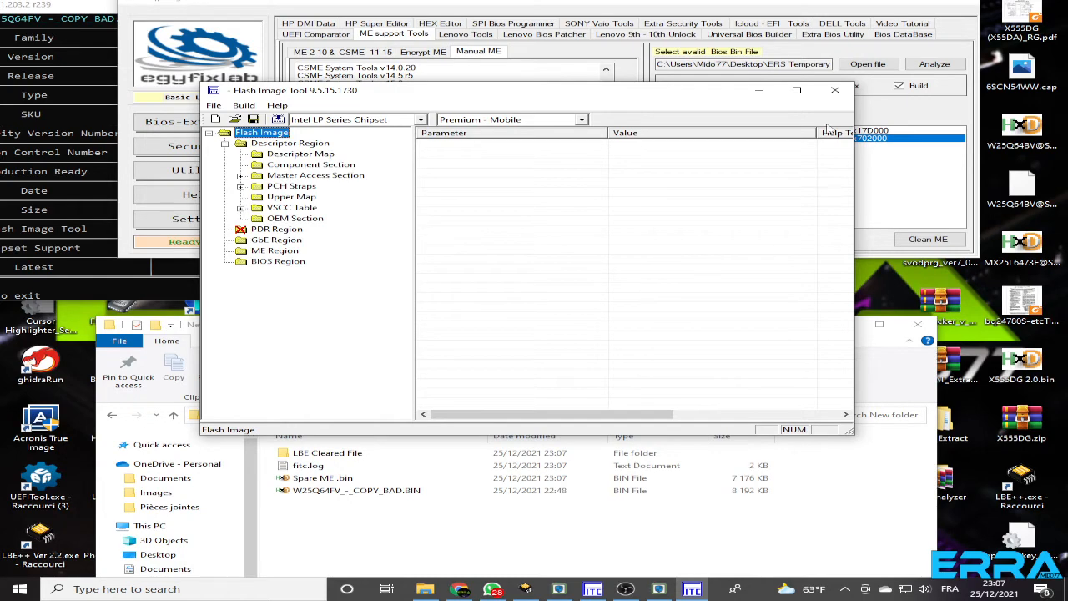
click(835, 90)
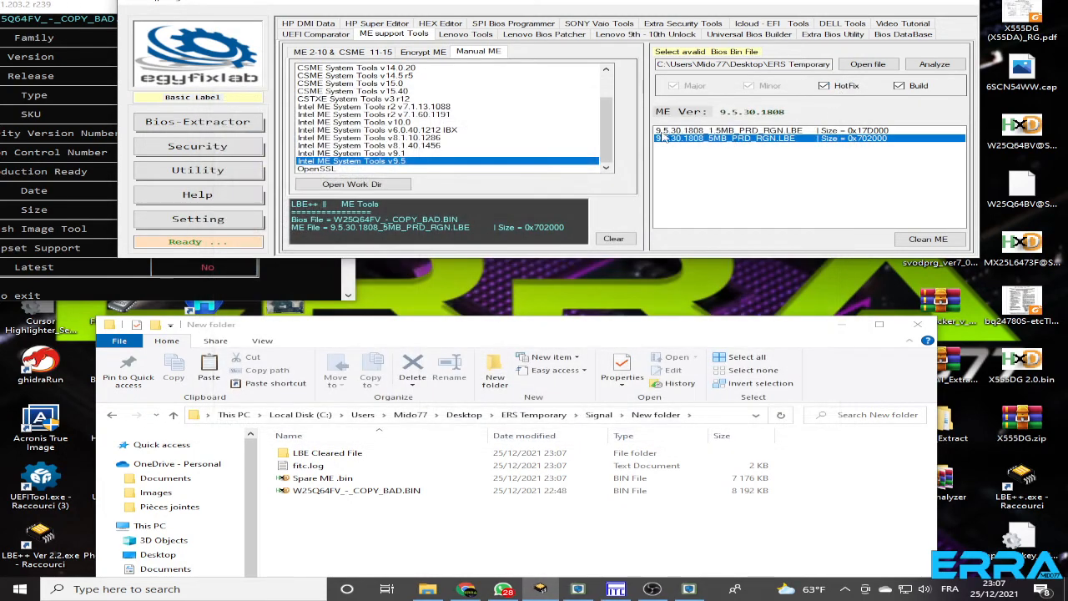
Check the SKU in the ME Analyzer report and select 9.5.30.1808_1.5MB_PRD_RGN.LBE as the ME file
click(91, 6)
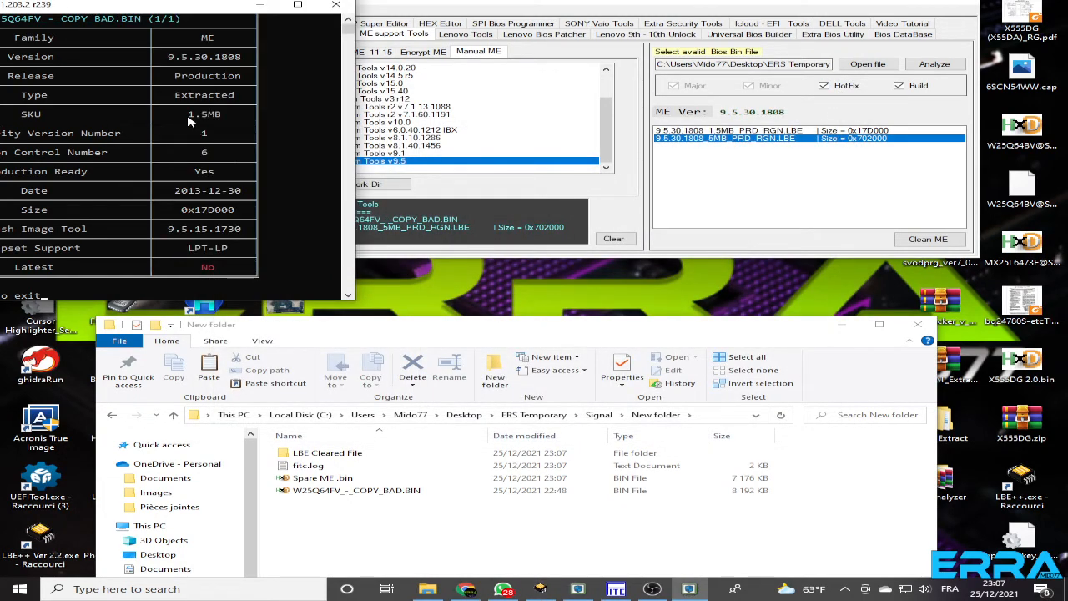
click(716, 140)
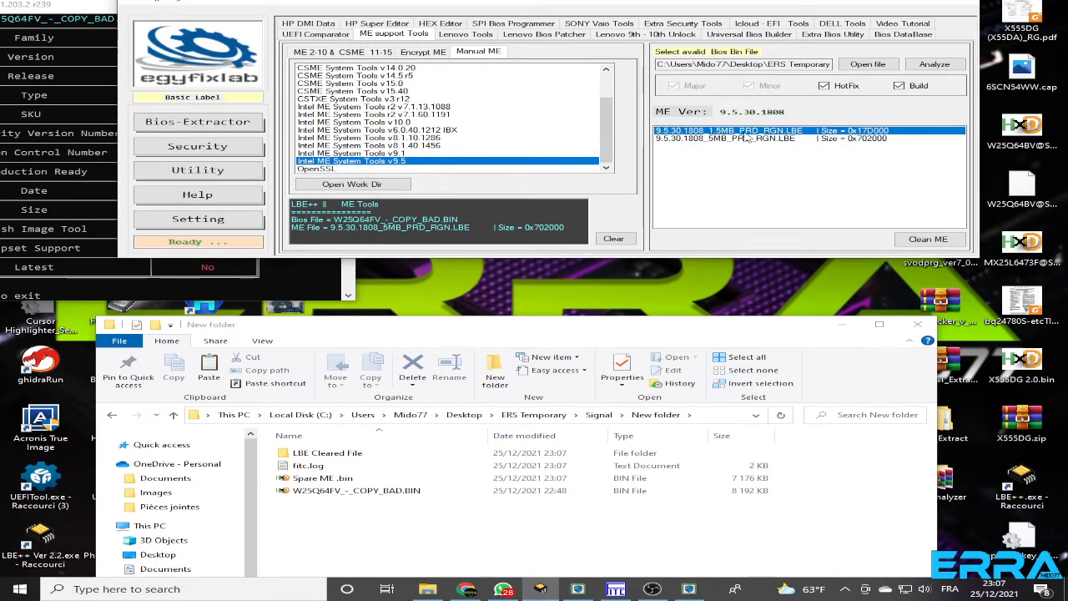
click(715, 141)
click(730, 131)
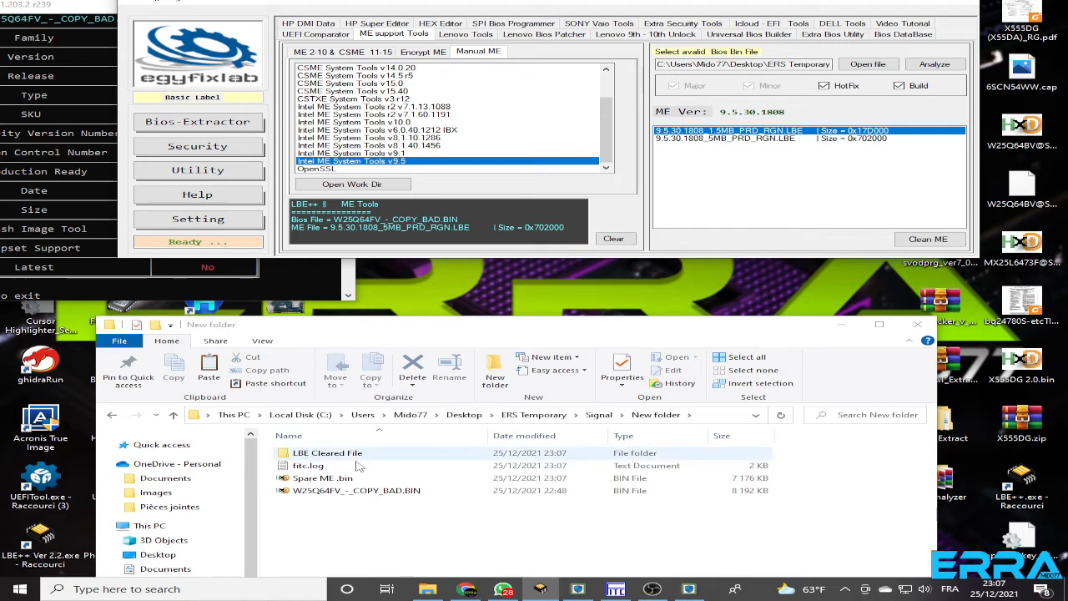
click(314, 482)
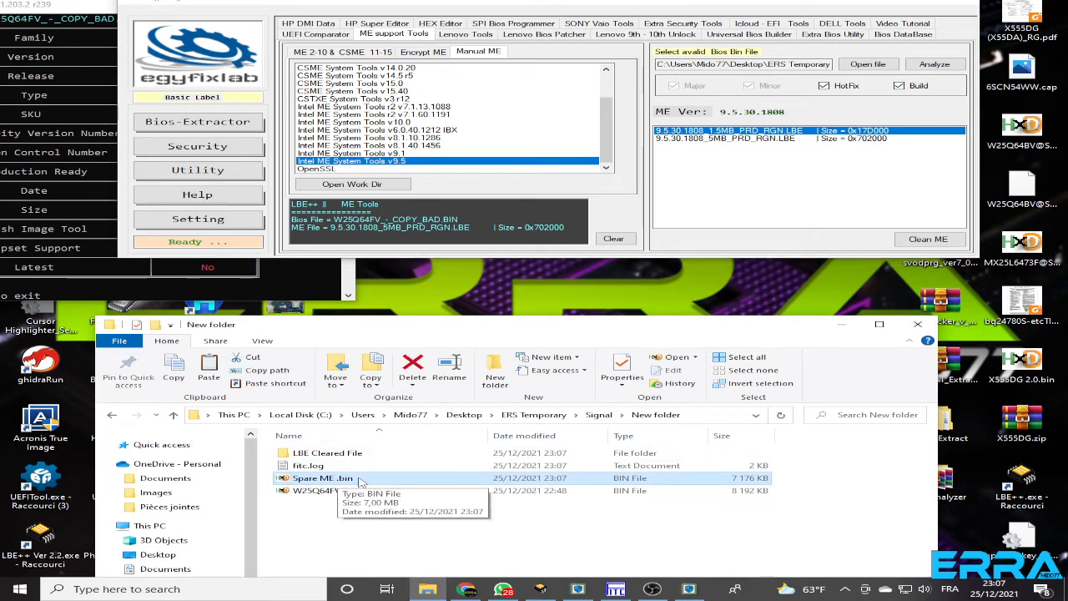
click(727, 138)
click(716, 131)
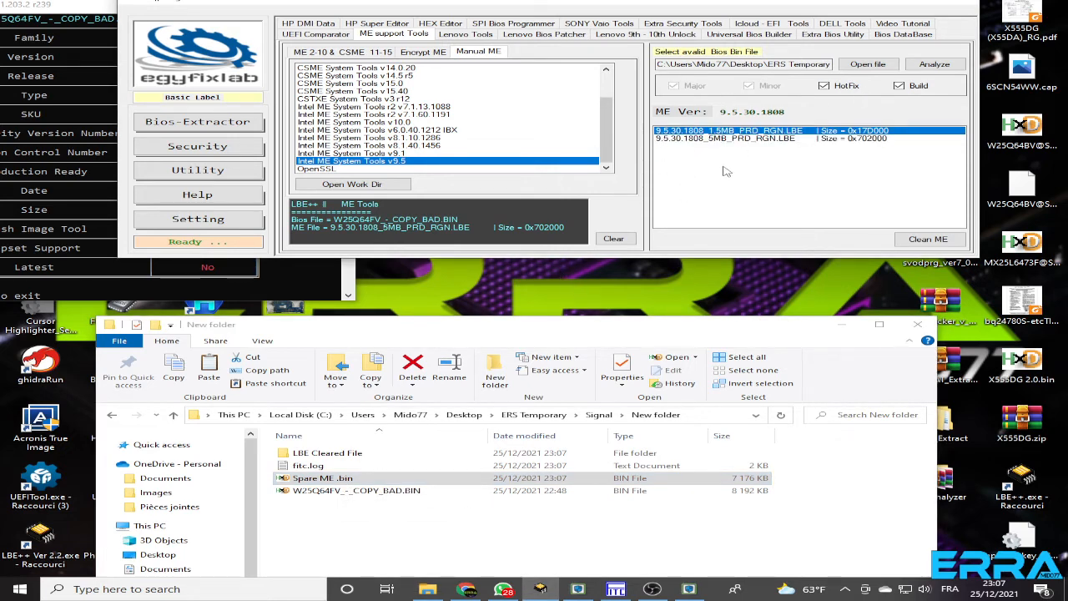
click(708, 139)
click(713, 132)
click(723, 140)
click(722, 132)
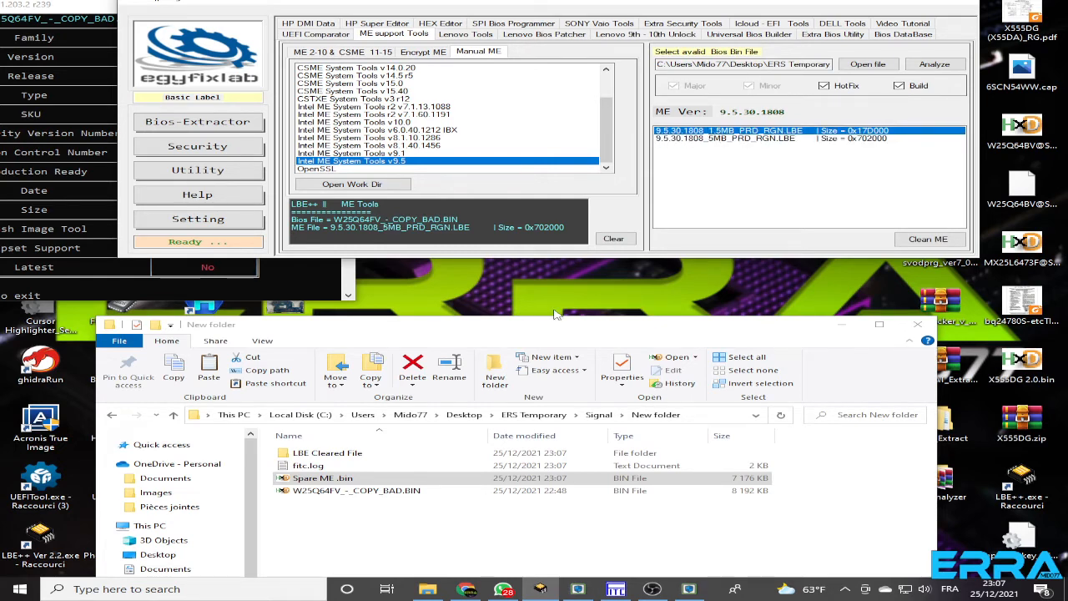
Delete Spare ME .bin from the New folder
click(317, 489)
click(317, 479)
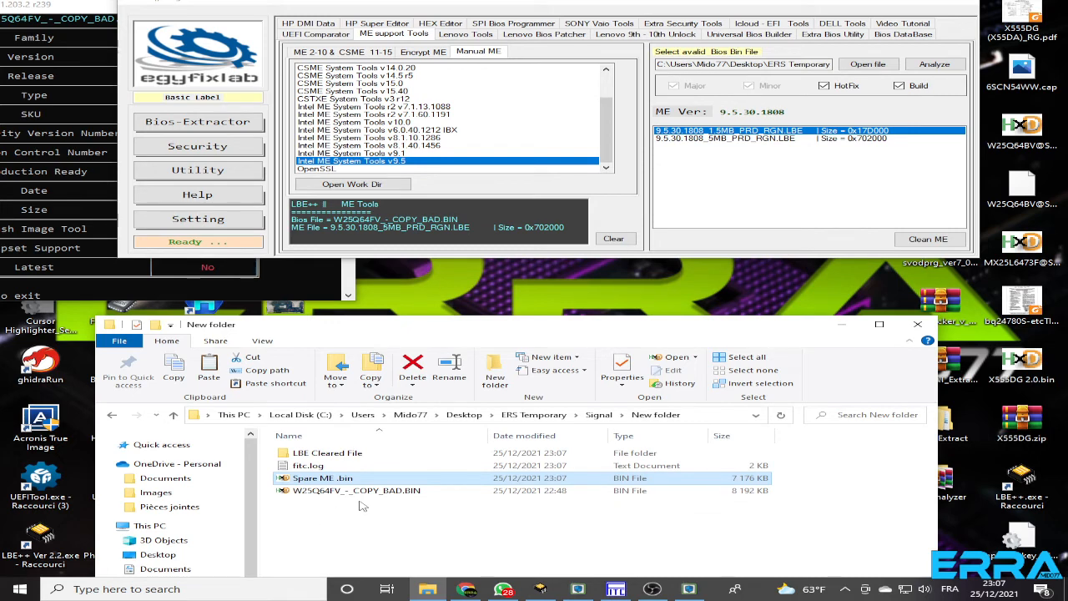
key(Delete)
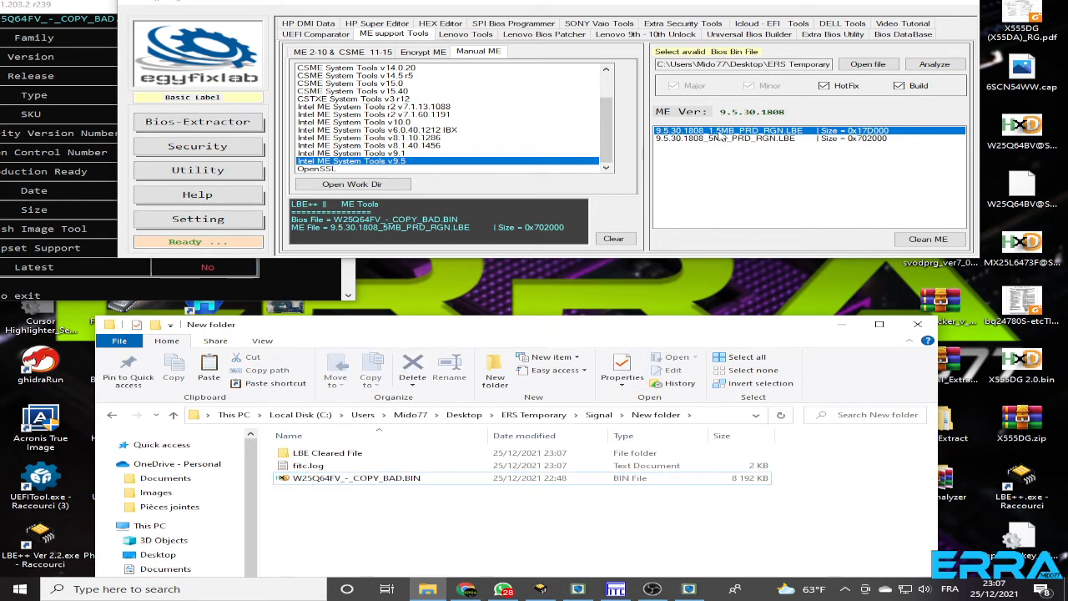
Launch Intel ME System Tools v9.5 with the 1.5MB ME file selected and check the new Spare ME .bin in the New folder
click(100, 6)
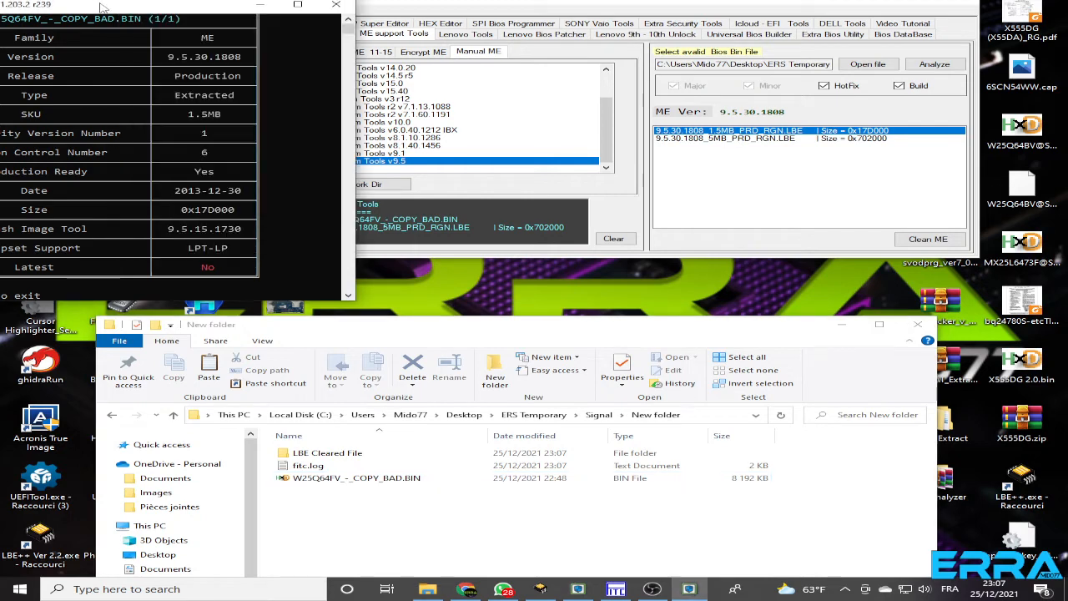
click(570, 7)
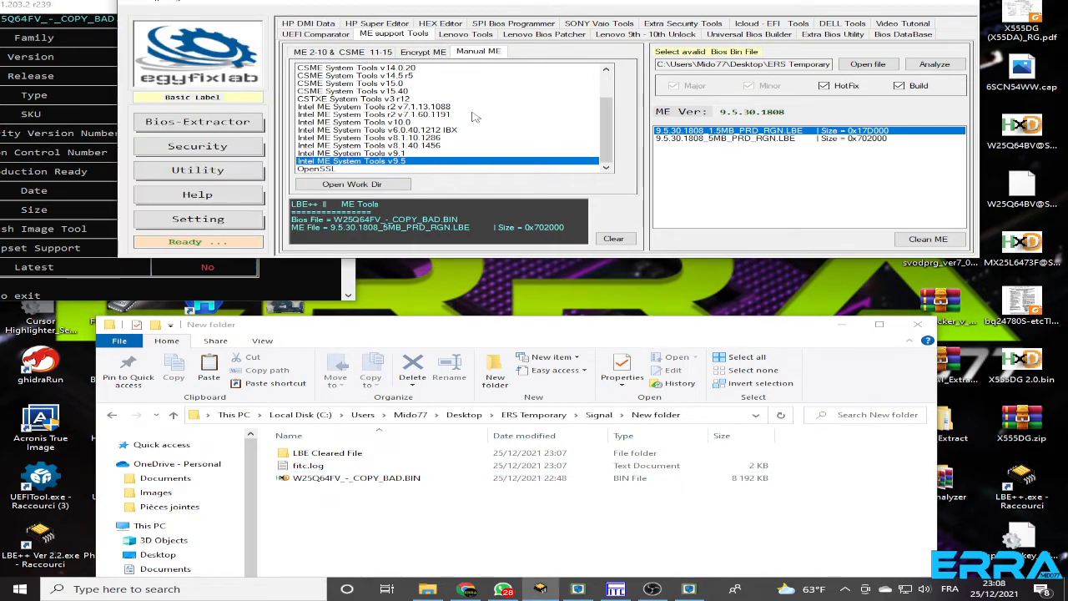
double_click(387, 162)
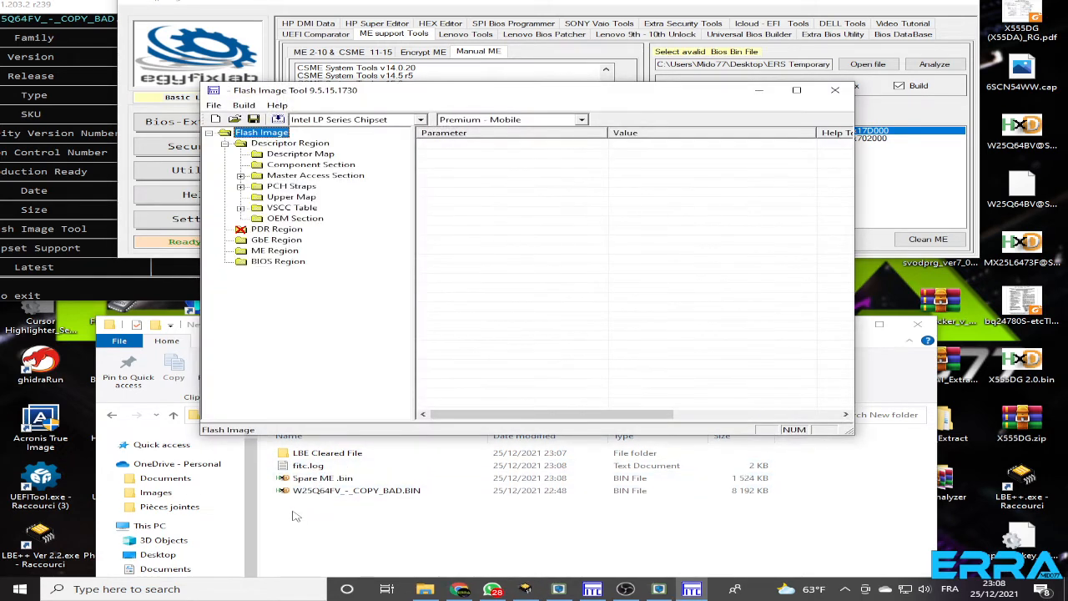
click(318, 481)
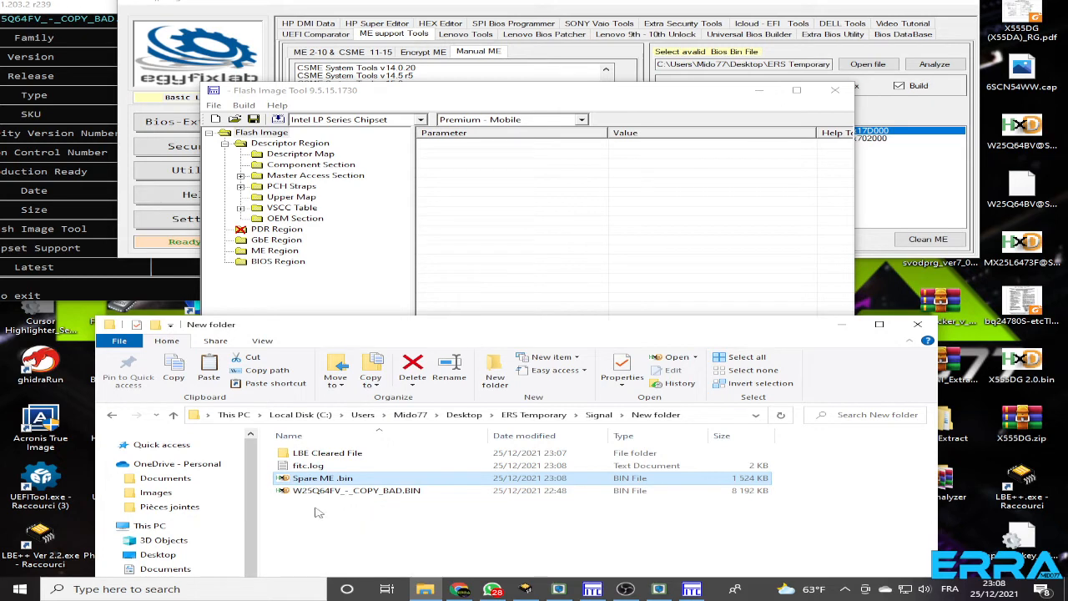
Show all file types and open W25Q64FV_-_COPY_BAD.BIN in Flash Image Tool from Desktop, ERS Temporary, Signal, New folder
click(497, 105)
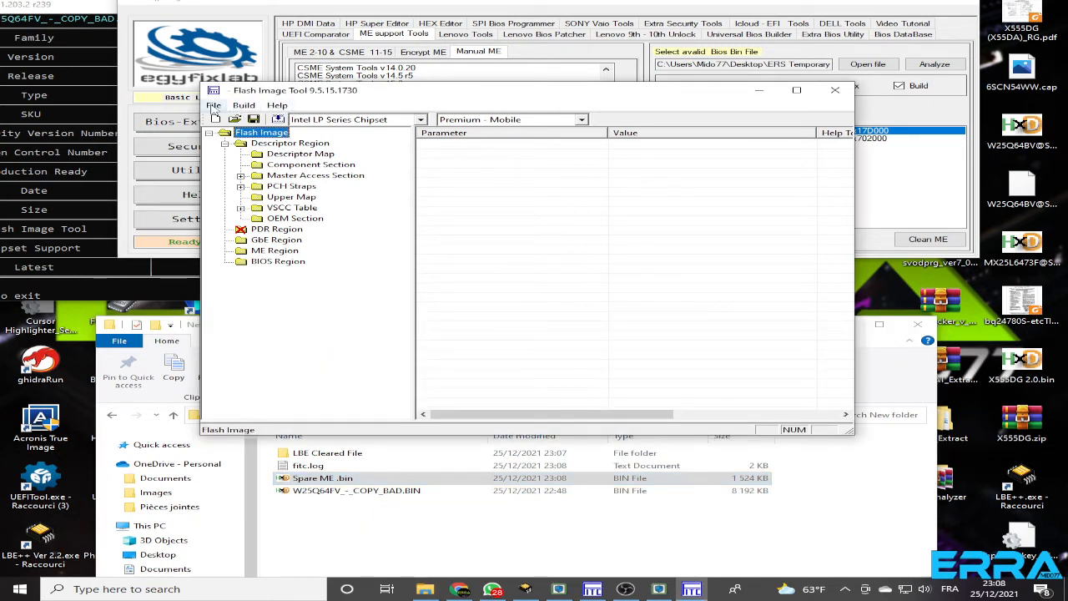
click(214, 107)
click(241, 136)
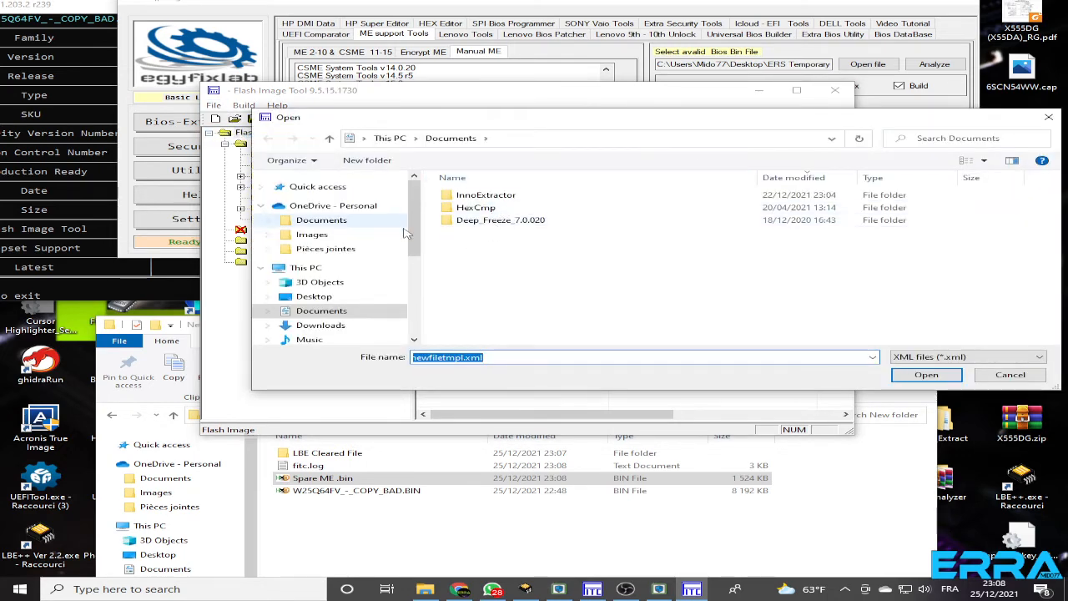
click(313, 296)
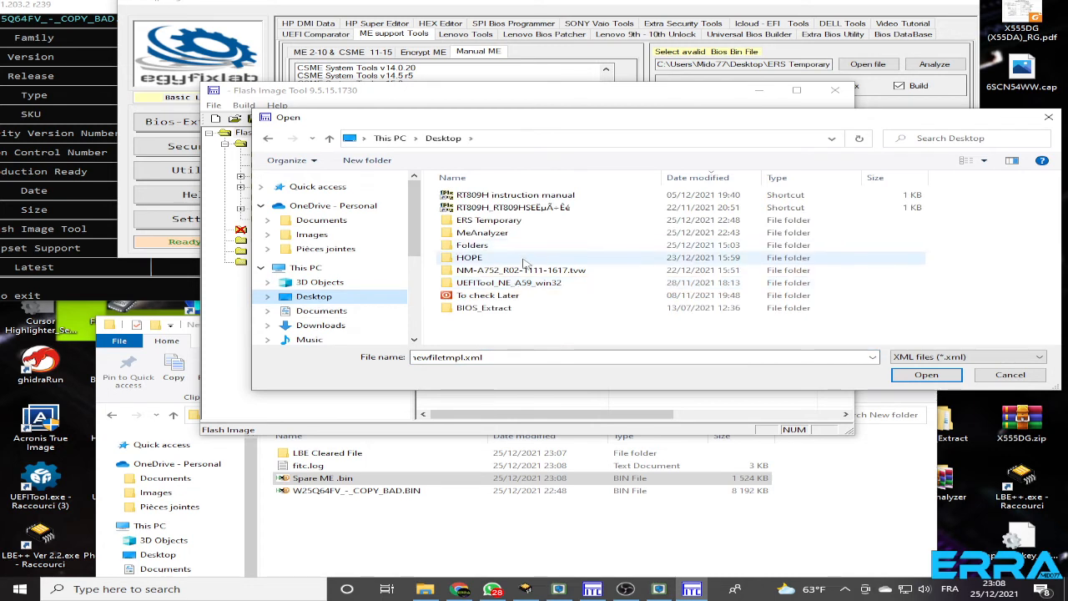
double_click(469, 220)
click(468, 222)
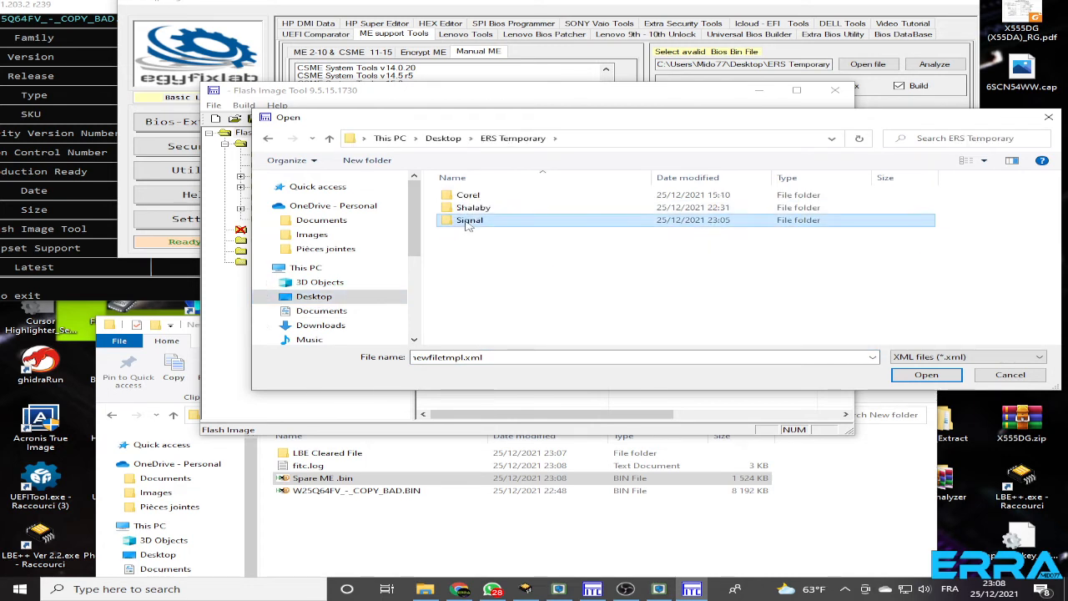
double_click(468, 222)
double_click(492, 196)
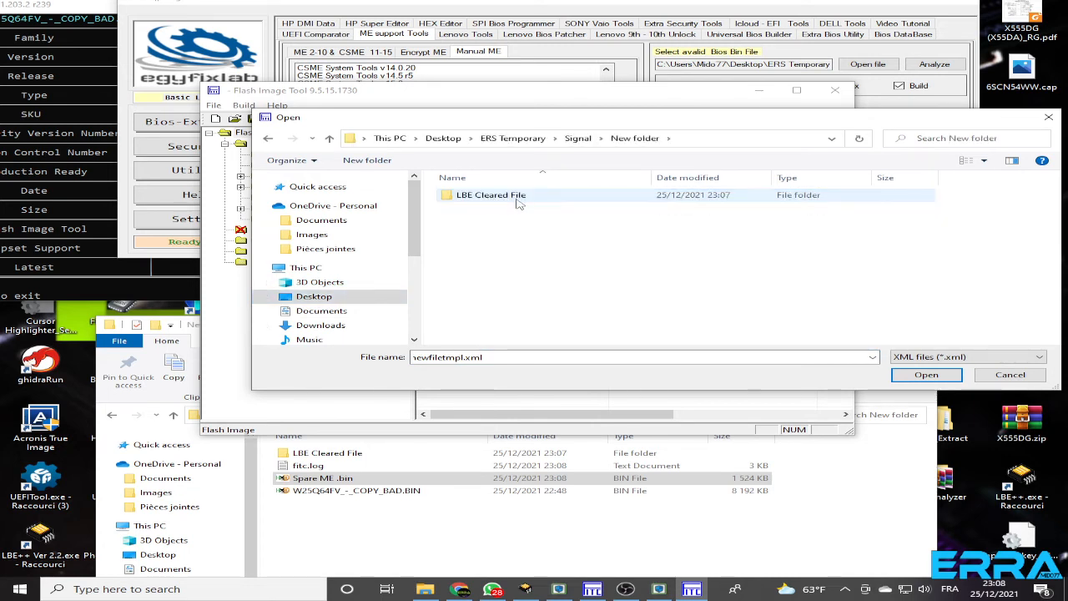
click(968, 356)
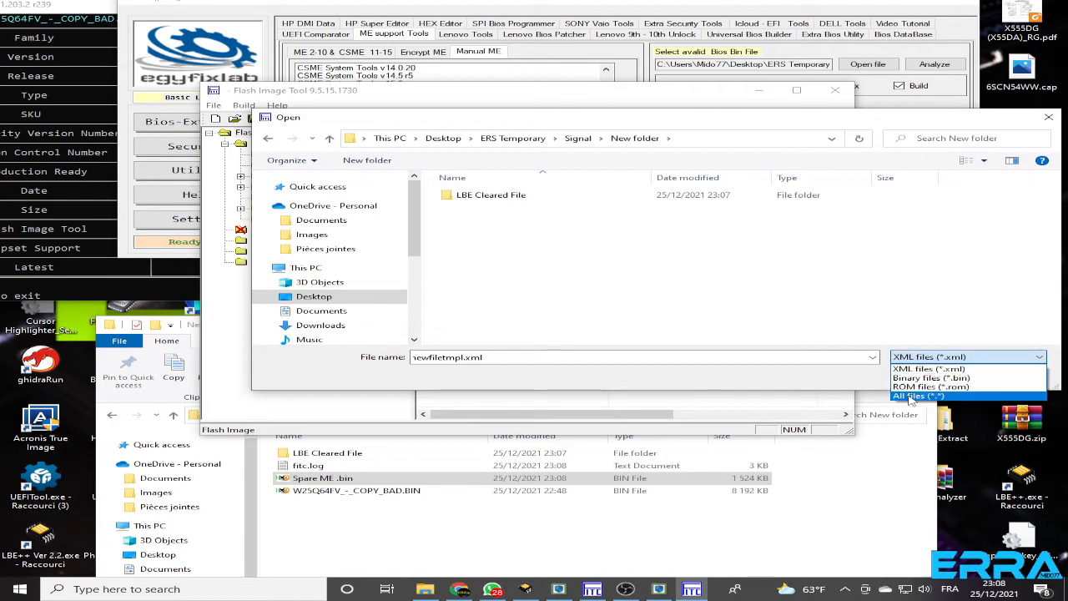
click(918, 399)
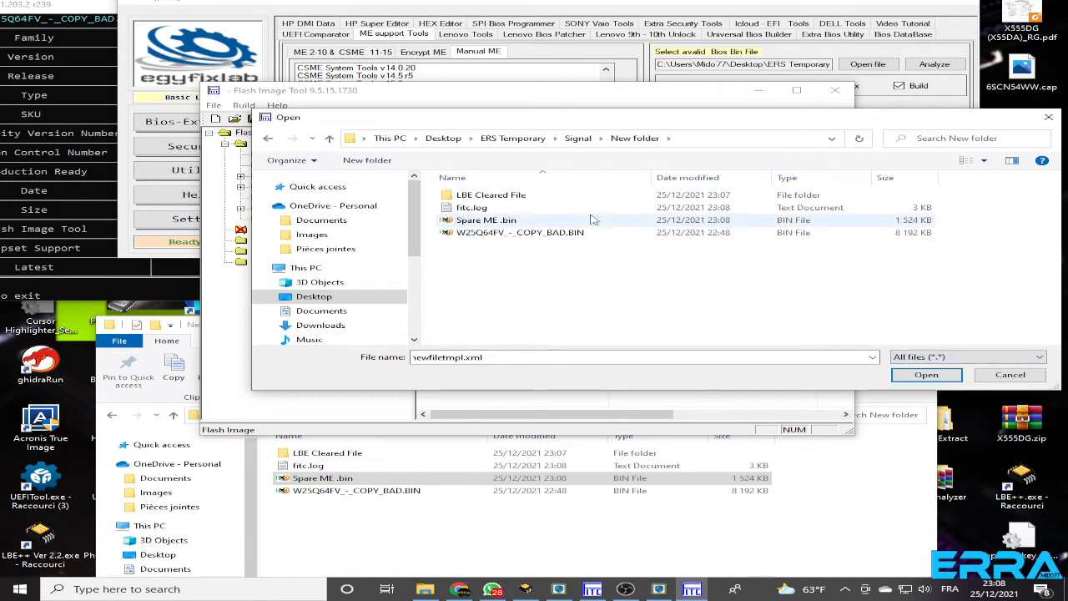
double_click(495, 233)
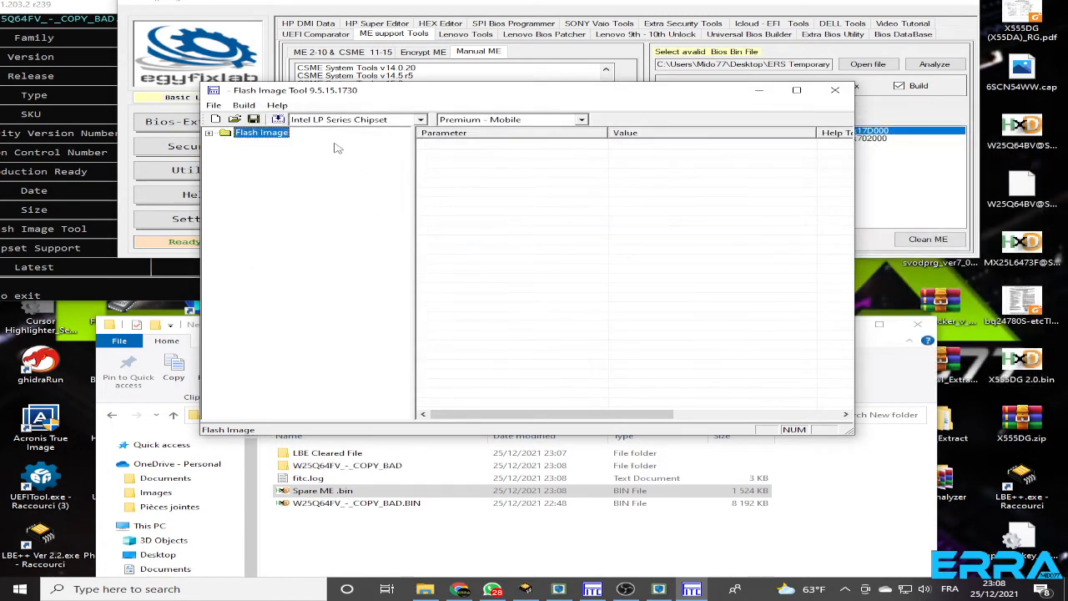
Turn off generating intermediate build files in the build settings
click(244, 106)
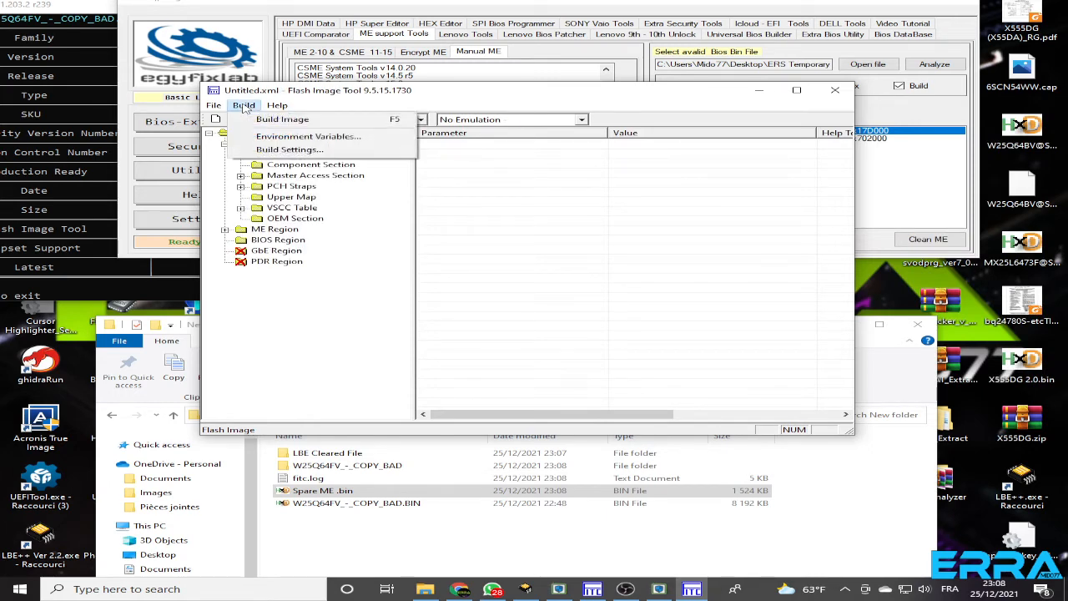
click(299, 150)
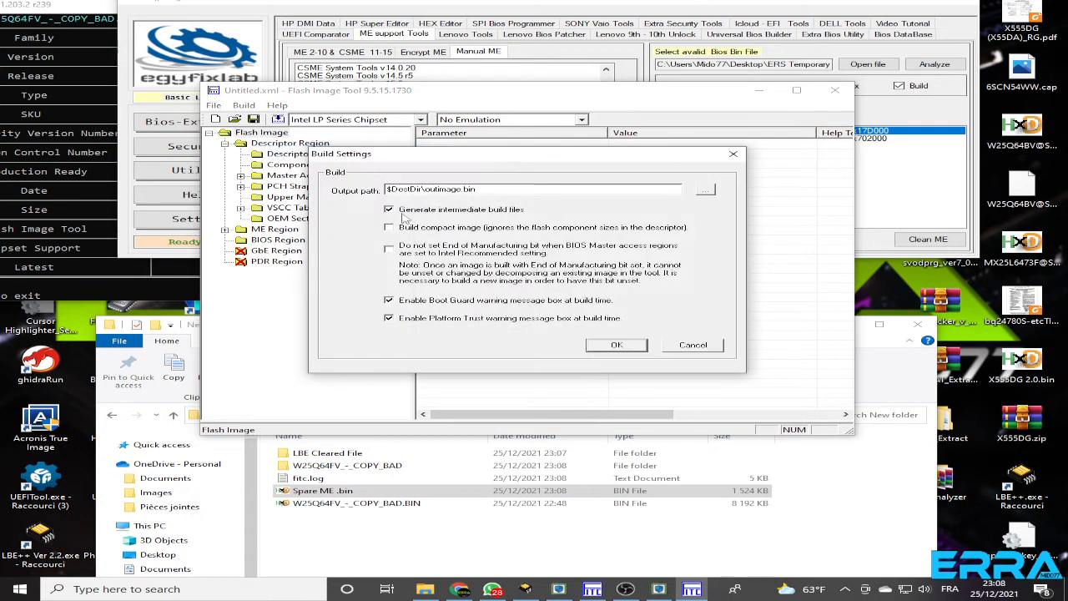
click(389, 210)
click(616, 346)
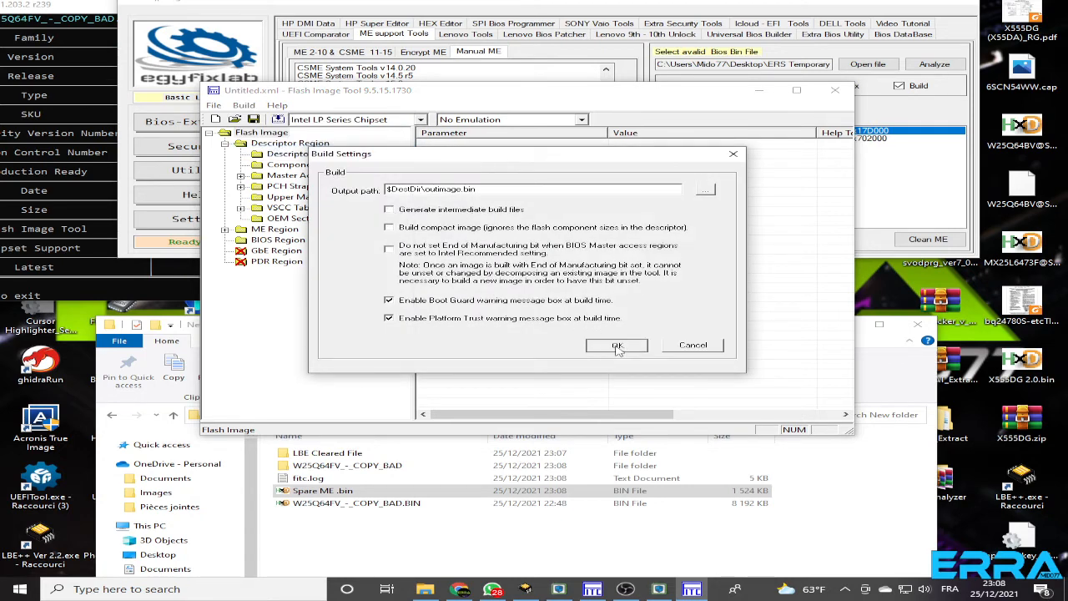
click(617, 347)
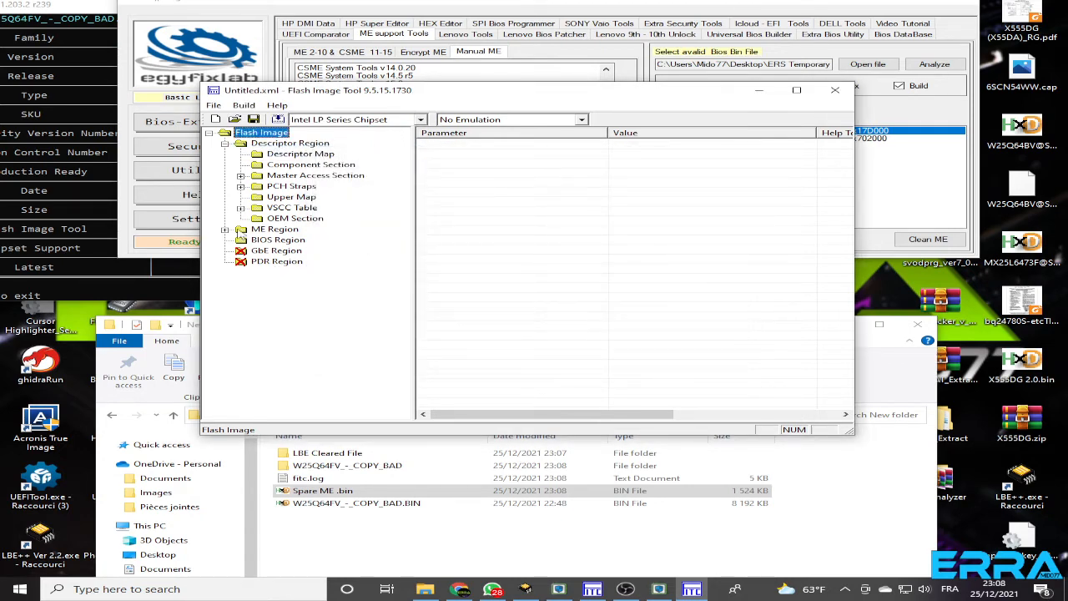
Set Intel (R) Anti-Theft Technology Permanently Disabled to Yes in the ME Region's Features Supported configuration
click(224, 229)
click(241, 241)
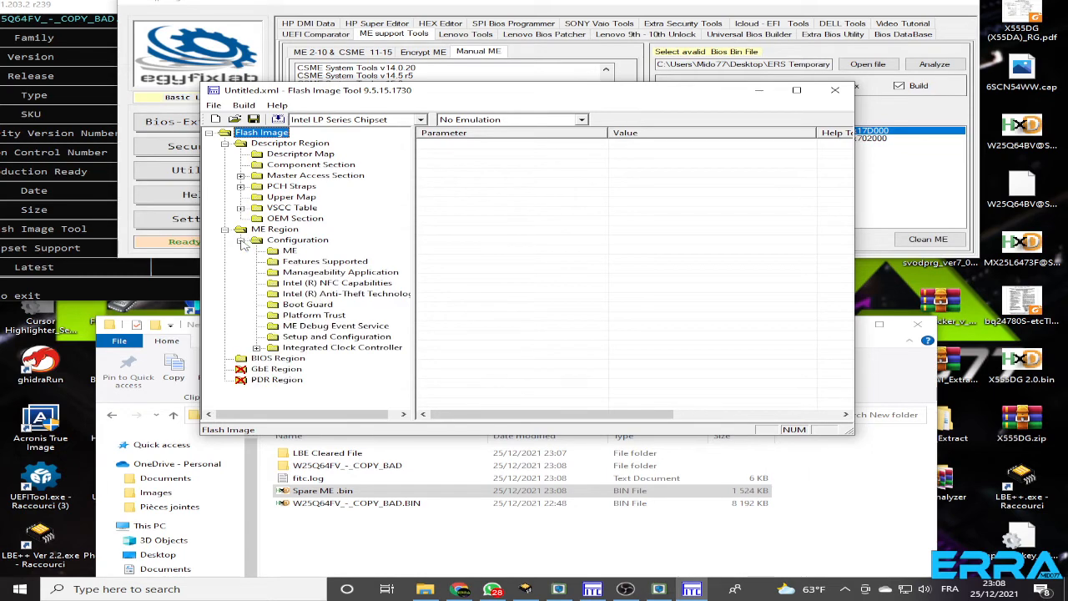
click(317, 261)
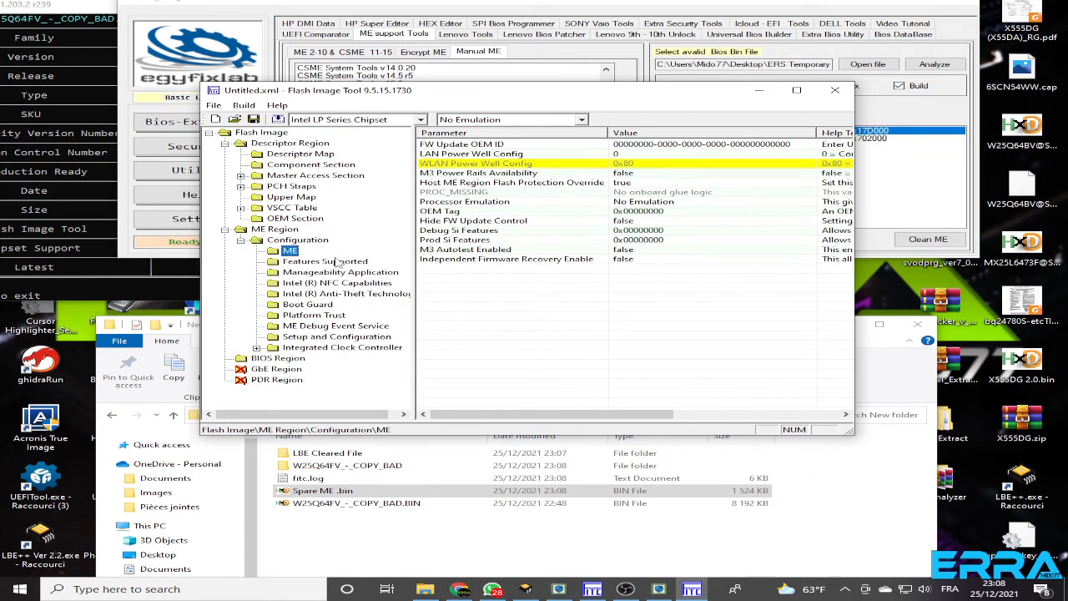
double_click(607, 133)
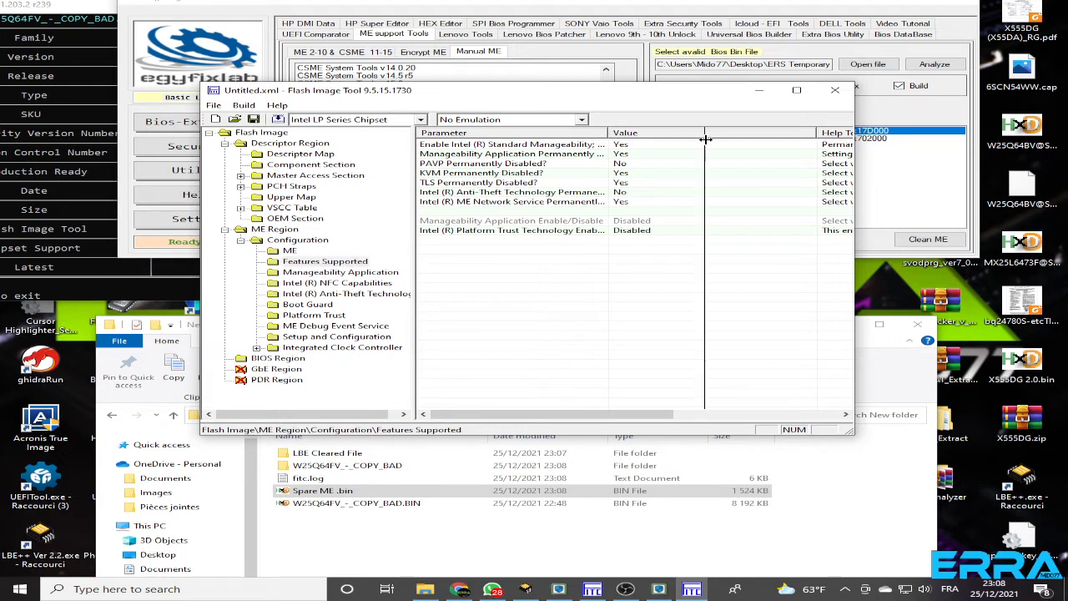
click(580, 193)
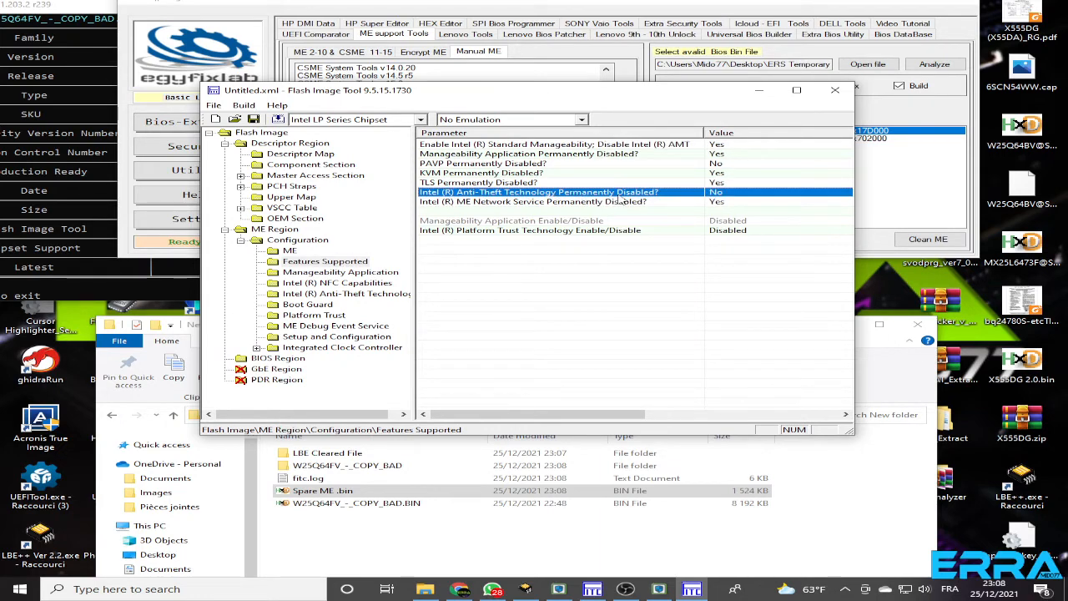
double_click(720, 194)
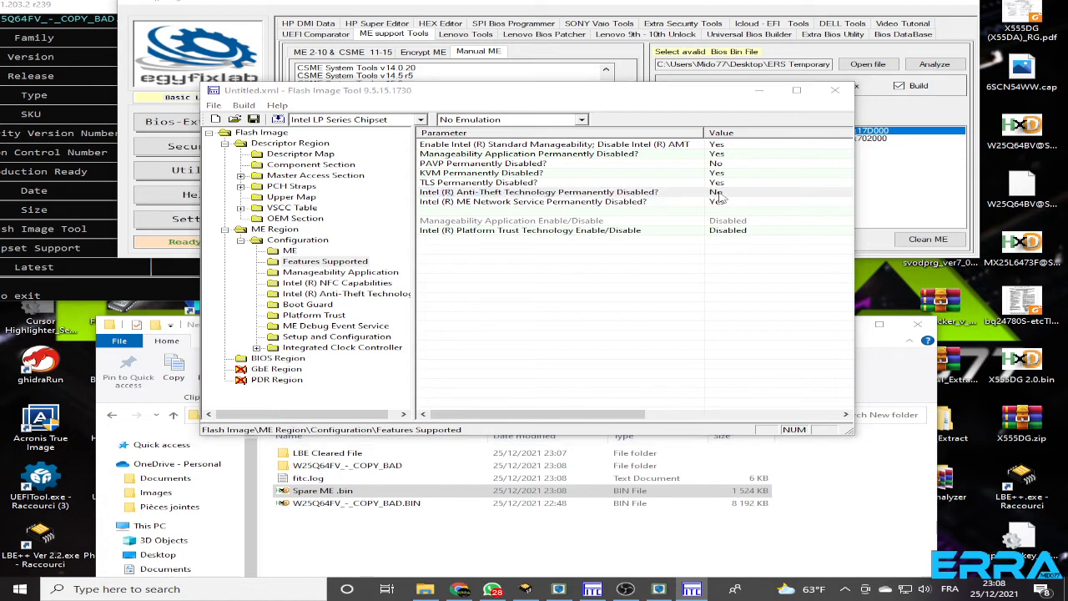
click(681, 272)
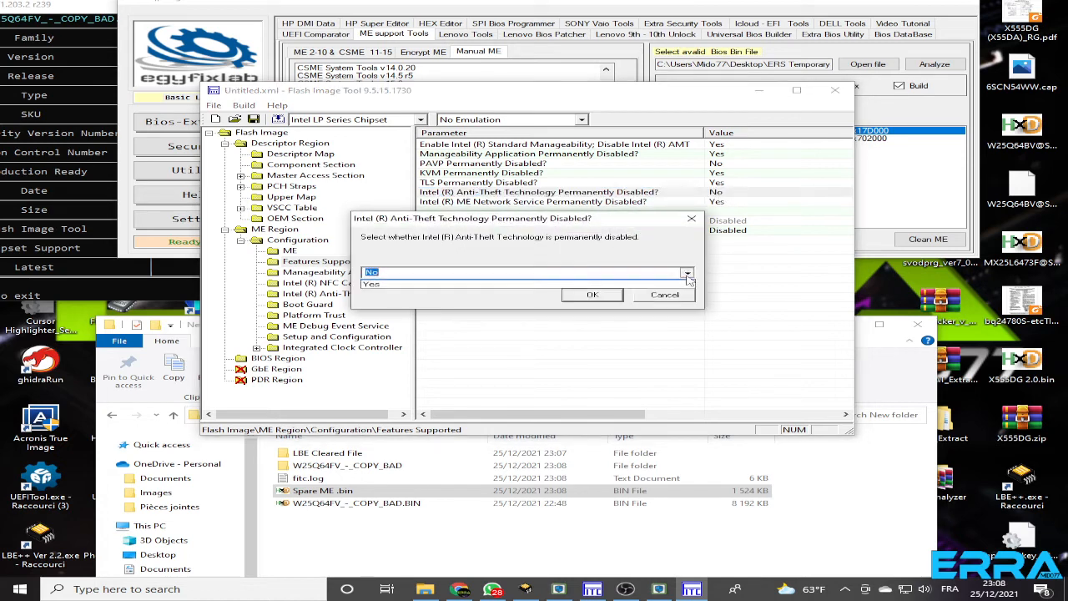
click(405, 297)
click(584, 296)
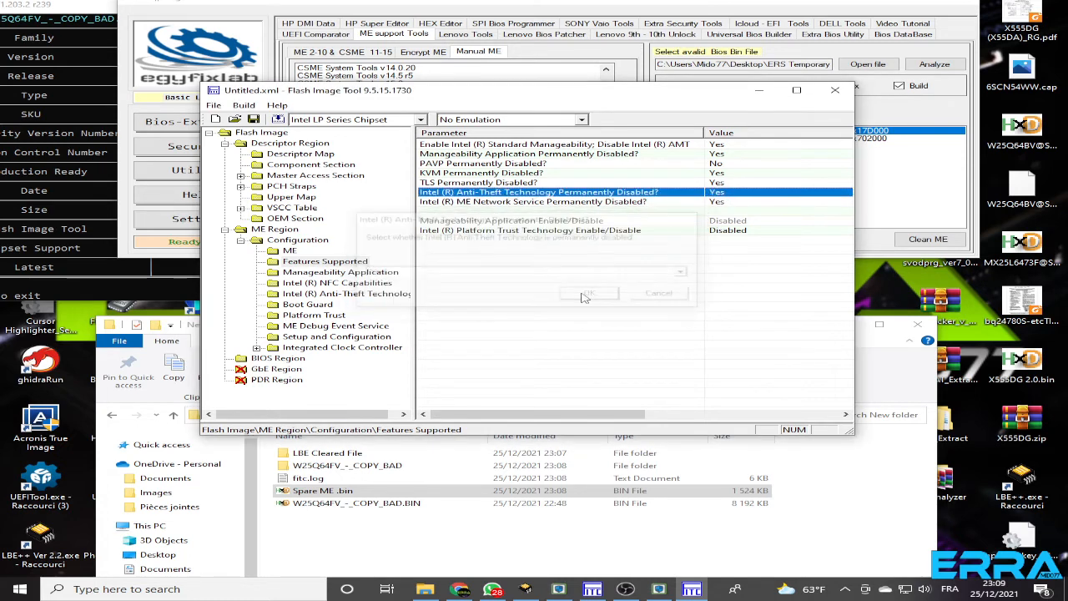
Review the ME Region configuration sections from Manageability Application through Setup and Configuration, including the Boot Guard profile
click(342, 273)
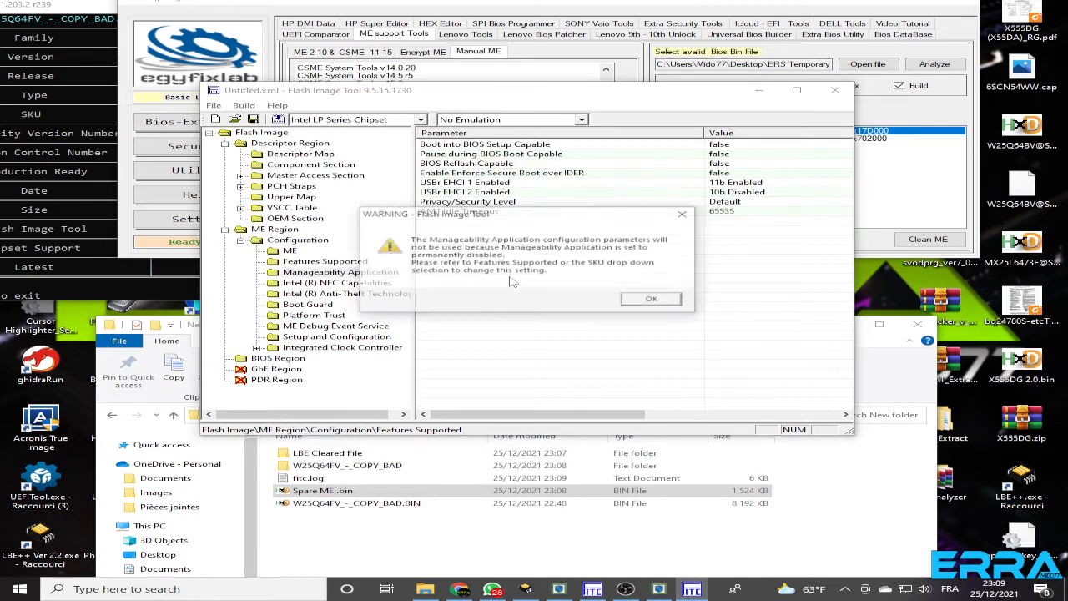
click(652, 298)
click(339, 284)
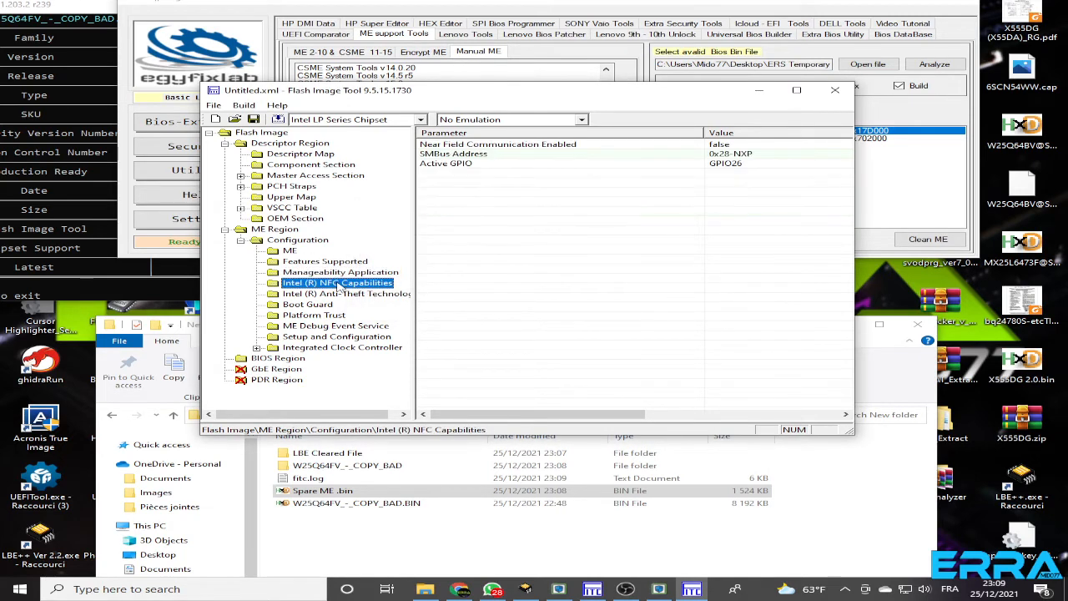
click(335, 295)
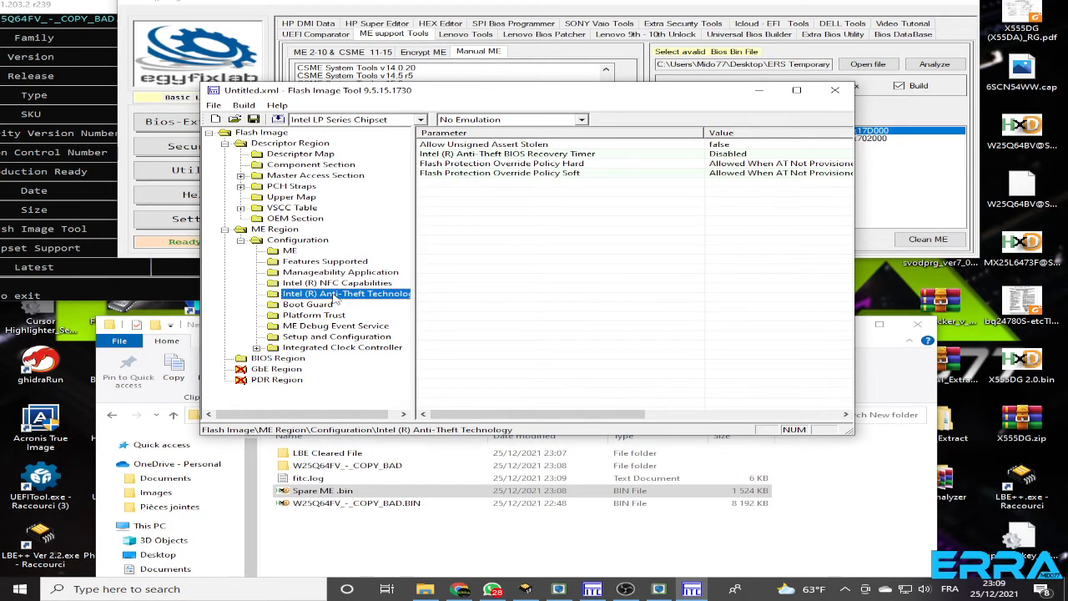
click(324, 306)
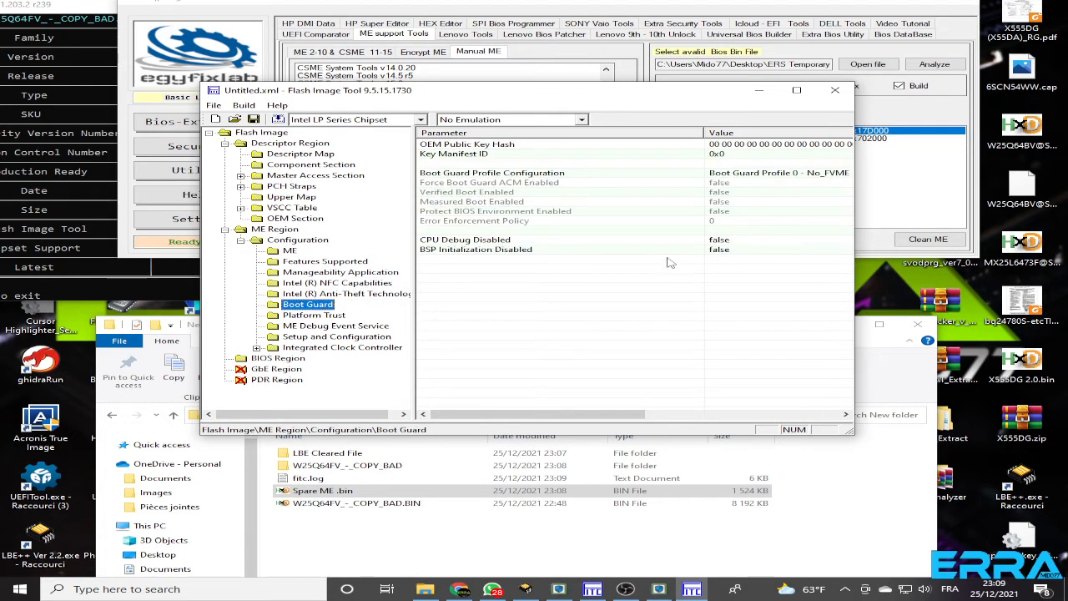
click(763, 175)
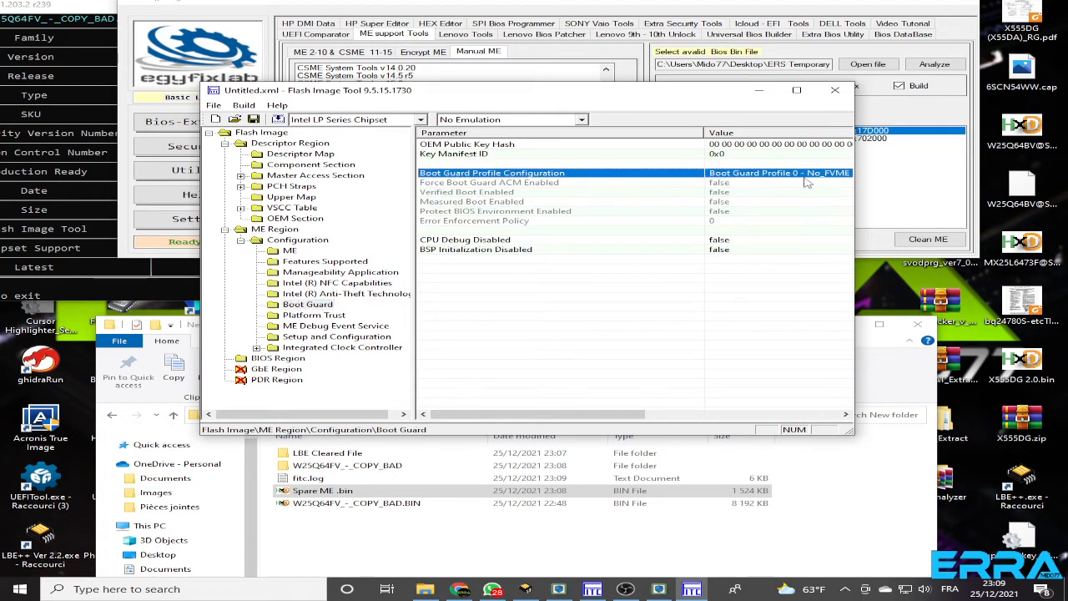
click(333, 315)
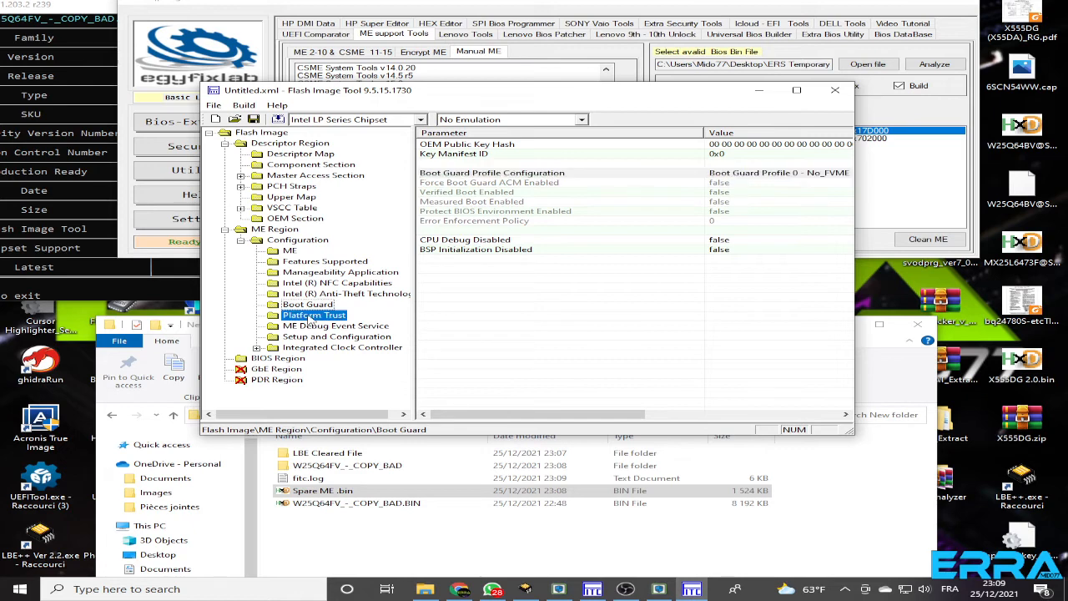
click(376, 328)
click(341, 337)
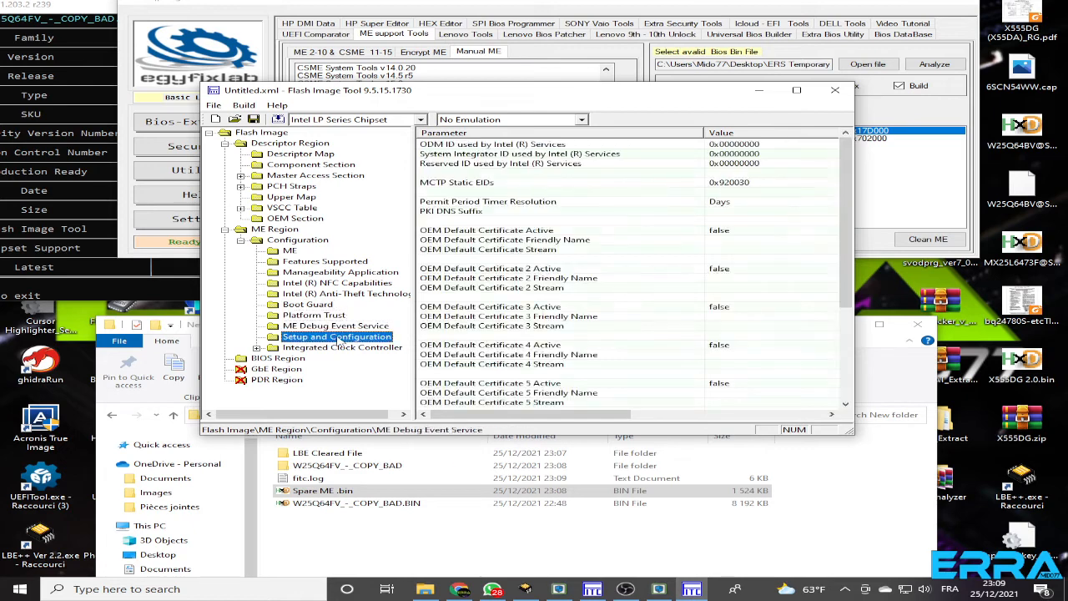
Set the Integrated Clock Controller's Default Lock Enables Mask to 0:Default
click(332, 349)
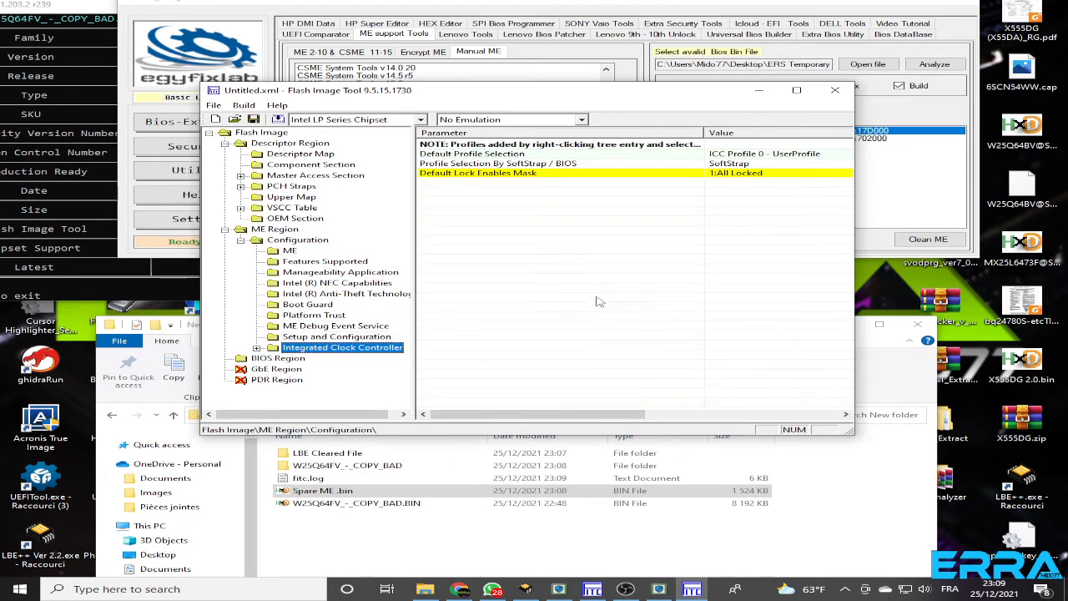
double_click(732, 174)
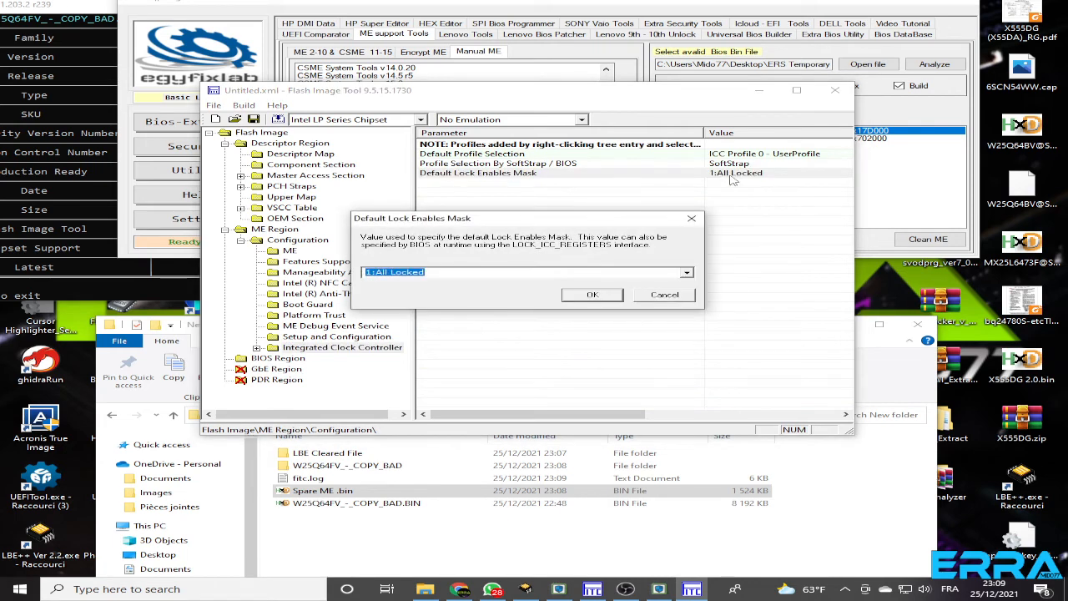
click(686, 273)
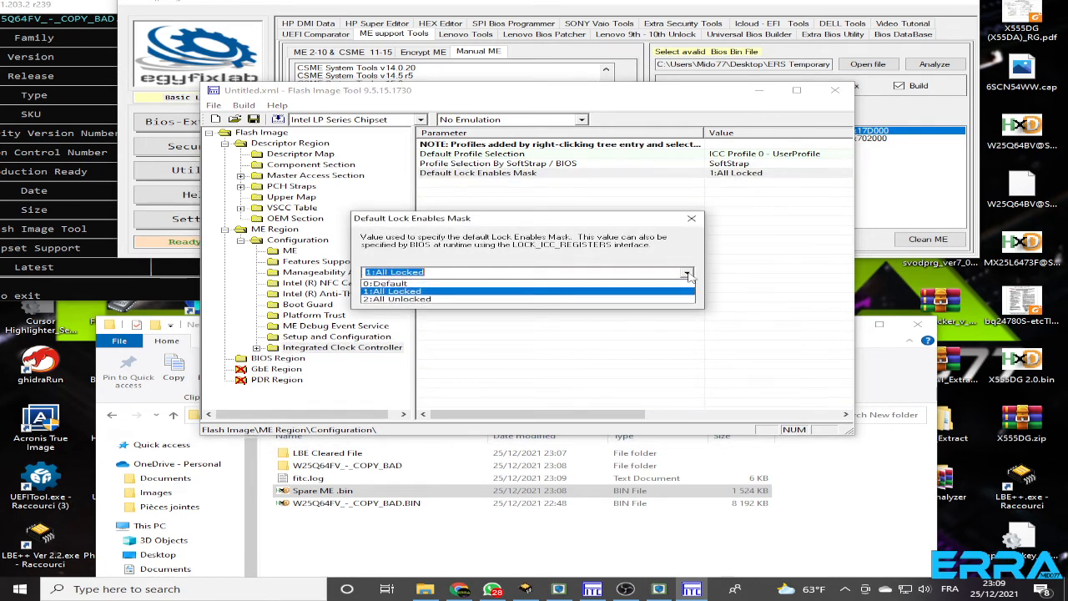
click(393, 284)
click(589, 297)
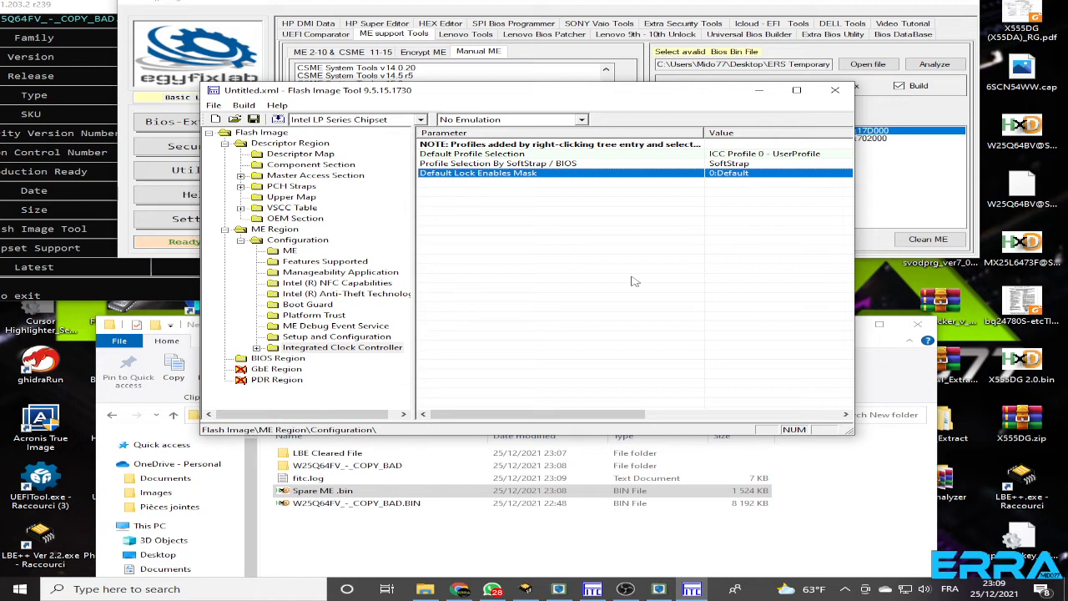
Examine the ME SMBus I2C Address and MCTP Address Enable settings in PCH Strap 2 of the Descriptor Region
click(225, 229)
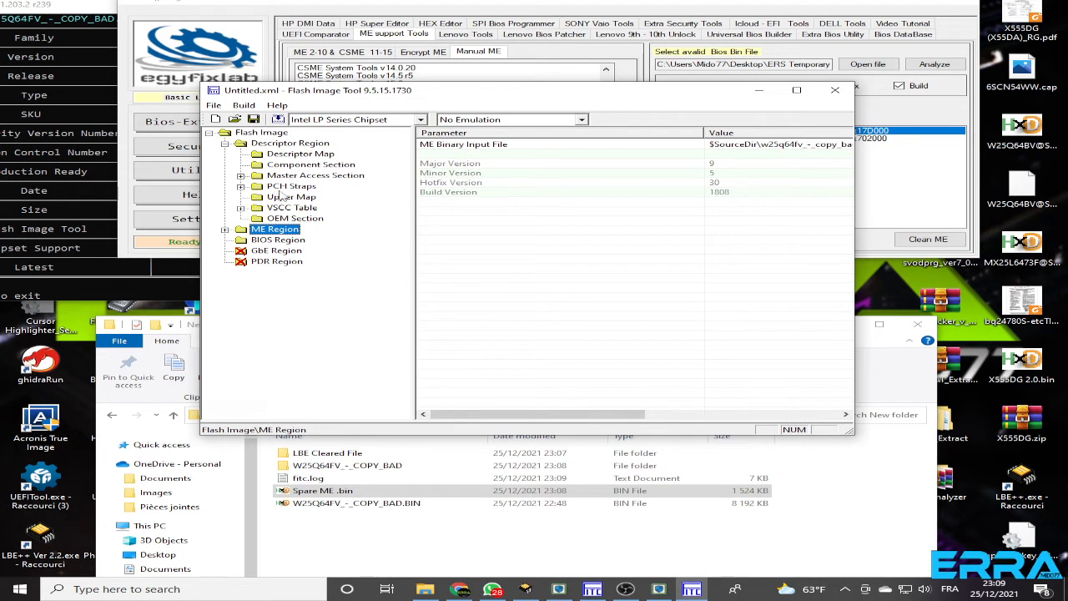
click(241, 186)
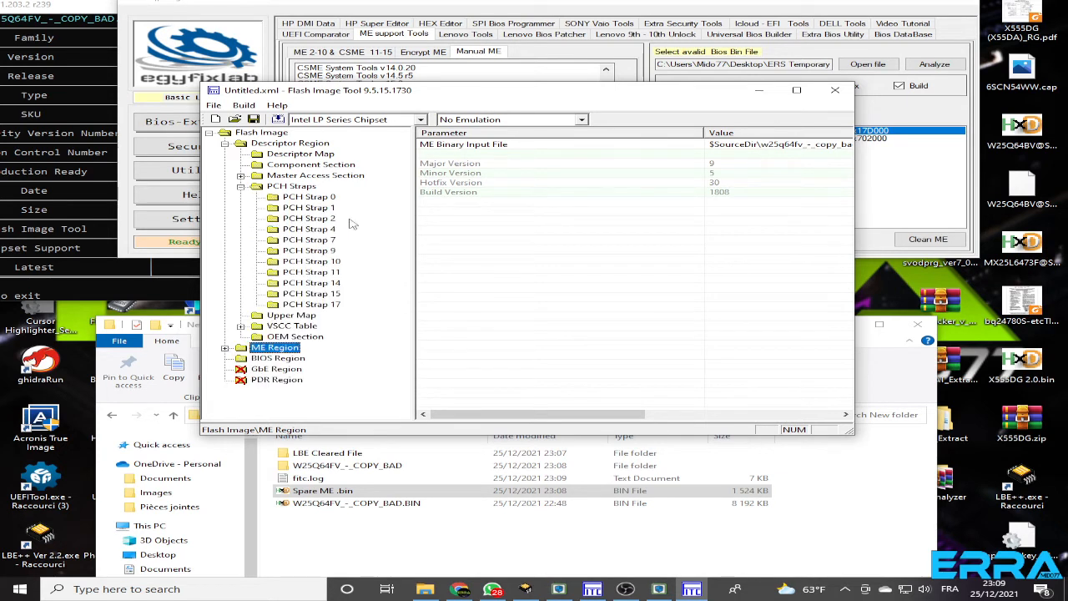
click(308, 220)
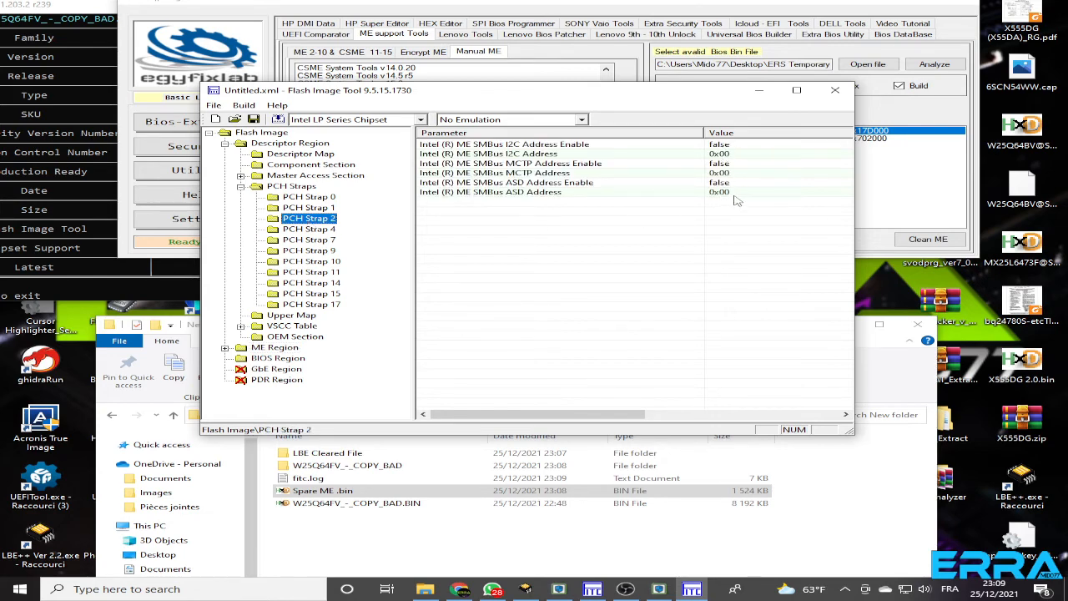
drag(659, 100, 515, 118)
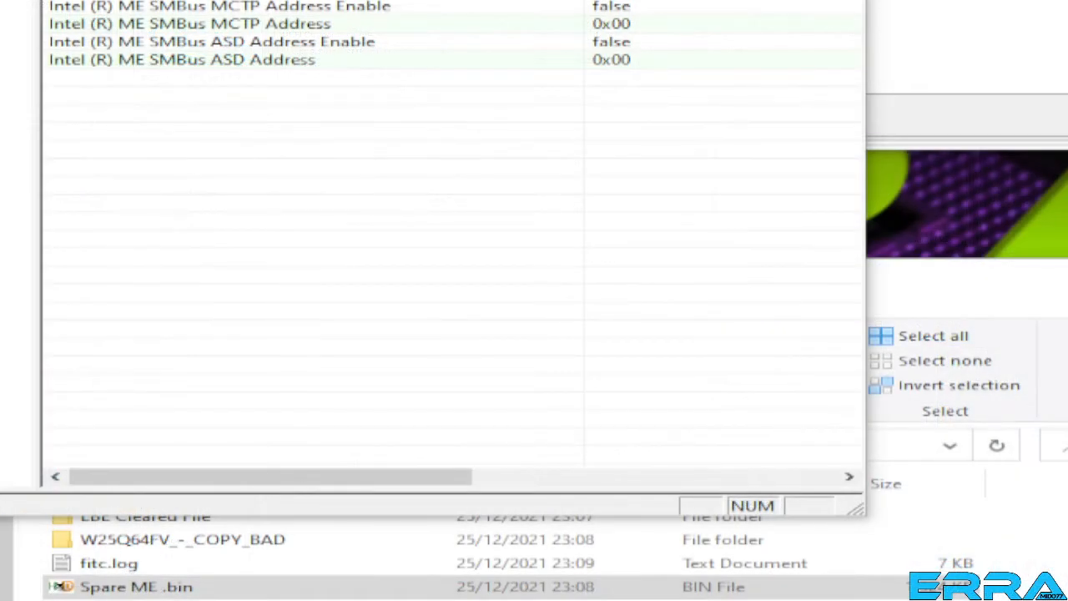
drag(569, 0, 652, 133)
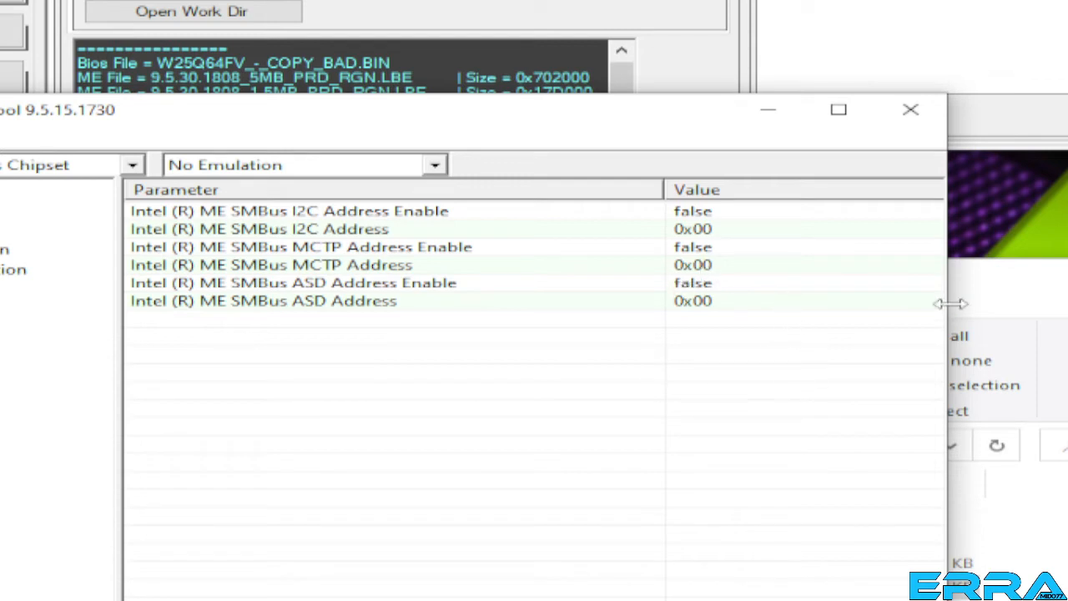
double_click(701, 232)
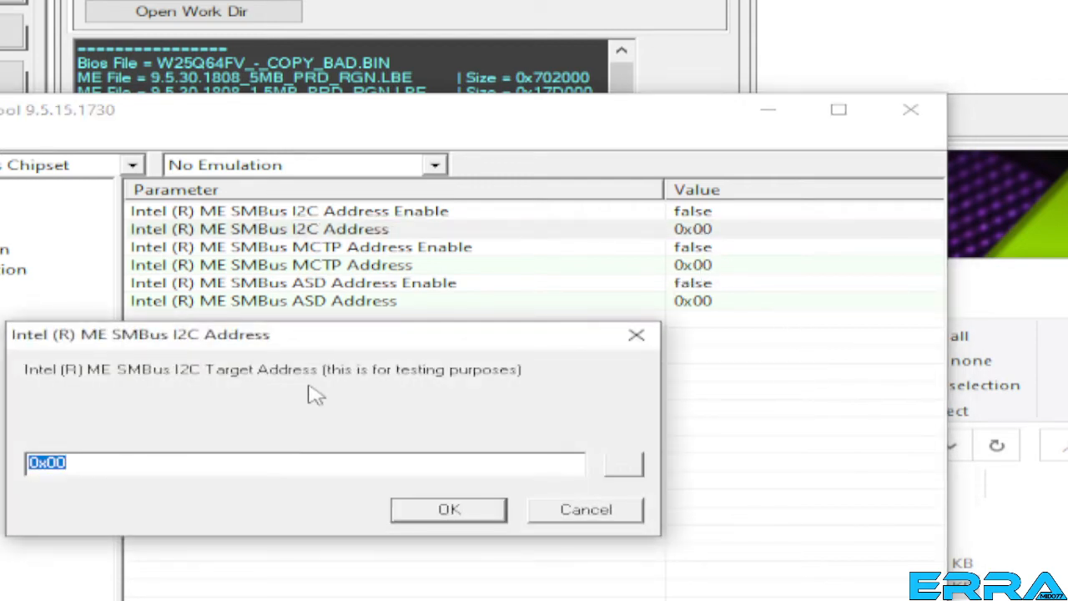
click(590, 510)
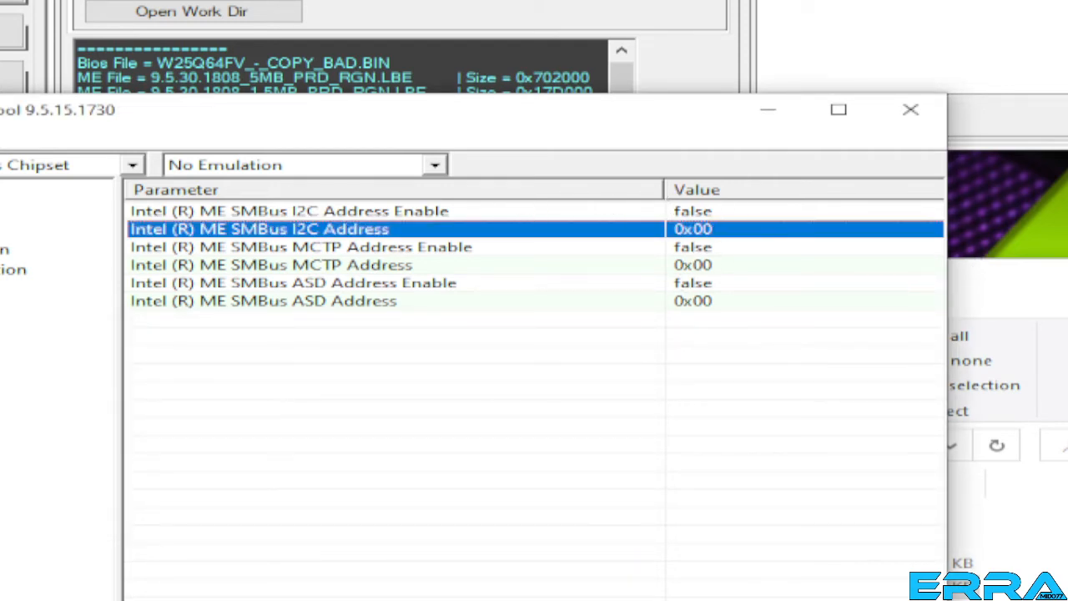
double_click(695, 248)
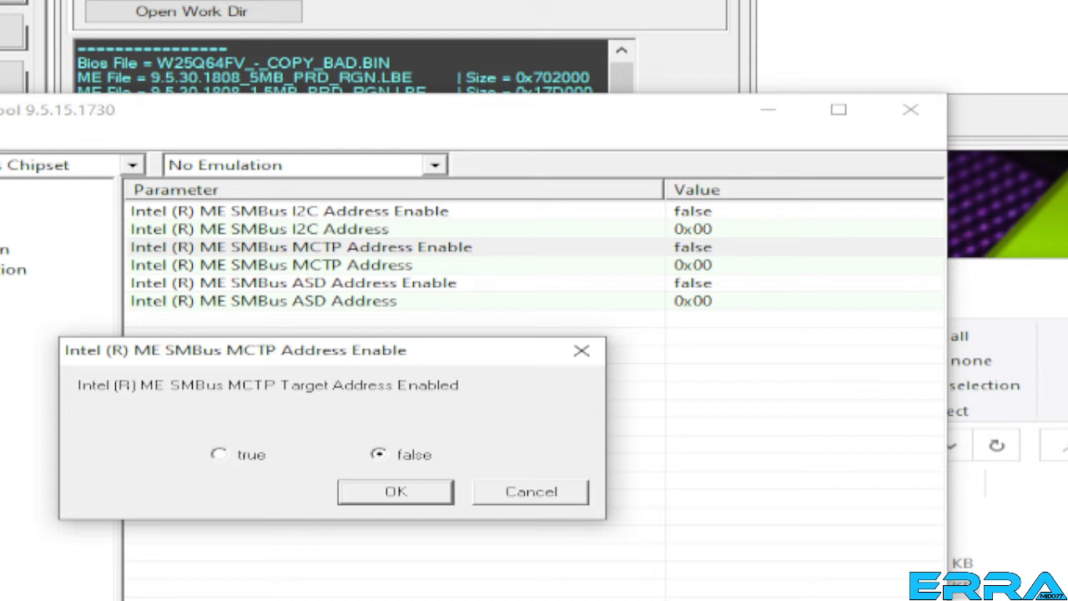
click(533, 491)
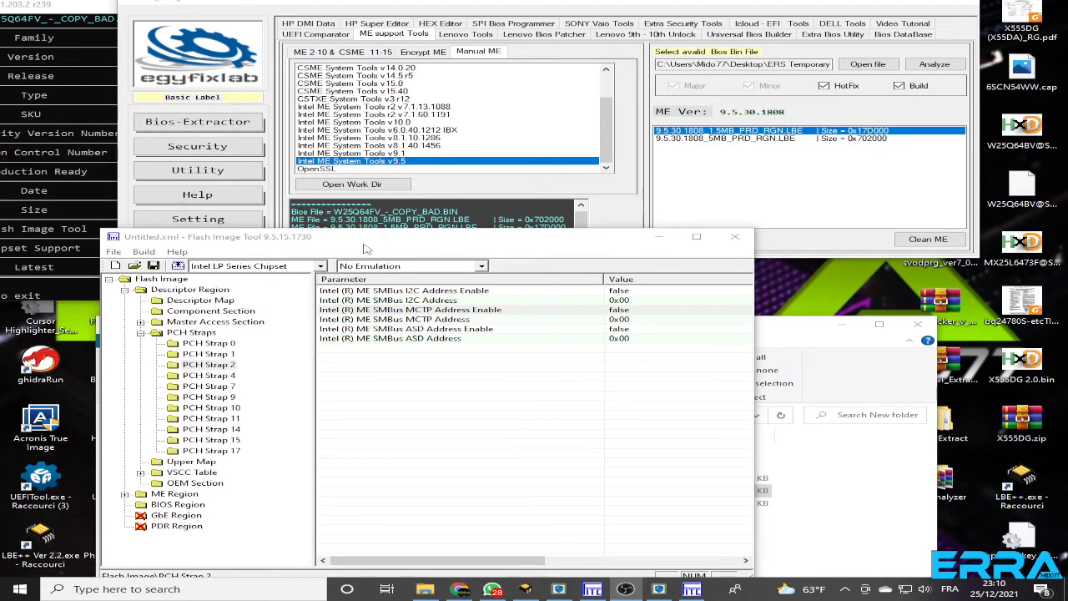
Save the configuration as Signal02.xml in the New folder and bring that folder's window to the front
drag(365, 239, 458, 129)
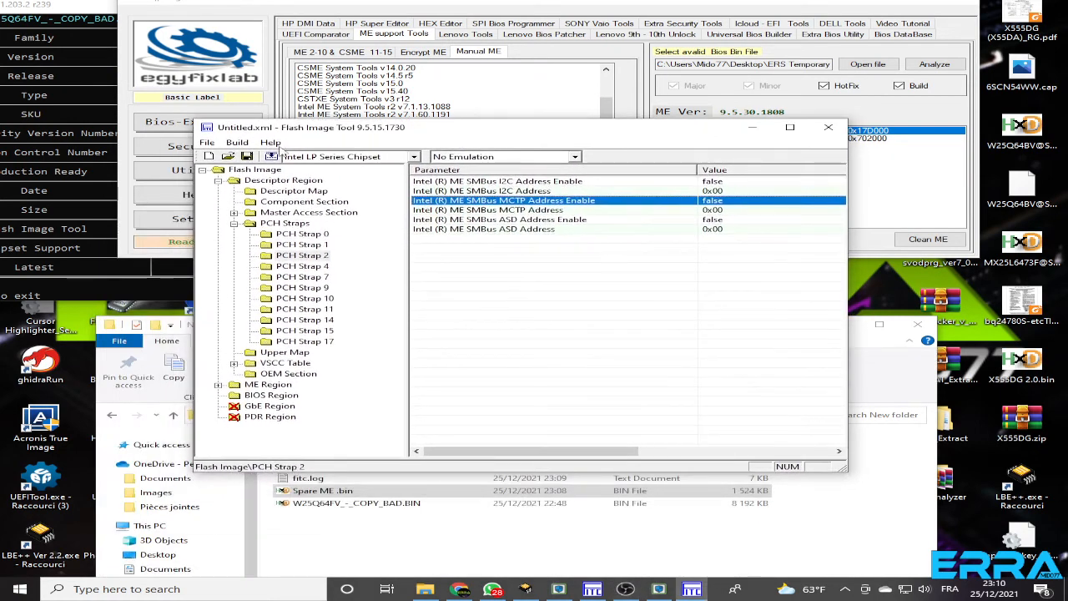
click(207, 141)
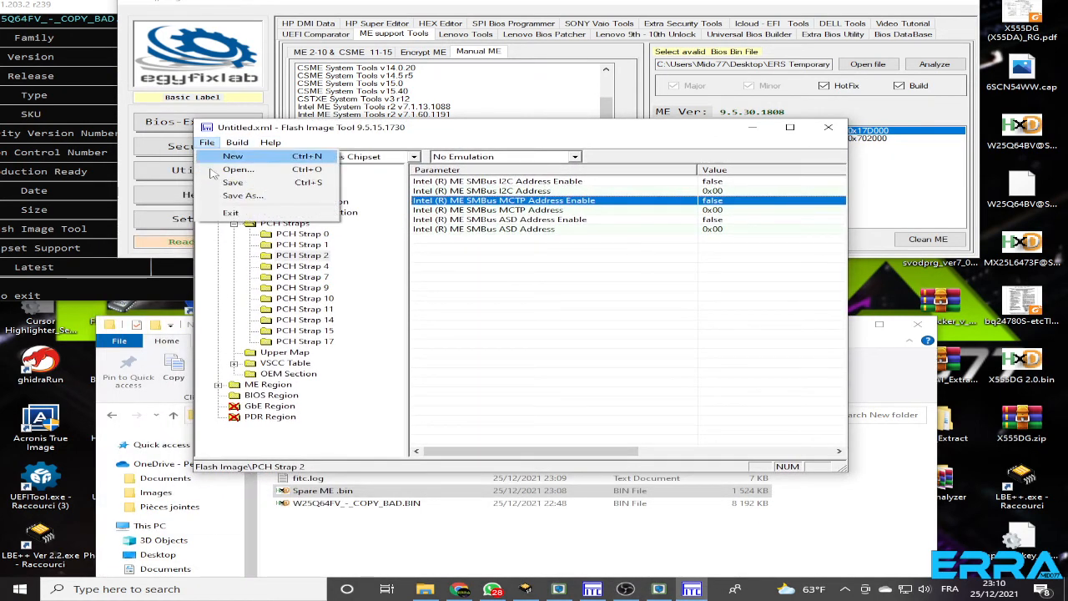
click(255, 197)
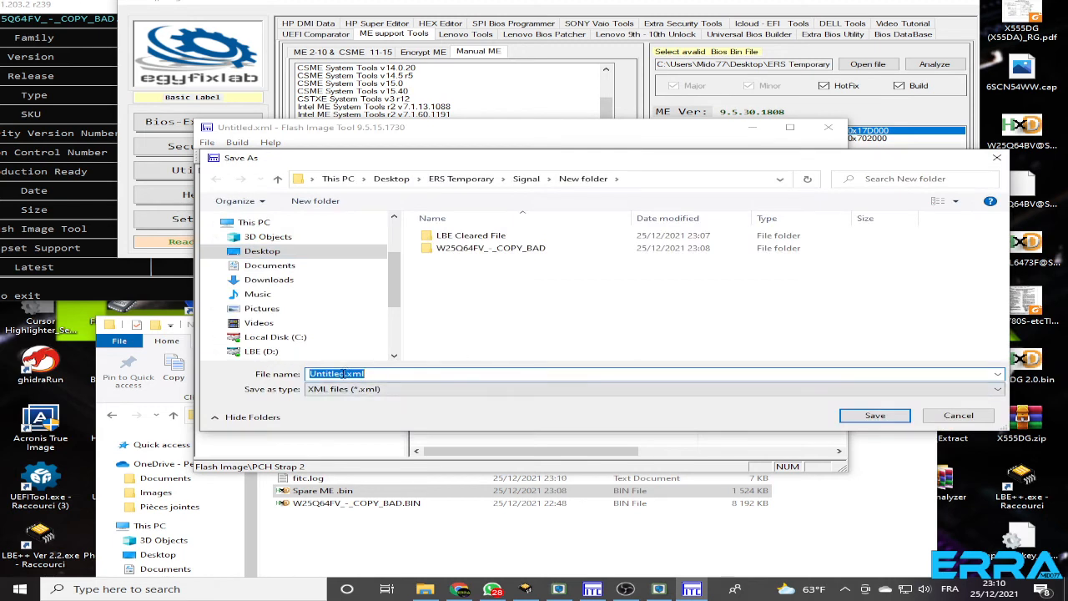
click(339, 374)
double_click(342, 374)
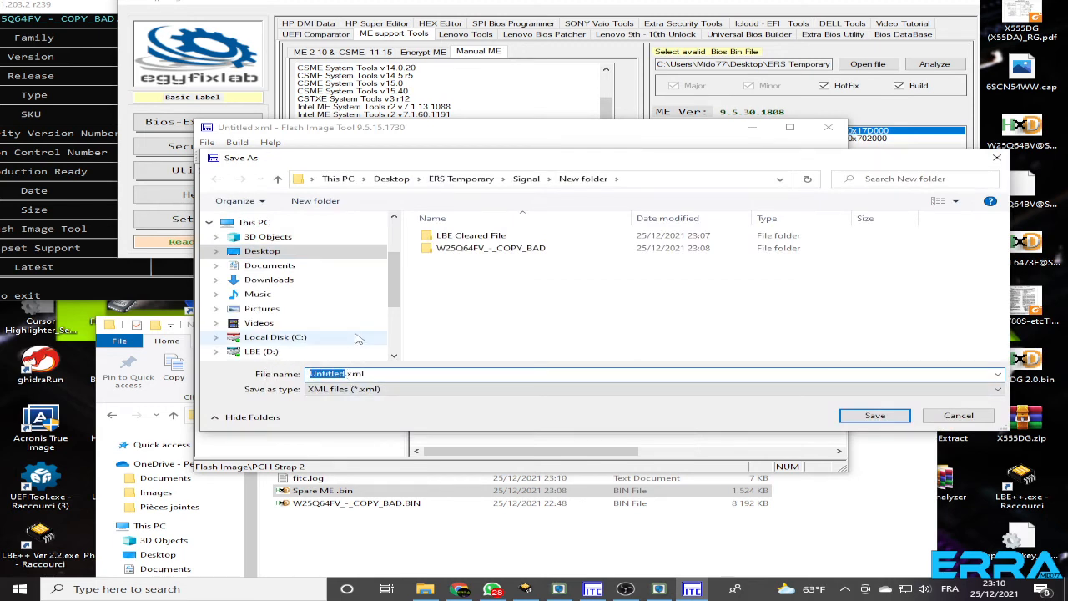
text(Si)
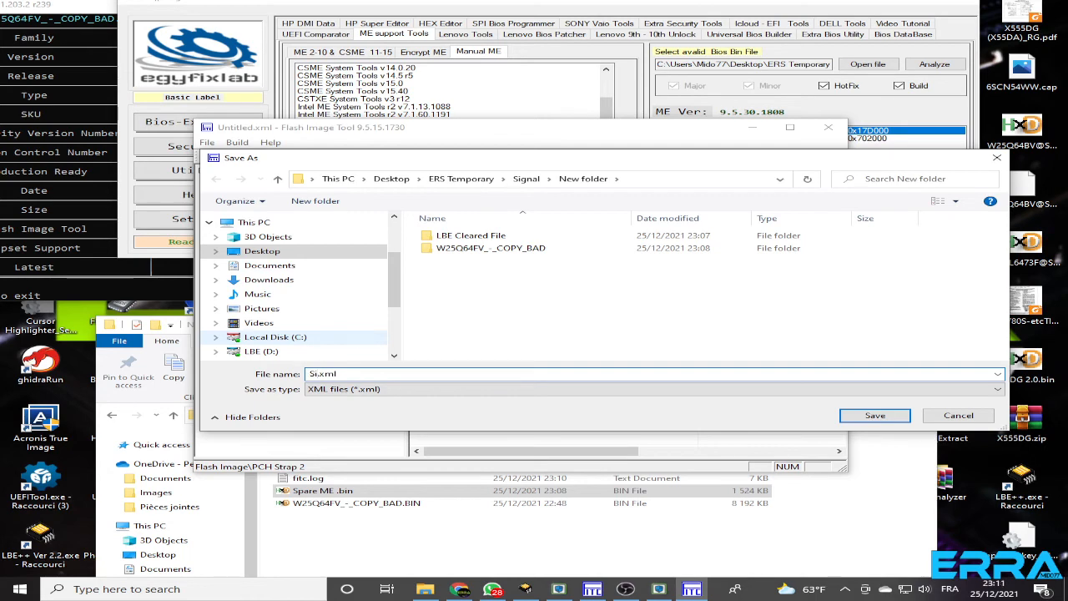
text(gnal02)
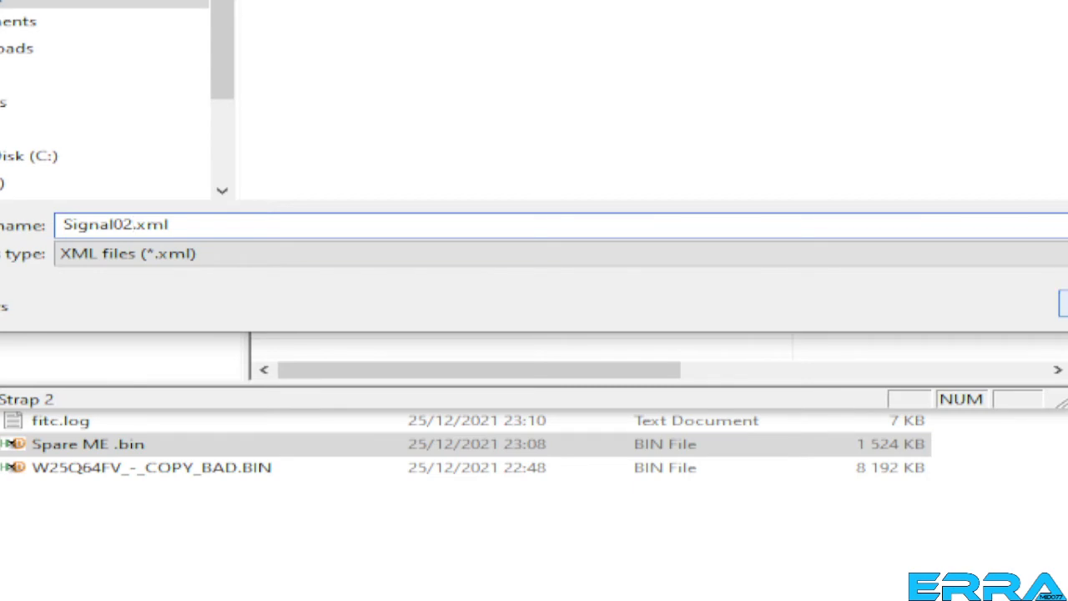
click(1064, 304)
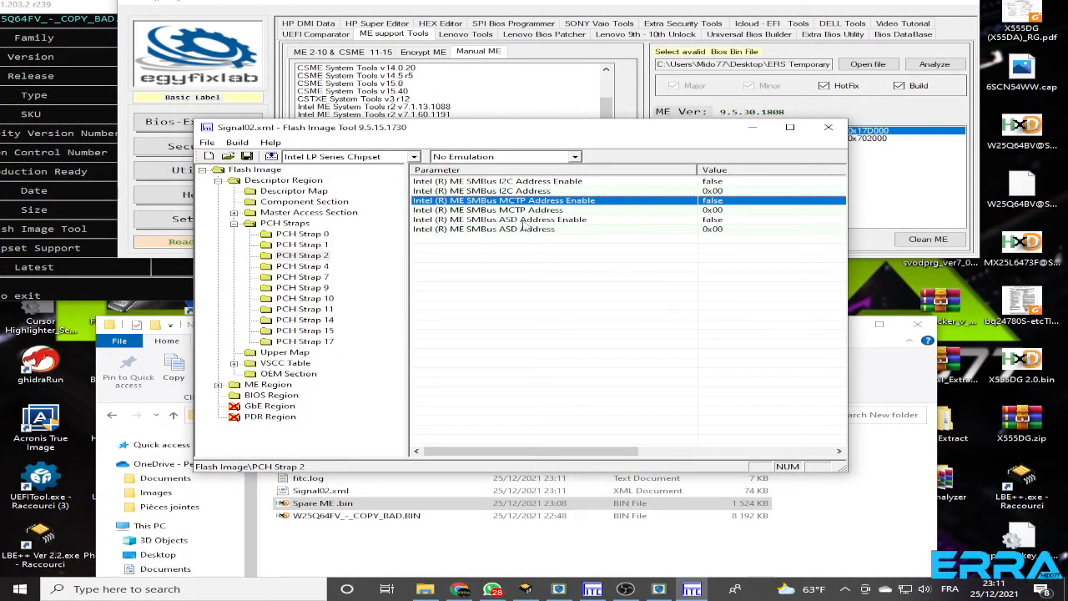
click(638, 541)
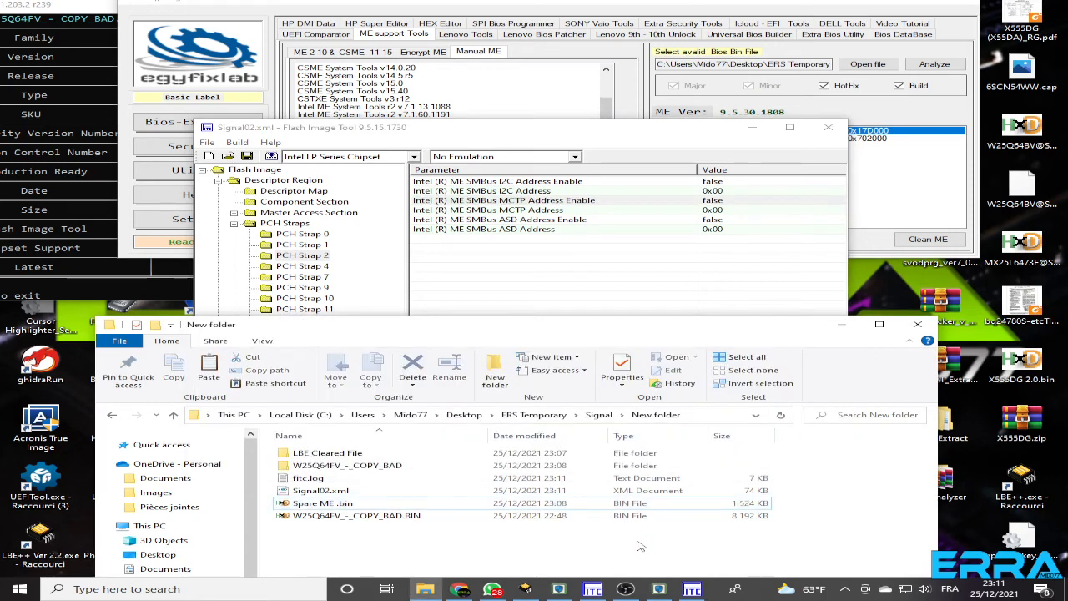
Rename the Spare ME .bin file in the New folder as Me Region.bin
click(310, 505)
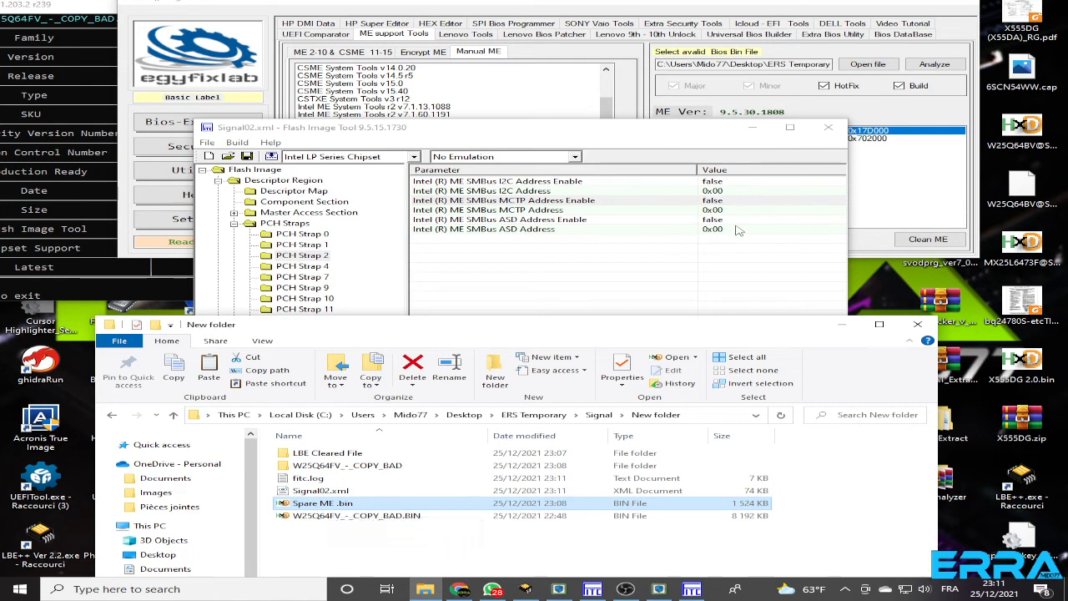
drag(674, 134, 387, 39)
click(754, 342)
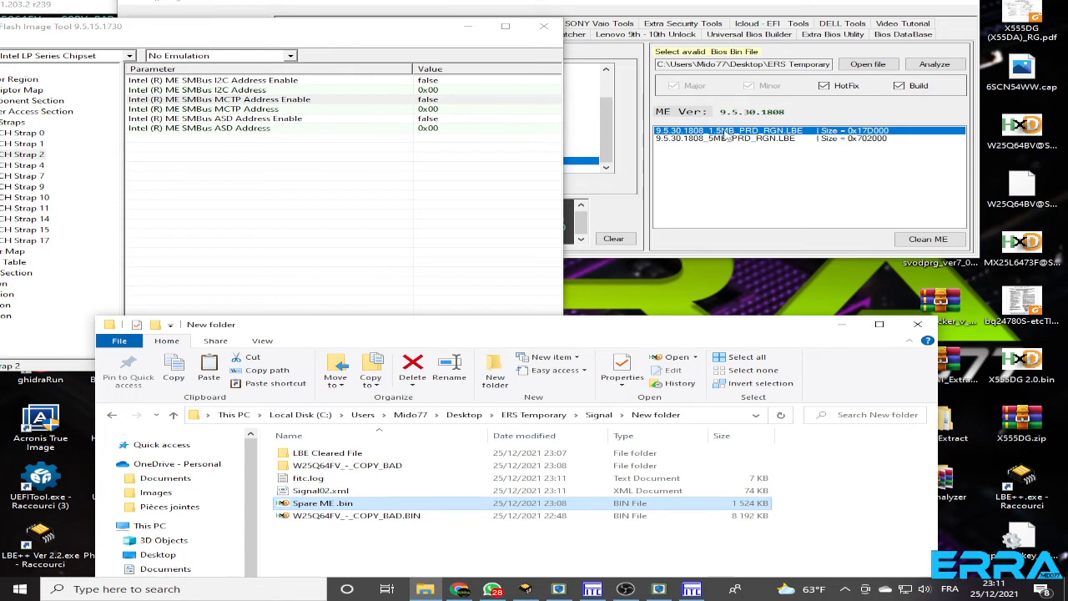
click(690, 10)
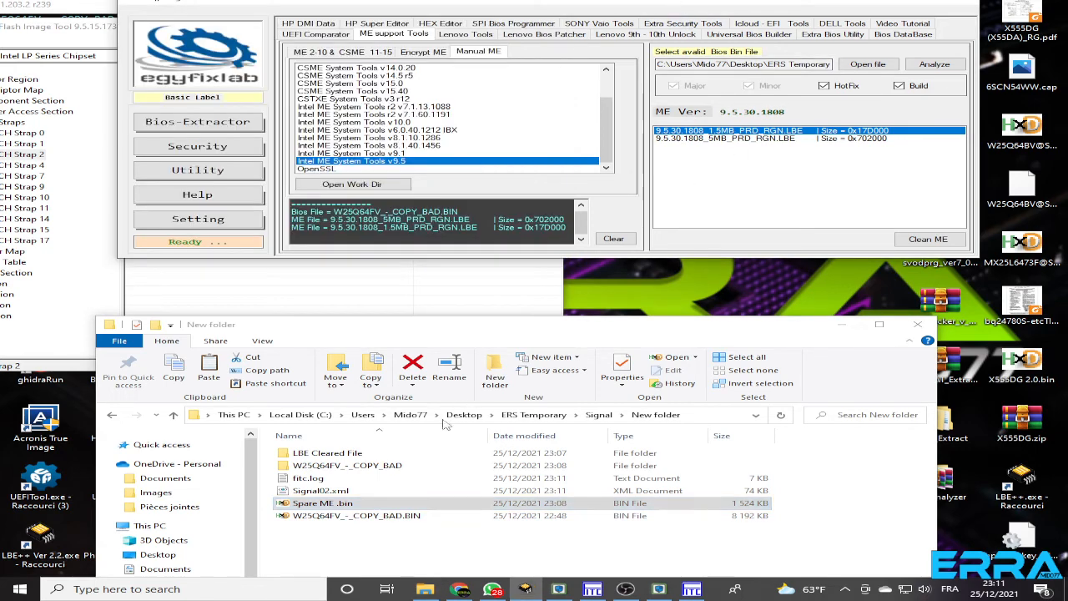
click(344, 505)
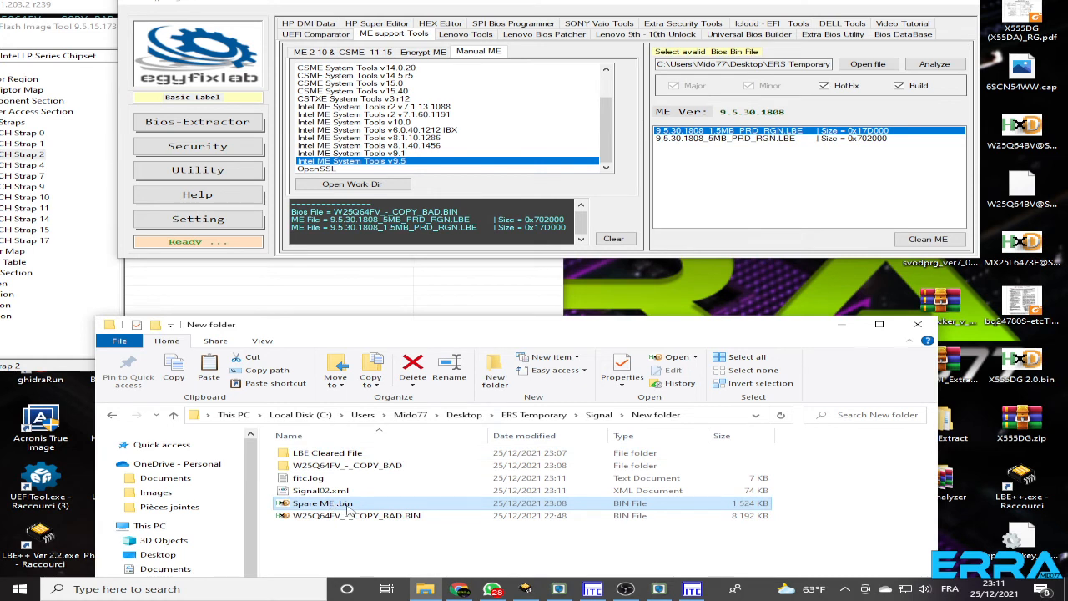
click(348, 506)
text(Me)
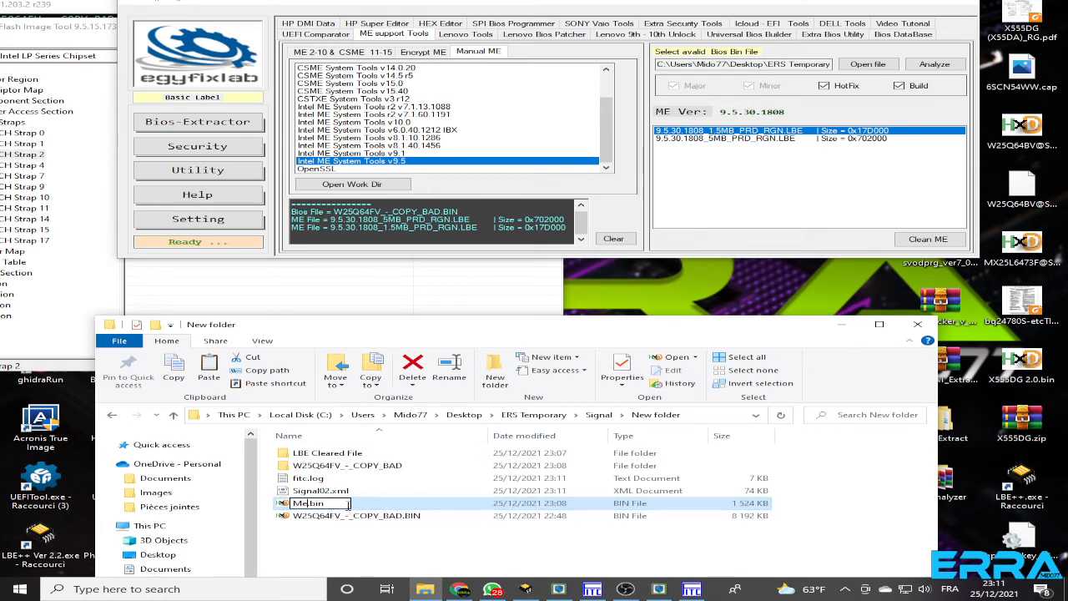
text( Region)
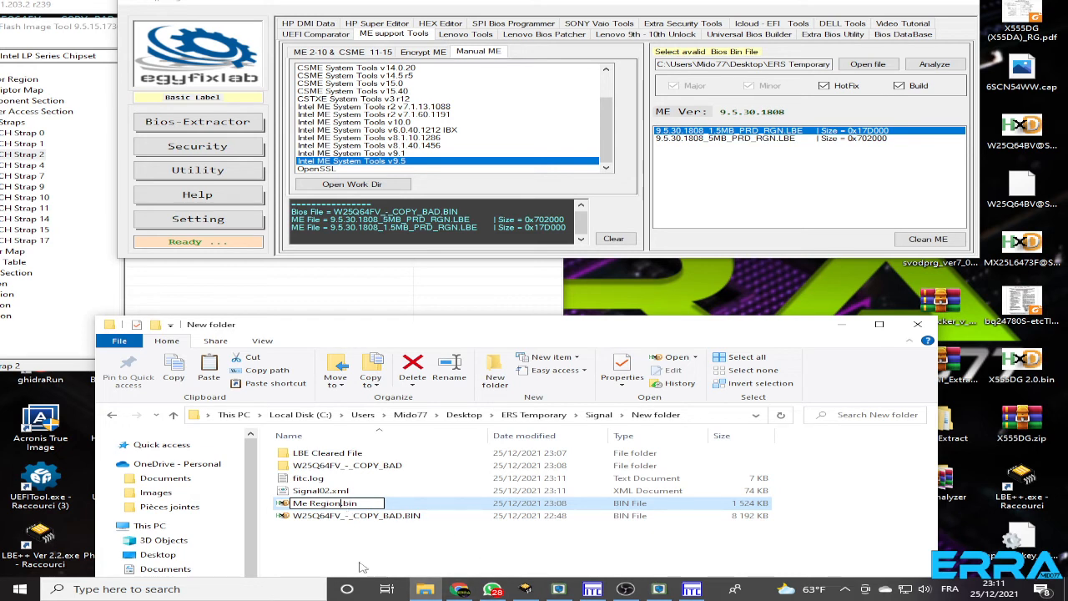
key(Return)
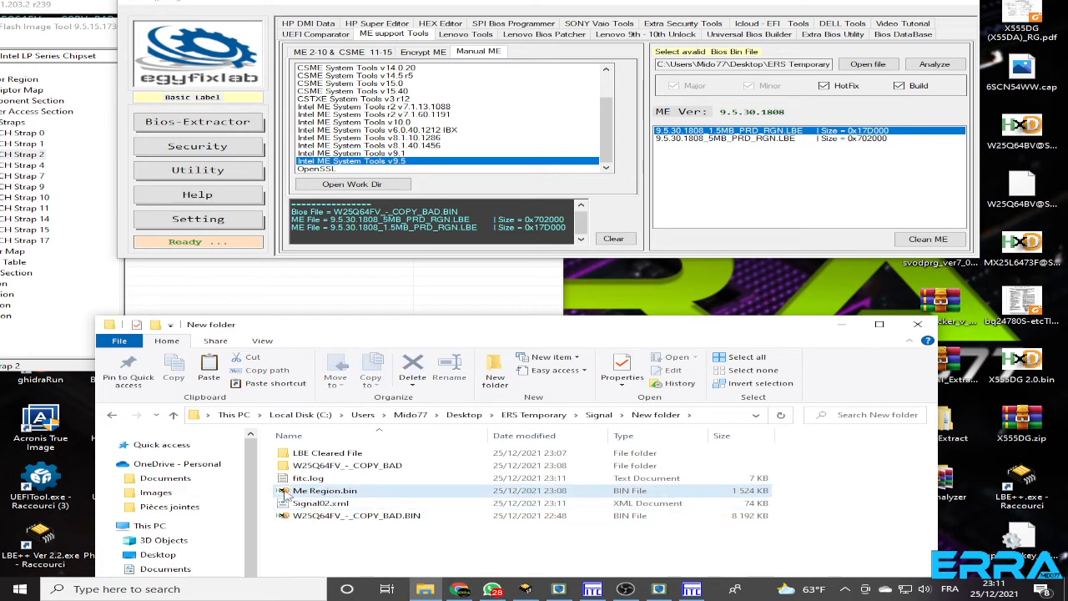
Move Me Region.bin into the Decomp folder inside W25Q64FV_-_COPY_BAD, replacing the existing file of that name
click(296, 467)
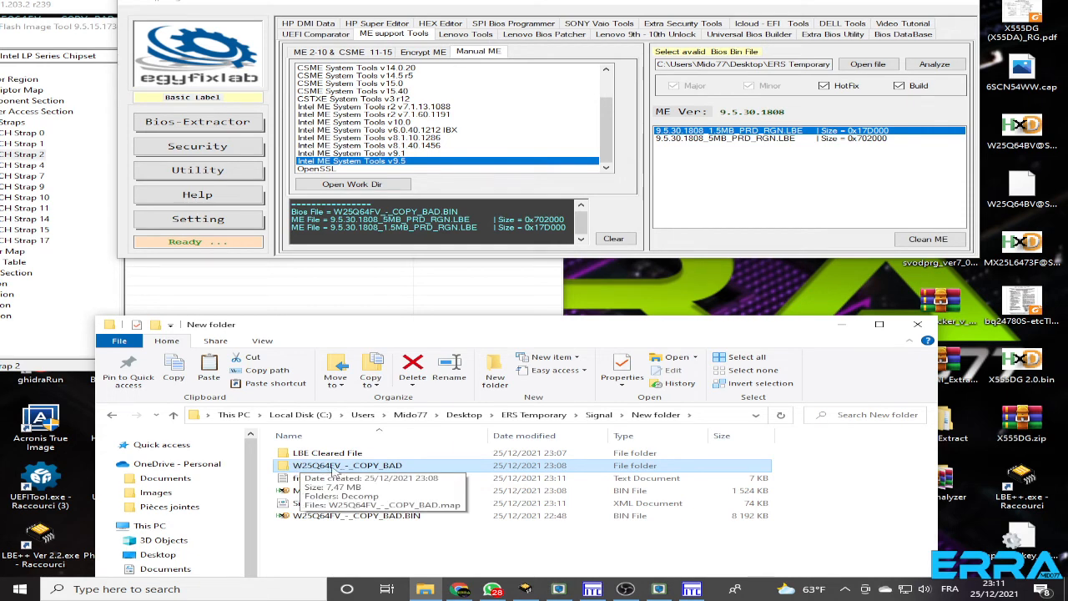
click(71, 271)
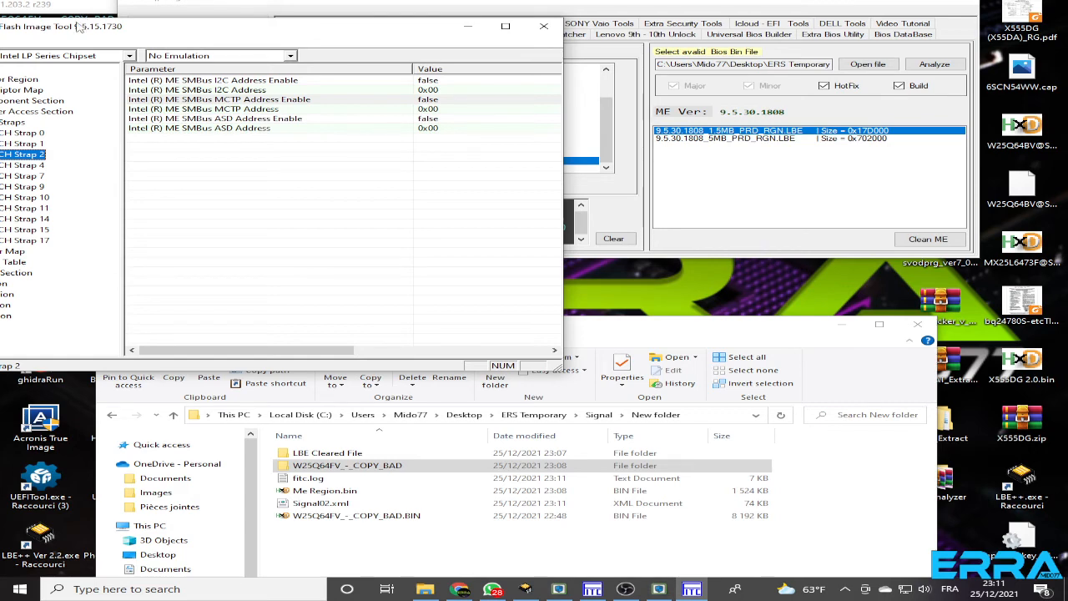
drag(79, 28, 116, 0)
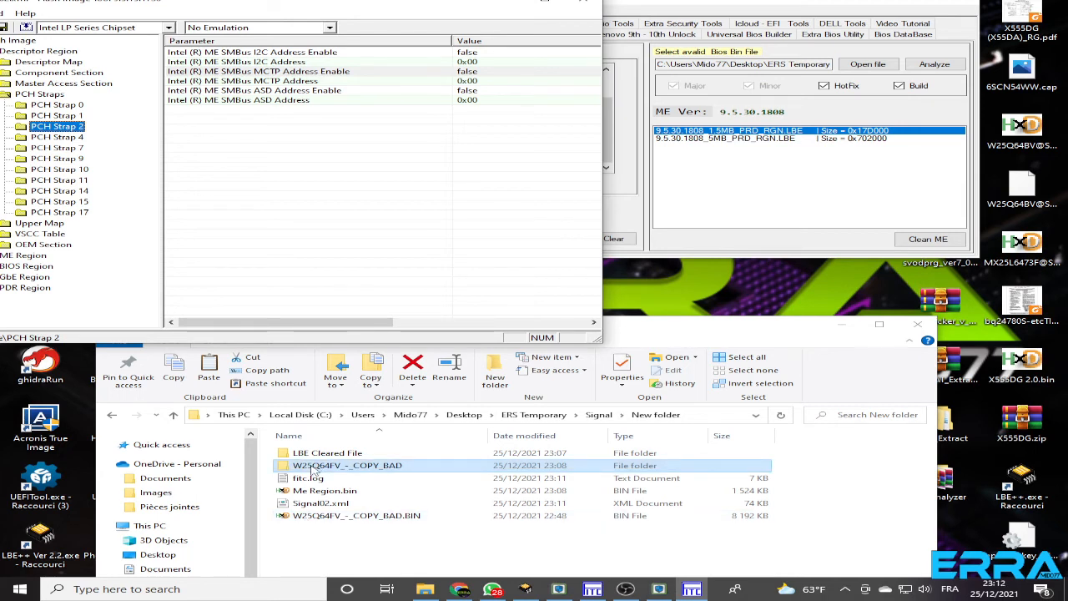
drag(305, 495, 310, 469)
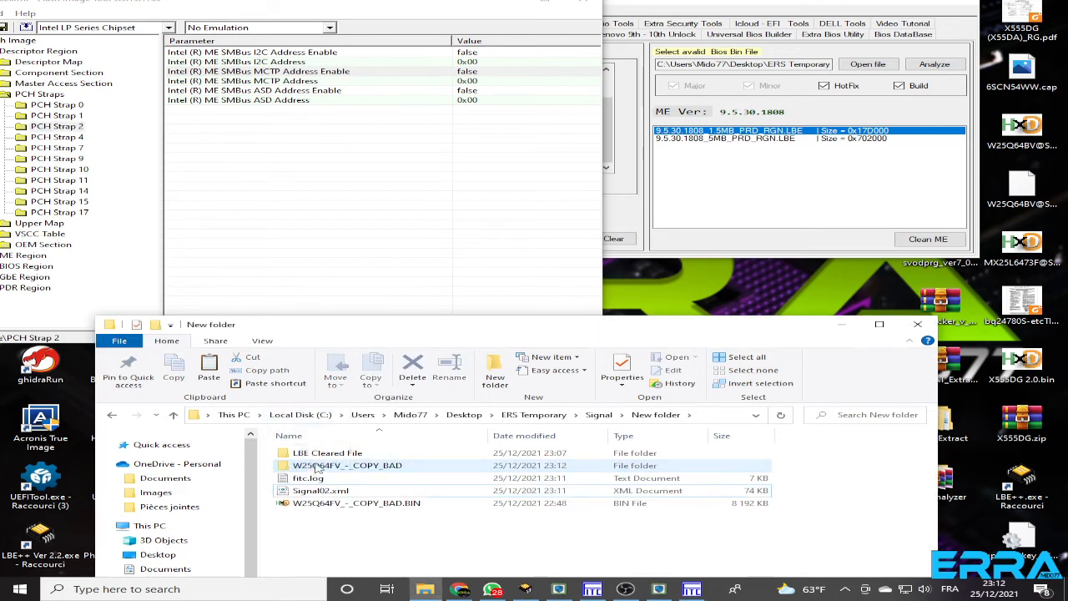
double_click(310, 466)
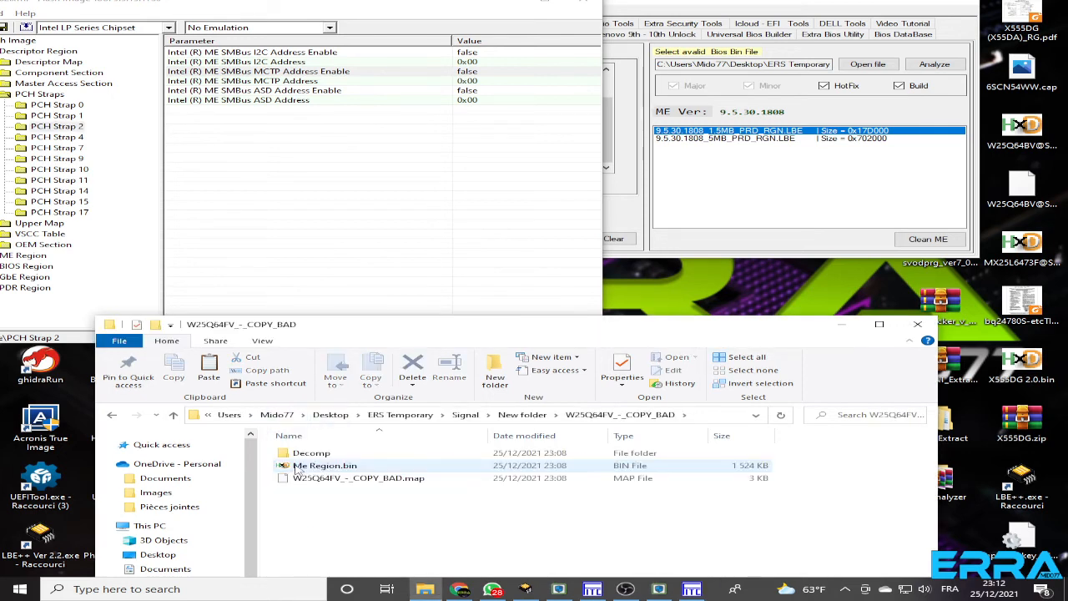
drag(298, 469, 302, 456)
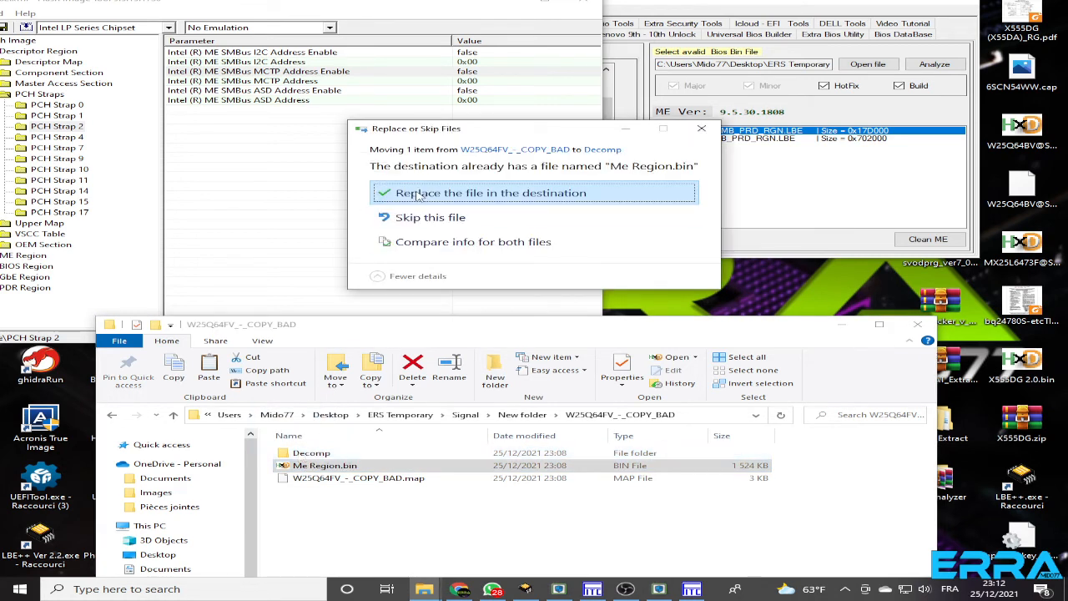
click(419, 194)
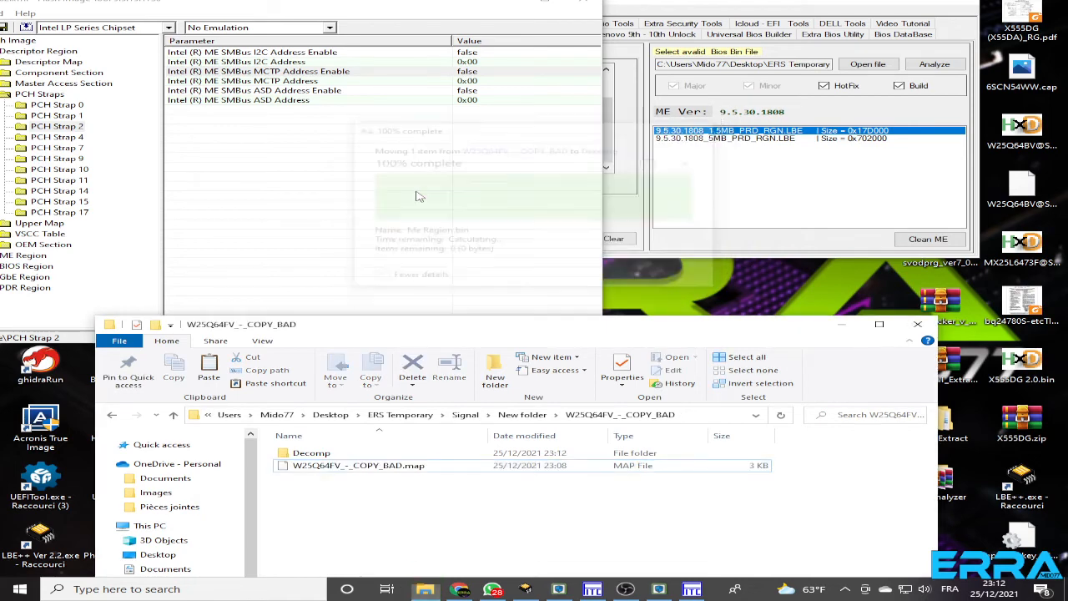
Reload the Signal02.xml configuration in Flash Image Tool from the New folder under ERS Temporary's Signal folder
drag(201, 1, 451, 57)
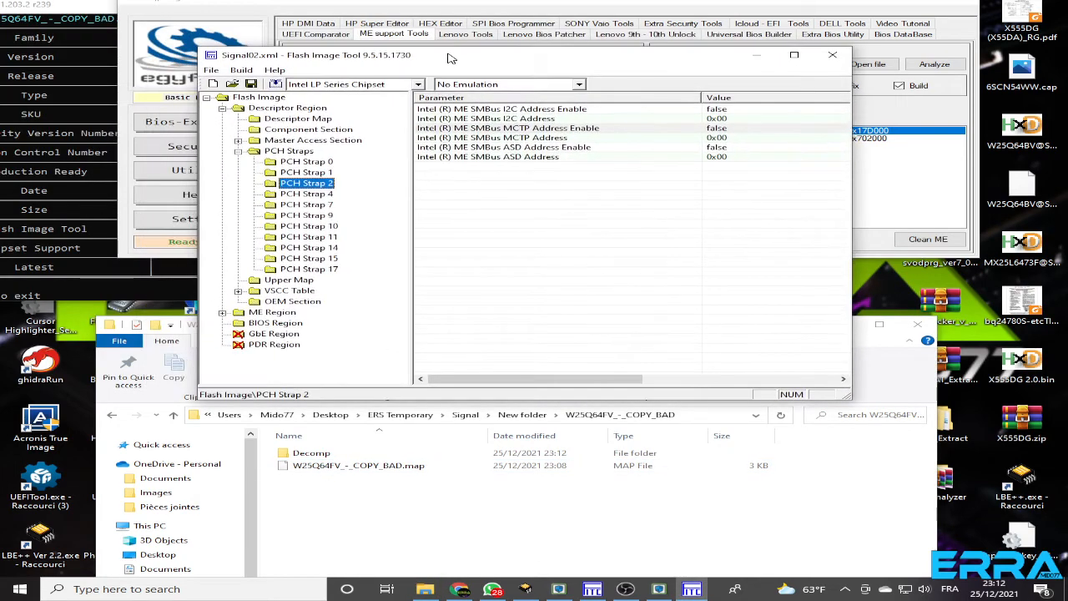
click(213, 71)
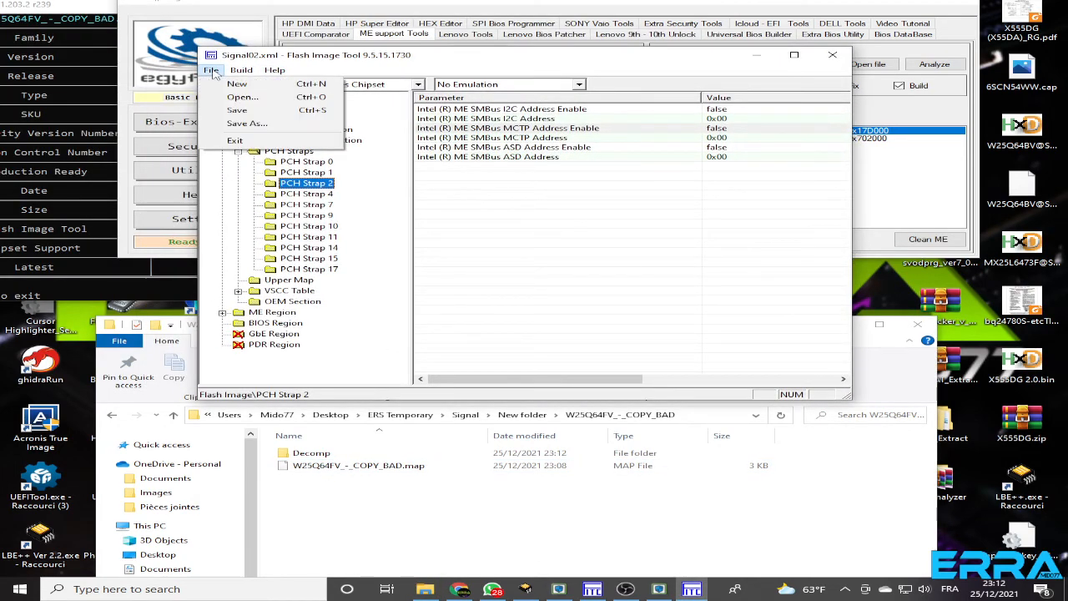
click(242, 98)
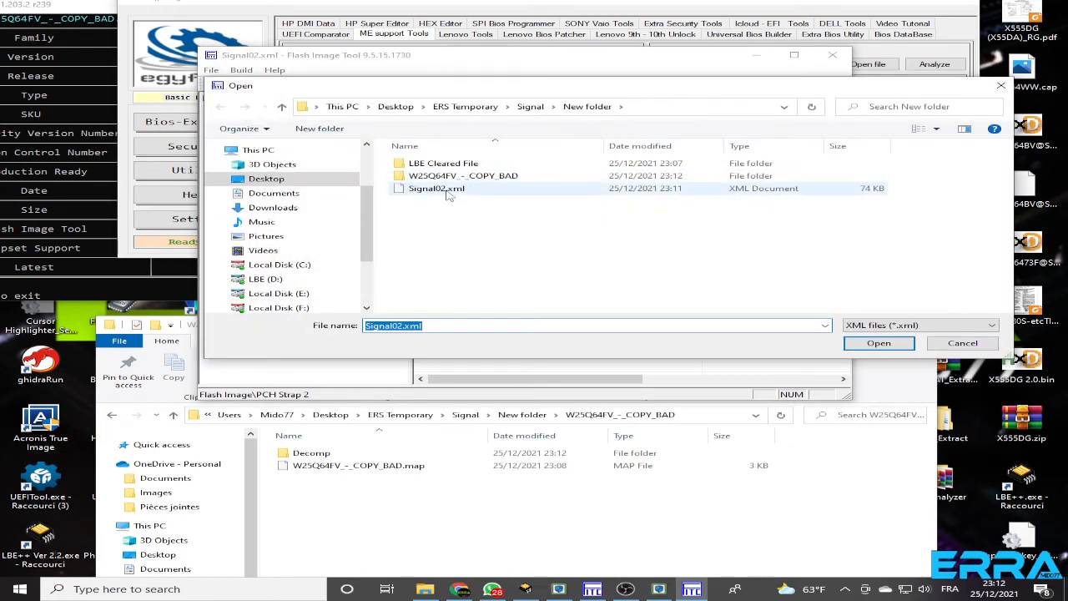
click(433, 195)
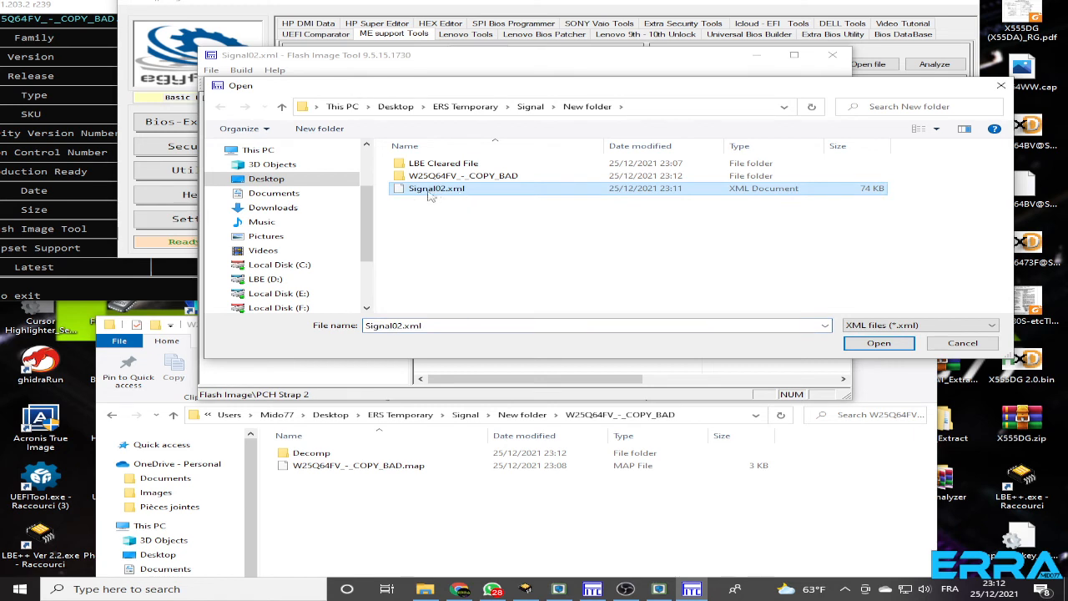
click(282, 106)
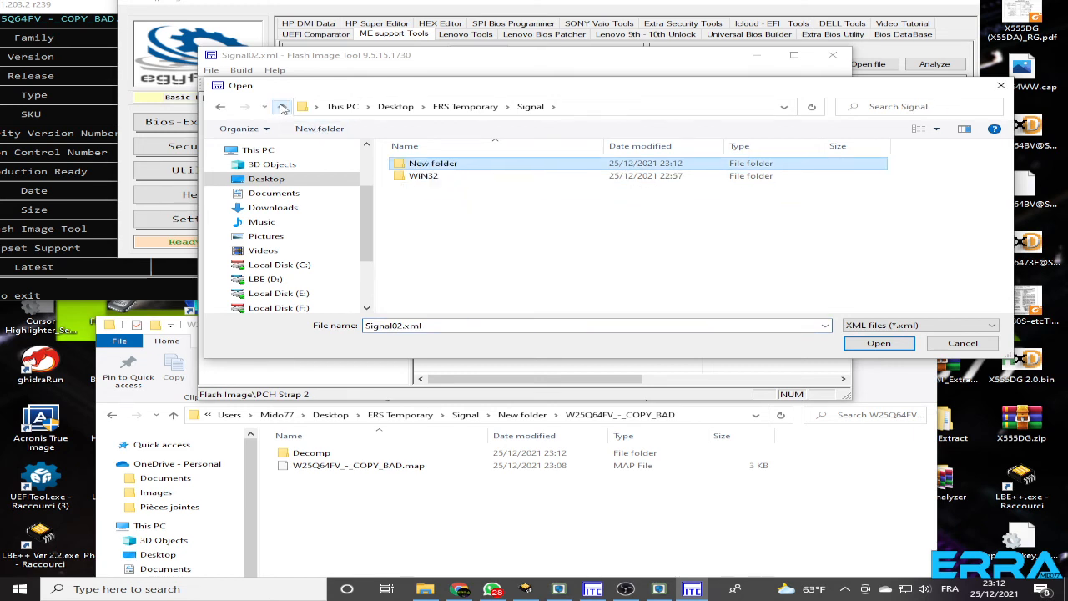
click(282, 107)
click(282, 107)
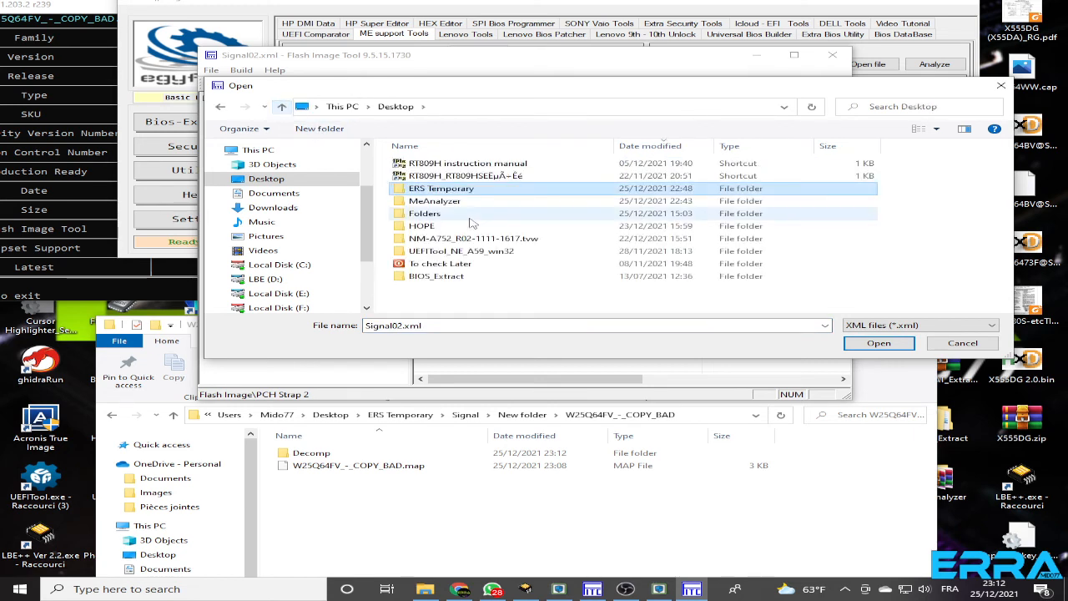
double_click(440, 192)
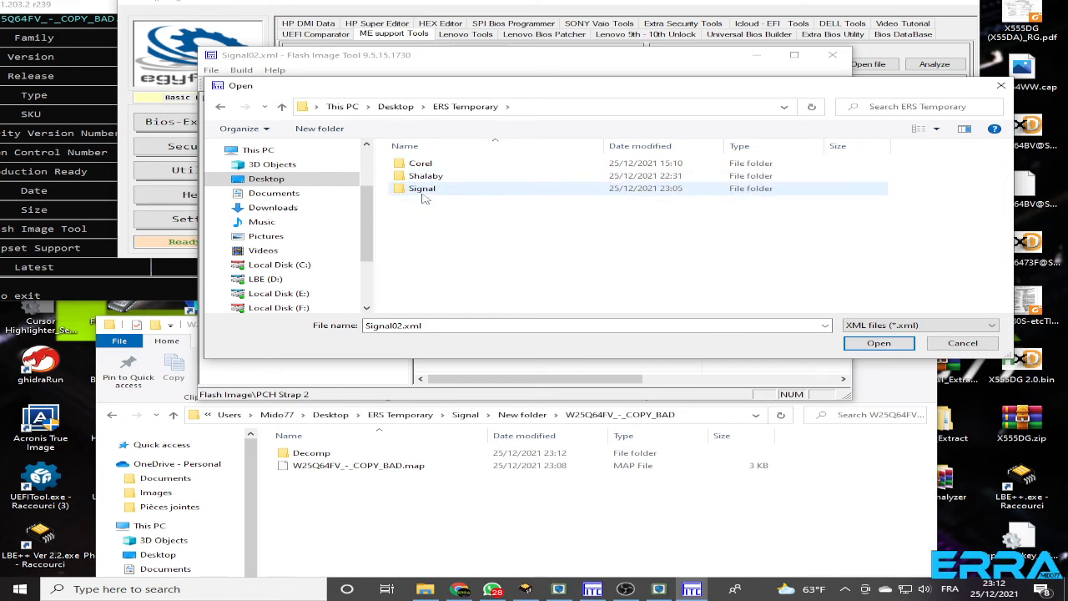
double_click(435, 189)
double_click(430, 177)
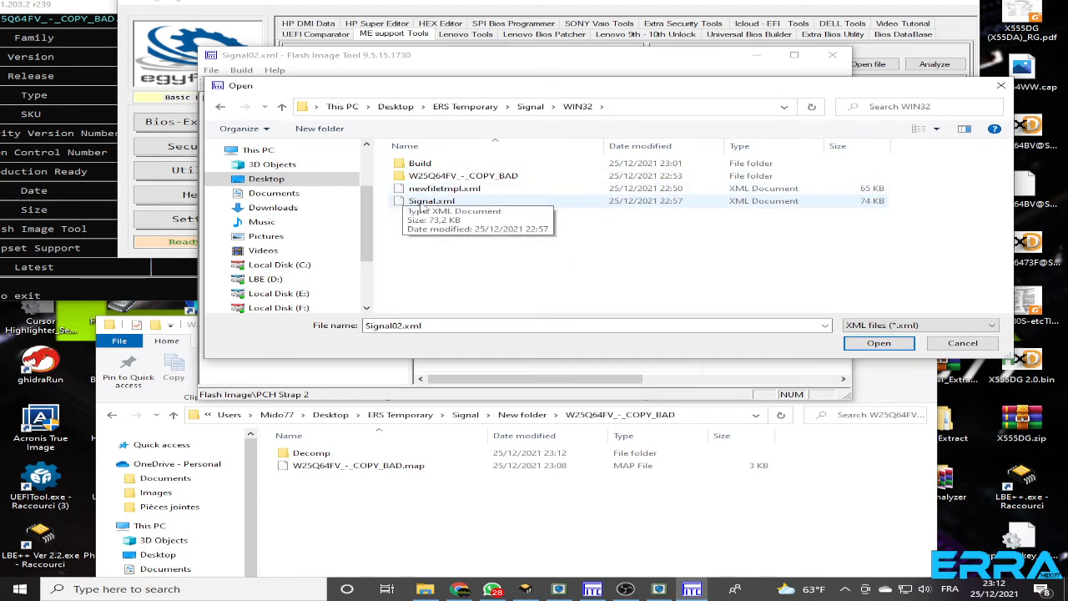
click(282, 110)
click(282, 110)
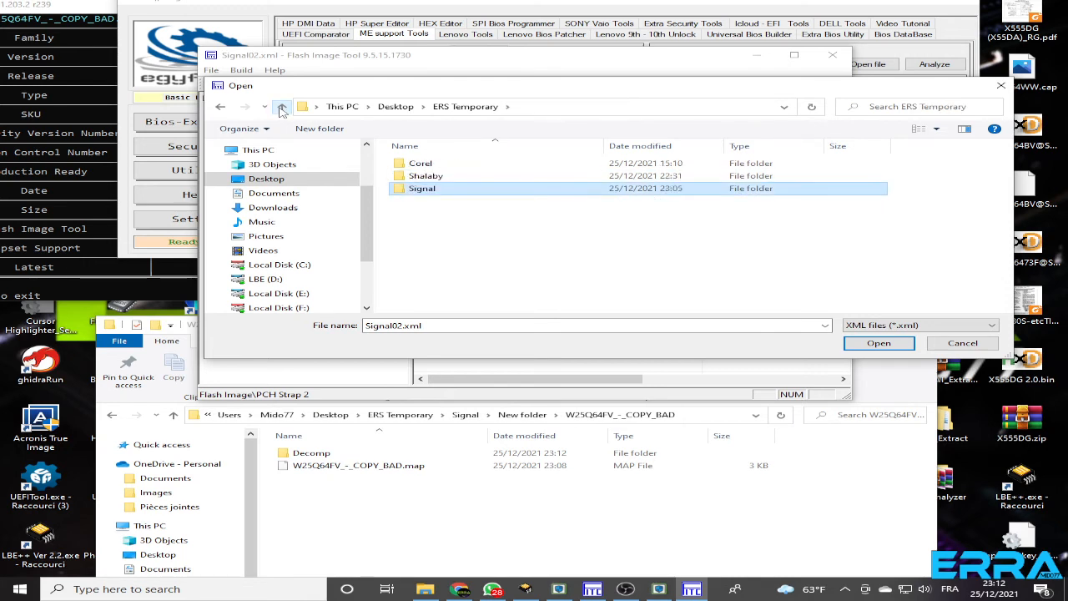
double_click(422, 189)
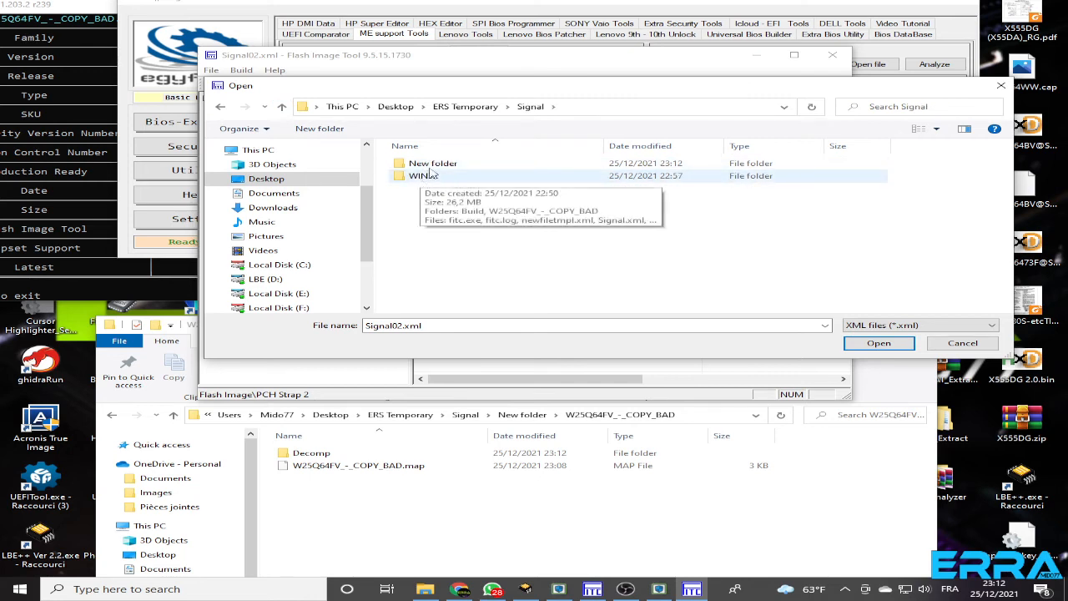
double_click(431, 170)
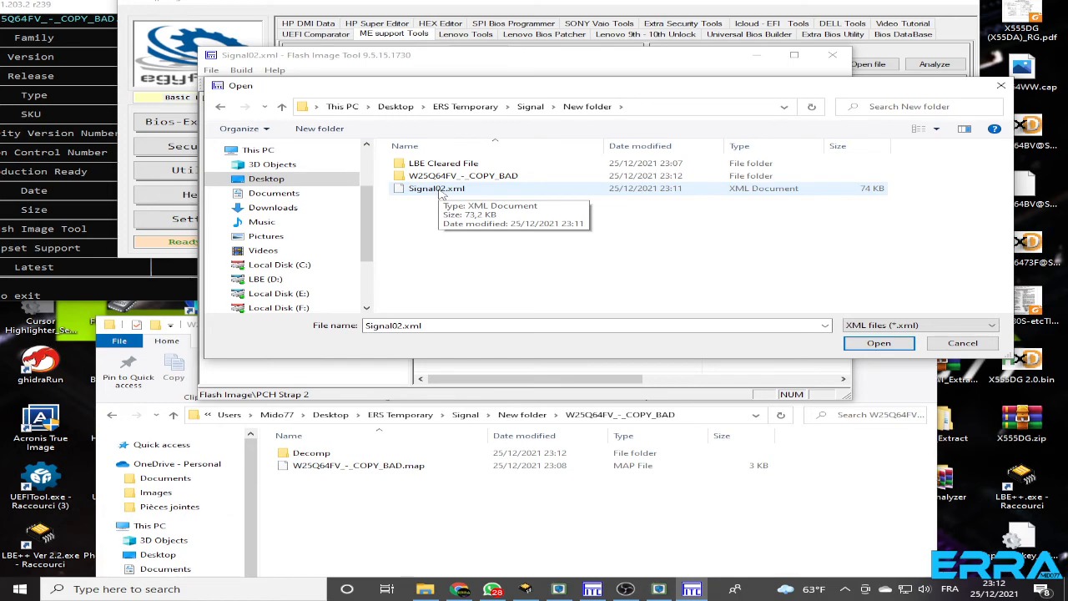
double_click(440, 190)
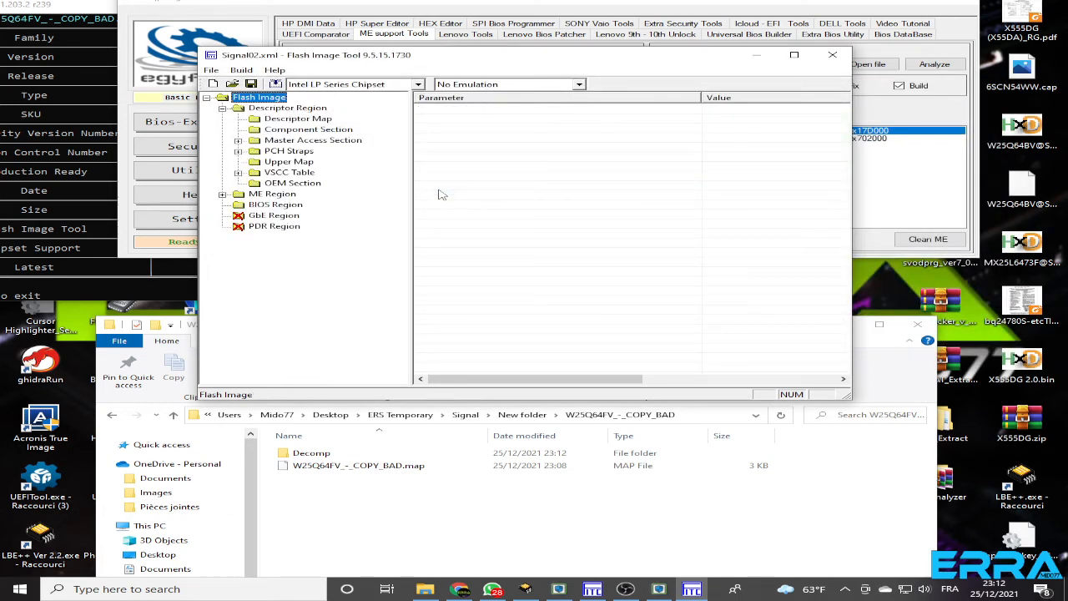
Browse the Signal folder in File Explorer, examining the contents of WIN32, New folder and its LBE Cleared File subfolder
click(409, 501)
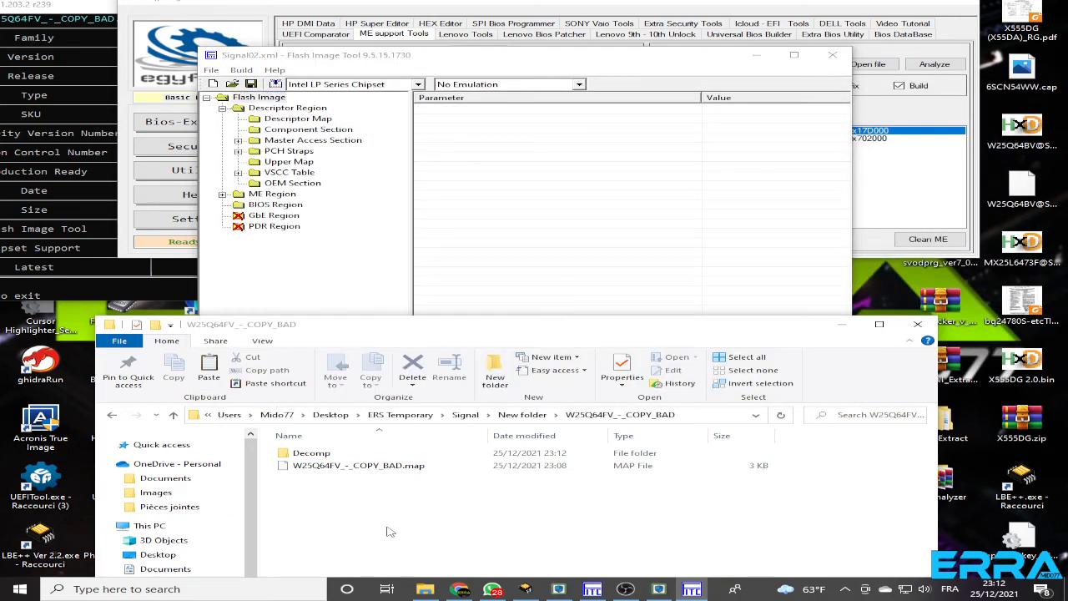
click(171, 415)
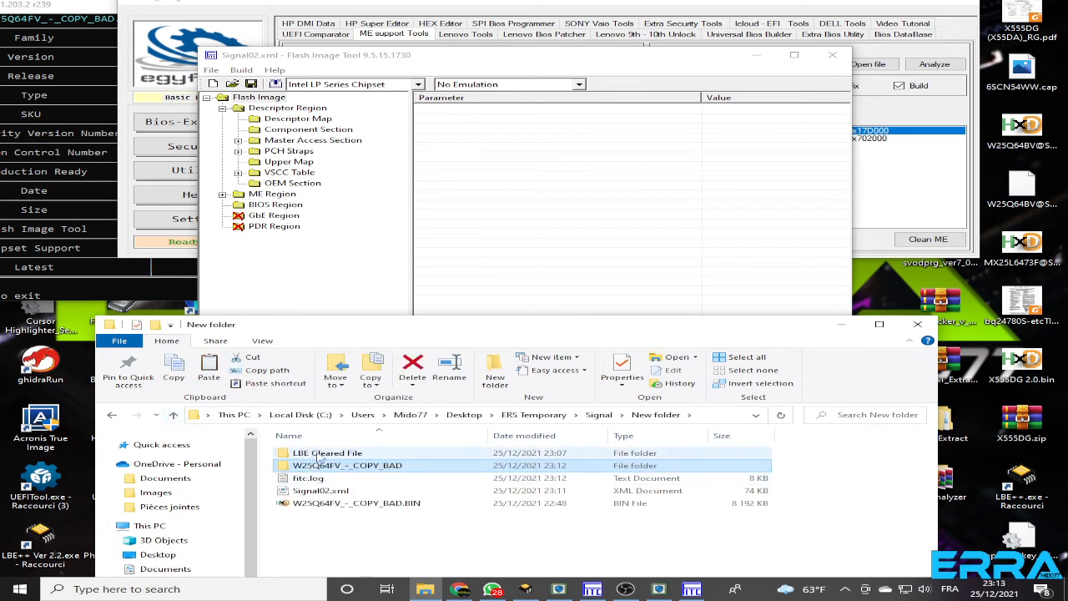
click(322, 455)
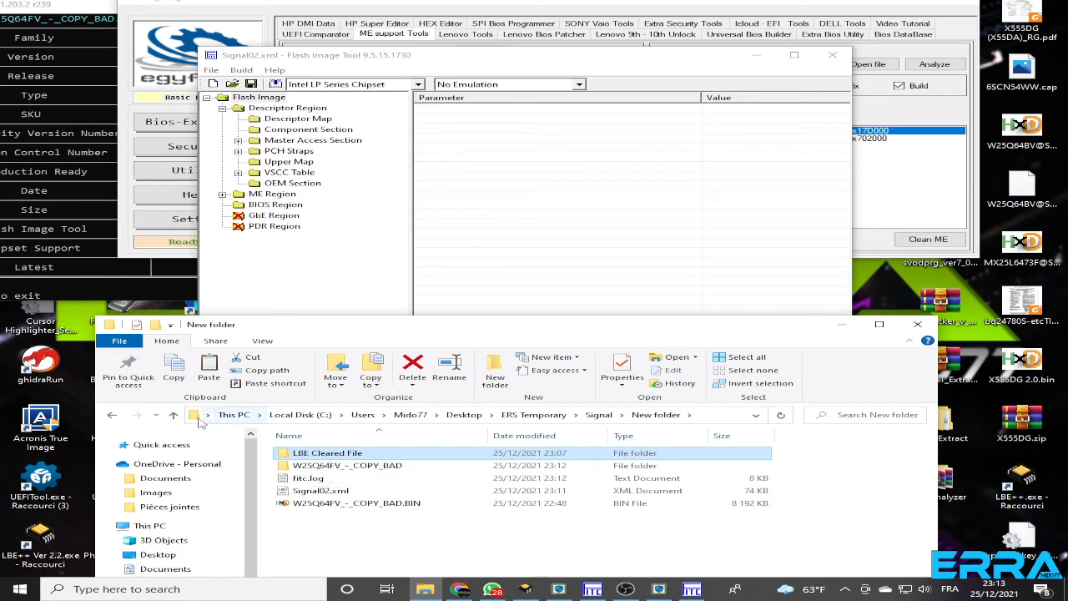
click(173, 415)
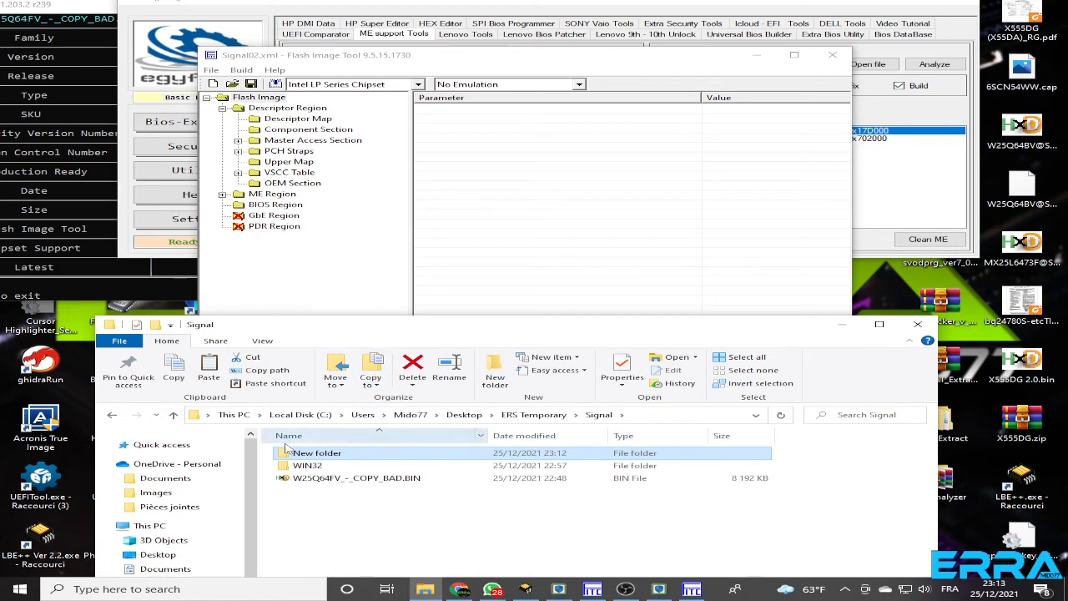
click(173, 416)
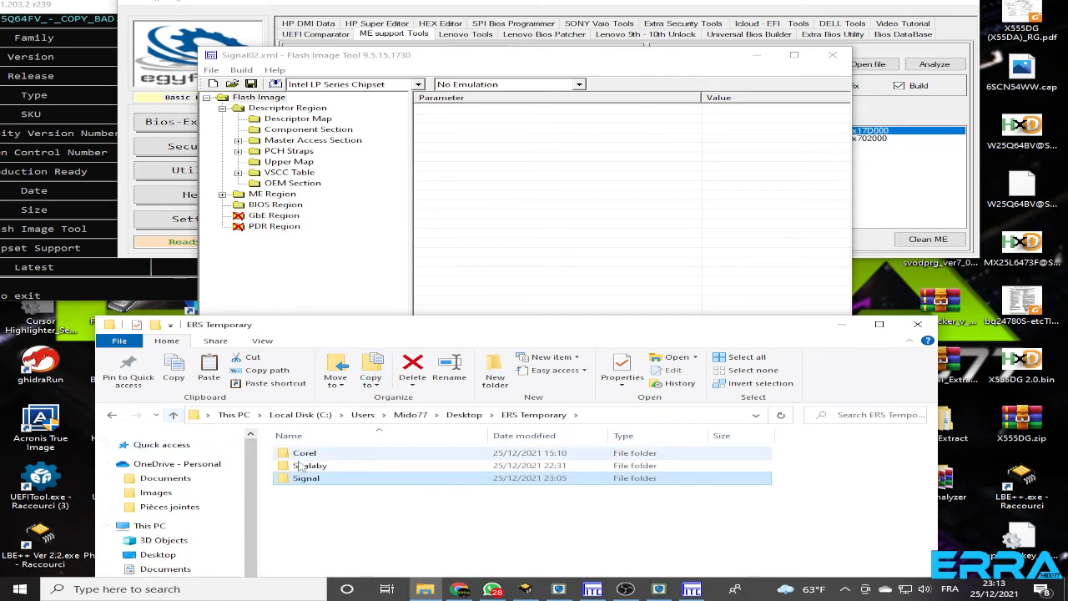
double_click(315, 480)
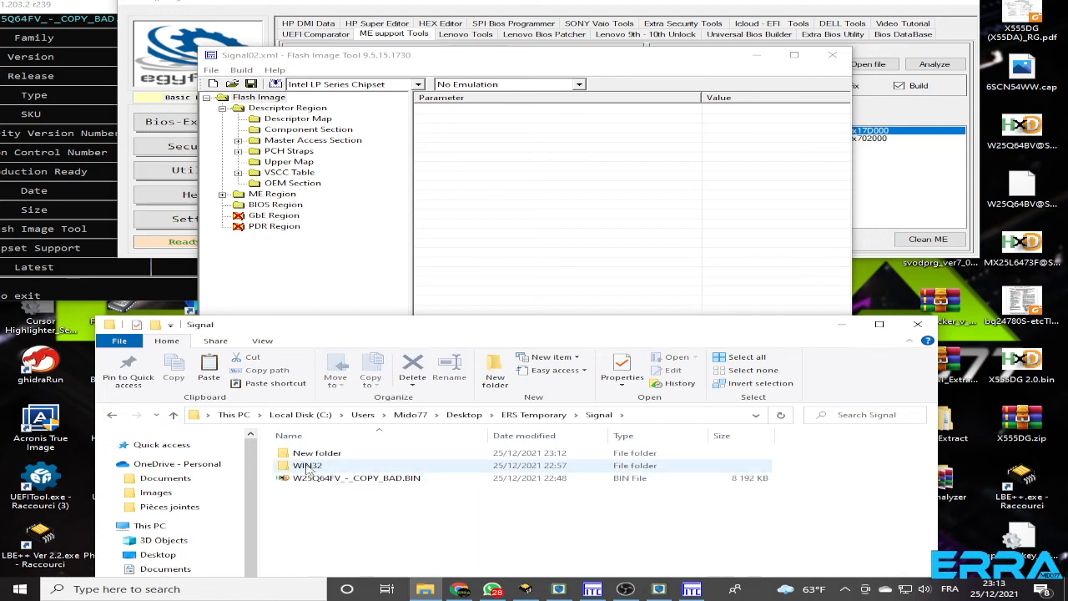
double_click(307, 467)
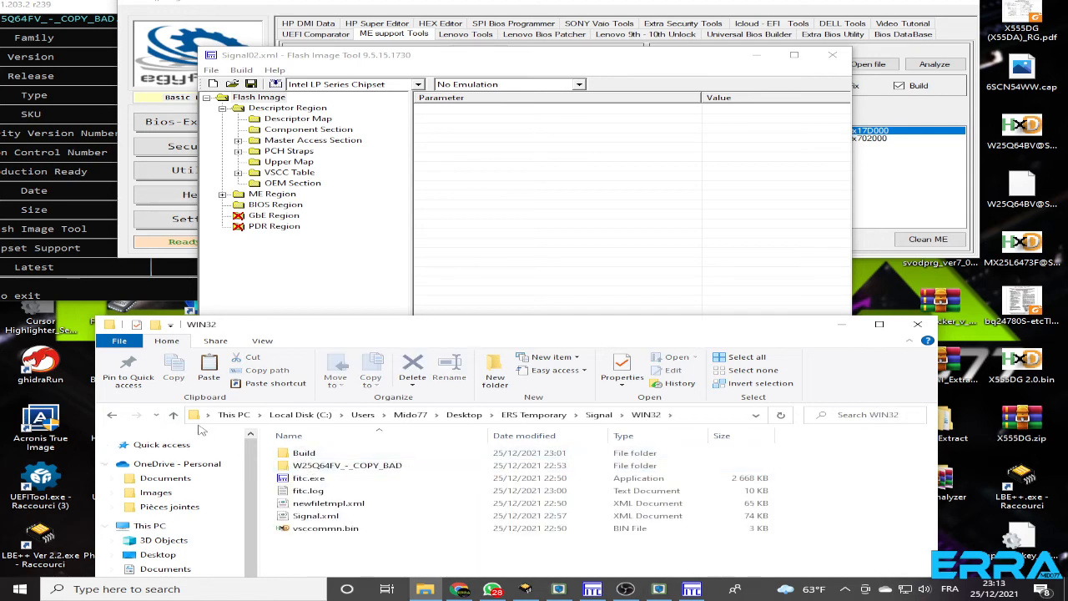
click(173, 414)
double_click(317, 454)
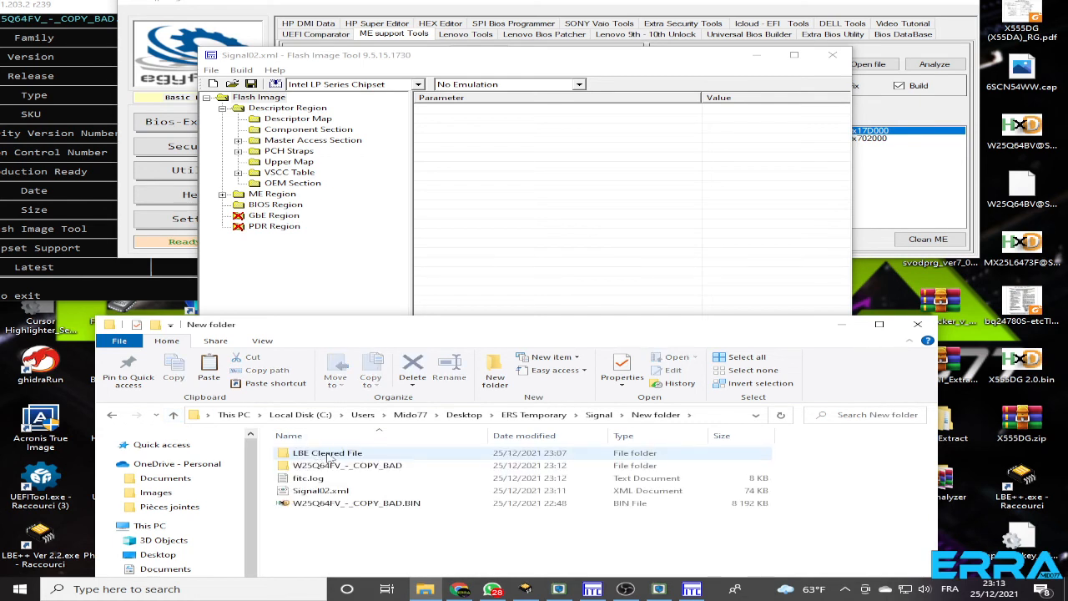
double_click(328, 454)
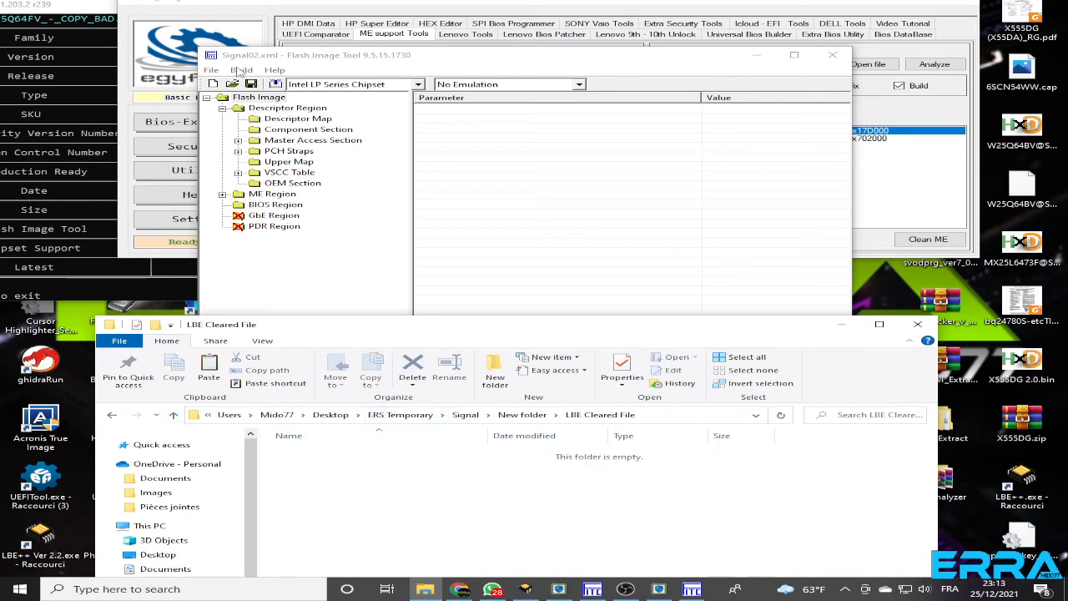
Build the flash image from the Signal02.xml configuration, accepting Boot Guard Profile 0 - No_FVME for the build
click(240, 70)
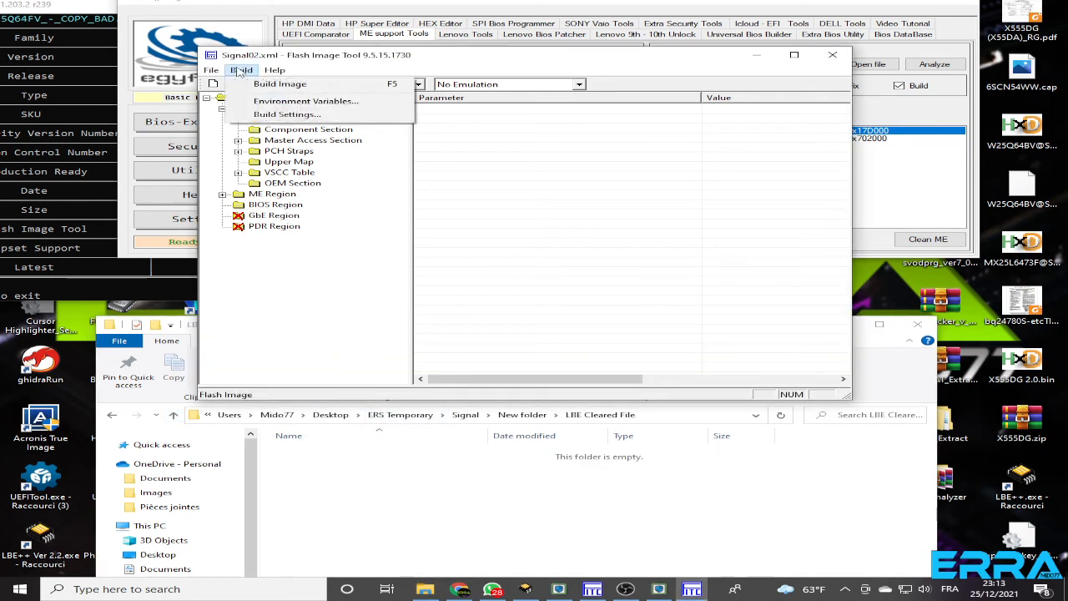
click(279, 85)
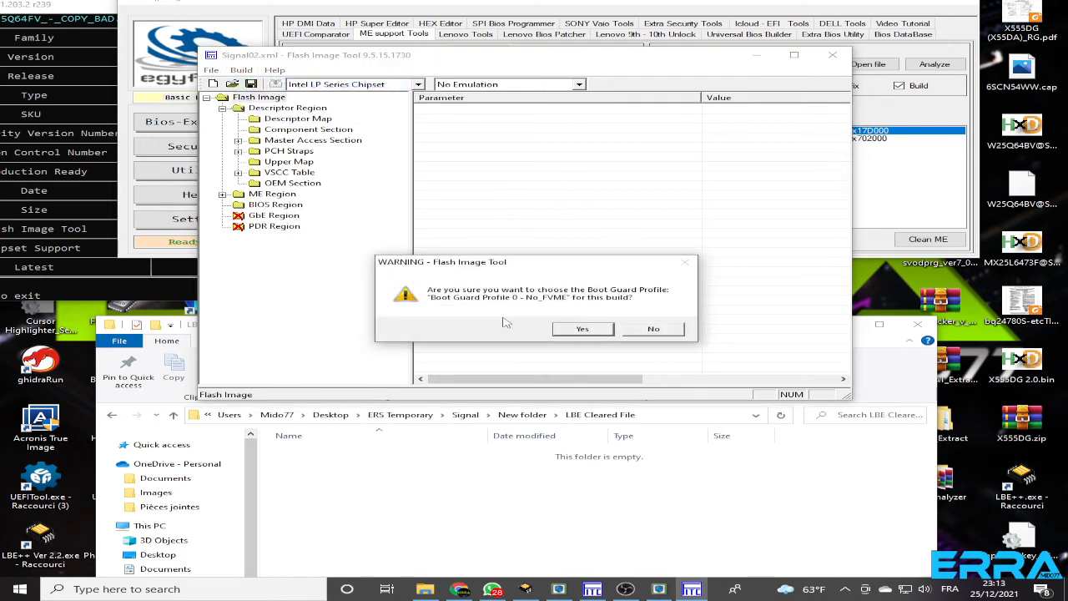
click(584, 330)
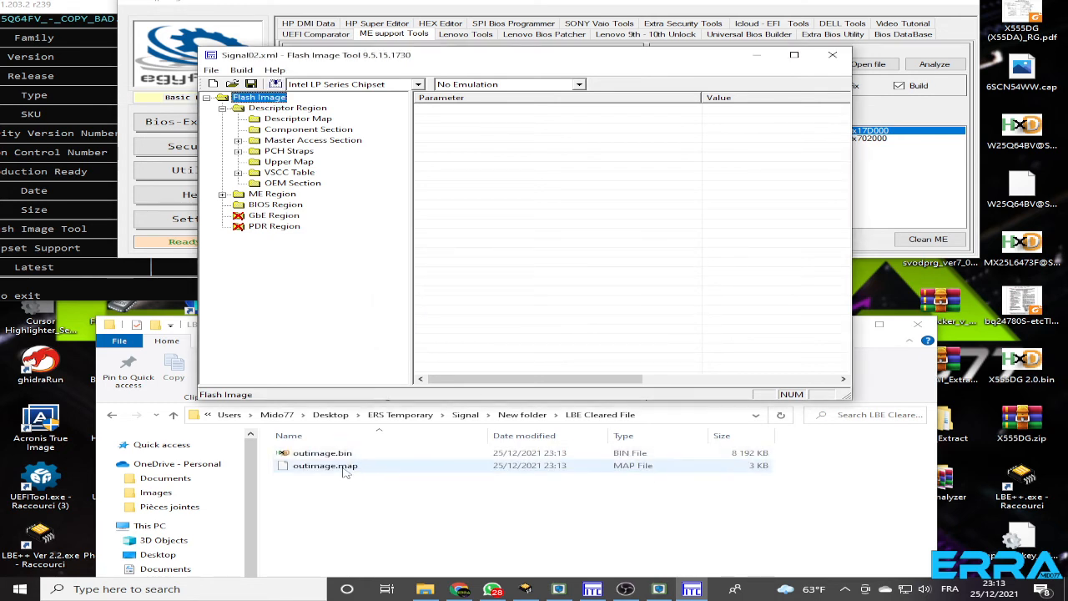
Open the newly built outimage.bin from the LBE Cleared File folder in HxD and move its window clear of File Explorer
click(321, 455)
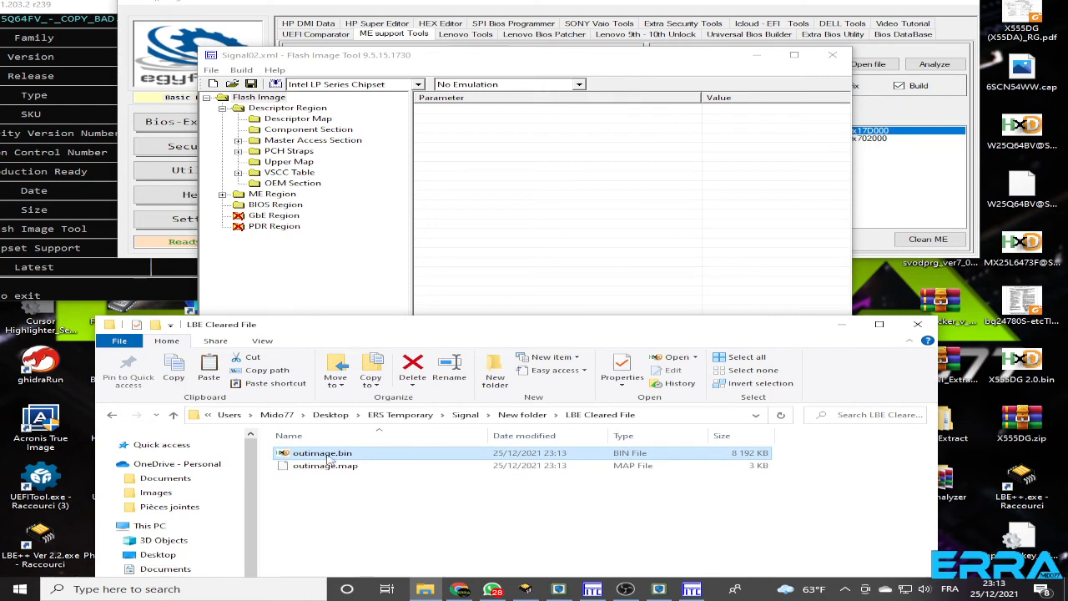
double_click(322, 454)
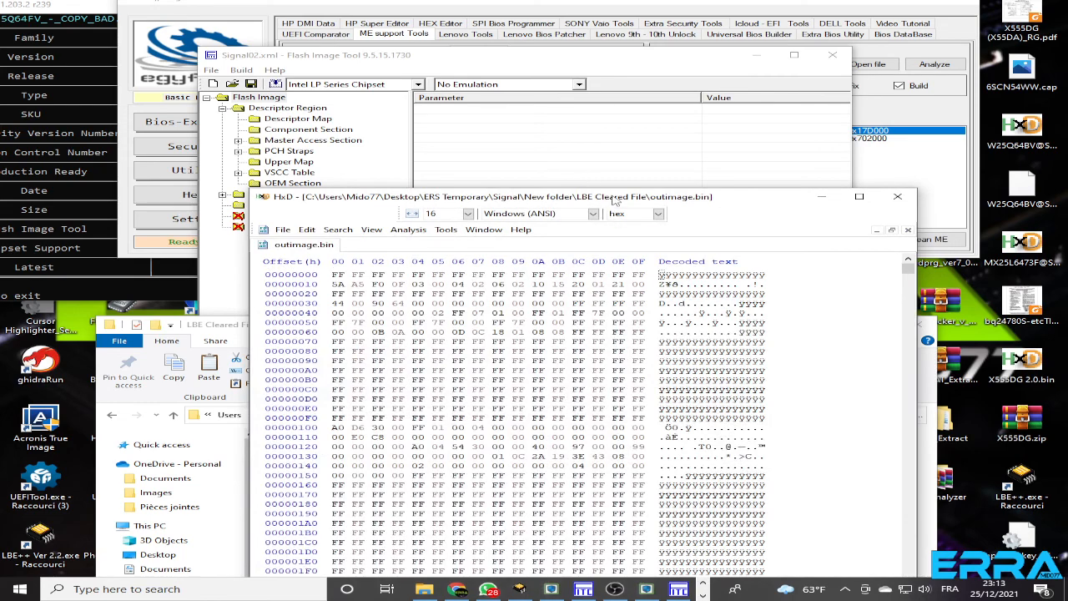
drag(613, 200, 799, 50)
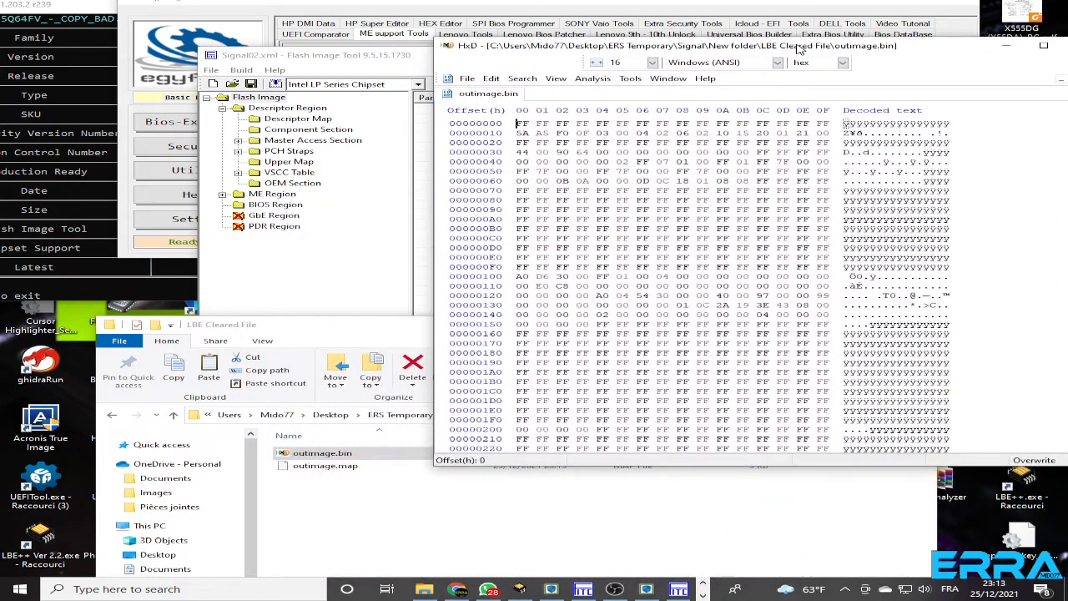
Open outimage NEW.bin from the Build folder inside Signal's WIN32 folder in HxD alongside the new image
click(175, 415)
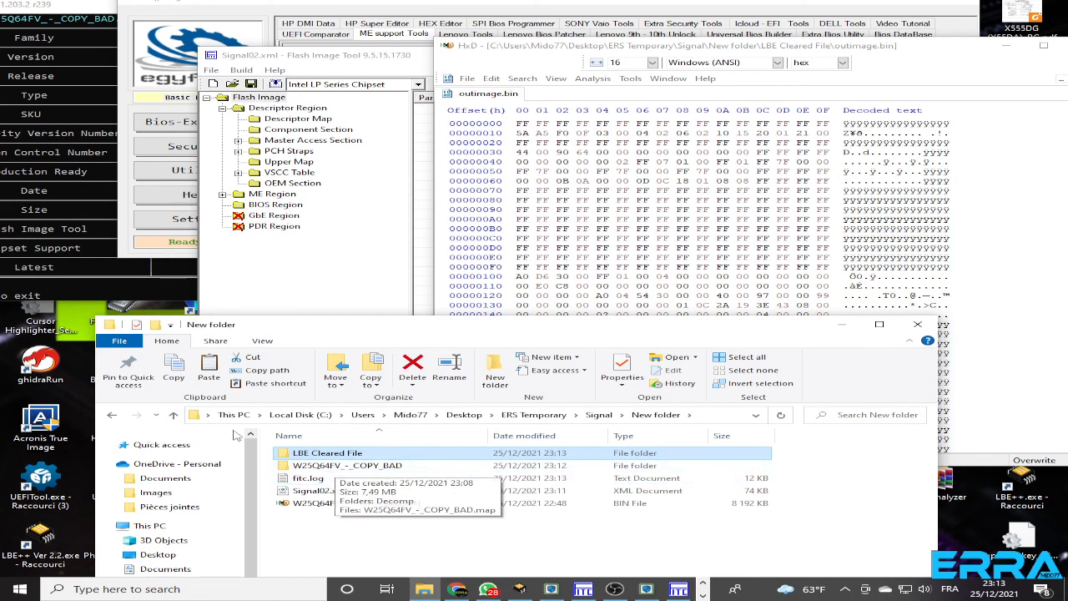
click(174, 415)
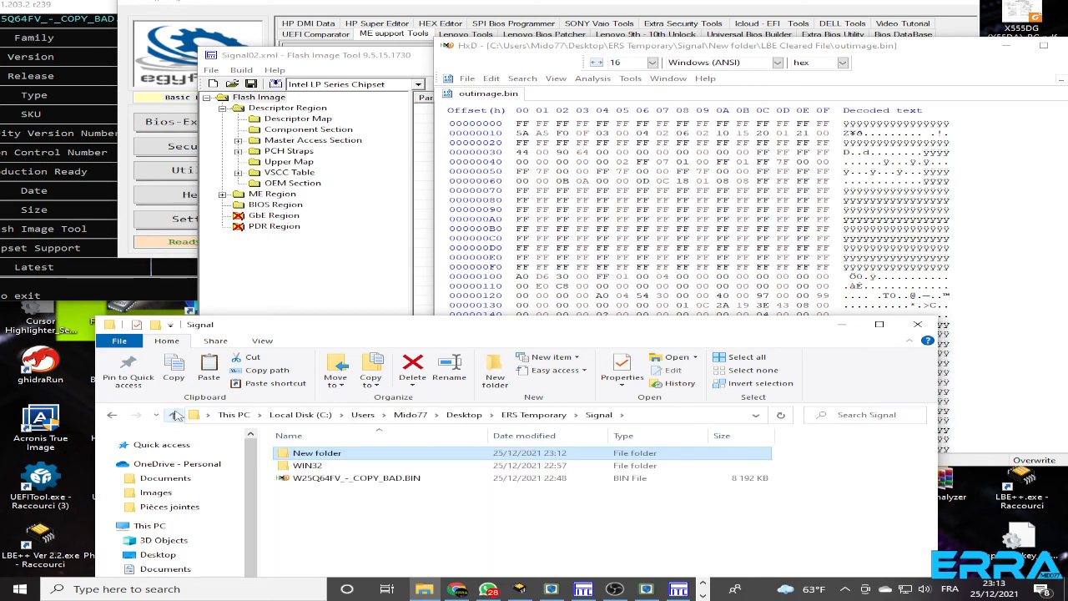
double_click(315, 465)
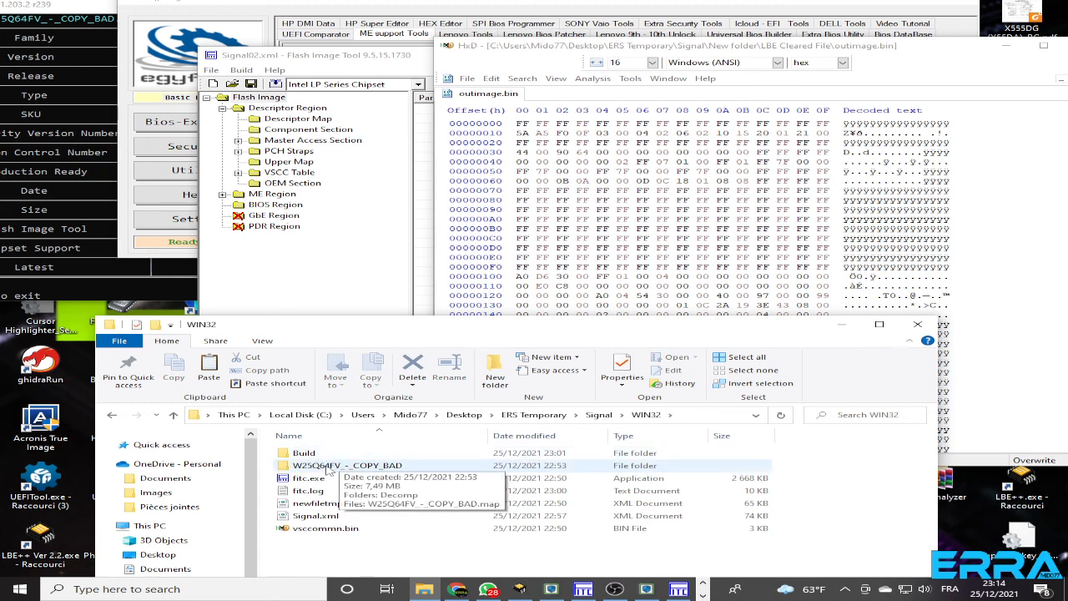
double_click(306, 453)
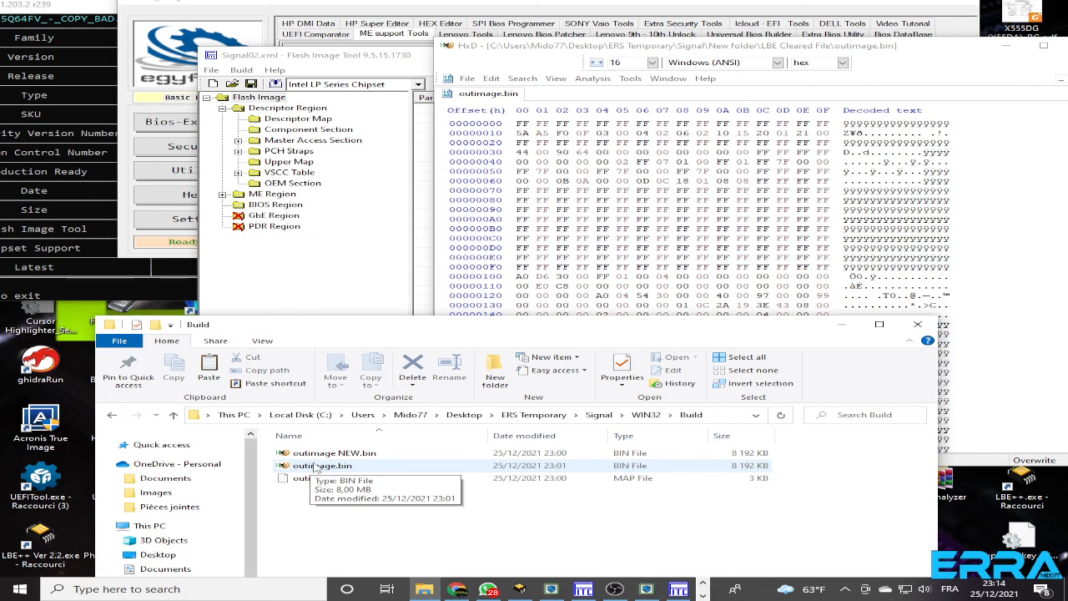
click(318, 62)
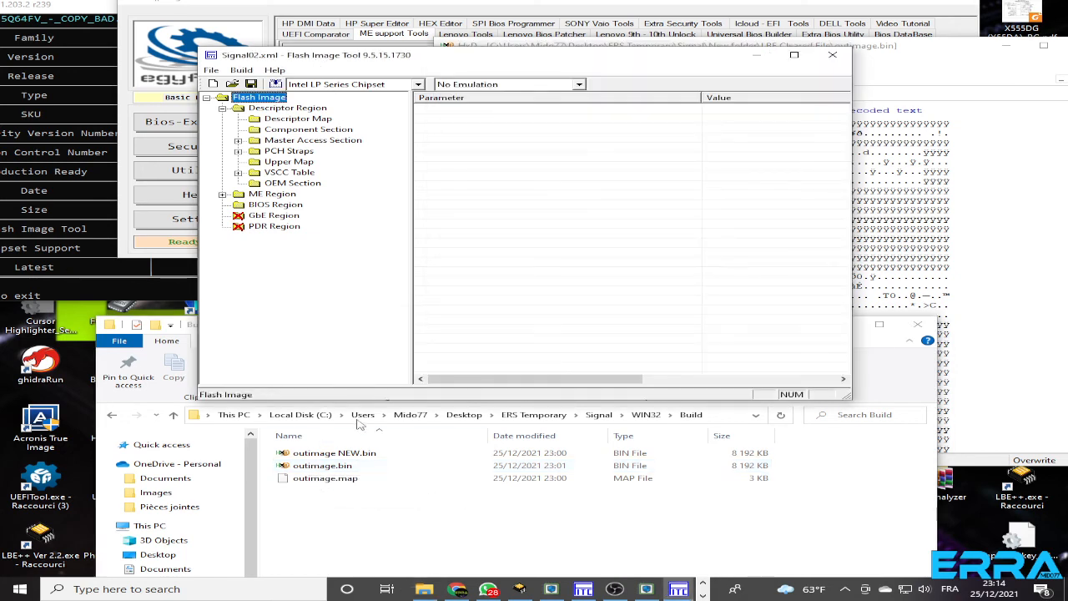
click(328, 455)
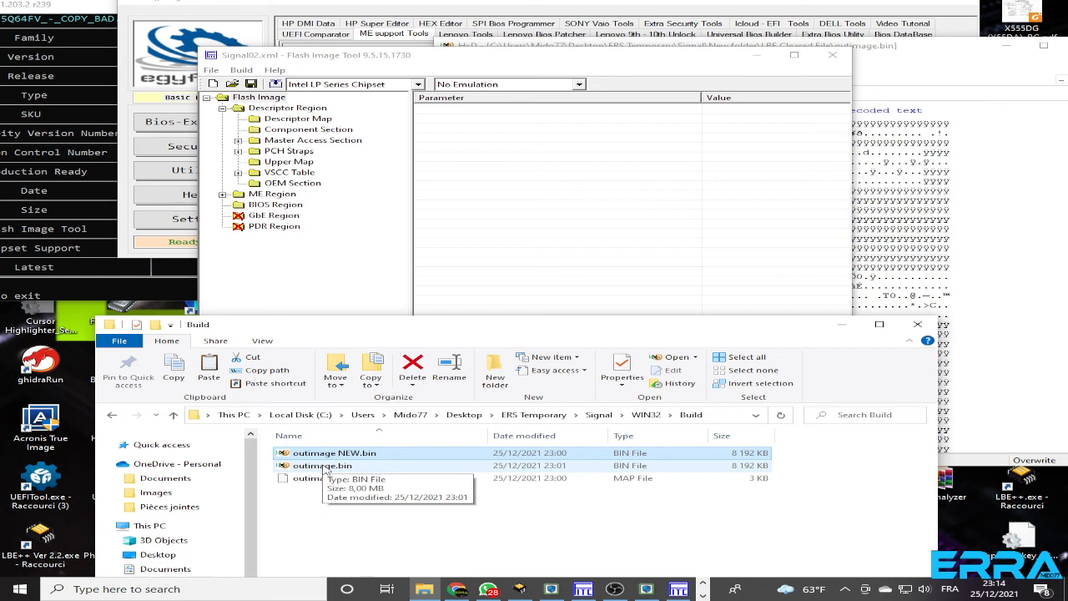
click(455, 591)
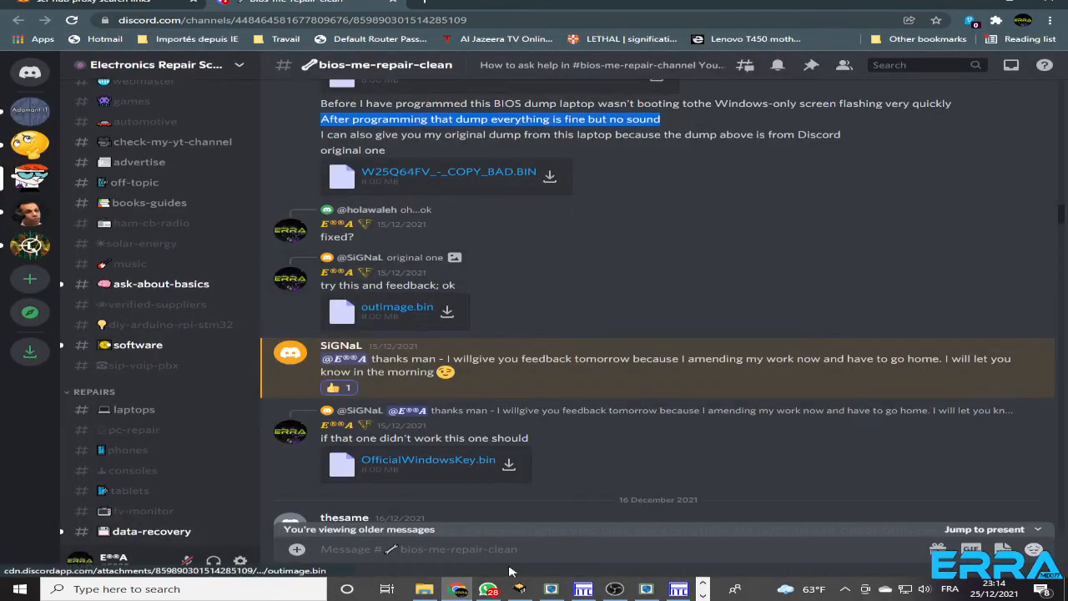
click(432, 590)
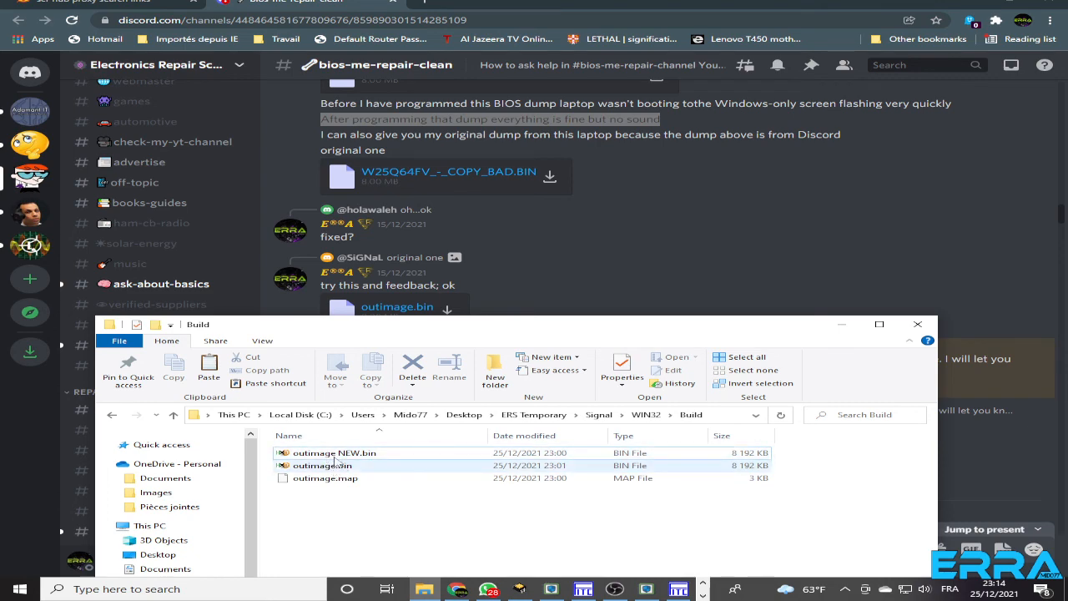
double_click(336, 455)
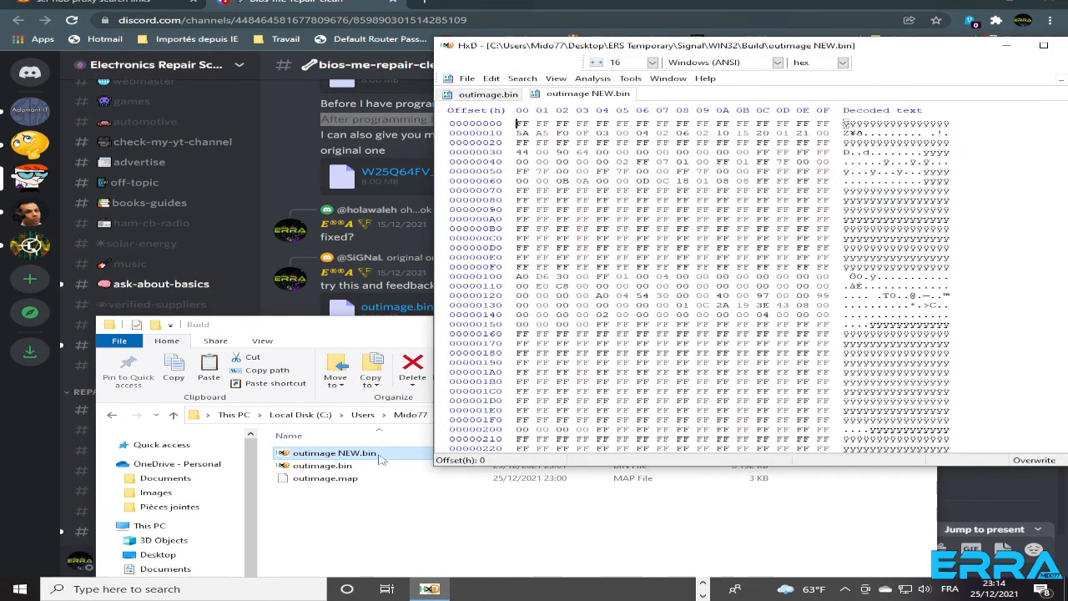
Compare all data of outimage NEW.bin with outimage.bin from LBE Cleared File, with the windows tiled vertically
click(593, 79)
mouse_move(639, 118)
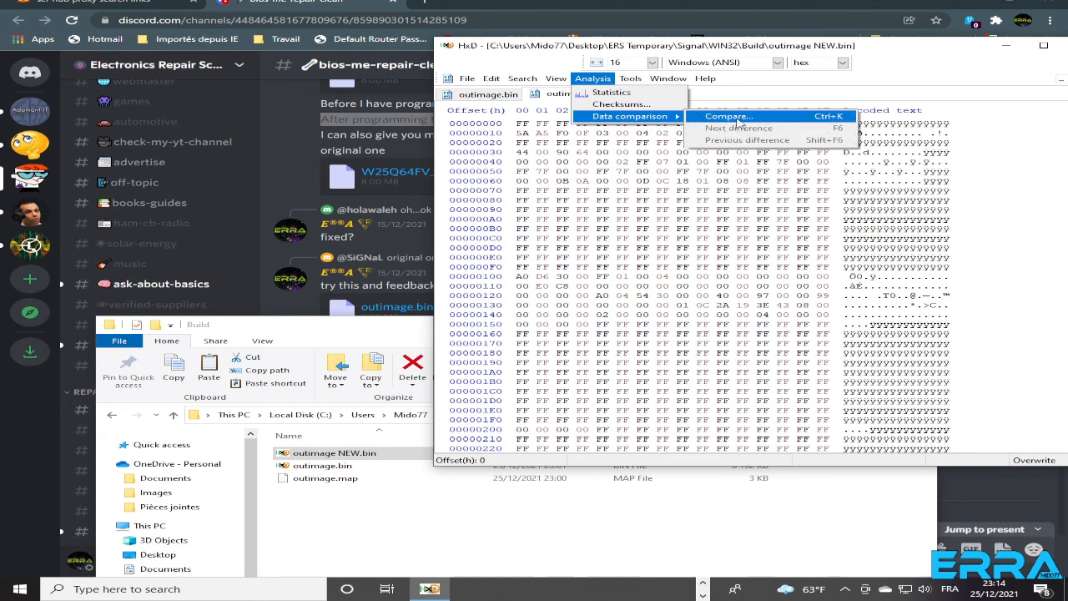
click(585, 161)
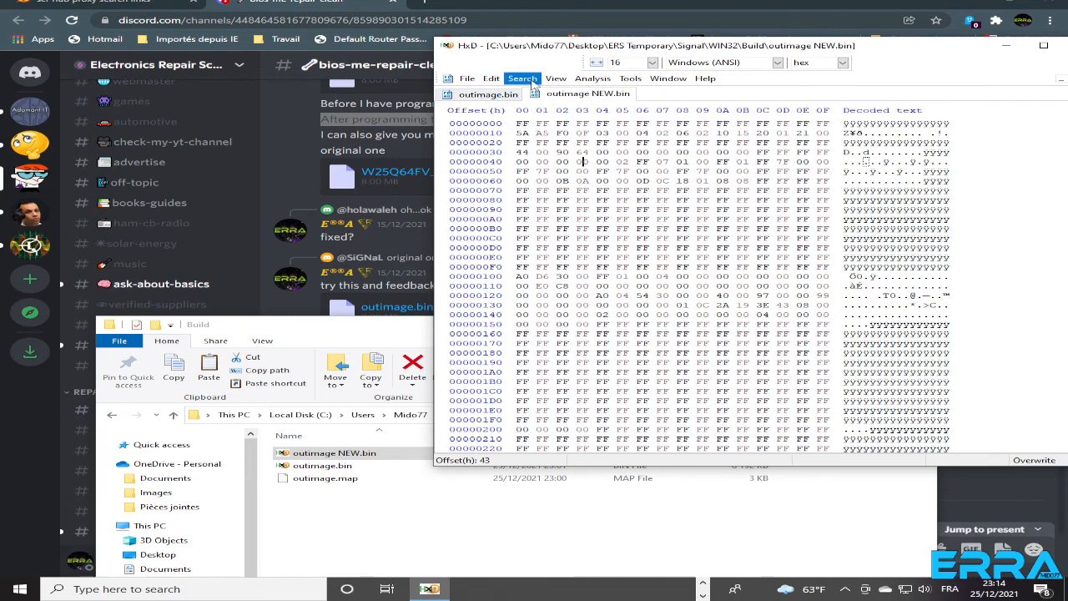
click(593, 78)
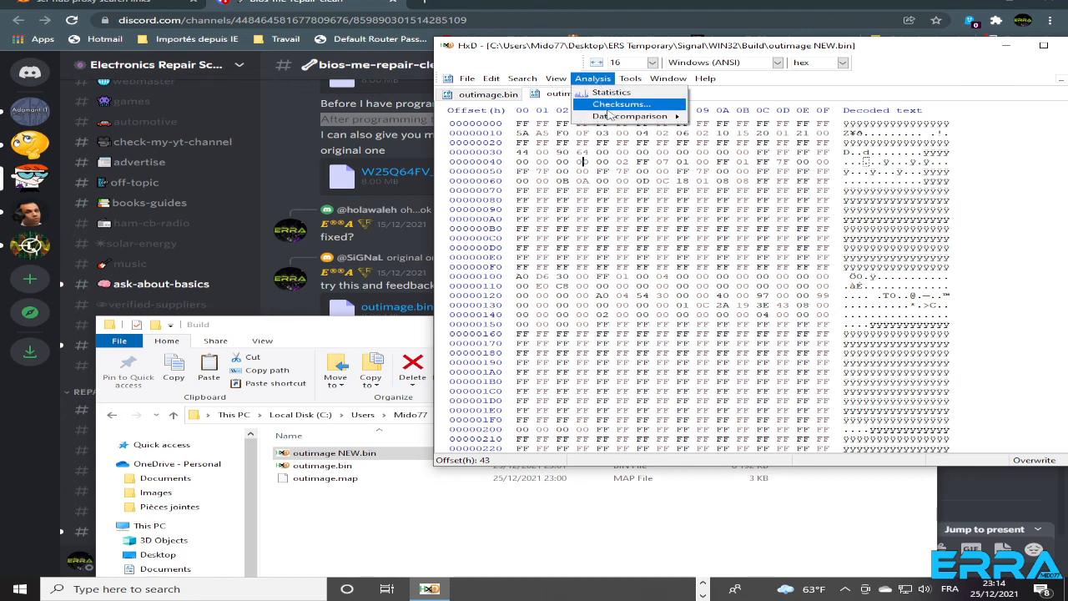
mouse_move(615, 122)
click(713, 116)
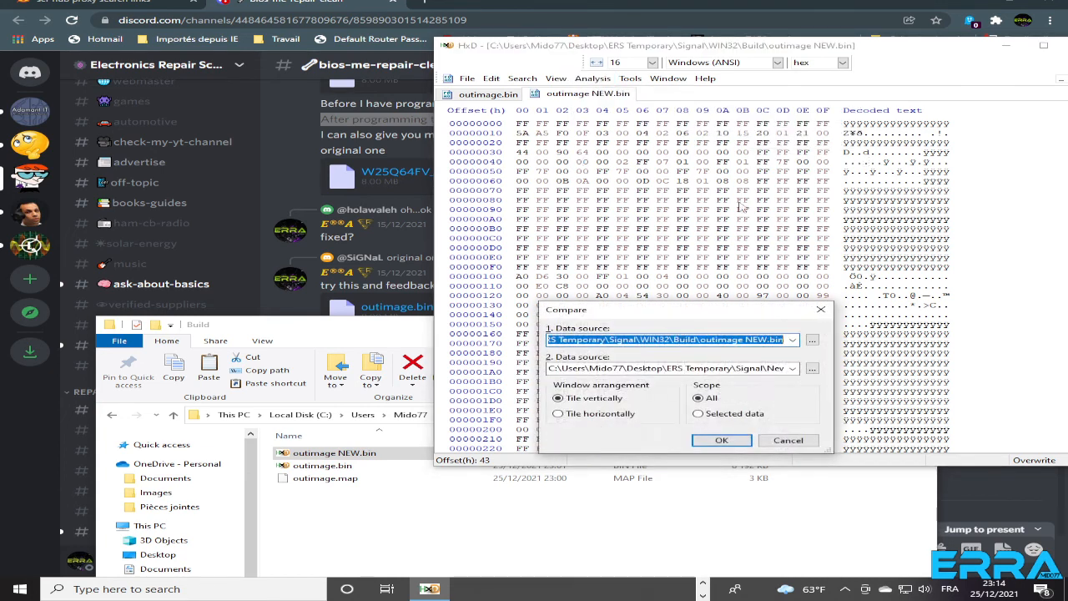
click(719, 441)
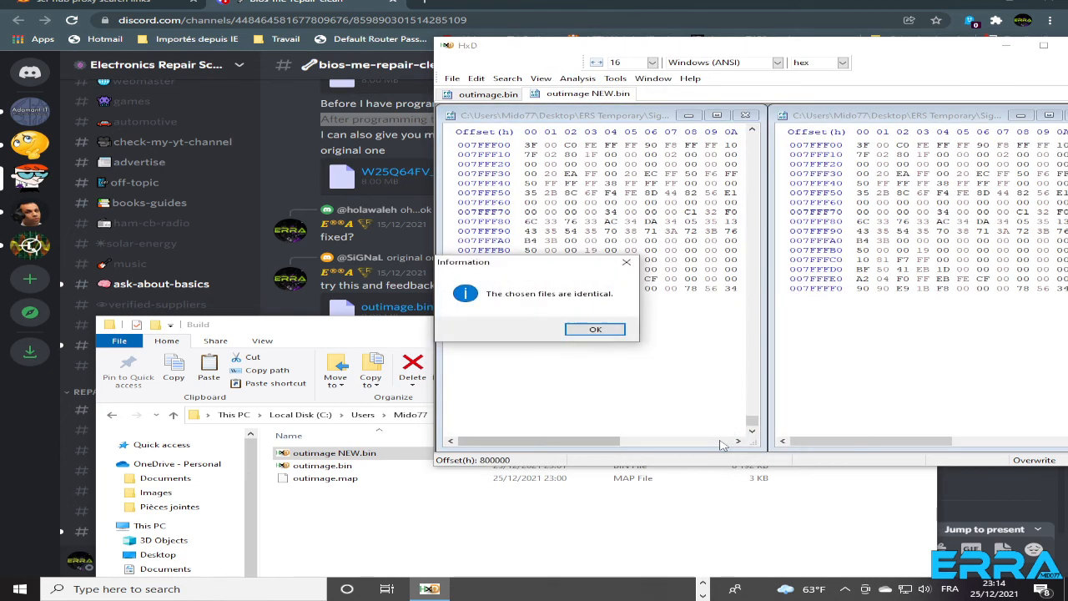